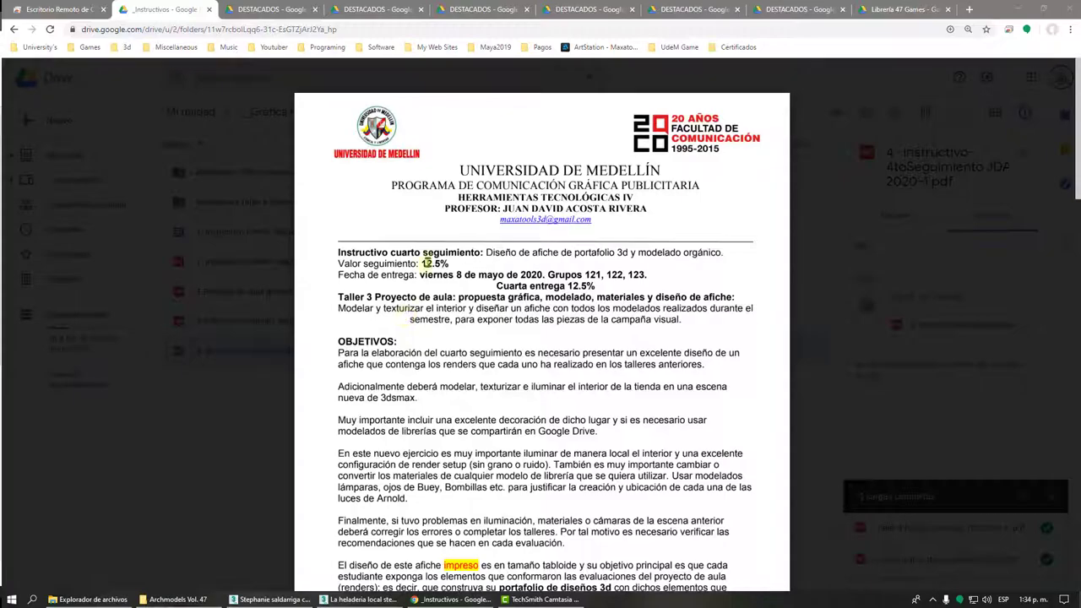
Step: Scroll through the fourth-assignment instructions PDF to review the poster objectives
{"action": "scroll", "coordinate": [427, 262], "scroll_direction": "down", "scroll_amount": 2}
{"action": "scroll", "coordinate": [427, 263], "scroll_direction": "down", "scroll_amount": 5}
{"action": "scroll", "coordinate": [427, 262], "scroll_direction": "down", "scroll_amount": 4}
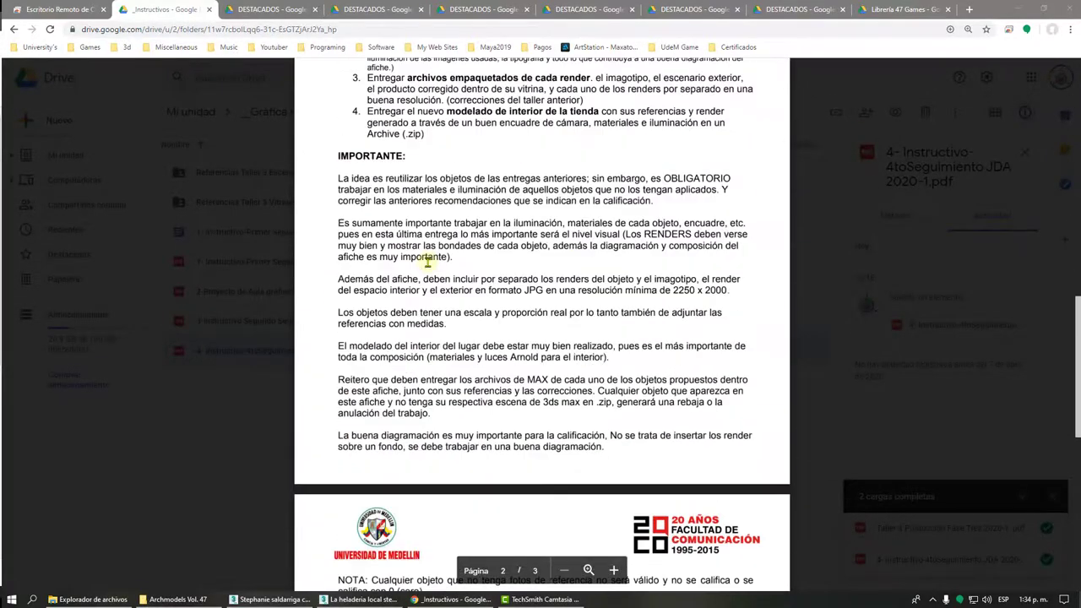
{"action": "scroll", "coordinate": [428, 263], "scroll_direction": "up", "scroll_amount": 1}
{"action": "scroll", "coordinate": [427, 262], "scroll_direction": "up", "scroll_amount": 9}
{"action": "scroll", "coordinate": [427, 263], "scroll_direction": "up", "scroll_amount": 1}
{"action": "scroll", "coordinate": [427, 263], "scroll_direction": "down", "scroll_amount": 3}
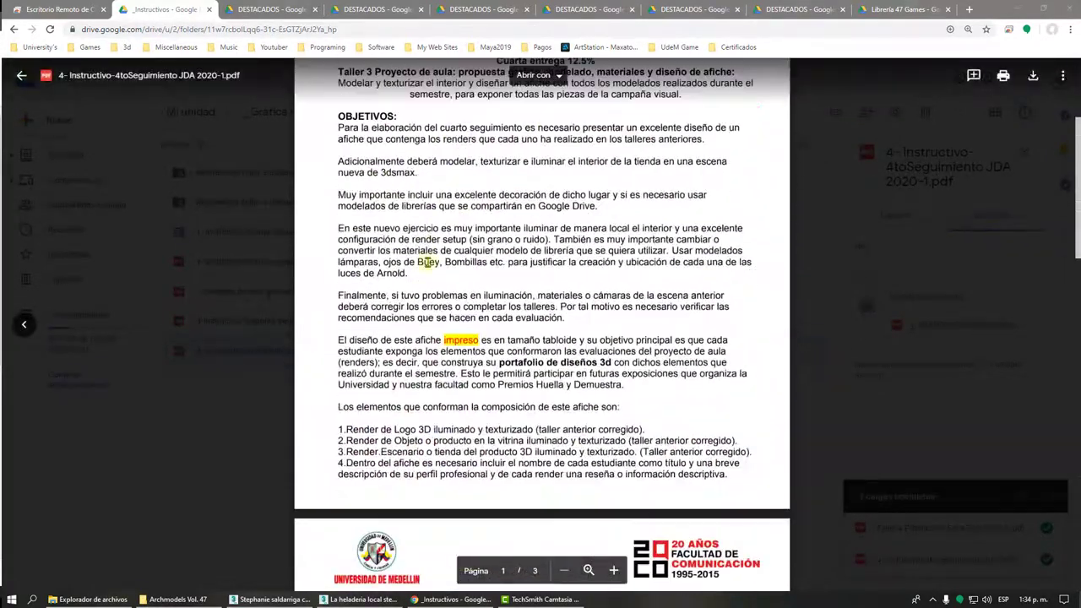
{"action": "scroll", "coordinate": [449, 280], "scroll_direction": "up", "scroll_amount": 1}
{"action": "scroll", "coordinate": [449, 279], "scroll_direction": "up", "scroll_amount": 3}
{"action": "scroll", "coordinate": [488, 312], "scroll_direction": "down", "scroll_amount": 1}
{"action": "scroll", "coordinate": [490, 314], "scroll_direction": "down", "scroll_amount": 4}
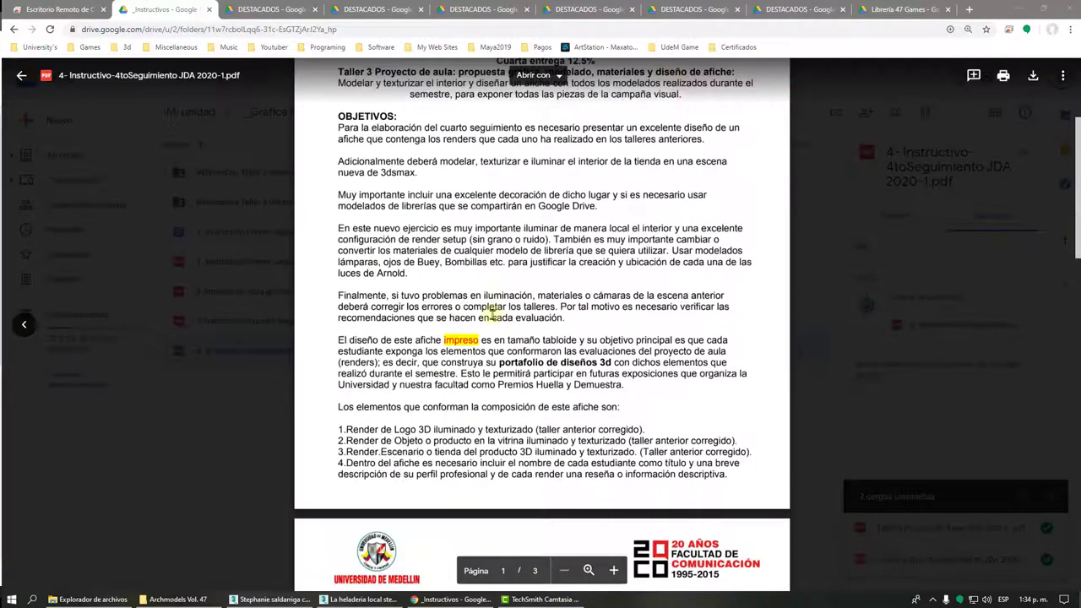
{"action": "scroll", "coordinate": [492, 314], "scroll_direction": "up", "scroll_amount": 1}
{"action": "scroll", "coordinate": [492, 315], "scroll_direction": "up", "scroll_amount": 3}
{"action": "scroll", "coordinate": [491, 314], "scroll_direction": "down", "scroll_amount": 4}
{"action": "scroll", "coordinate": [492, 315], "scroll_direction": "up", "scroll_amount": 3}
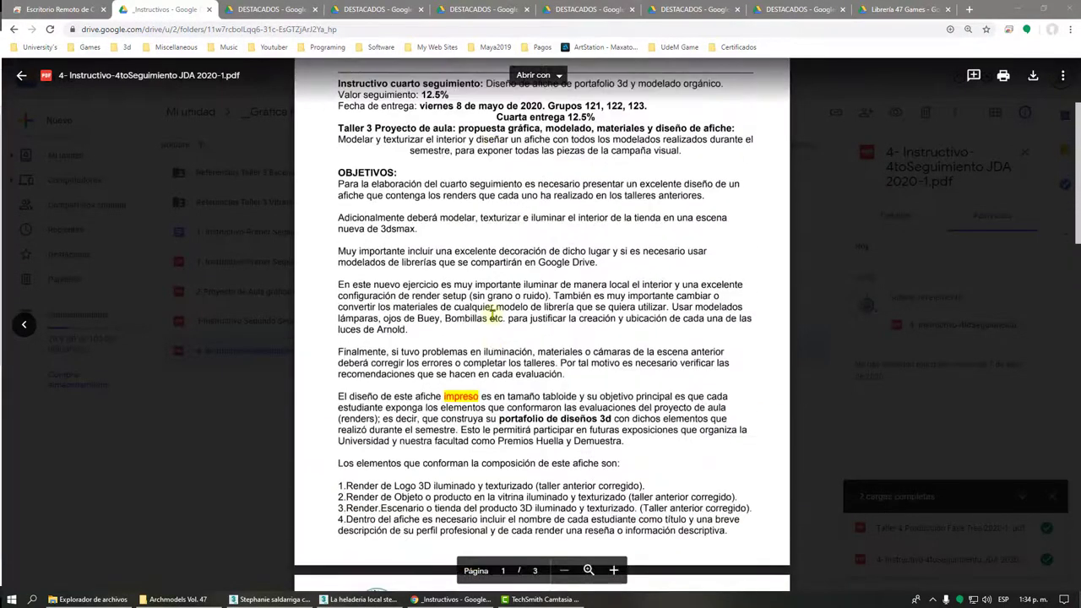
{"action": "scroll", "coordinate": [492, 316], "scroll_direction": "down", "scroll_amount": 3}
{"action": "scroll", "coordinate": [491, 314], "scroll_direction": "down", "scroll_amount": 3}
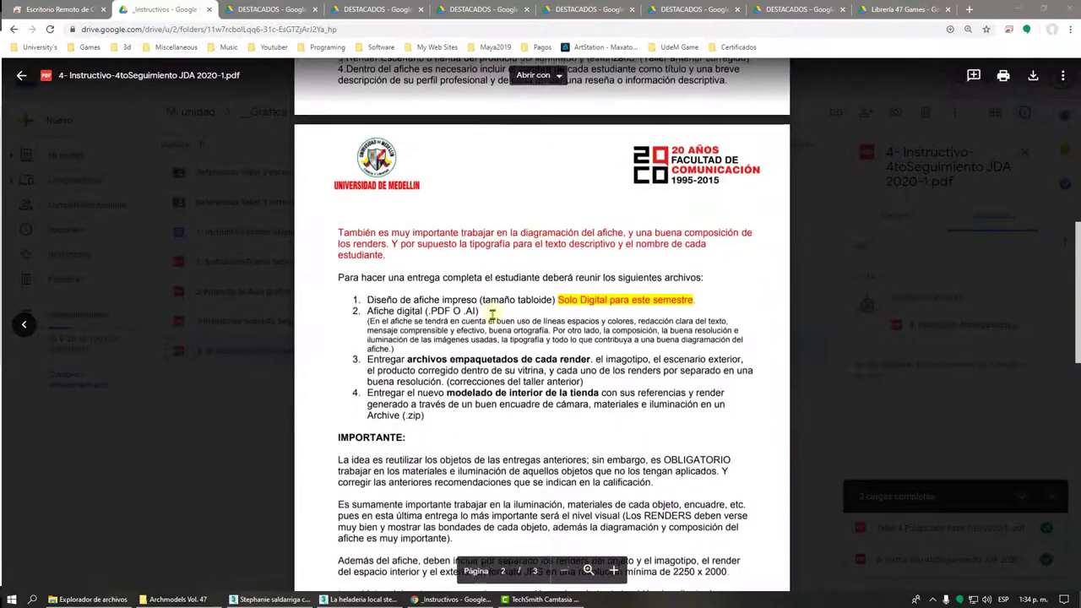
{"action": "scroll", "coordinate": [491, 314], "scroll_direction": "up", "scroll_amount": 1}
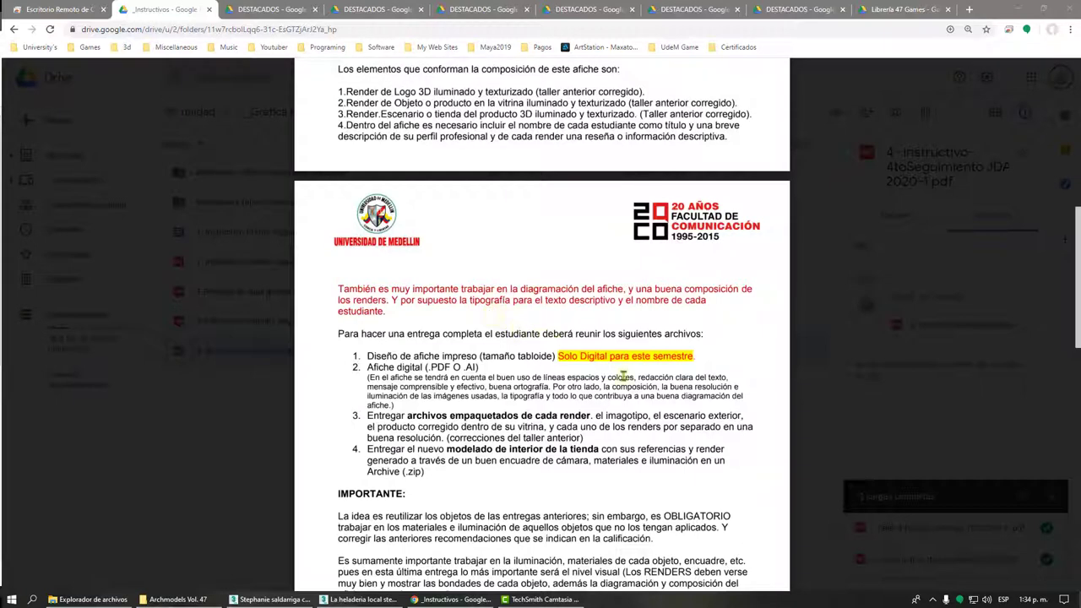
{"action": "scroll", "coordinate": [639, 386], "scroll_direction": "up", "scroll_amount": 4}
{"action": "scroll", "coordinate": [639, 385], "scroll_direction": "up", "scroll_amount": 2}
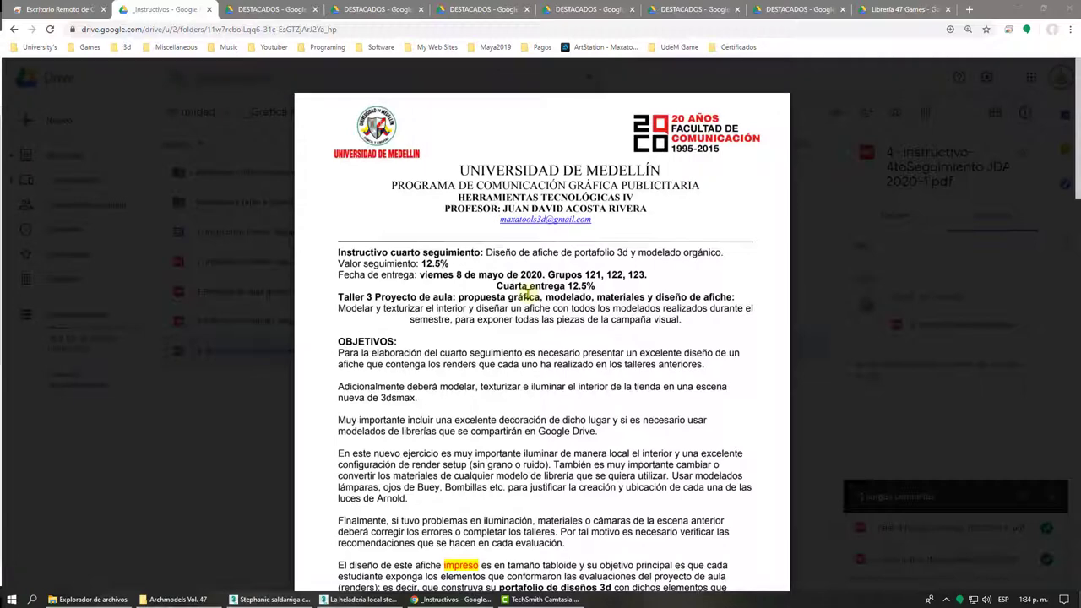
{"action": "scroll", "coordinate": [525, 293], "scroll_direction": "down", "scroll_amount": 1}
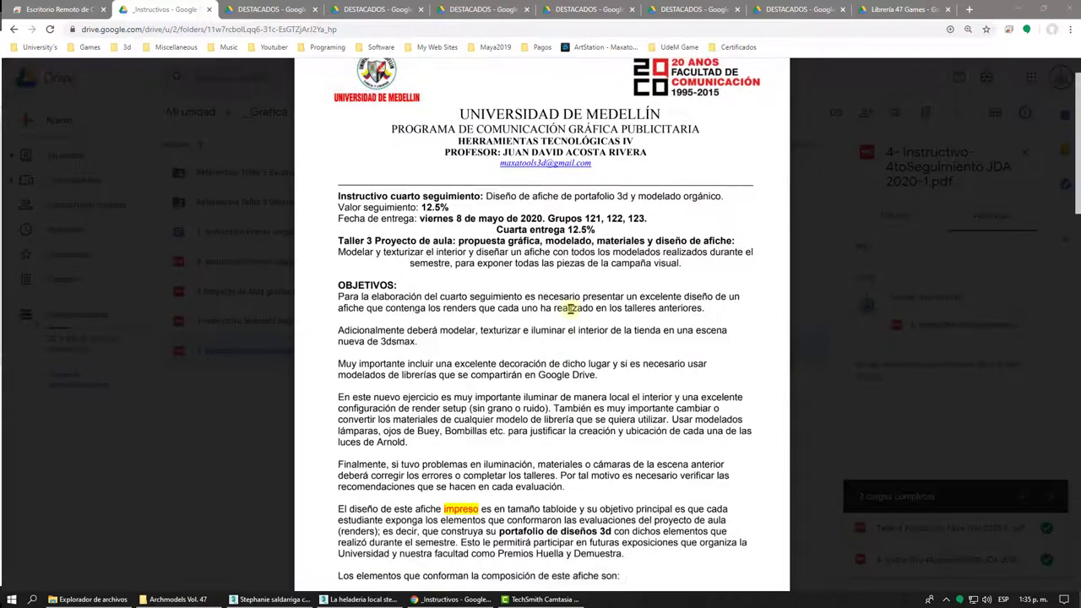
Step: Highlight the phrases 'diseño de un afiche' and 'decoración de dicho lugar' in the instructions
{"action": "left_click_drag", "start_coordinate": [684, 297], "coordinate": [364, 309]}
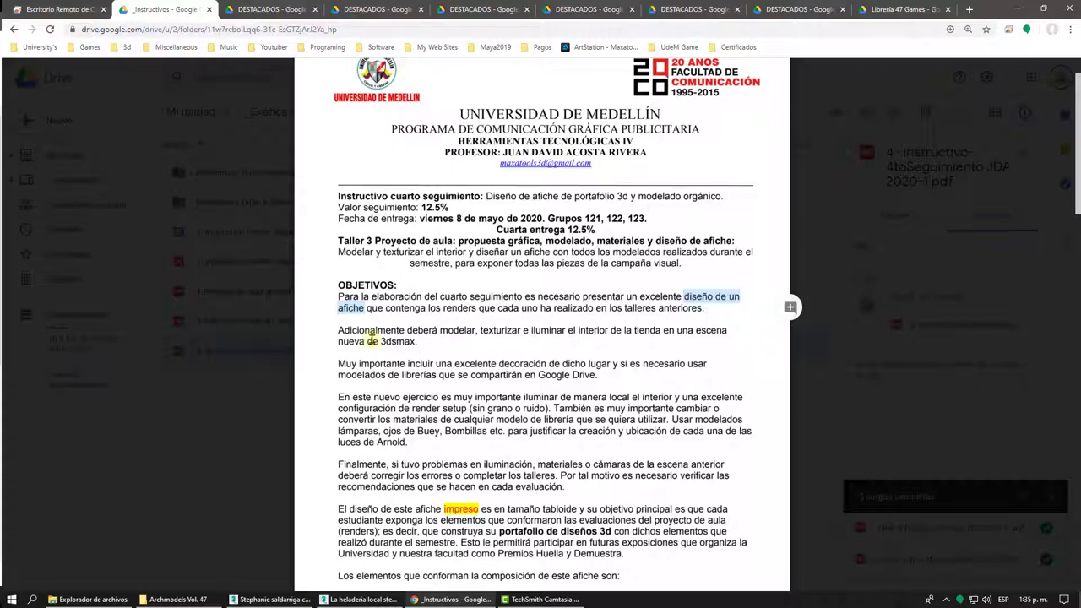
{"action": "left_click", "coordinate": [618, 348]}
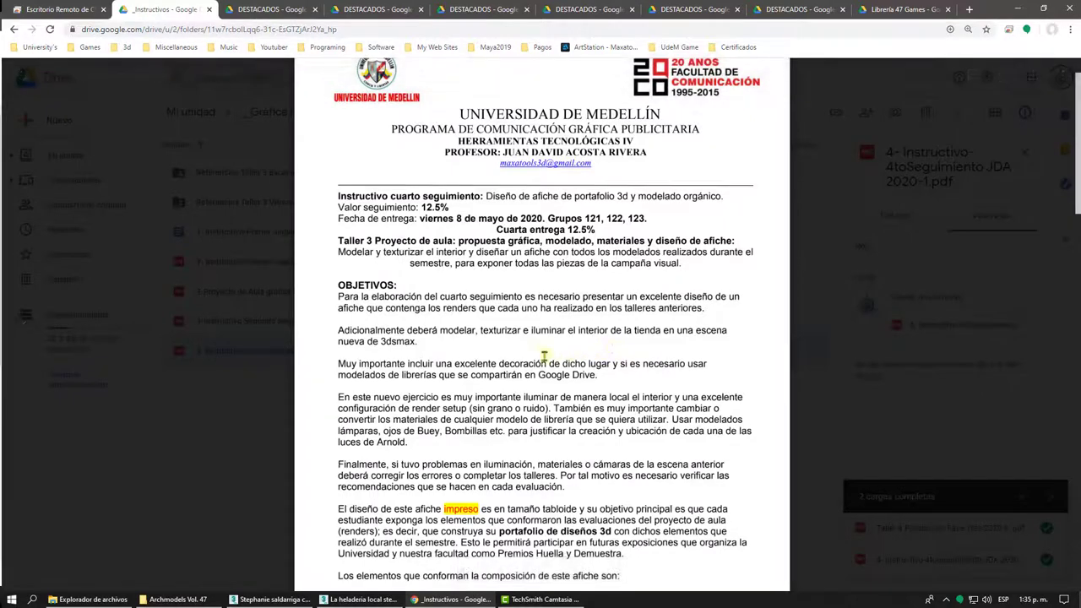
{"action": "left_click_drag", "start_coordinate": [499, 364], "coordinate": [618, 363]}
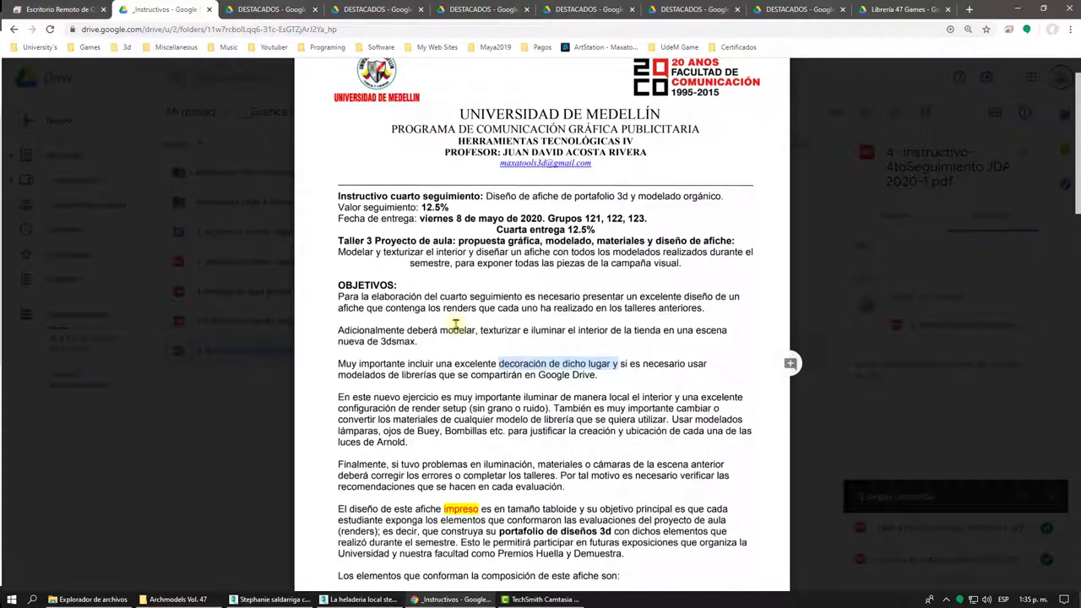
{"action": "left_click", "coordinate": [272, 9]}
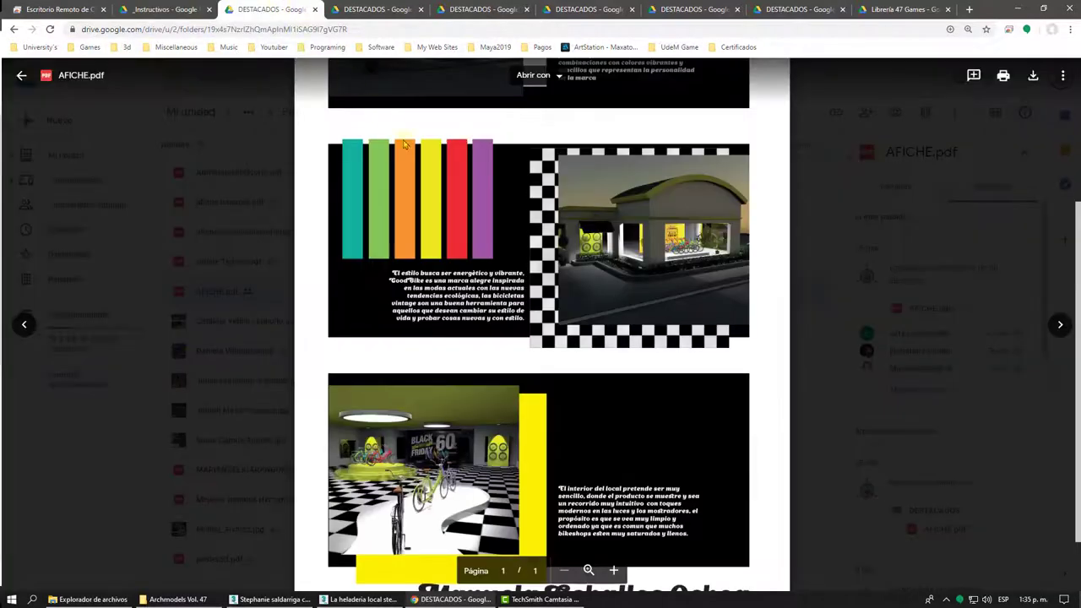
{"action": "scroll", "coordinate": [499, 242], "scroll_direction": "up", "scroll_amount": 2}
{"action": "scroll", "coordinate": [499, 241], "scroll_direction": "up", "scroll_amount": 1}
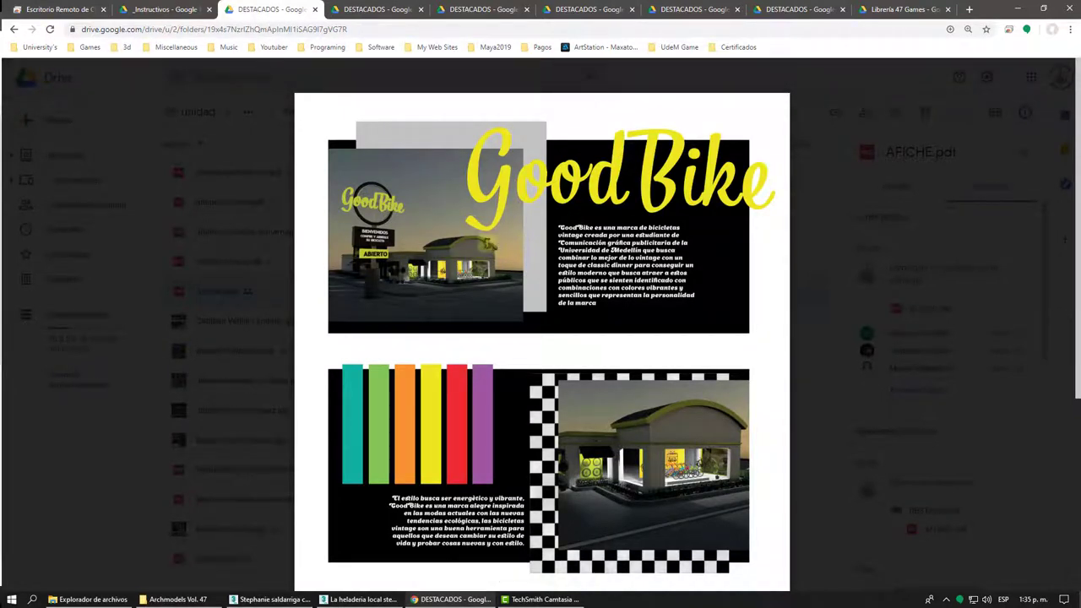
{"action": "scroll", "coordinate": [440, 231], "scroll_direction": "down", "scroll_amount": 1}
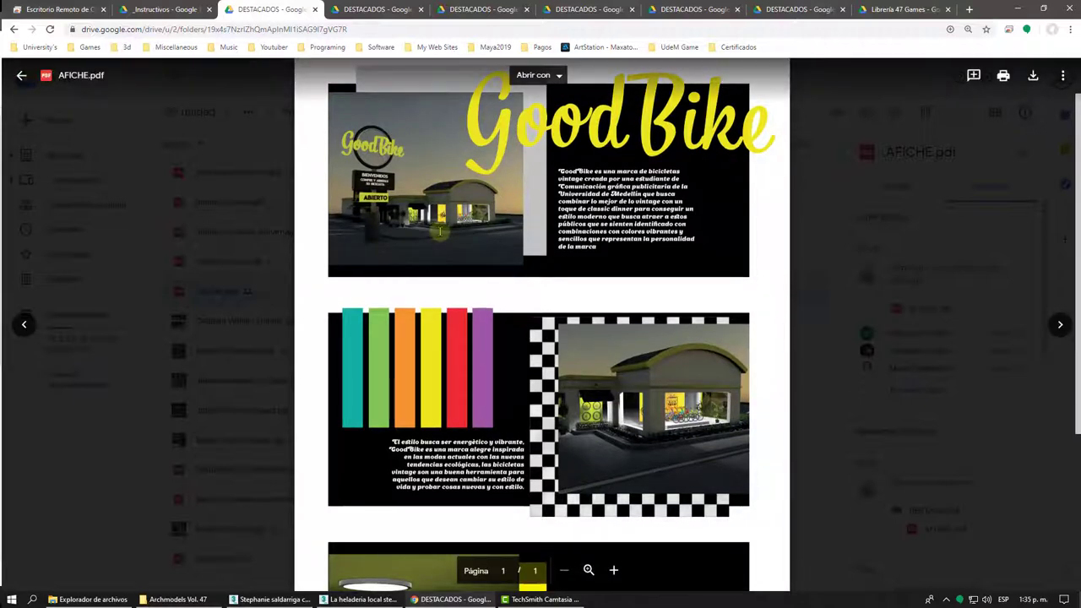
{"action": "scroll", "coordinate": [439, 231], "scroll_direction": "down", "scroll_amount": 1}
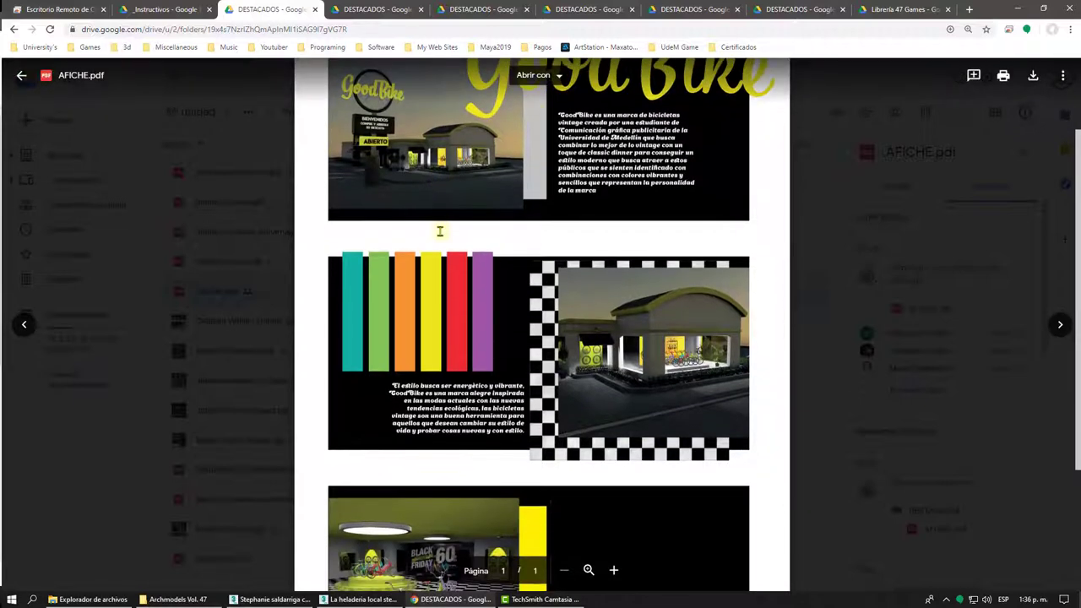
{"action": "scroll", "coordinate": [439, 231], "scroll_direction": "down", "scroll_amount": 1}
{"action": "scroll", "coordinate": [439, 231], "scroll_direction": "down", "scroll_amount": 1}
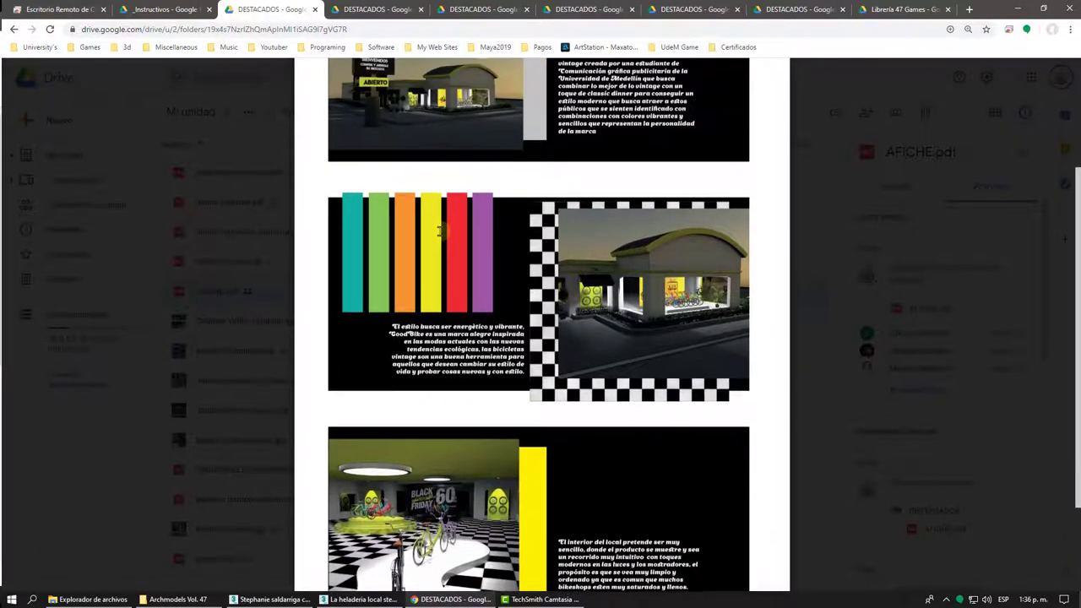
{"action": "scroll", "coordinate": [439, 232], "scroll_direction": "down", "scroll_amount": 1}
{"action": "scroll", "coordinate": [439, 229], "scroll_direction": "up", "scroll_amount": 2}
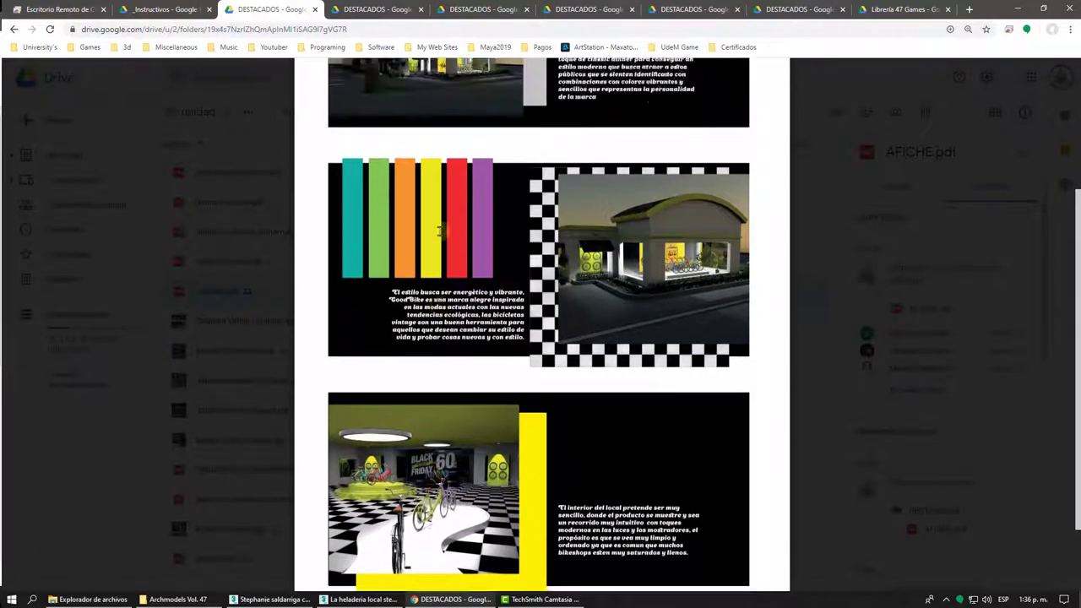
{"action": "scroll", "coordinate": [439, 230], "scroll_direction": "up", "scroll_amount": 3}
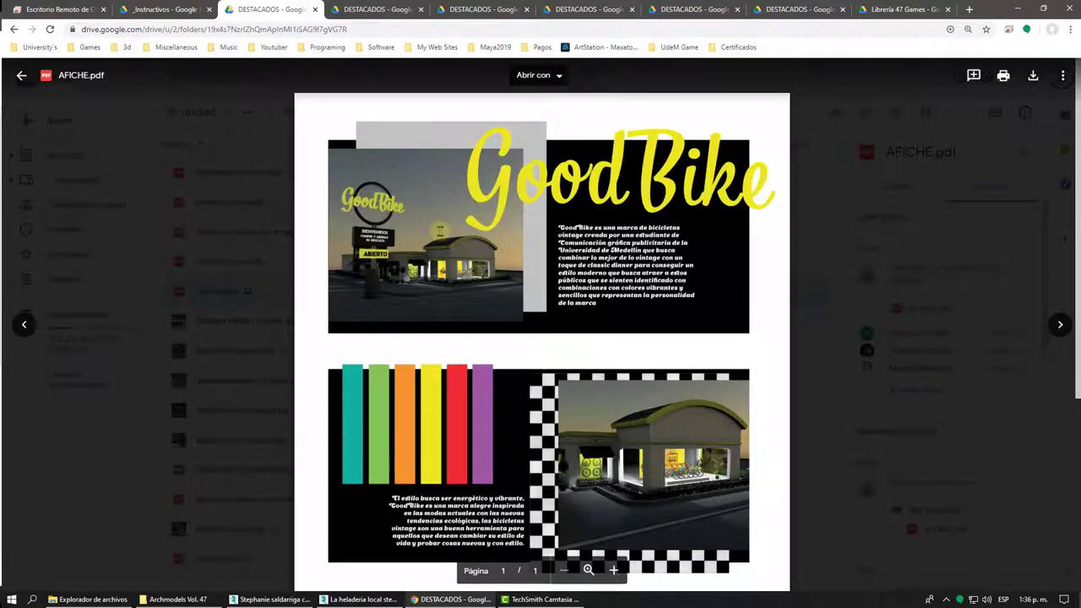
{"action": "scroll", "coordinate": [439, 230], "scroll_direction": "down", "scroll_amount": 1}
{"action": "scroll", "coordinate": [439, 230], "scroll_direction": "down", "scroll_amount": 1}
{"action": "scroll", "coordinate": [439, 231], "scroll_direction": "down", "scroll_amount": 2}
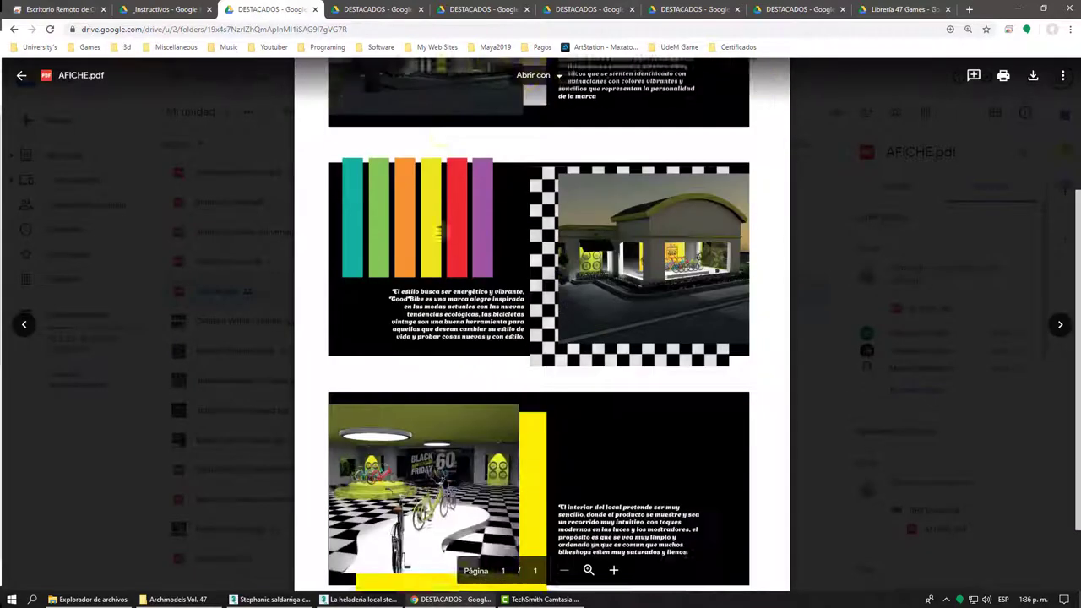
{"action": "scroll", "coordinate": [439, 229], "scroll_direction": "down", "scroll_amount": 1}
{"action": "scroll", "coordinate": [439, 230], "scroll_direction": "up", "scroll_amount": 3}
{"action": "scroll", "coordinate": [439, 230], "scroll_direction": "up", "scroll_amount": 3}
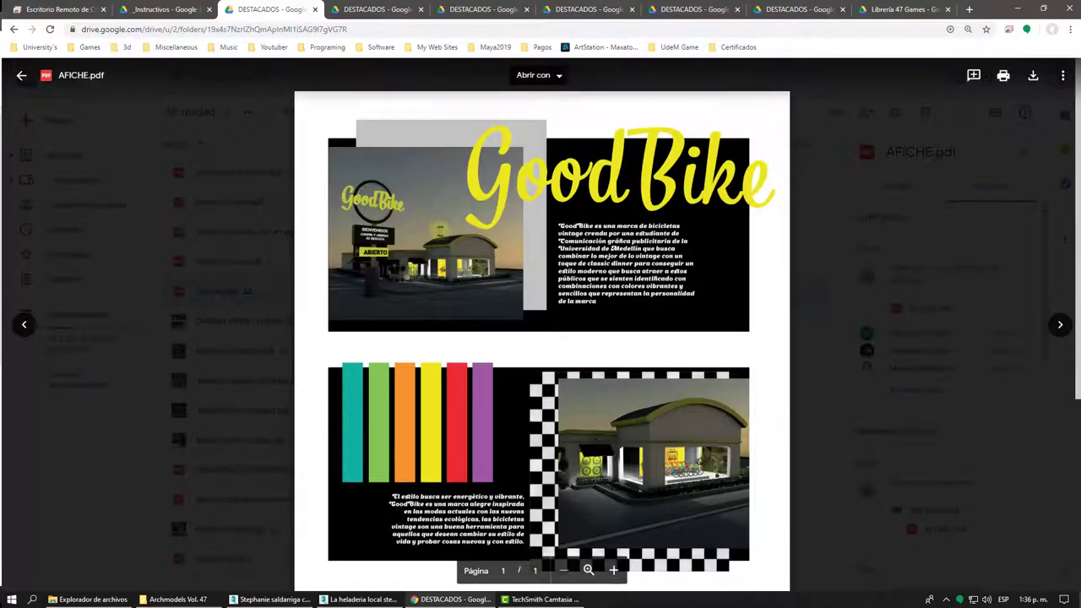
{"action": "scroll", "coordinate": [440, 230], "scroll_direction": "down", "scroll_amount": 4}
{"action": "scroll", "coordinate": [439, 230], "scroll_direction": "up", "scroll_amount": 4}
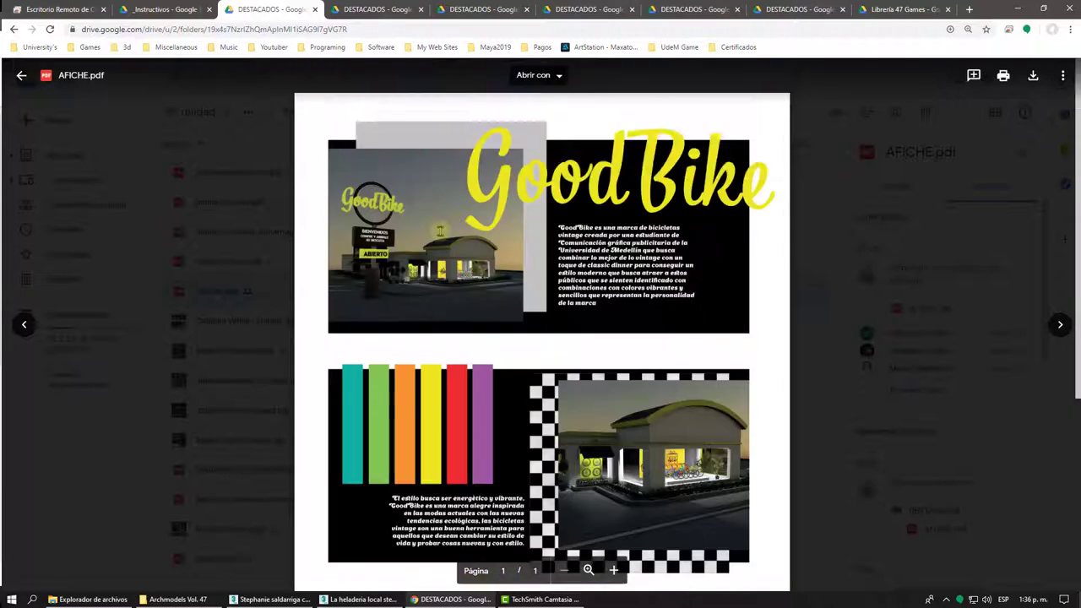
{"action": "scroll", "coordinate": [553, 338], "scroll_direction": "down", "scroll_amount": 4}
{"action": "scroll", "coordinate": [558, 343], "scroll_direction": "down", "scroll_amount": 1}
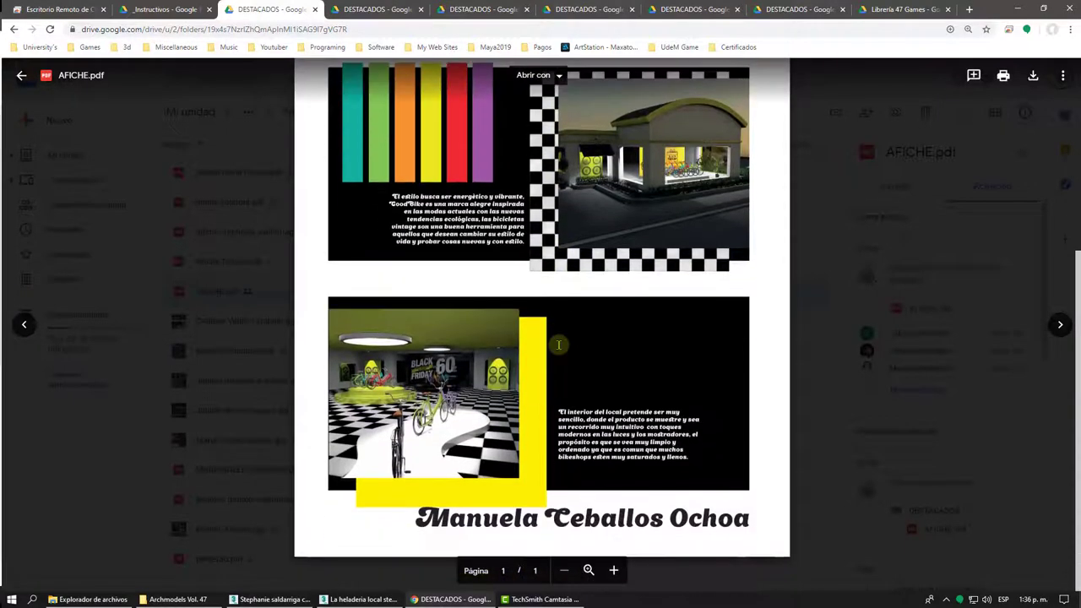
{"action": "scroll", "coordinate": [558, 344], "scroll_direction": "up", "scroll_amount": 3}
{"action": "scroll", "coordinate": [559, 344], "scroll_direction": "up", "scroll_amount": 2}
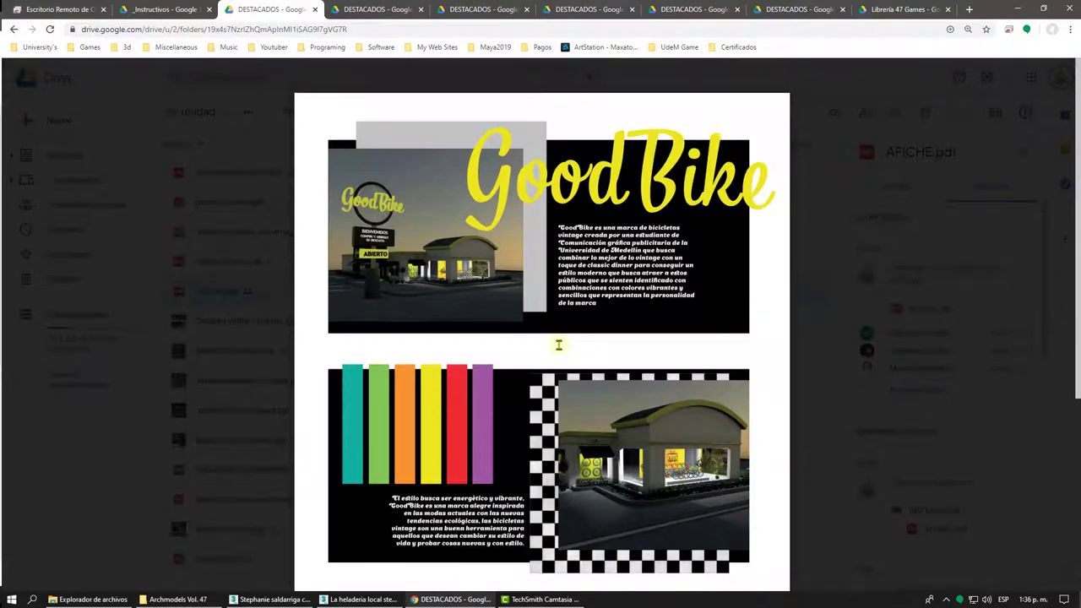
{"action": "scroll", "coordinate": [558, 345], "scroll_direction": "down", "scroll_amount": 1}
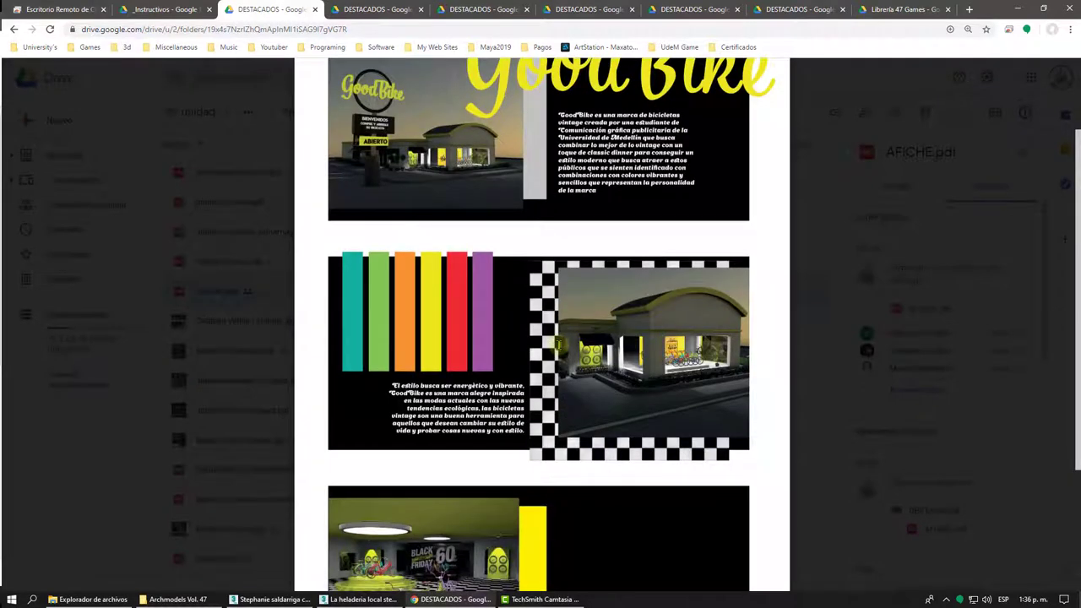
{"action": "scroll", "coordinate": [550, 318], "scroll_direction": "down", "scroll_amount": 2}
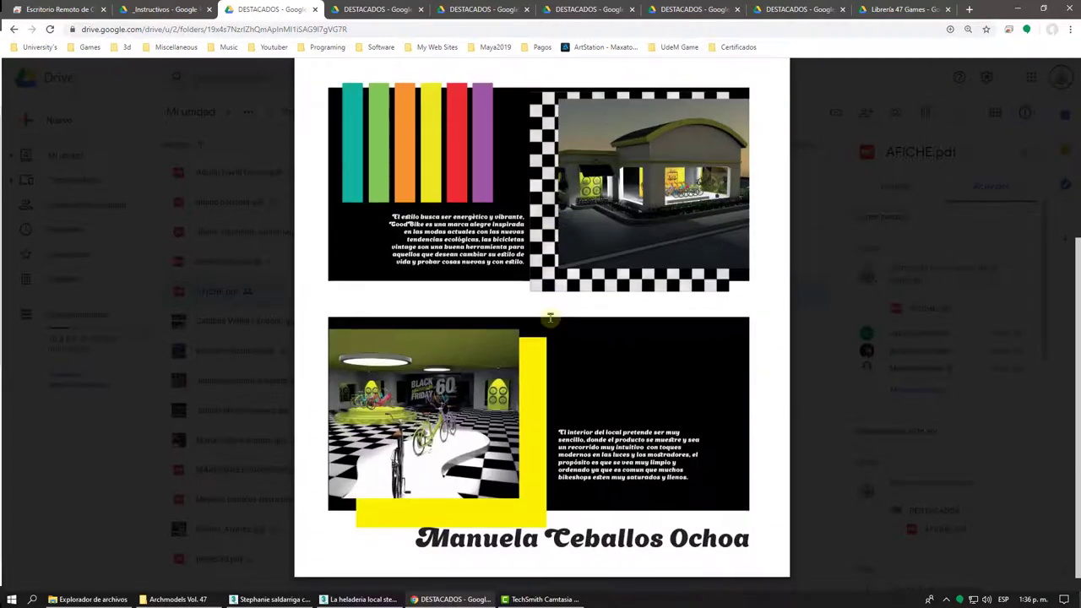
{"action": "scroll", "coordinate": [550, 317], "scroll_direction": "up", "scroll_amount": 1}
{"action": "scroll", "coordinate": [550, 318], "scroll_direction": "up", "scroll_amount": 1}
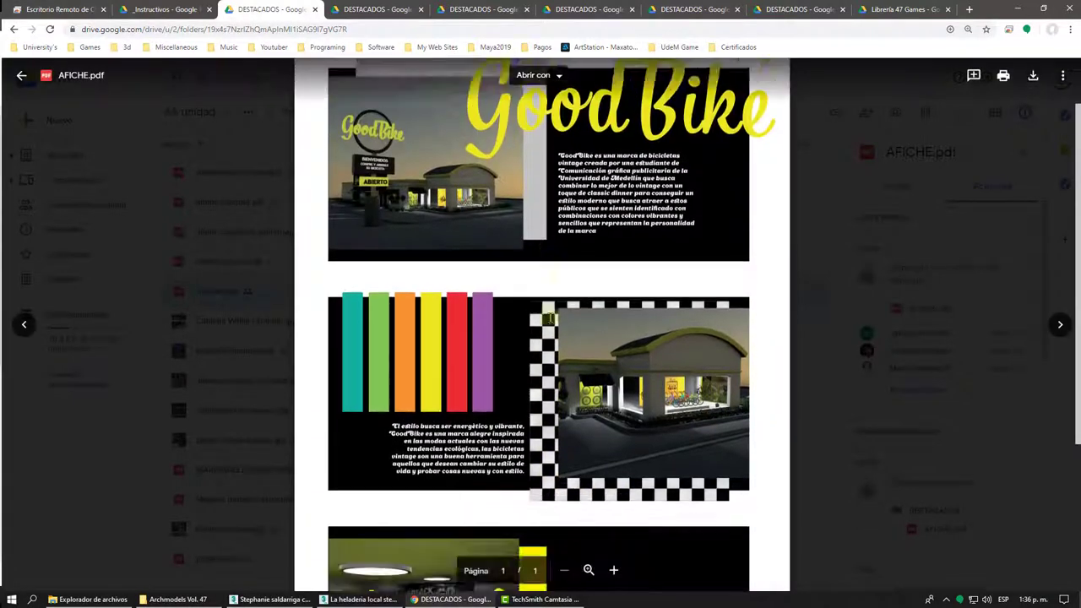
{"action": "scroll", "coordinate": [550, 317], "scroll_direction": "down", "scroll_amount": 1}
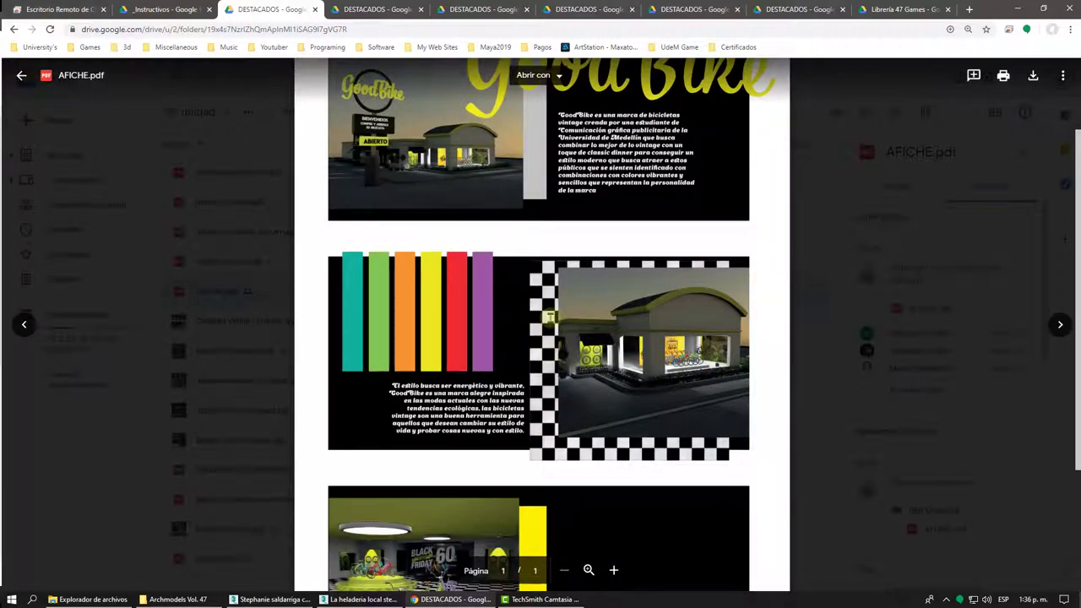
{"action": "scroll", "coordinate": [550, 317], "scroll_direction": "up", "scroll_amount": 2}
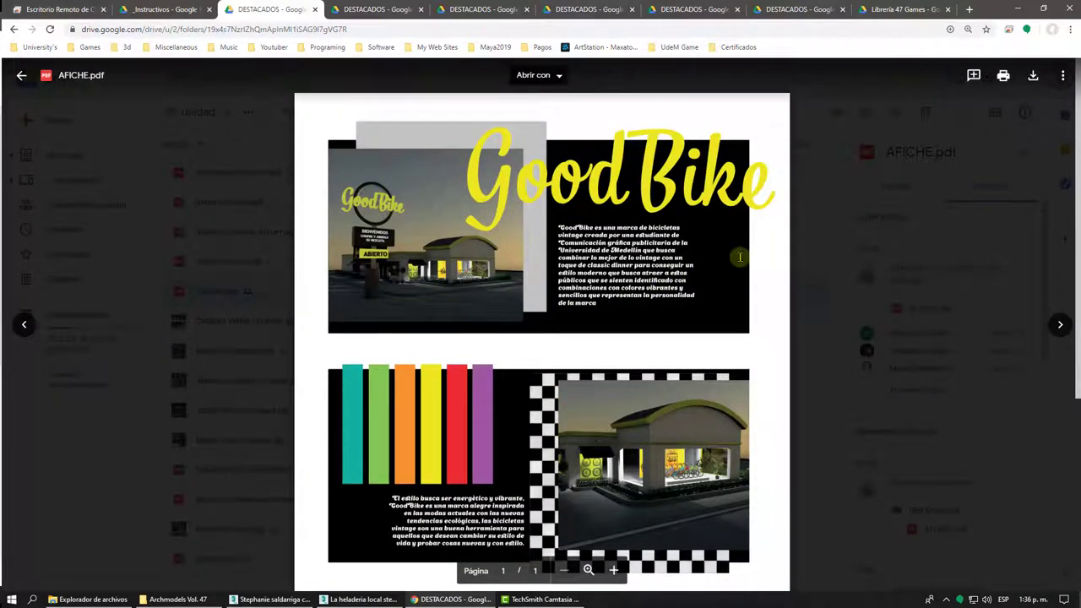
{"action": "scroll", "coordinate": [740, 258], "scroll_direction": "down", "scroll_amount": 2}
{"action": "scroll", "coordinate": [740, 258], "scroll_direction": "up", "scroll_amount": 2}
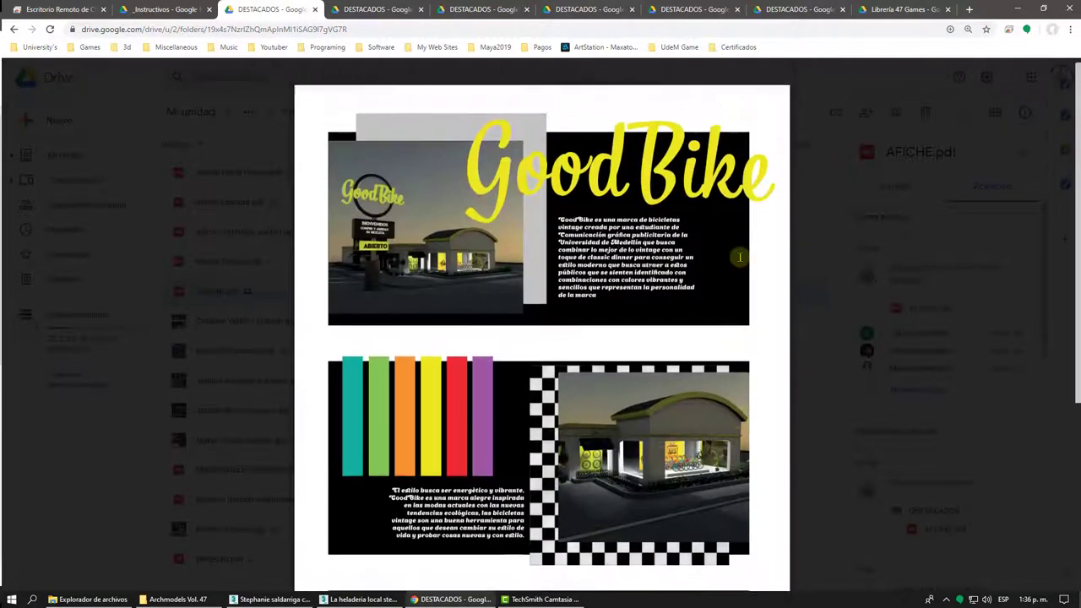
{"action": "left_click_drag", "start_coordinate": [585, 228], "coordinate": [644, 297]}
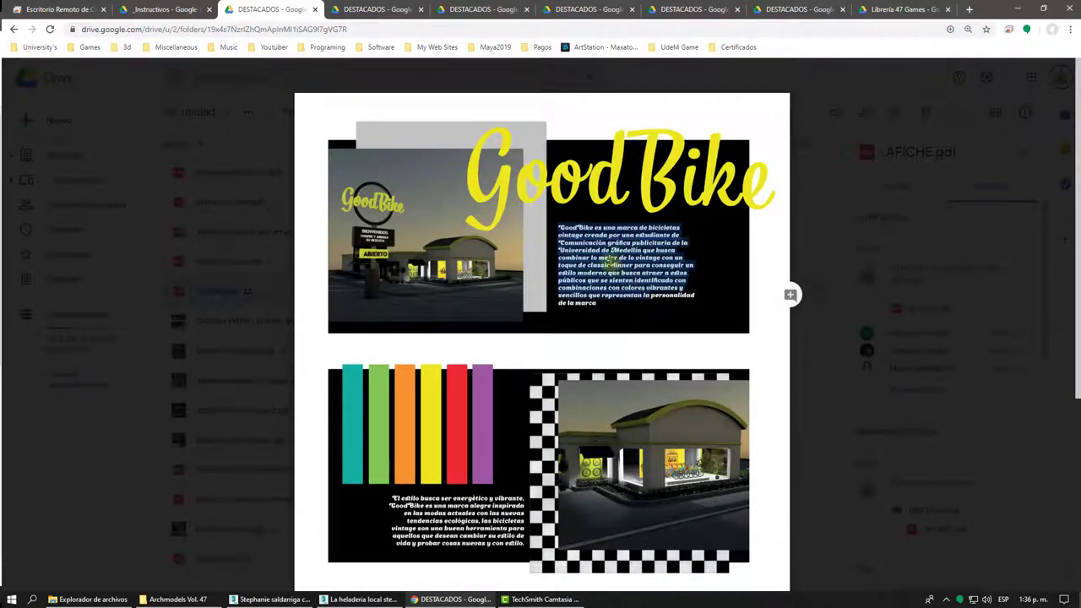
{"action": "left_click", "coordinate": [606, 263]}
{"action": "left_click_drag", "start_coordinate": [557, 226], "coordinate": [597, 306]}
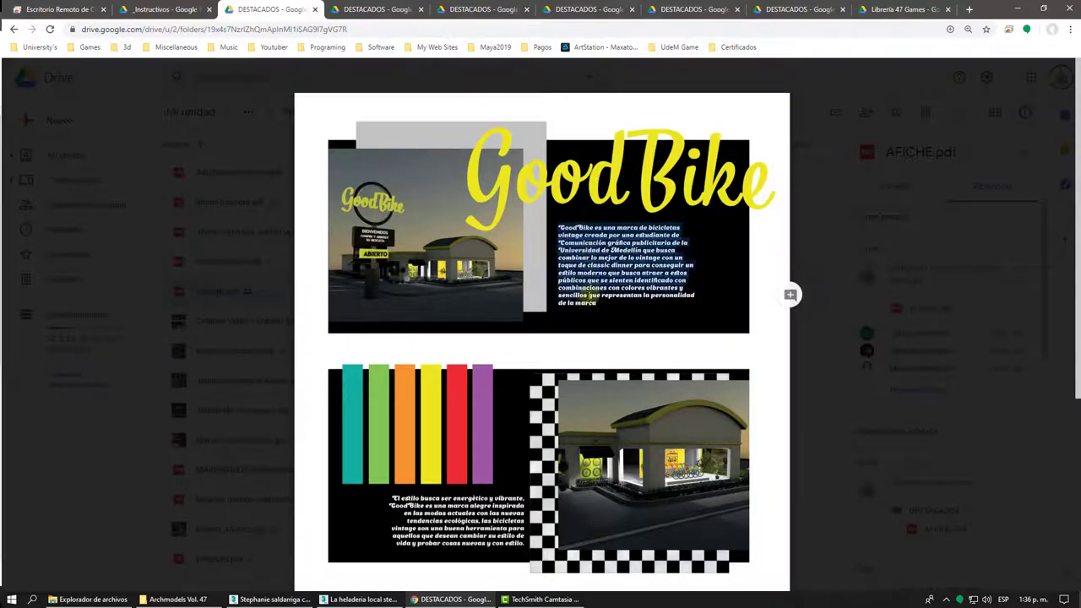
{"action": "scroll", "coordinate": [598, 306], "scroll_direction": "down", "scroll_amount": 2}
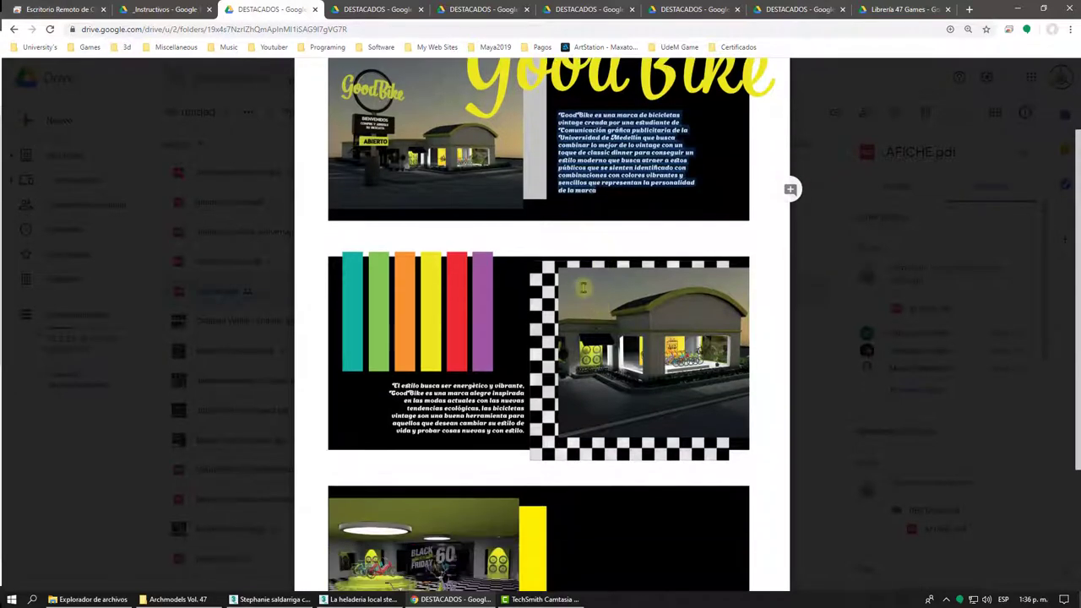
{"action": "scroll", "coordinate": [540, 240], "scroll_direction": "down", "scroll_amount": 2}
{"action": "scroll", "coordinate": [540, 240], "scroll_direction": "down", "scroll_amount": 1}
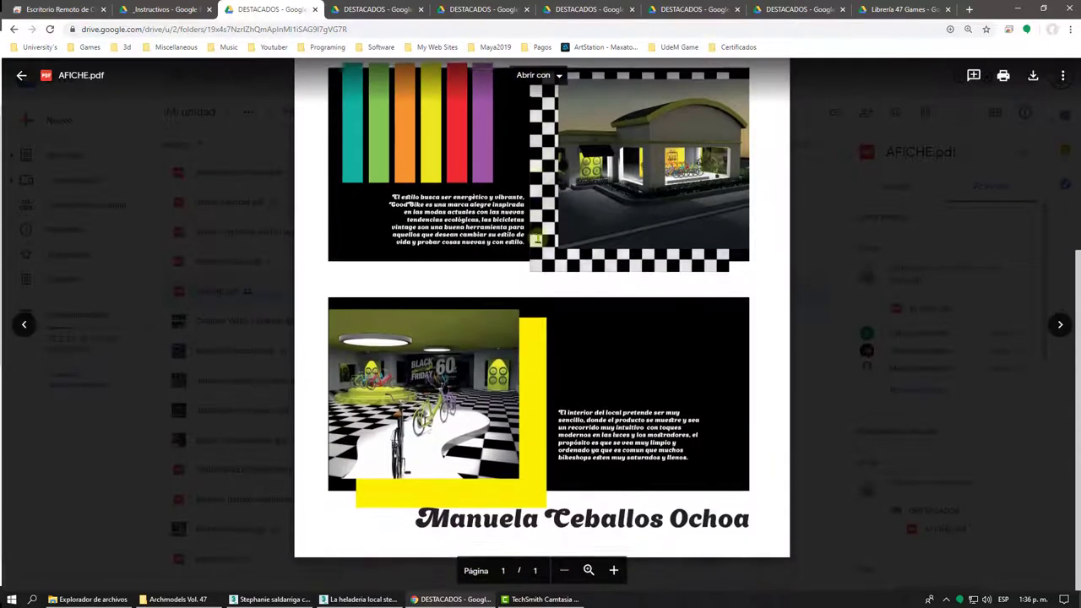
{"action": "scroll", "coordinate": [537, 239], "scroll_direction": "up", "scroll_amount": 2}
{"action": "scroll", "coordinate": [538, 239], "scroll_direction": "up", "scroll_amount": 2}
{"action": "scroll", "coordinate": [537, 239], "scroll_direction": "up", "scroll_amount": 1}
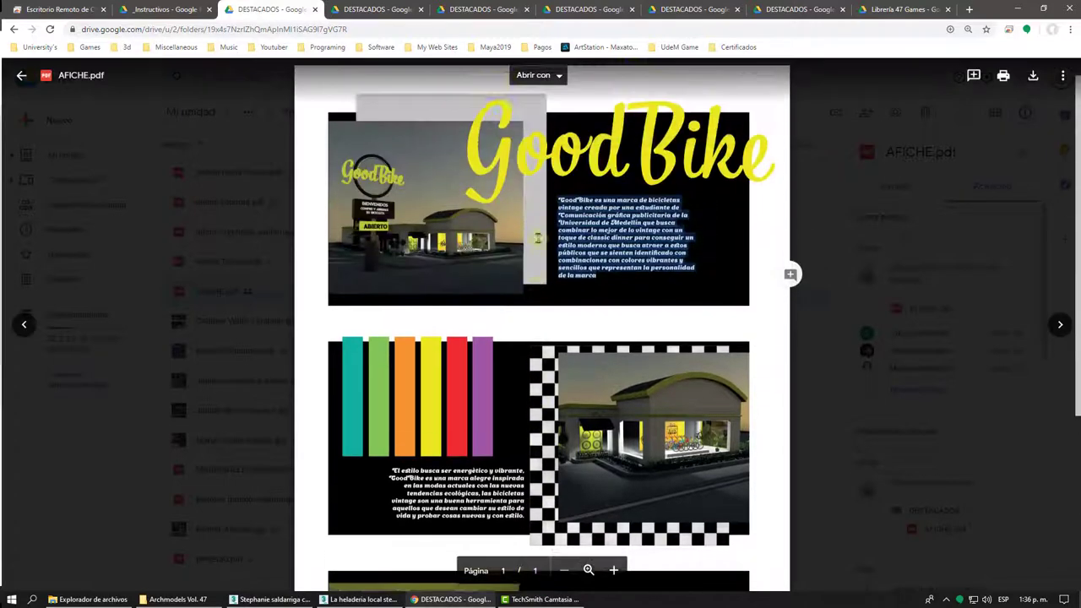
{"action": "left_click", "coordinate": [598, 243]}
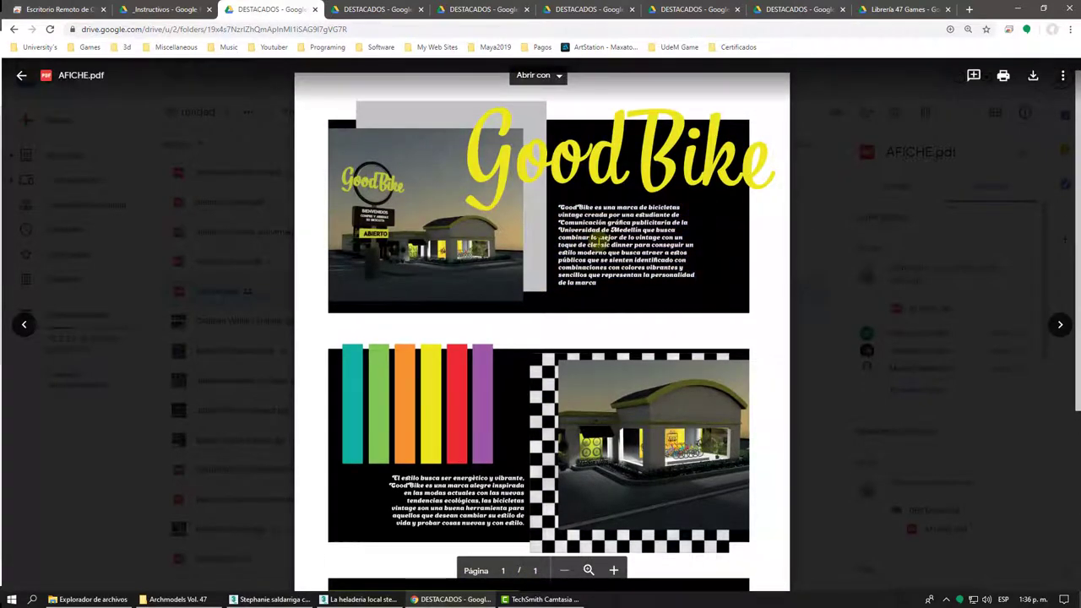
{"action": "scroll", "coordinate": [598, 243], "scroll_direction": "down", "scroll_amount": 1}
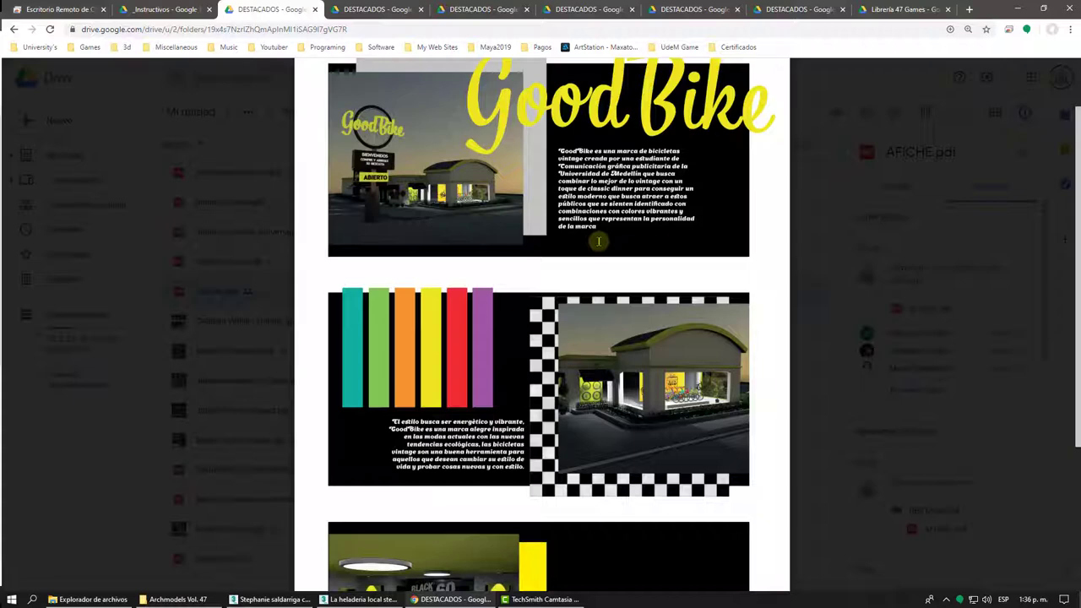
{"action": "scroll", "coordinate": [598, 242], "scroll_direction": "down", "scroll_amount": 3}
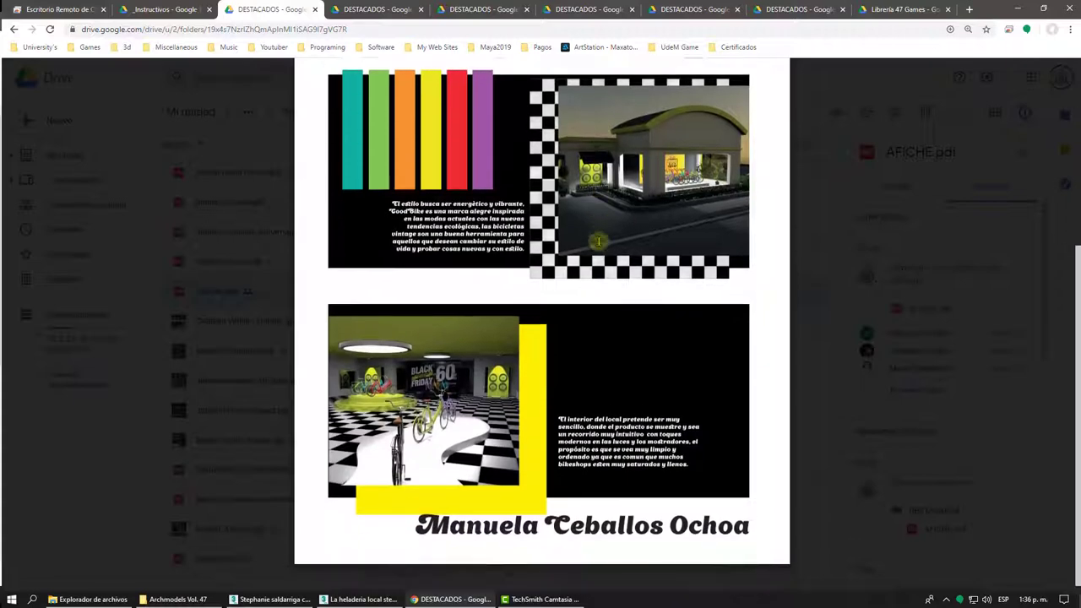
{"action": "scroll", "coordinate": [598, 243], "scroll_direction": "up", "scroll_amount": 4}
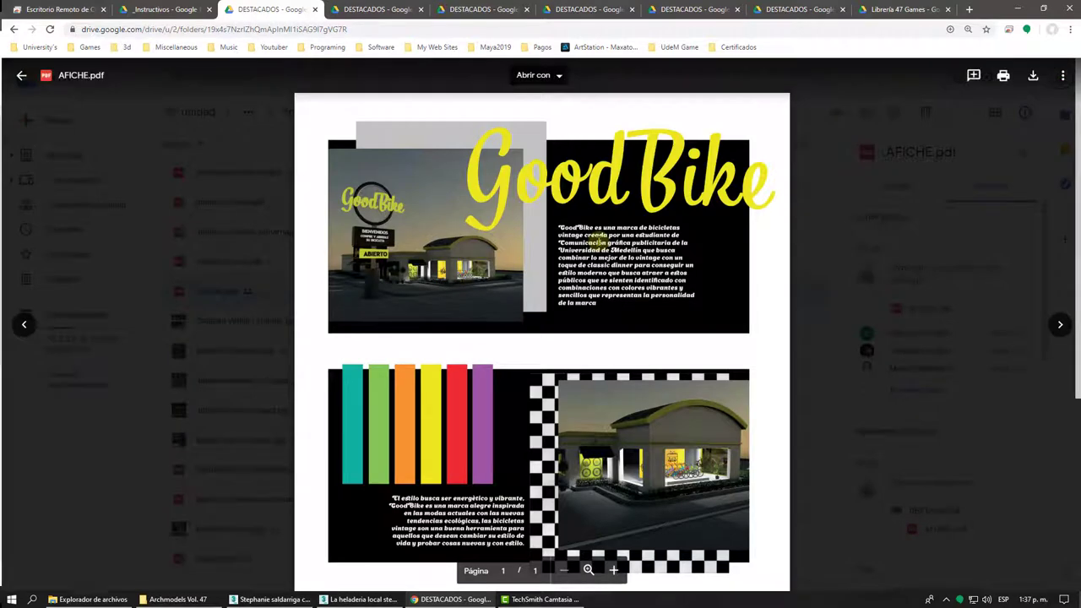
Step: Bring up the afiche polaroid.pdf preview and scroll through the POLAR poster
{"action": "left_click", "coordinate": [365, 7]}
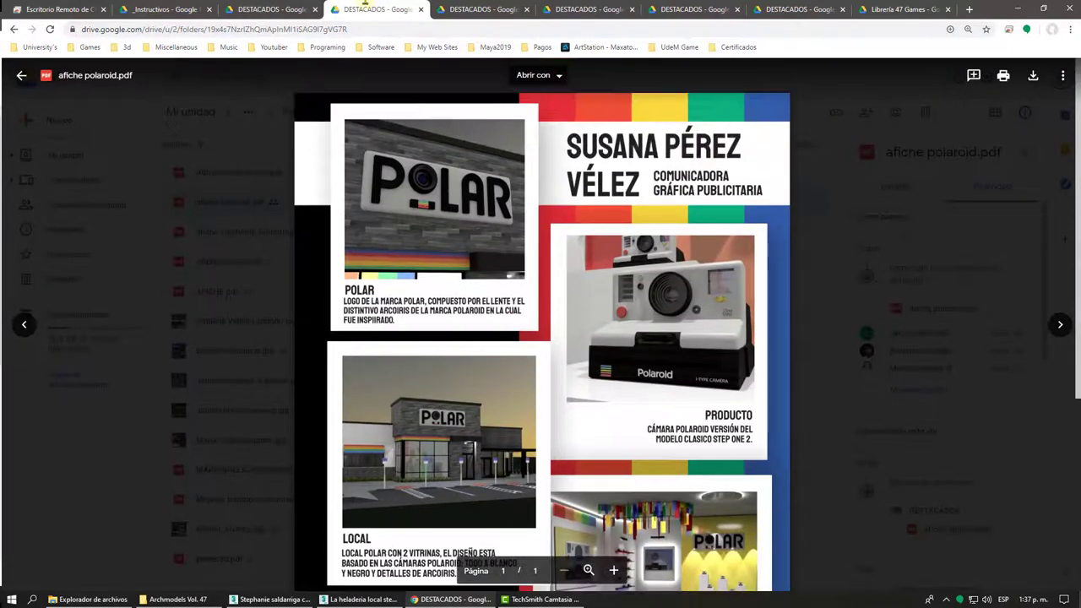
{"action": "key", "text": "Down"}
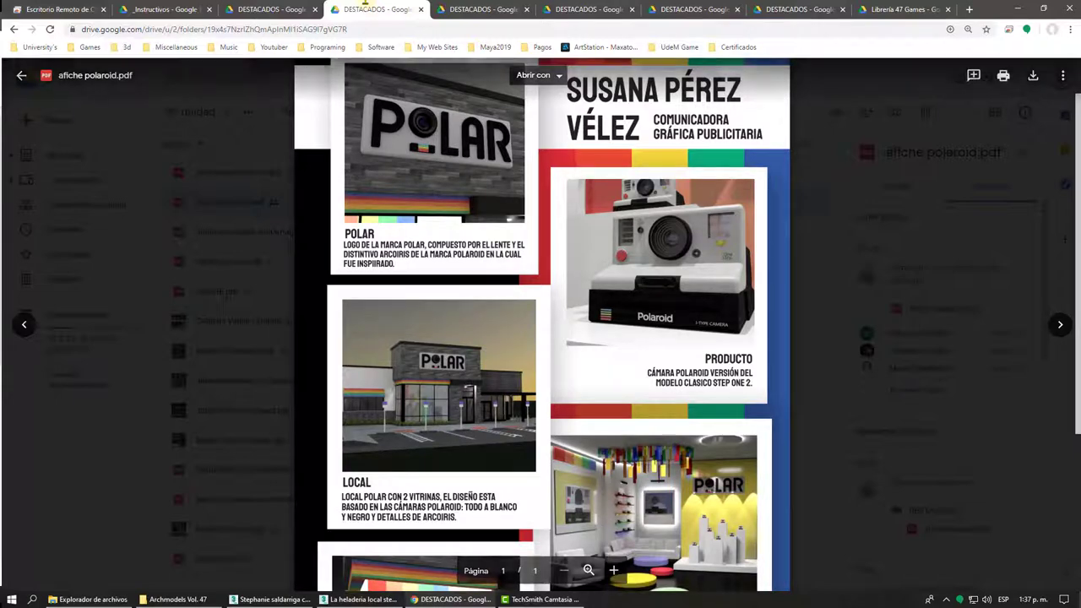
{"action": "key", "text": "Down"}
{"action": "key", "text": "Down"}
{"action": "key", "text": "Down"}
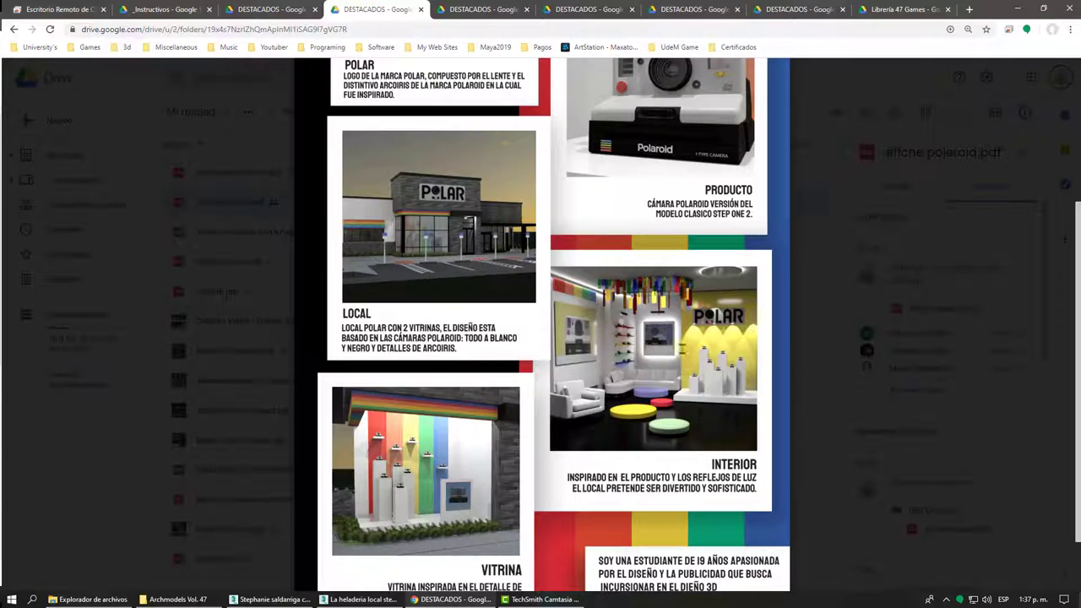
{"action": "scroll", "coordinate": [452, 218], "scroll_direction": "up", "scroll_amount": 2}
{"action": "scroll", "coordinate": [452, 218], "scroll_direction": "up", "scroll_amount": 1}
{"action": "scroll", "coordinate": [452, 218], "scroll_direction": "up", "scroll_amount": 1}
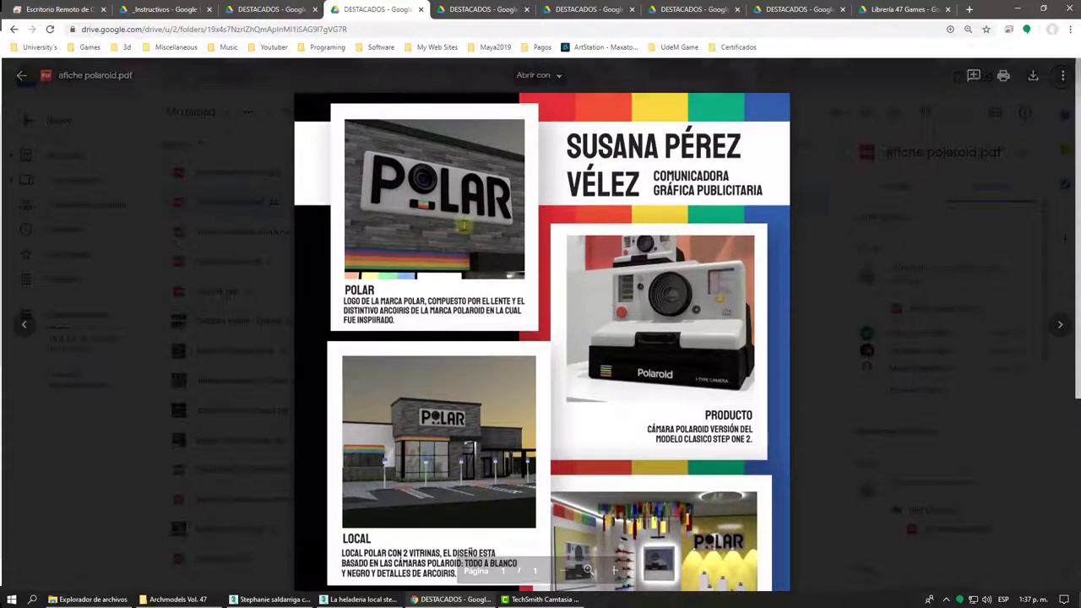
{"action": "scroll", "coordinate": [452, 218], "scroll_direction": "down", "scroll_amount": 1}
{"action": "scroll", "coordinate": [452, 218], "scroll_direction": "down", "scroll_amount": 2}
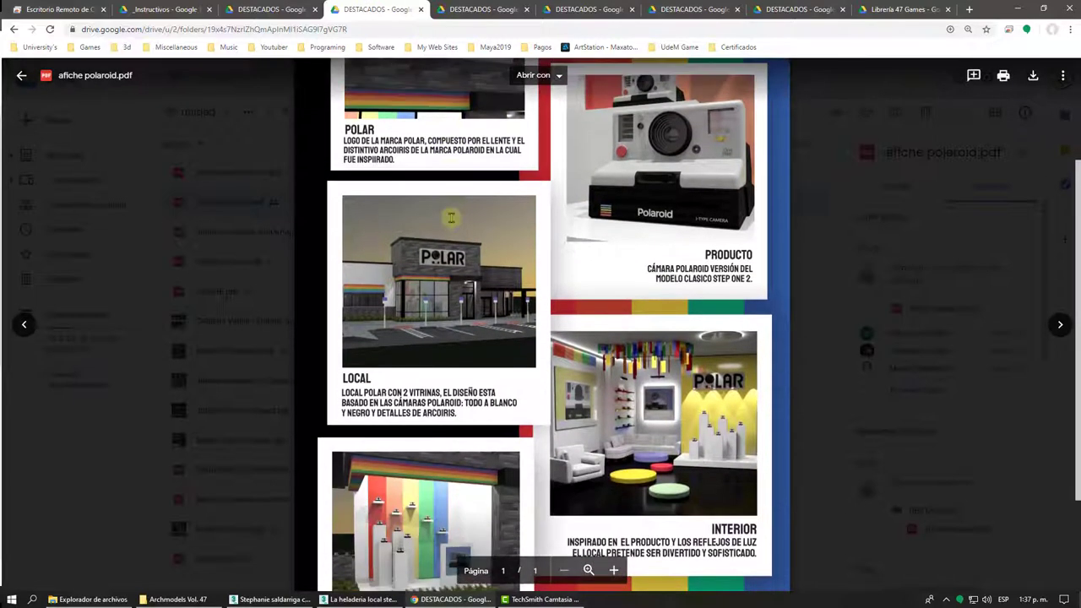
{"action": "scroll", "coordinate": [452, 218], "scroll_direction": "up", "scroll_amount": 2}
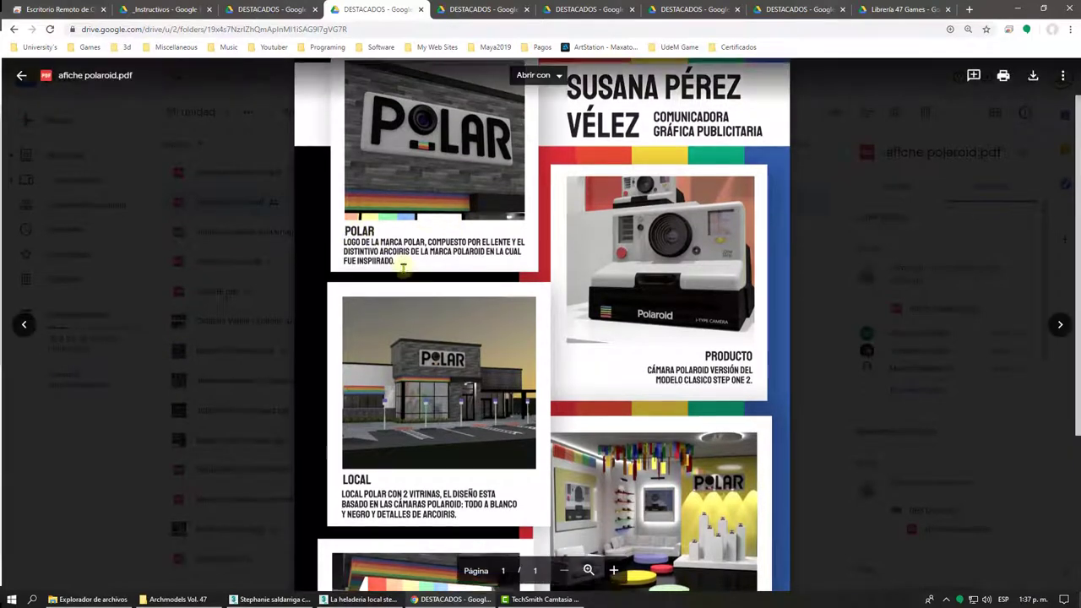
{"action": "scroll", "coordinate": [403, 269], "scroll_direction": "down", "scroll_amount": 3}
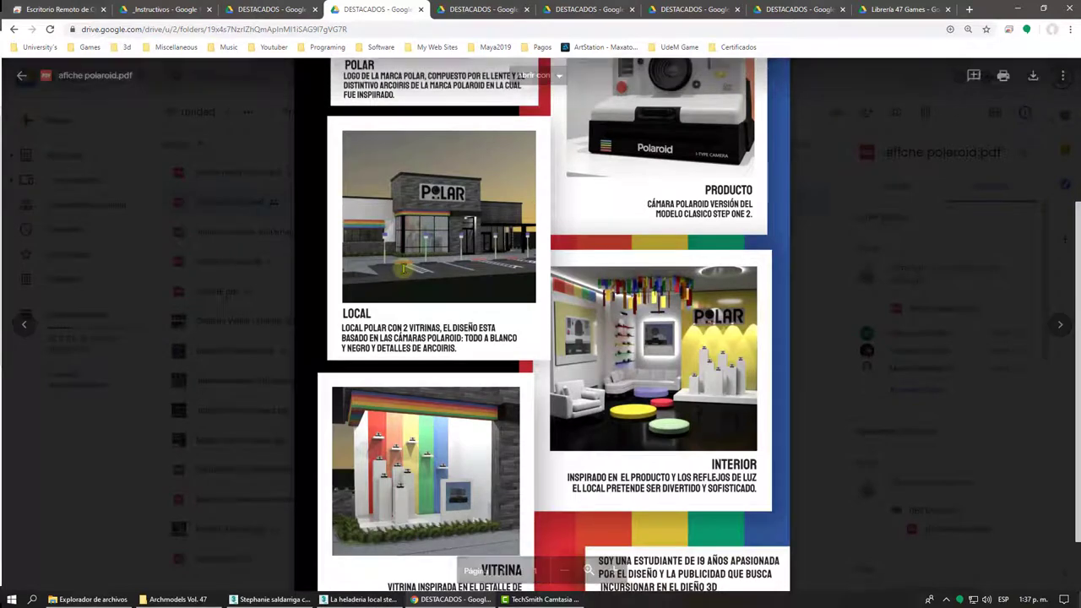
{"action": "scroll", "coordinate": [403, 268], "scroll_direction": "down", "scroll_amount": 1}
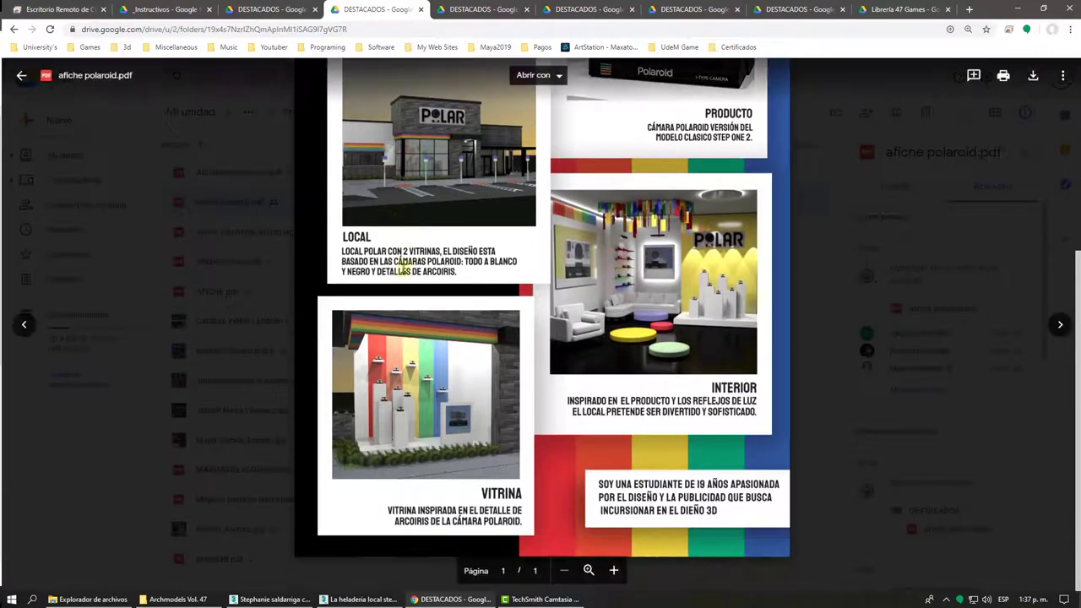
{"action": "scroll", "coordinate": [403, 268], "scroll_direction": "up", "scroll_amount": 2}
{"action": "scroll", "coordinate": [402, 268], "scroll_direction": "up", "scroll_amount": 2}
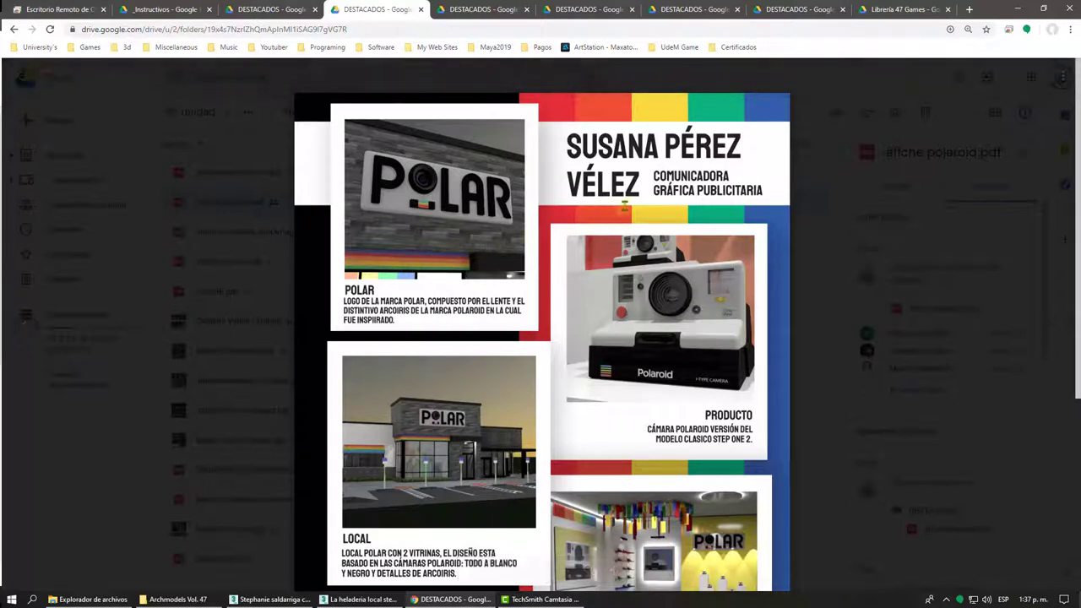
Step: Finish reviewing the POLAR poster and bring up the ACORDE music store JPG preview
{"action": "scroll", "coordinate": [637, 200], "scroll_direction": "down", "scroll_amount": 2}
{"action": "scroll", "coordinate": [637, 200], "scroll_direction": "down", "scroll_amount": 1}
{"action": "scroll", "coordinate": [638, 200], "scroll_direction": "down", "scroll_amount": 1}
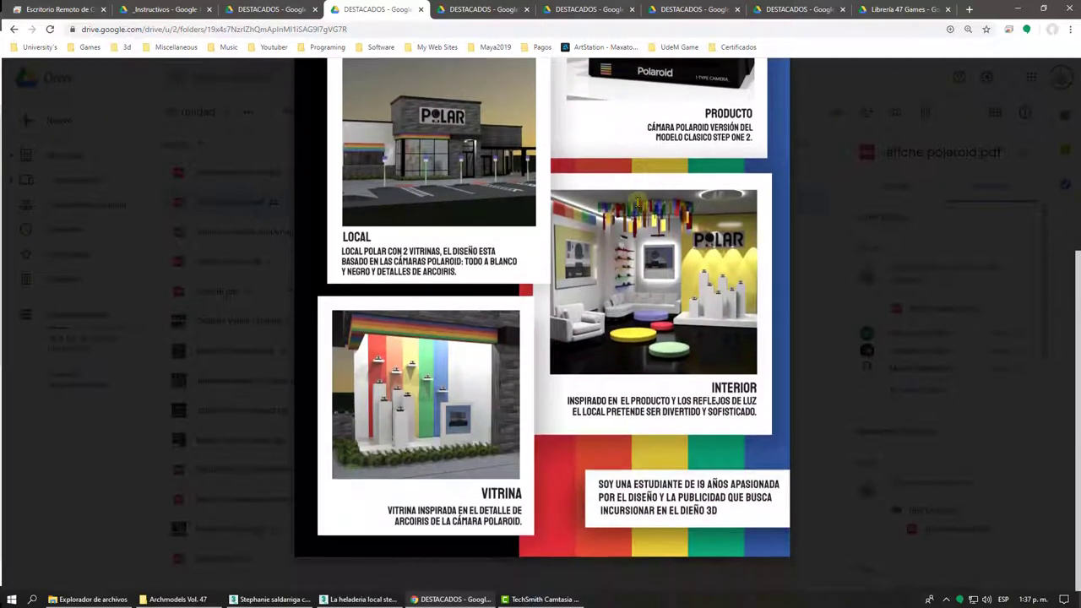
{"action": "scroll", "coordinate": [638, 200], "scroll_direction": "up", "scroll_amount": 3}
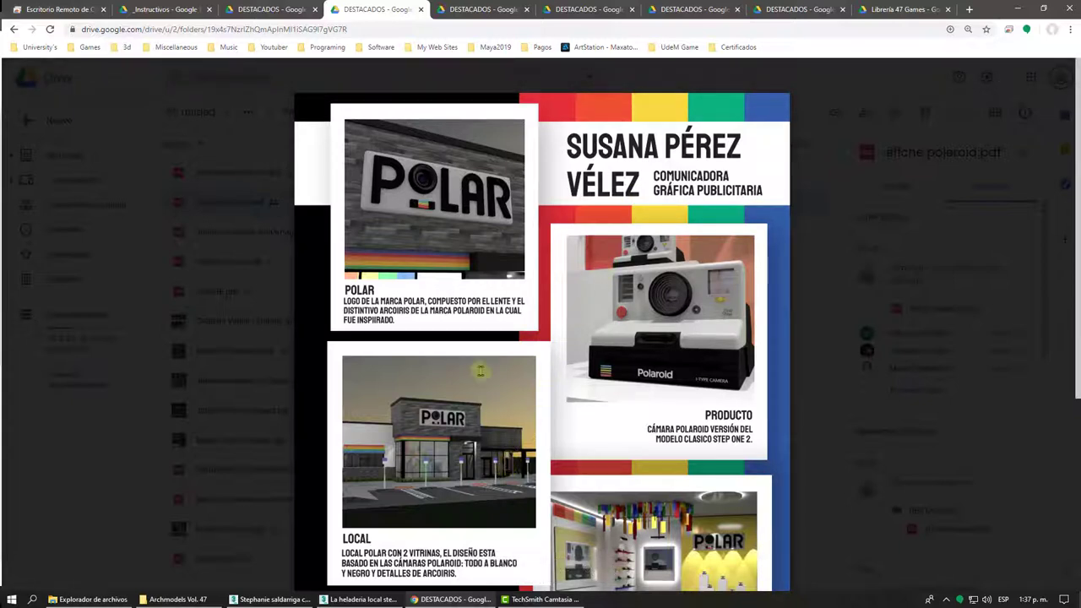
{"action": "scroll", "coordinate": [480, 370], "scroll_direction": "down", "scroll_amount": 2}
{"action": "scroll", "coordinate": [488, 350], "scroll_direction": "down", "scroll_amount": 1}
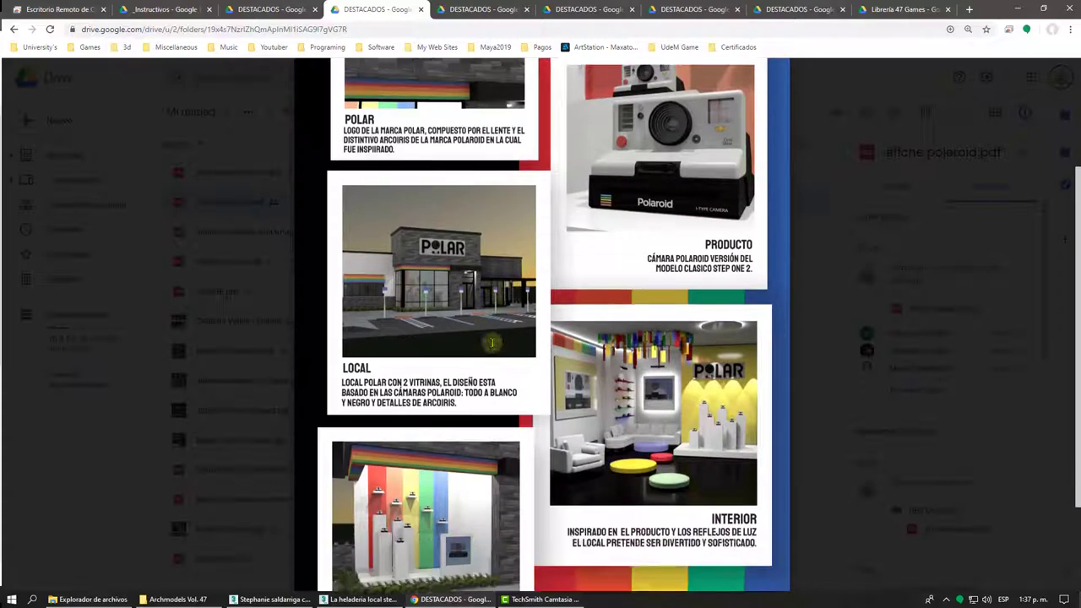
{"action": "scroll", "coordinate": [492, 342], "scroll_direction": "down", "scroll_amount": 2}
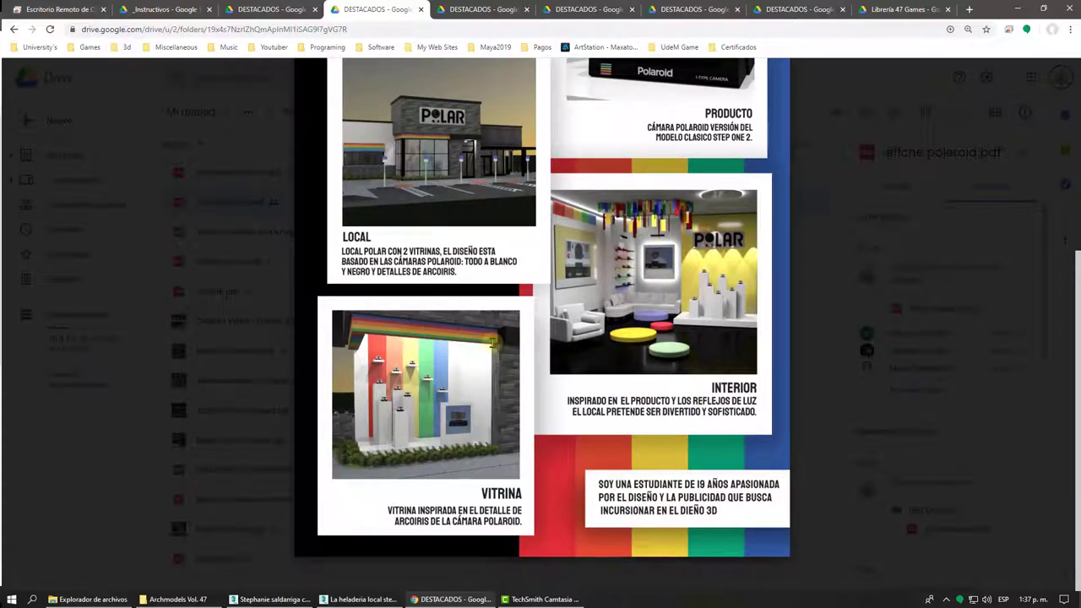
{"action": "scroll", "coordinate": [492, 342], "scroll_direction": "up", "scroll_amount": 2}
{"action": "scroll", "coordinate": [493, 342], "scroll_direction": "up", "scroll_amount": 3}
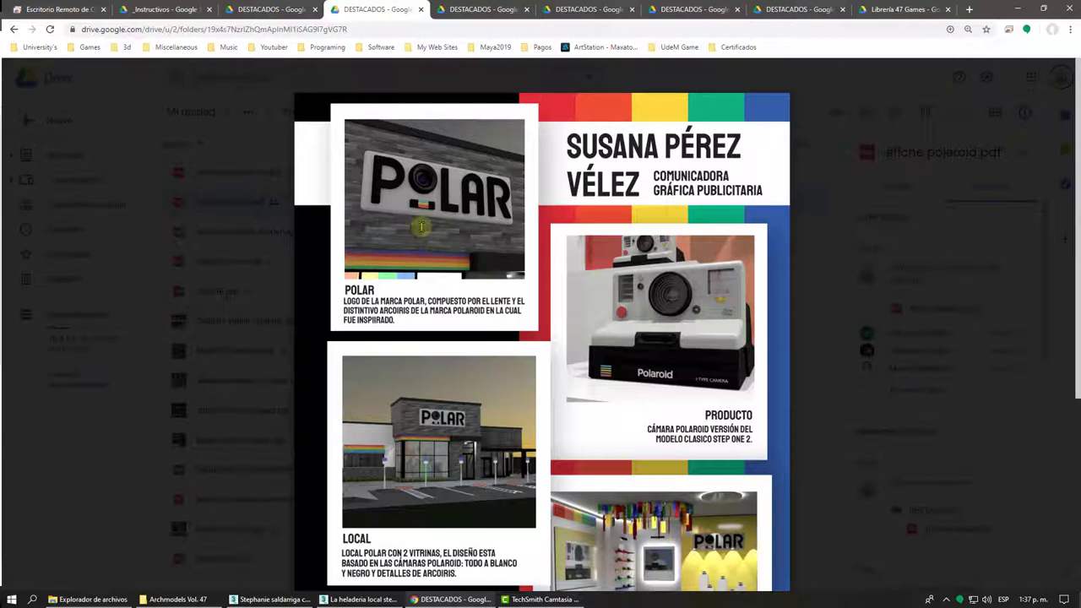
{"action": "scroll", "coordinate": [557, 292], "scroll_direction": "down", "scroll_amount": 3}
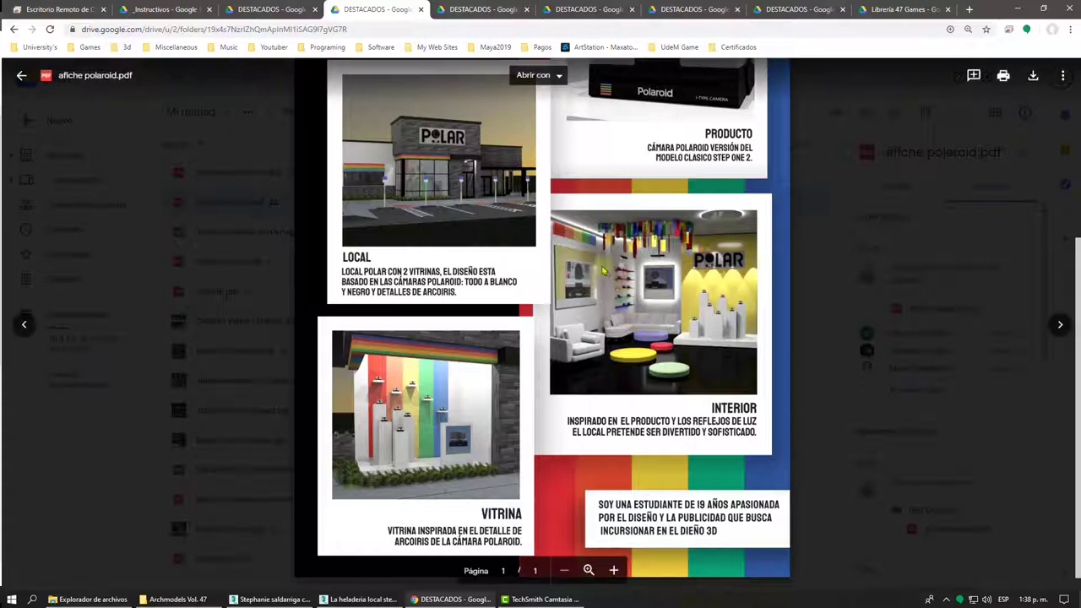
{"action": "left_click", "coordinate": [464, 12]}
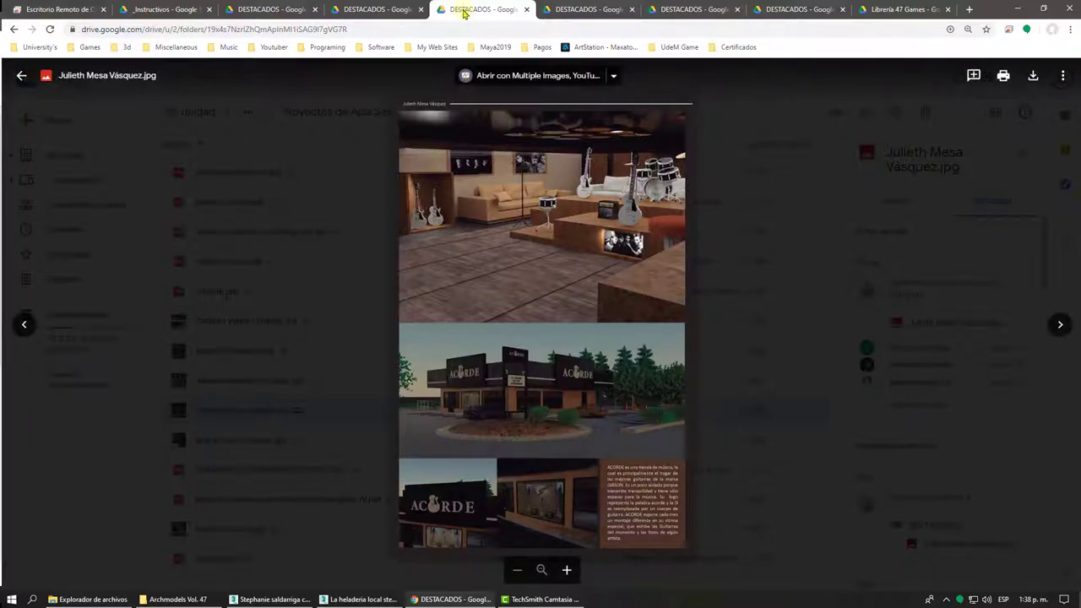
Step: Bring up the La Heladeria ice-cream parlour poster PDF and scroll through it
{"action": "left_click", "coordinate": [574, 9]}
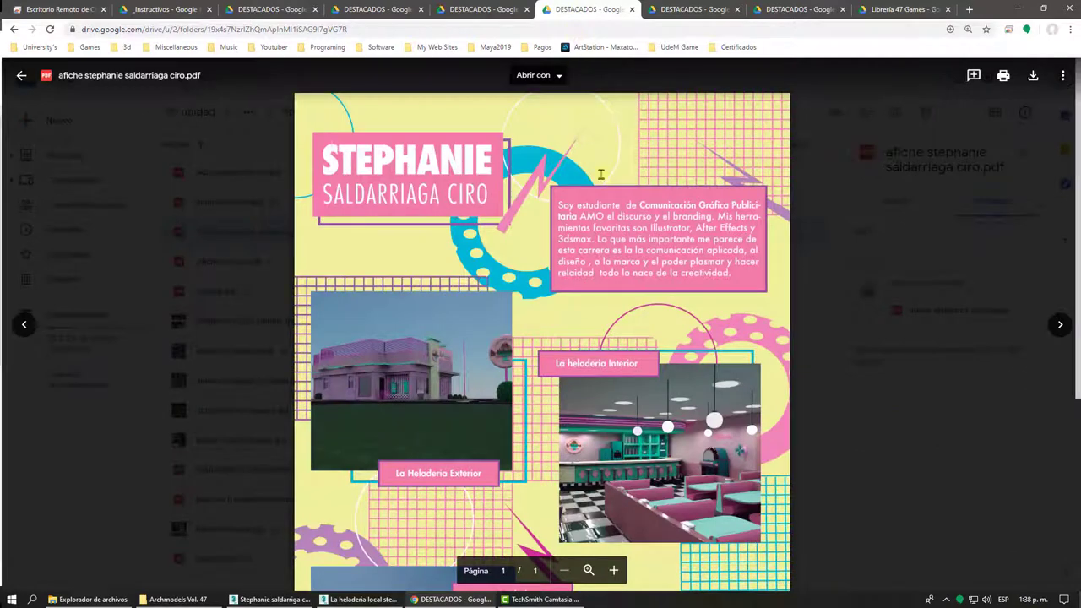
{"action": "scroll", "coordinate": [601, 175], "scroll_direction": "down", "scroll_amount": 2}
{"action": "scroll", "coordinate": [601, 175], "scroll_direction": "down", "scroll_amount": 1}
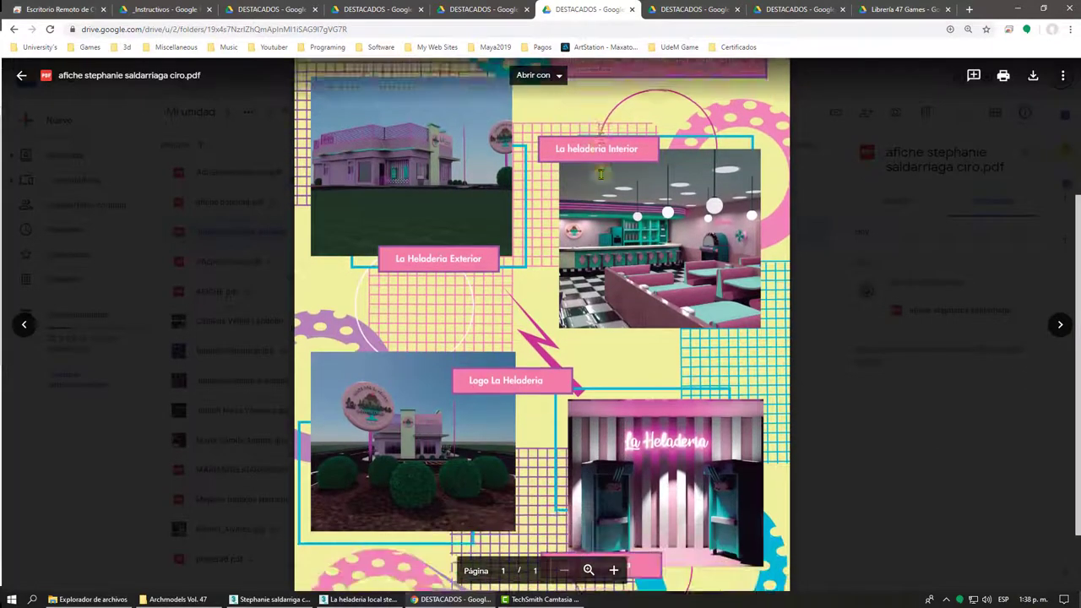
{"action": "scroll", "coordinate": [601, 174], "scroll_direction": "down", "scroll_amount": 1}
{"action": "scroll", "coordinate": [601, 175], "scroll_direction": "up", "scroll_amount": 1}
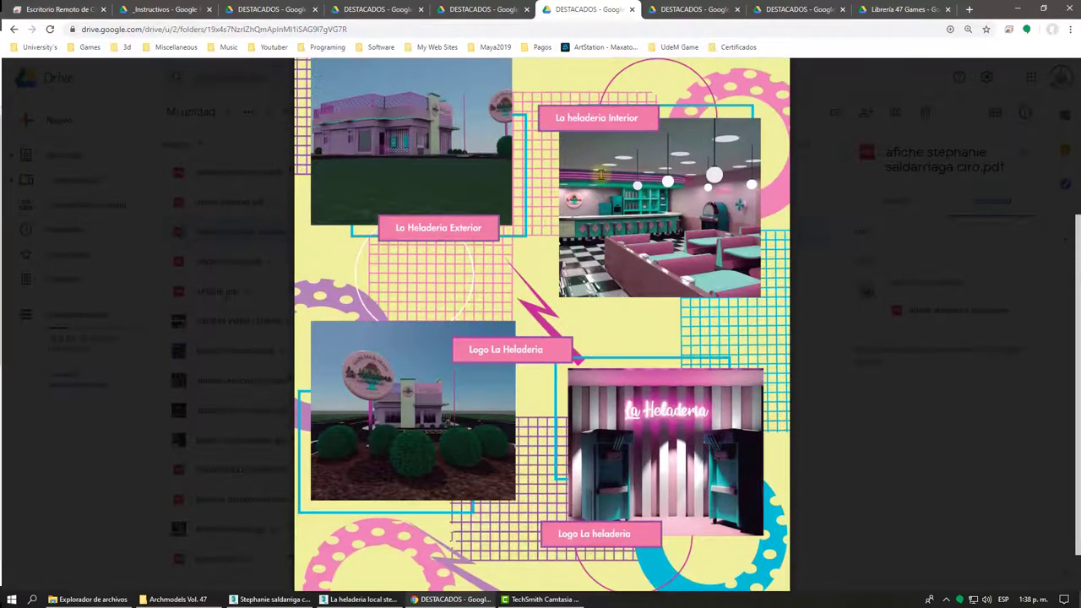
{"action": "scroll", "coordinate": [600, 175], "scroll_direction": "up", "scroll_amount": 1}
{"action": "scroll", "coordinate": [600, 175], "scroll_direction": "down", "scroll_amount": 1}
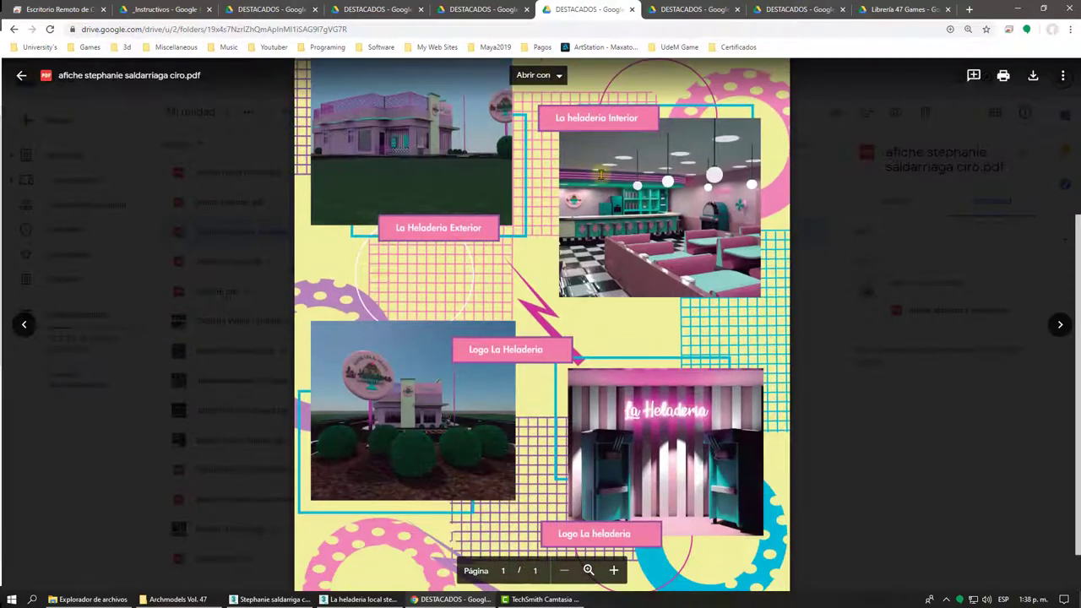
{"action": "scroll", "coordinate": [601, 174], "scroll_direction": "down", "scroll_amount": 1}
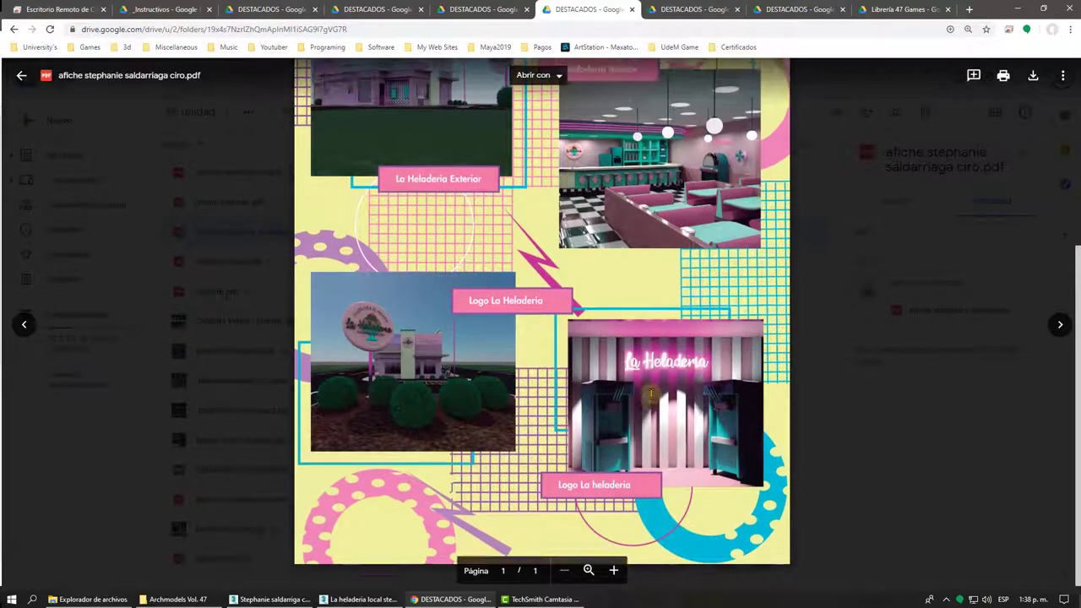
Step: Finish reviewing the heladeria poster and bring up the DORADITO Tostadoras JPG preview
{"action": "scroll", "coordinate": [651, 394], "scroll_direction": "up", "scroll_amount": 1}
{"action": "scroll", "coordinate": [652, 393], "scroll_direction": "down", "scroll_amount": 1}
{"action": "scroll", "coordinate": [651, 394], "scroll_direction": "up", "scroll_amount": 2}
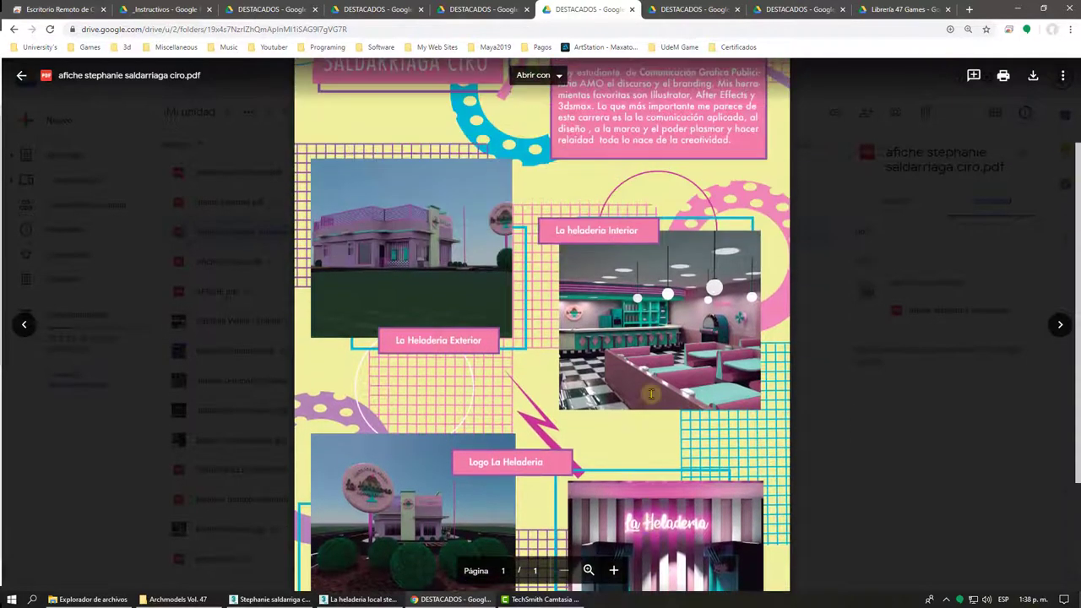
{"action": "scroll", "coordinate": [652, 393], "scroll_direction": "up", "scroll_amount": 2}
{"action": "scroll", "coordinate": [651, 393], "scroll_direction": "down", "scroll_amount": 4}
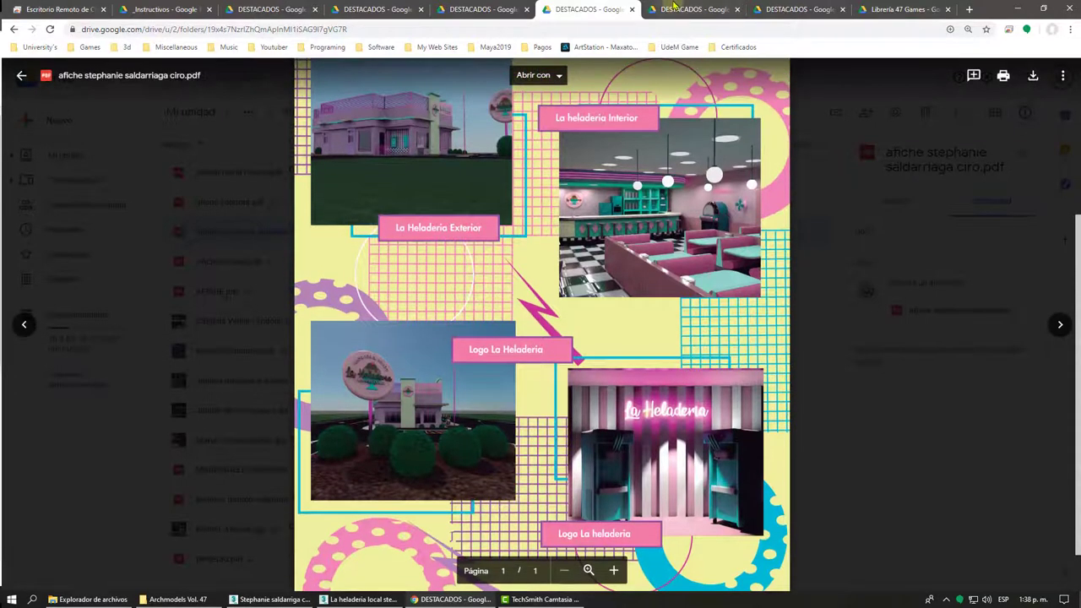
{"action": "left_click", "coordinate": [673, 7]}
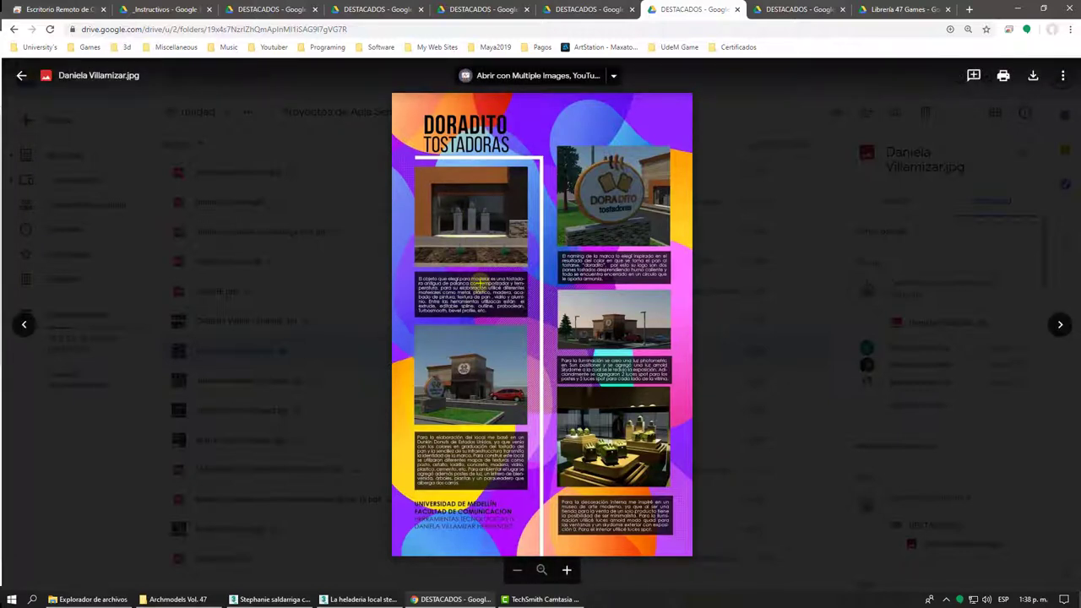
Step: Look over the Ticlock Tea Store poster, then return to the Librería 47 Games folder
{"action": "left_click", "coordinate": [777, 8]}
{"action": "scroll", "coordinate": [632, 266], "scroll_direction": "up", "scroll_amount": 2}
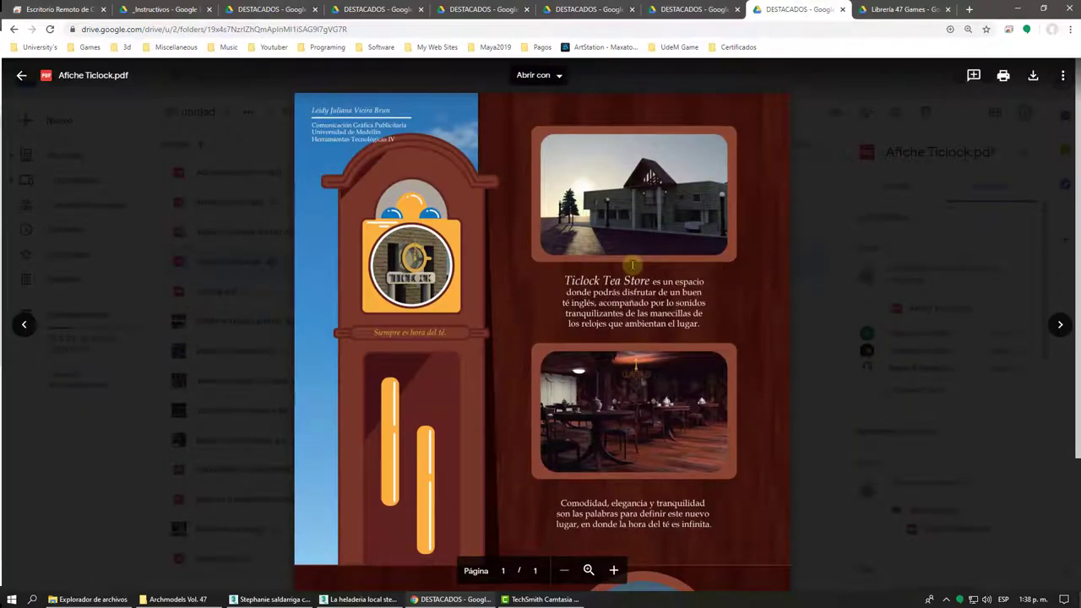
{"action": "scroll", "coordinate": [632, 265], "scroll_direction": "down", "scroll_amount": 2}
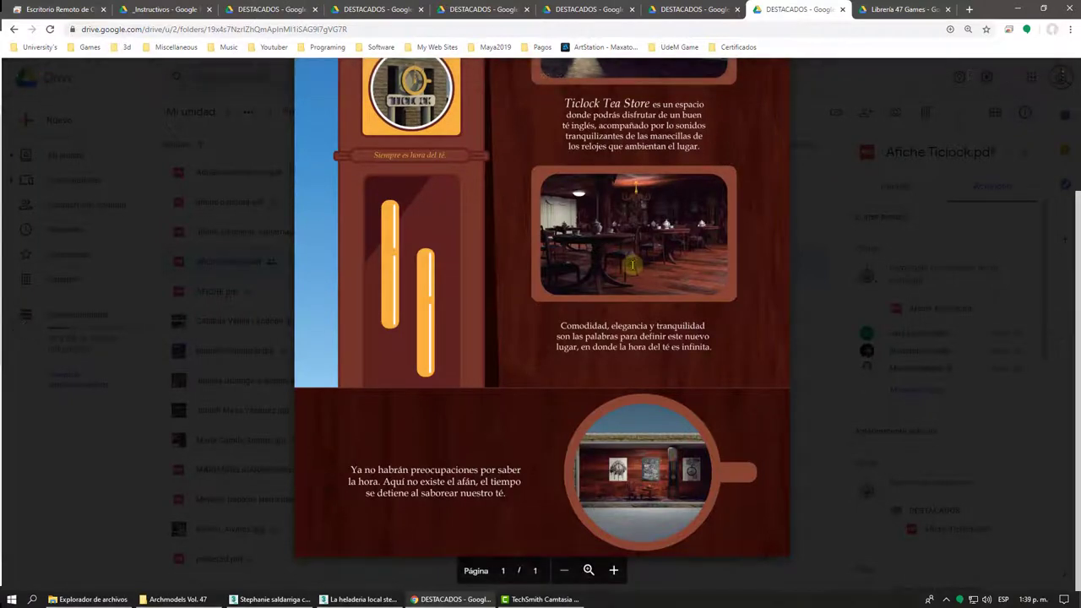
{"action": "scroll", "coordinate": [632, 266], "scroll_direction": "up", "scroll_amount": 2}
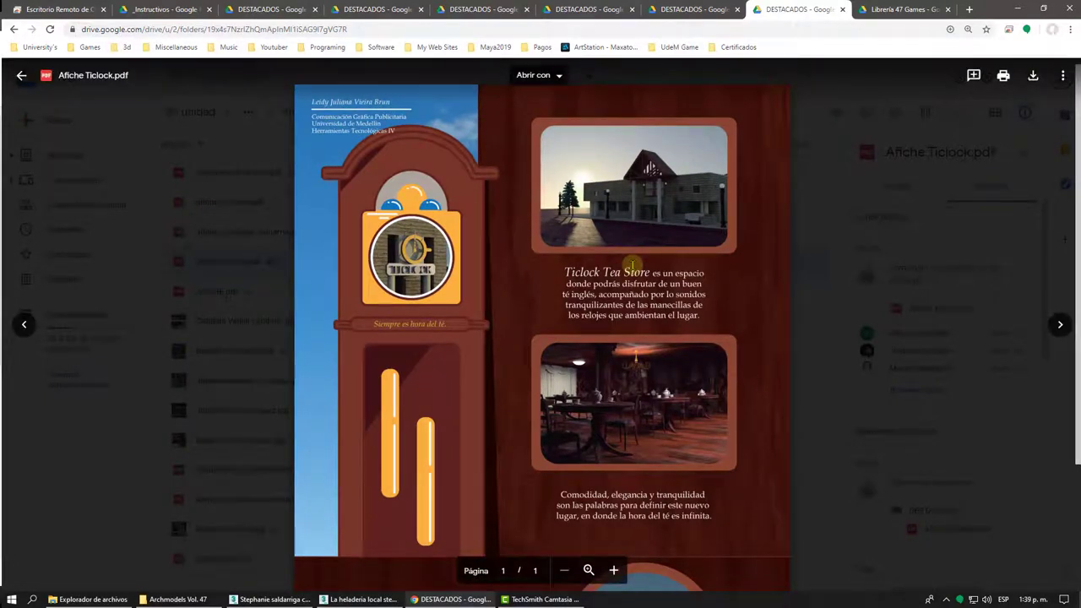
{"action": "scroll", "coordinate": [631, 265], "scroll_direction": "down", "scroll_amount": 1}
{"action": "scroll", "coordinate": [632, 265], "scroll_direction": "down", "scroll_amount": 1}
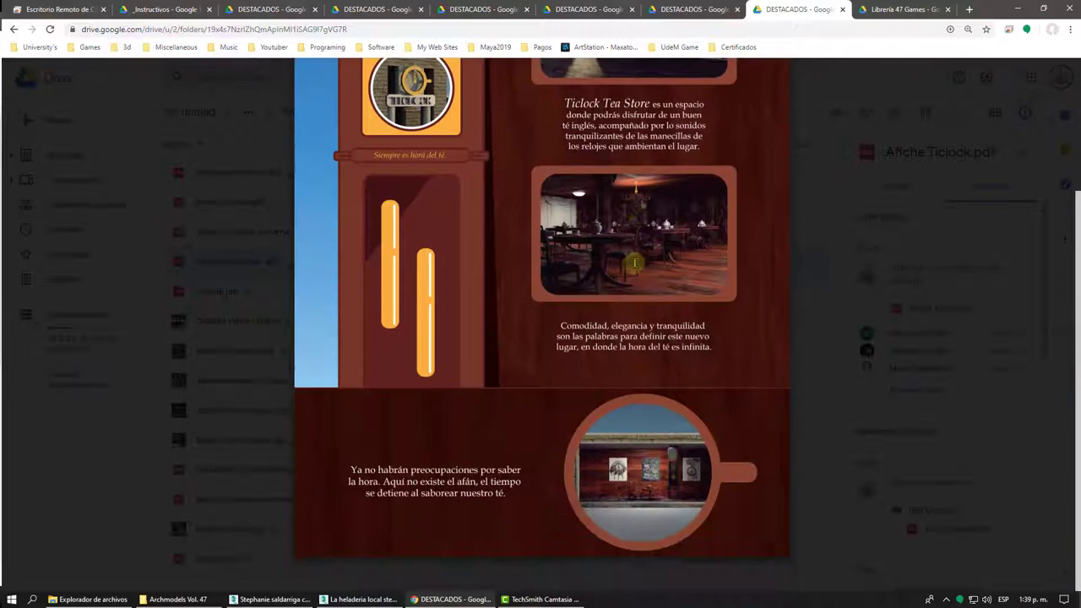
{"action": "scroll", "coordinate": [779, 96], "scroll_direction": "up", "scroll_amount": 2}
{"action": "left_click", "coordinate": [867, 6]}
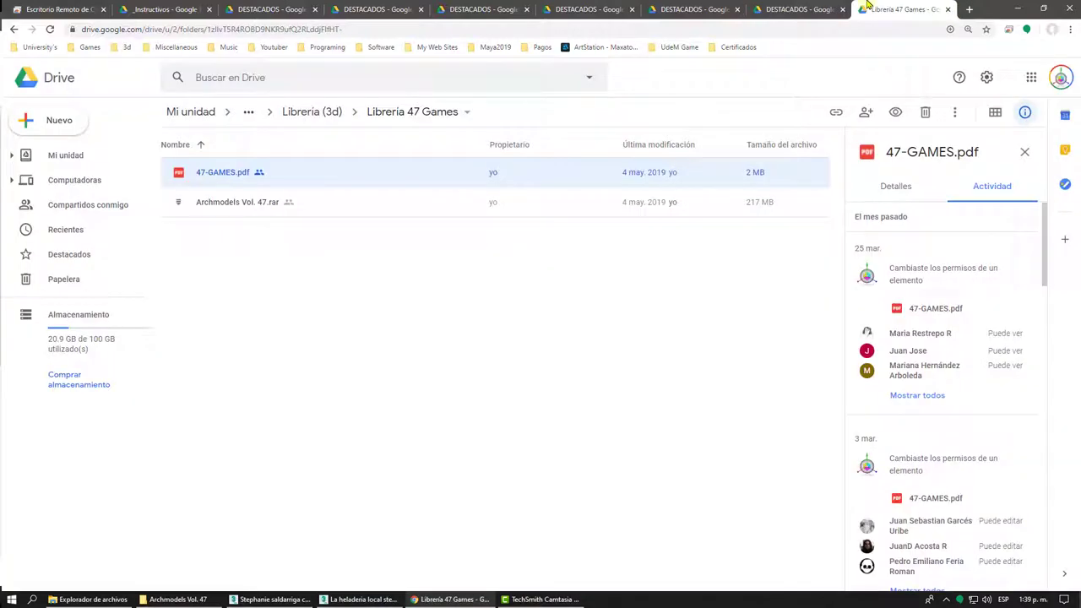
{"action": "left_click", "coordinate": [179, 5]}
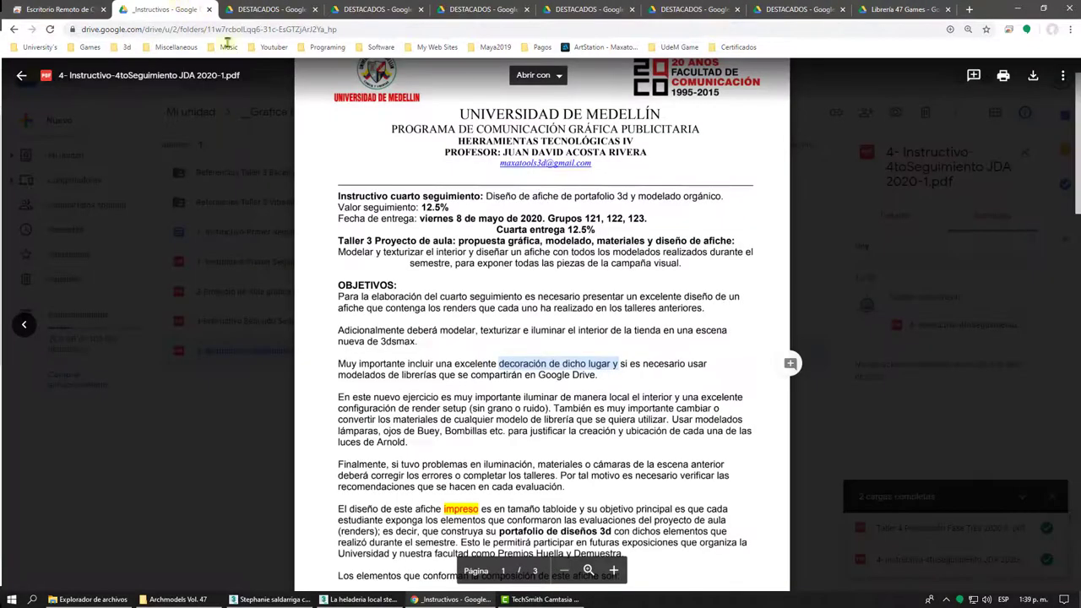
{"action": "left_click", "coordinate": [625, 390]}
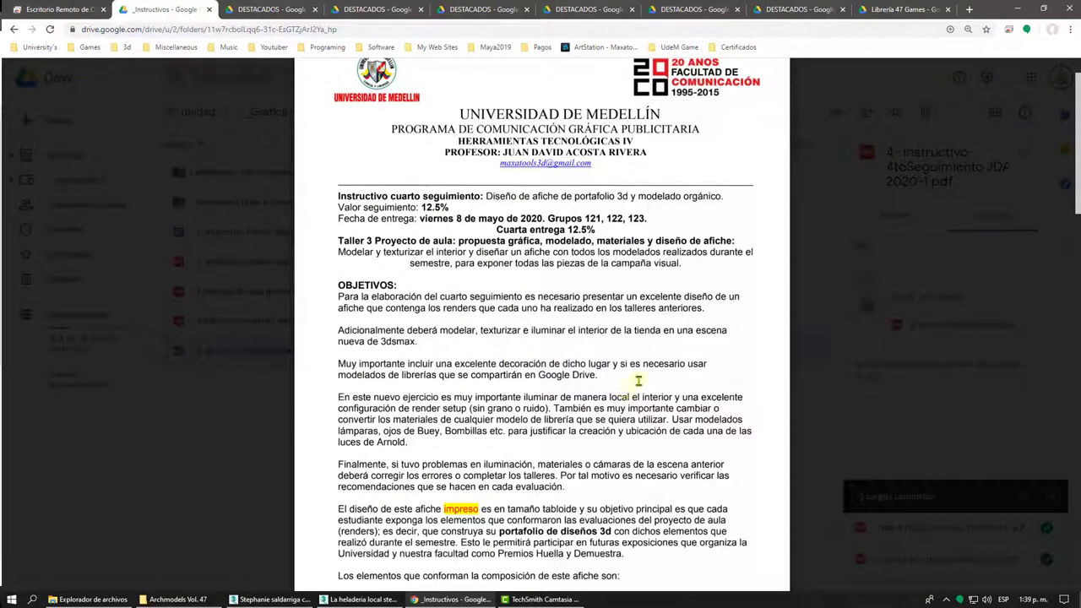
{"action": "scroll", "coordinate": [655, 369], "scroll_direction": "down", "scroll_amount": 1}
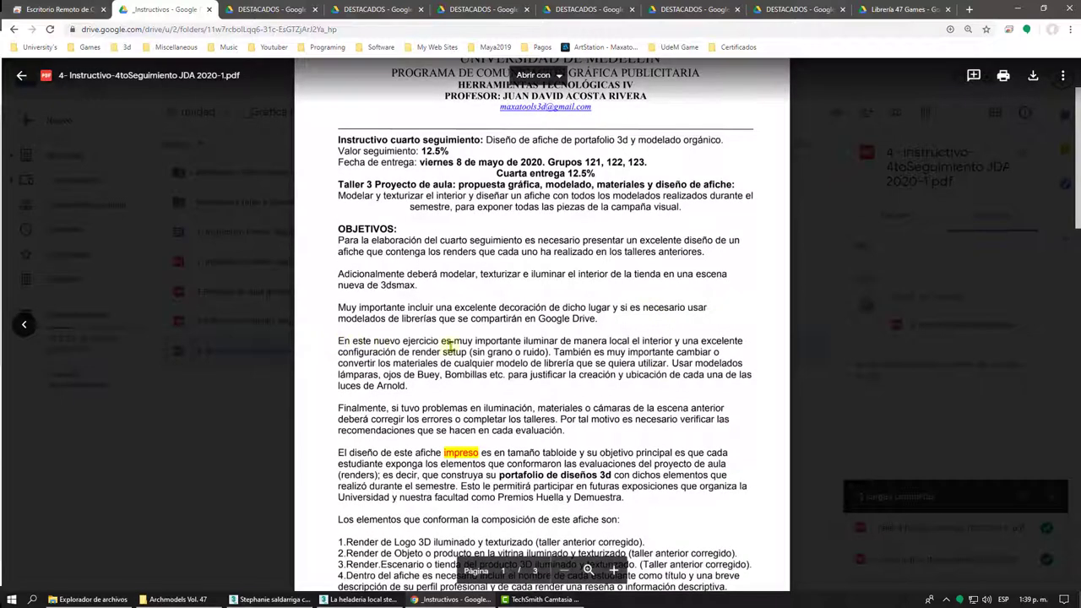
{"action": "left_click_drag", "start_coordinate": [475, 342], "coordinate": [640, 359]}
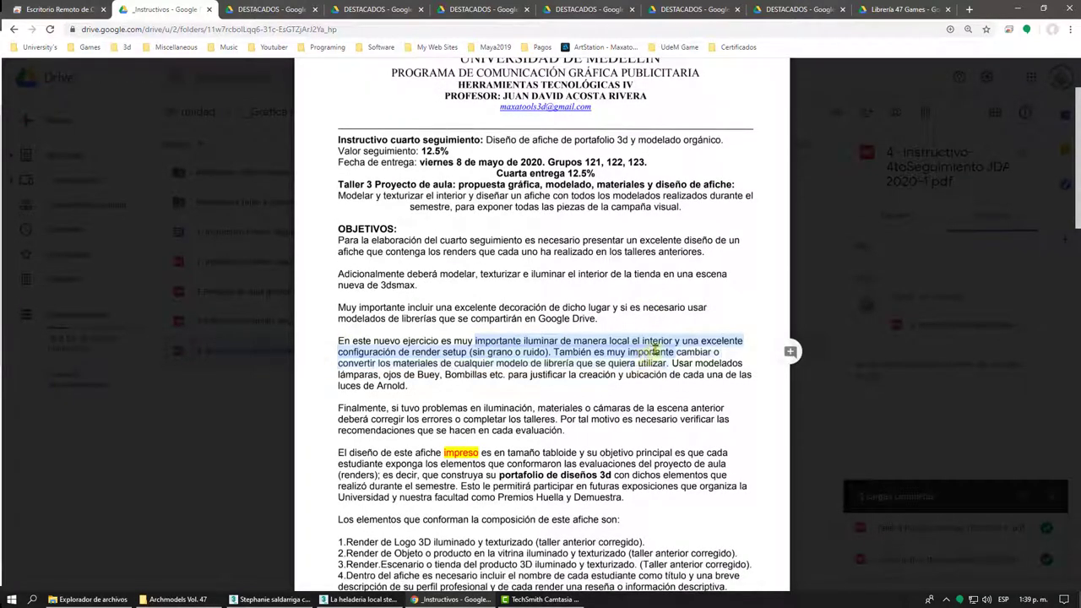
{"action": "left_click", "coordinate": [647, 364]}
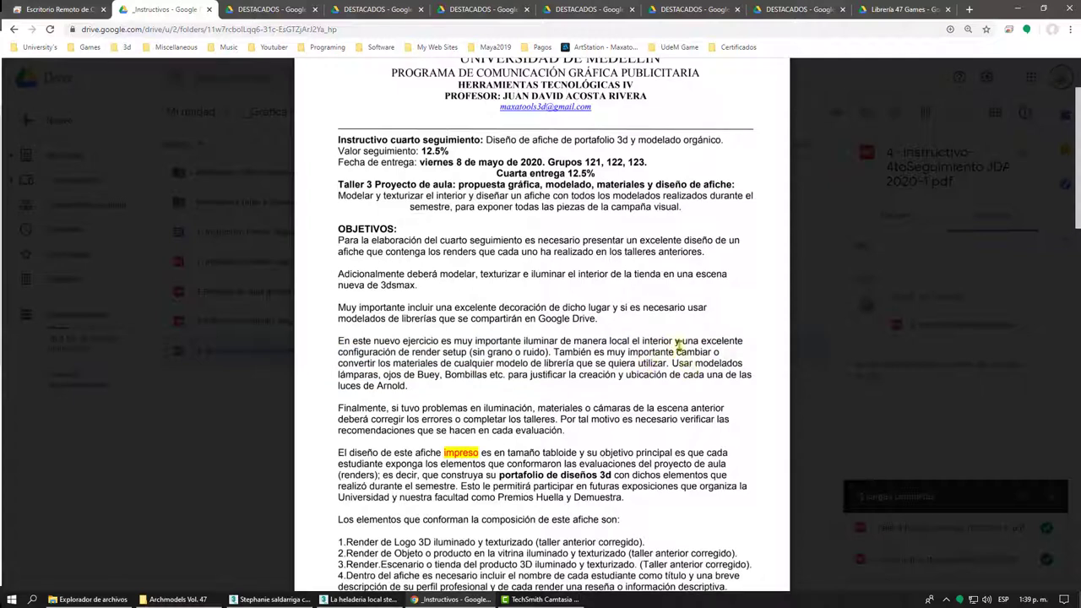
{"action": "left_click_drag", "start_coordinate": [676, 342], "coordinate": [714, 370]}
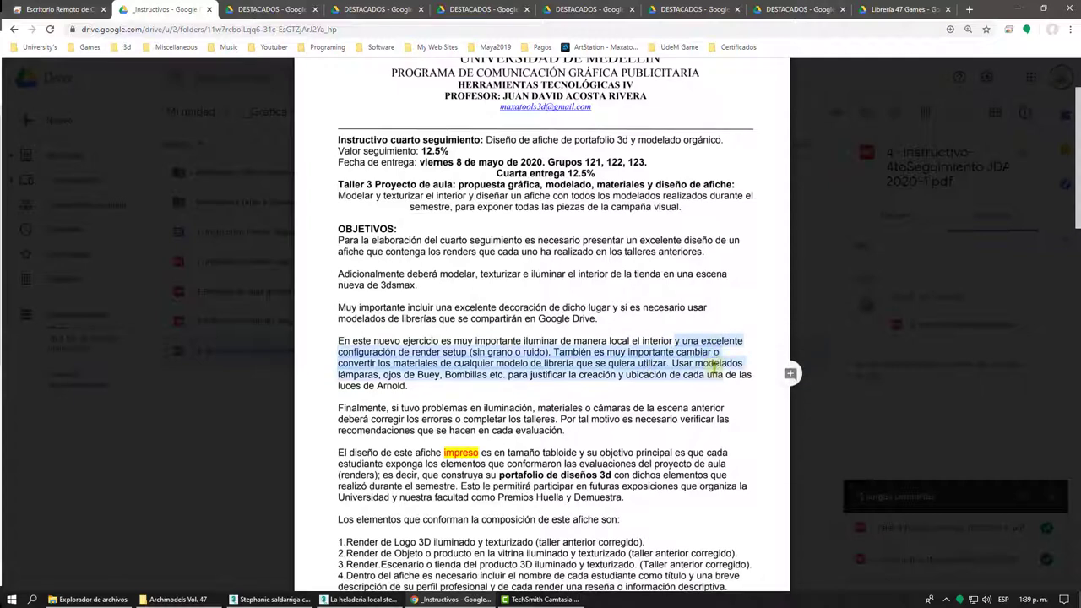
{"action": "left_click", "coordinate": [605, 370]}
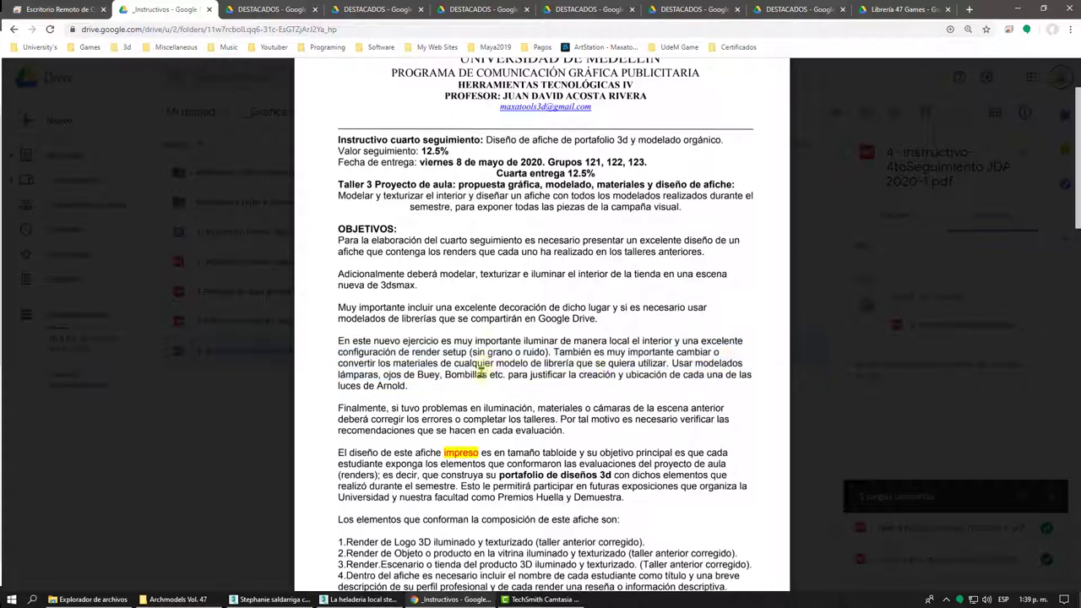
{"action": "left_click_drag", "start_coordinate": [470, 352], "coordinate": [550, 352]}
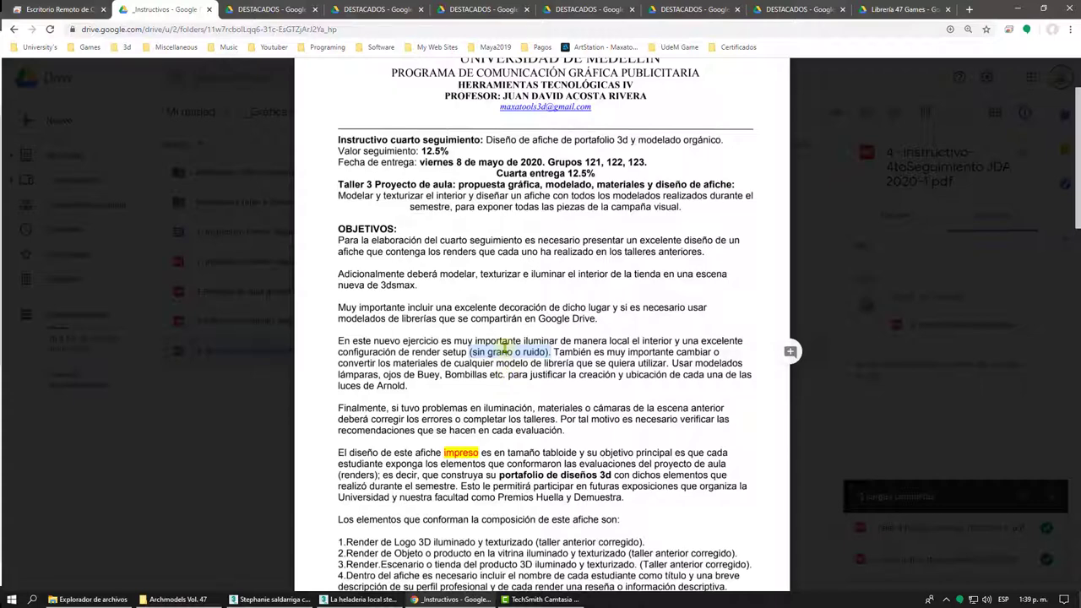
{"action": "scroll", "coordinate": [505, 348], "scroll_direction": "down", "scroll_amount": 1}
{"action": "left_click_drag", "start_coordinate": [445, 319], "coordinate": [566, 319]}
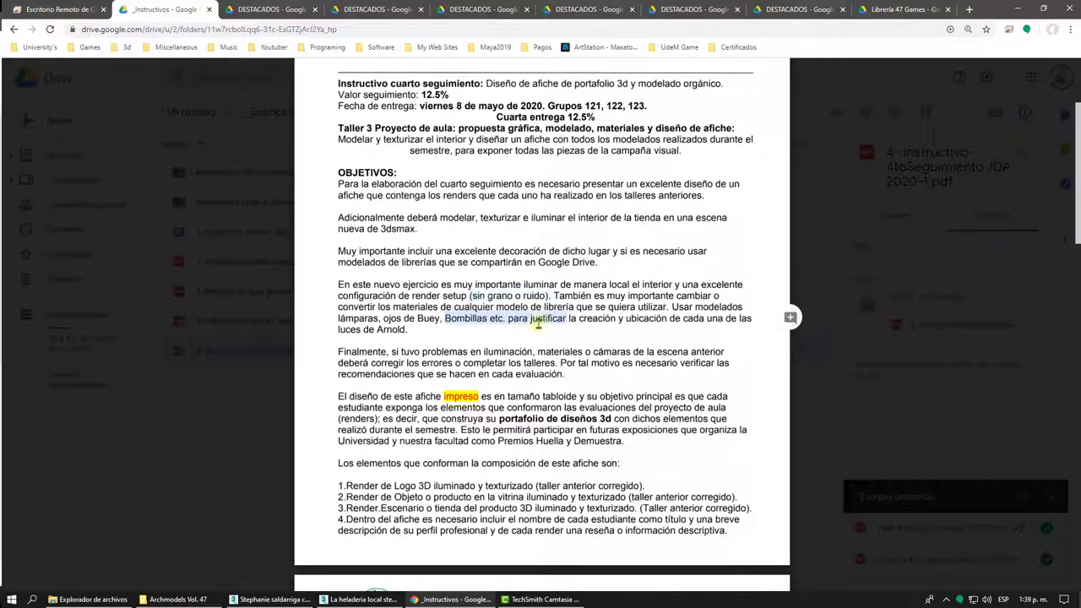
{"action": "left_click", "coordinate": [491, 344]}
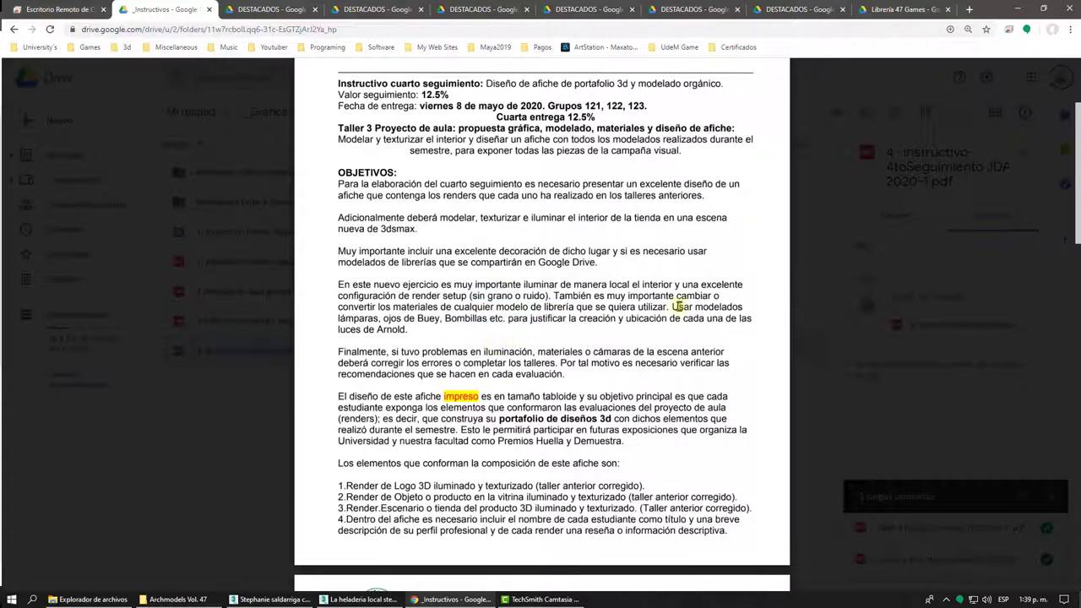
{"action": "mouse_move", "coordinate": [679, 307]}
{"action": "left_mouse_down"}
{"action": "mouse_move", "coordinate": [625, 319]}
{"action": "mouse_move", "coordinate": [744, 307]}
{"action": "left_mouse_up"}
{"action": "left_click", "coordinate": [625, 320]}
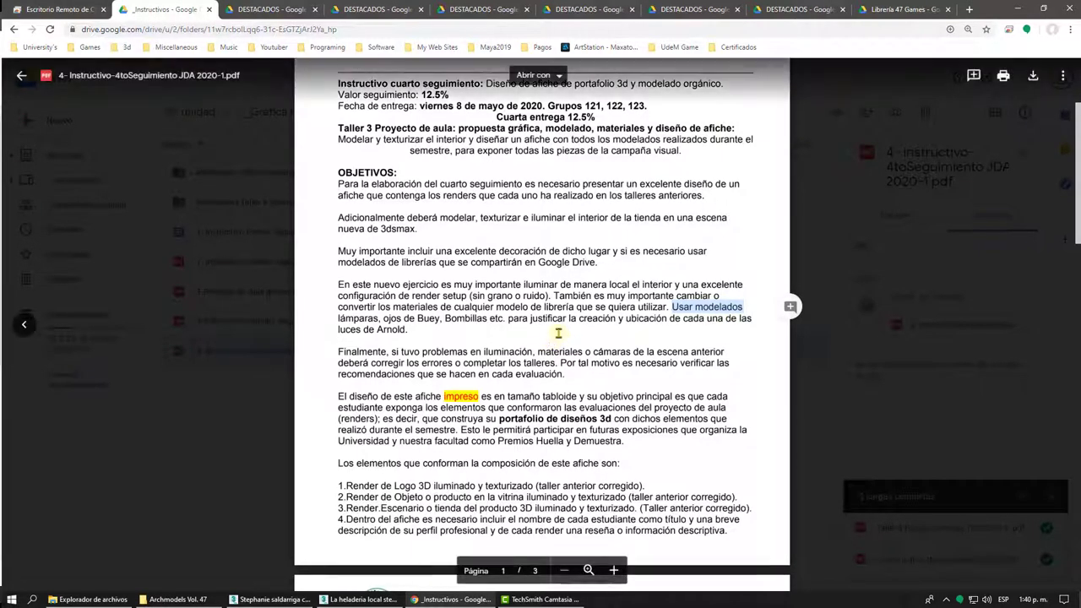
{"action": "left_click", "coordinate": [905, 9]}
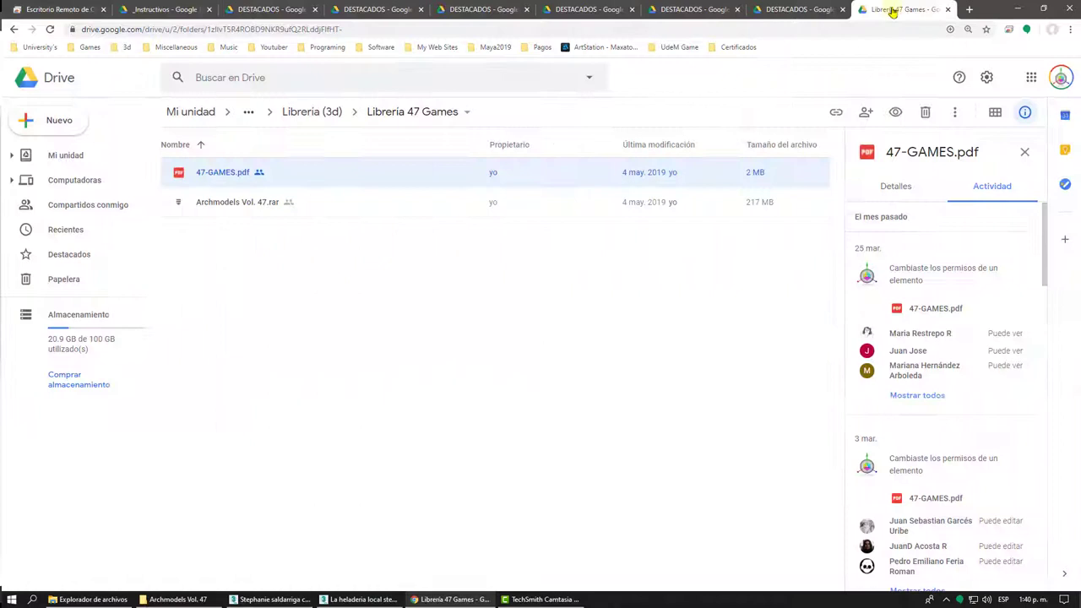
Step: Navigate via Downloads and Librería (3d) into Librería 47 Games and open 47-GAMES.pdf
{"action": "left_click", "coordinate": [309, 114]}
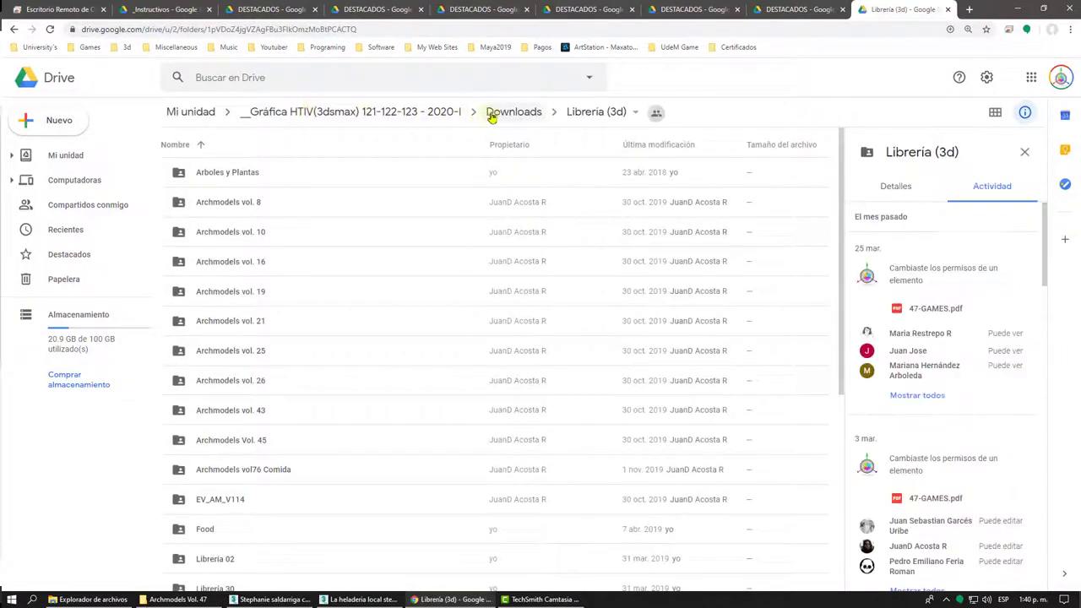
{"action": "left_click", "coordinate": [513, 113]}
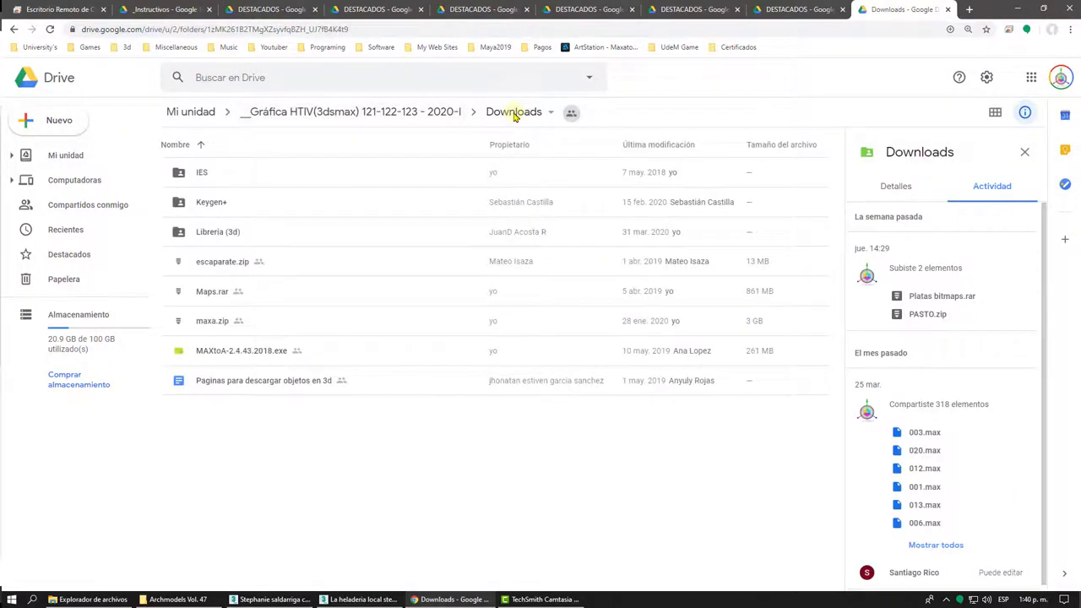
{"action": "double_click", "coordinate": [225, 235]}
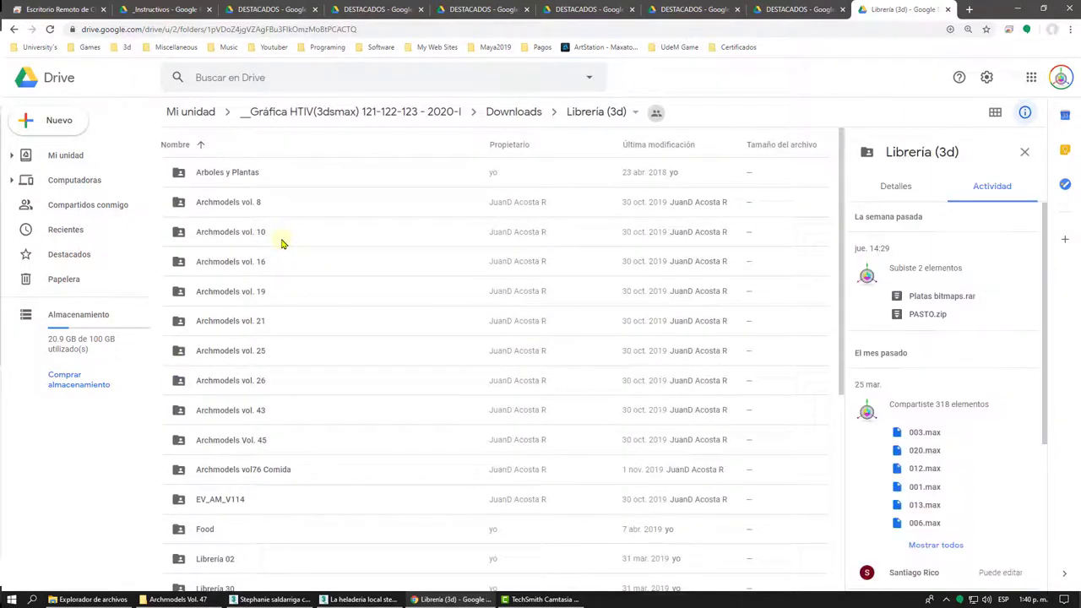
{"action": "scroll", "coordinate": [283, 244], "scroll_direction": "down", "scroll_amount": 3}
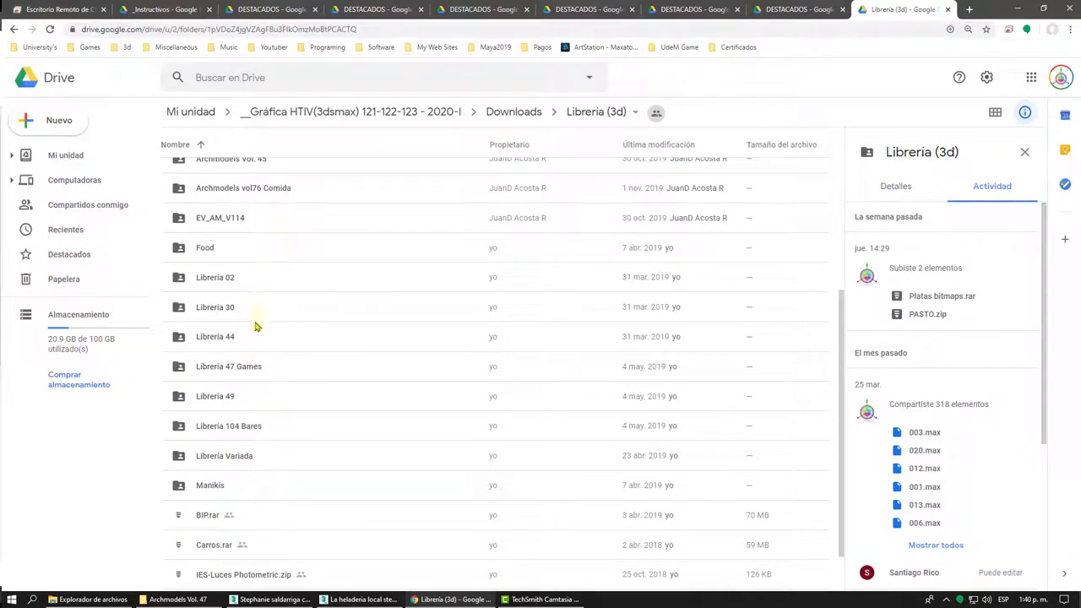
{"action": "double_click", "coordinate": [239, 372]}
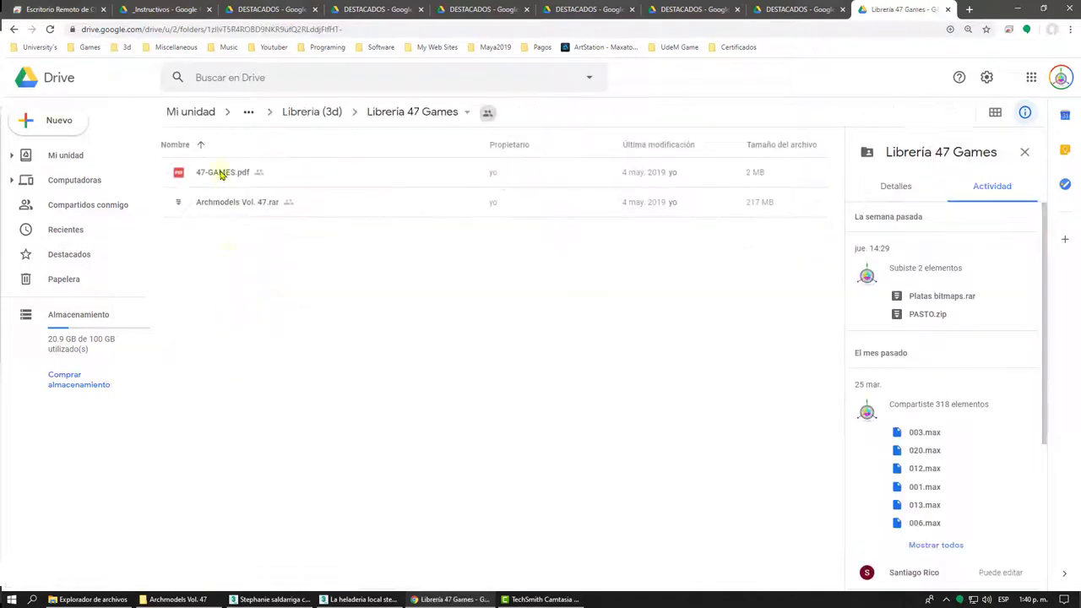
{"action": "left_click", "coordinate": [221, 173]}
{"action": "double_click", "coordinate": [222, 173]}
Step: Scroll through the 47-GAMES.pdf catalogue, close it, and go back to Librería (3d)
{"action": "scroll", "coordinate": [455, 280], "scroll_direction": "down", "scroll_amount": 5}
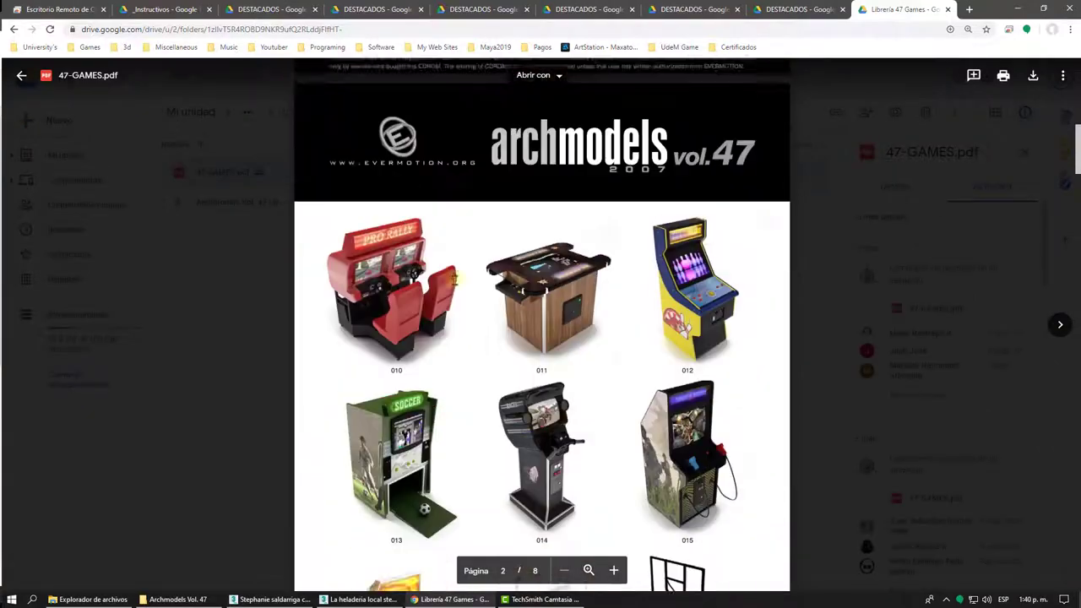
{"action": "scroll", "coordinate": [455, 280], "scroll_direction": "down", "scroll_amount": 2}
{"action": "scroll", "coordinate": [455, 281], "scroll_direction": "down", "scroll_amount": 5}
{"action": "scroll", "coordinate": [455, 281], "scroll_direction": "down", "scroll_amount": 5}
{"action": "scroll", "coordinate": [455, 281], "scroll_direction": "down", "scroll_amount": 5}
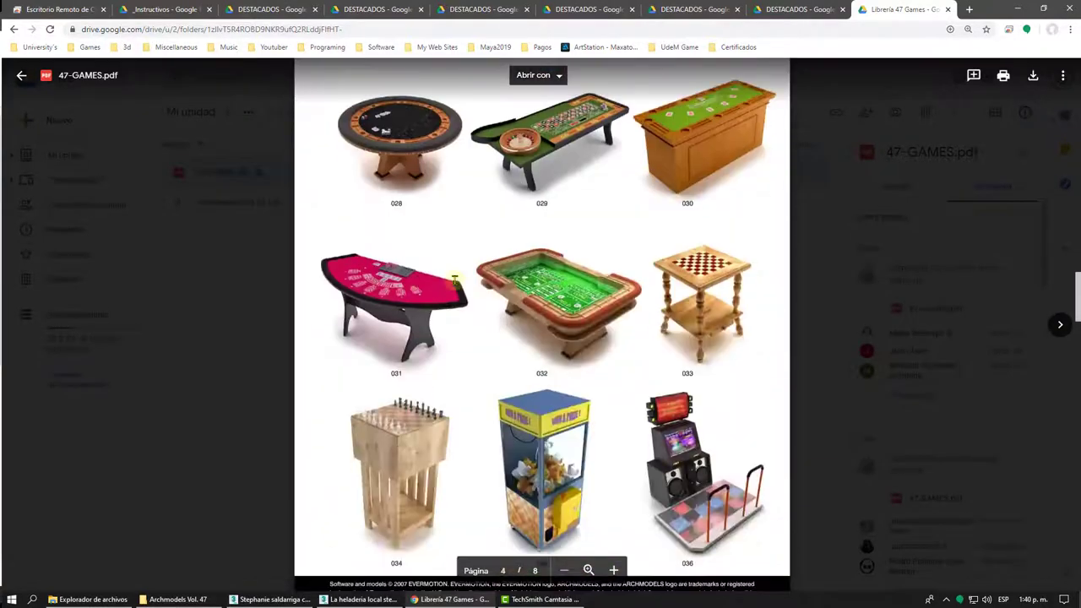
{"action": "scroll", "coordinate": [454, 280], "scroll_direction": "down", "scroll_amount": 5}
{"action": "scroll", "coordinate": [454, 280], "scroll_direction": "down", "scroll_amount": 5}
{"action": "scroll", "coordinate": [454, 280], "scroll_direction": "down", "scroll_amount": 5}
{"action": "scroll", "coordinate": [451, 278], "scroll_direction": "down", "scroll_amount": 3}
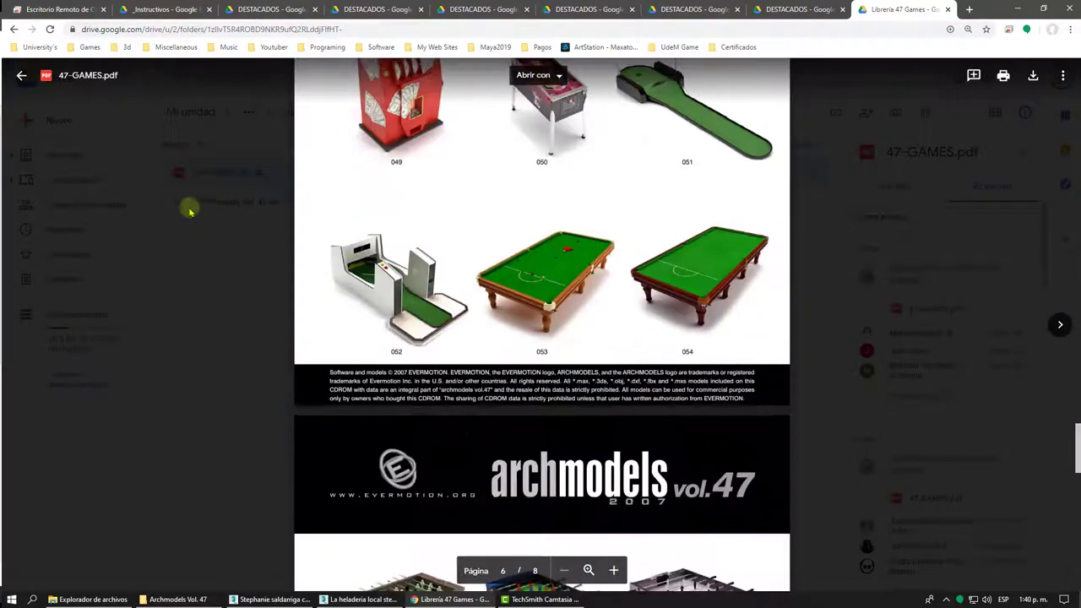
{"action": "left_click", "coordinate": [194, 209]}
{"action": "left_click", "coordinate": [309, 114]}
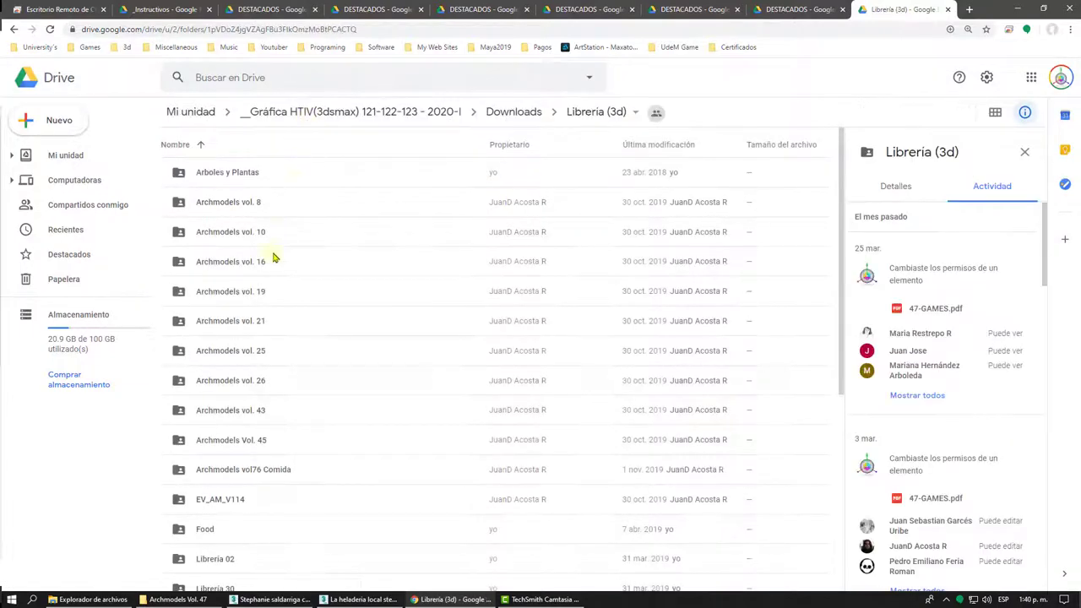
Step: In Archmodels vol. 25, browse the 25 sillas sofas muebles.pdf catalogue
{"action": "double_click", "coordinate": [248, 359]}
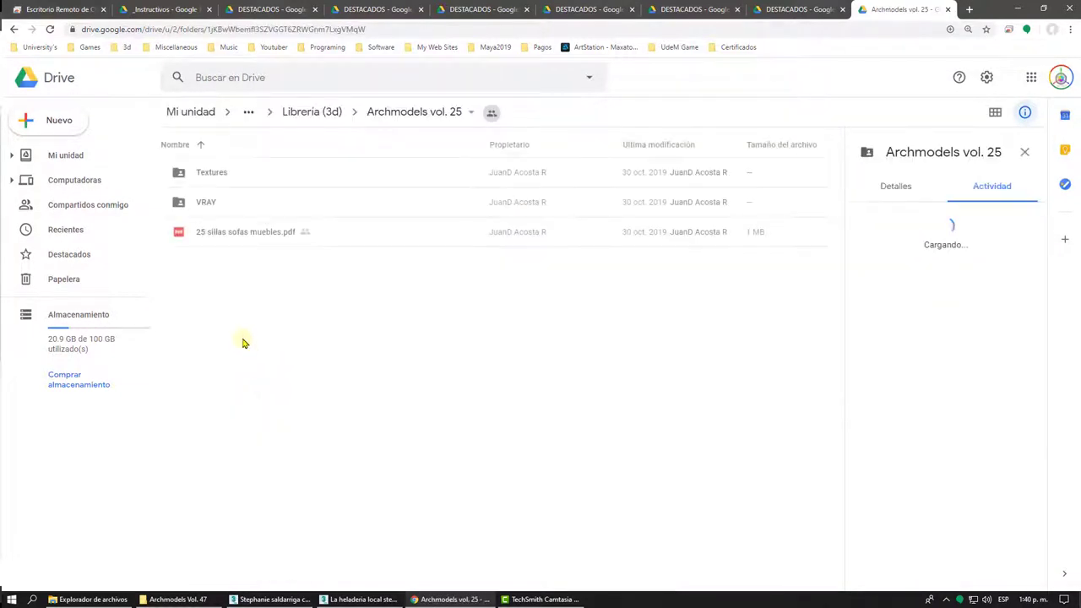
{"action": "double_click", "coordinate": [219, 237]}
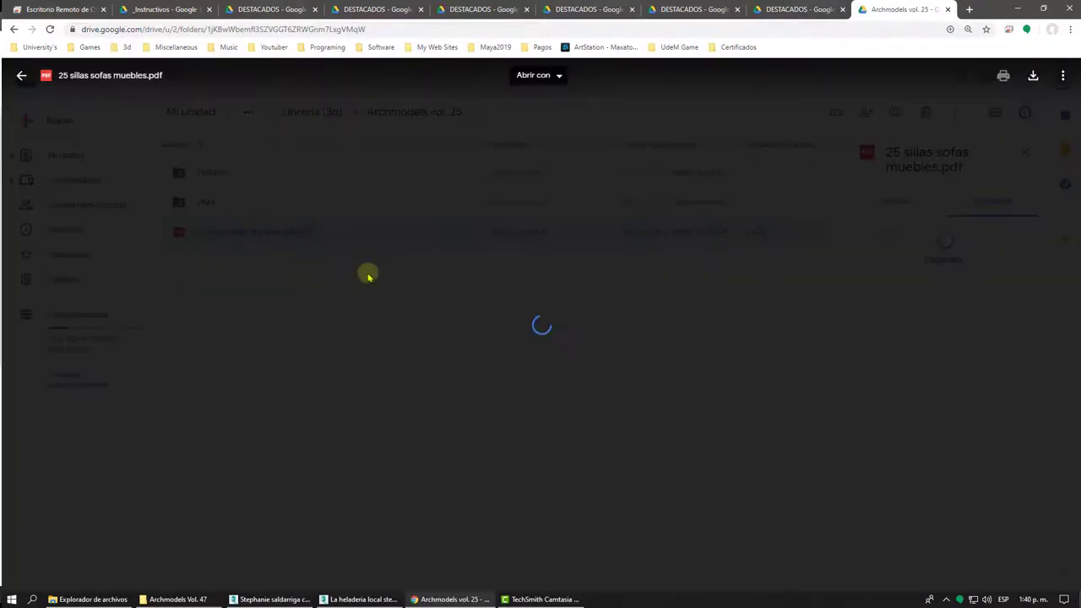
{"action": "scroll", "coordinate": [369, 276], "scroll_direction": "down", "scroll_amount": 3}
{"action": "scroll", "coordinate": [369, 276], "scroll_direction": "down", "scroll_amount": 5}
{"action": "scroll", "coordinate": [369, 274], "scroll_direction": "down", "scroll_amount": 5}
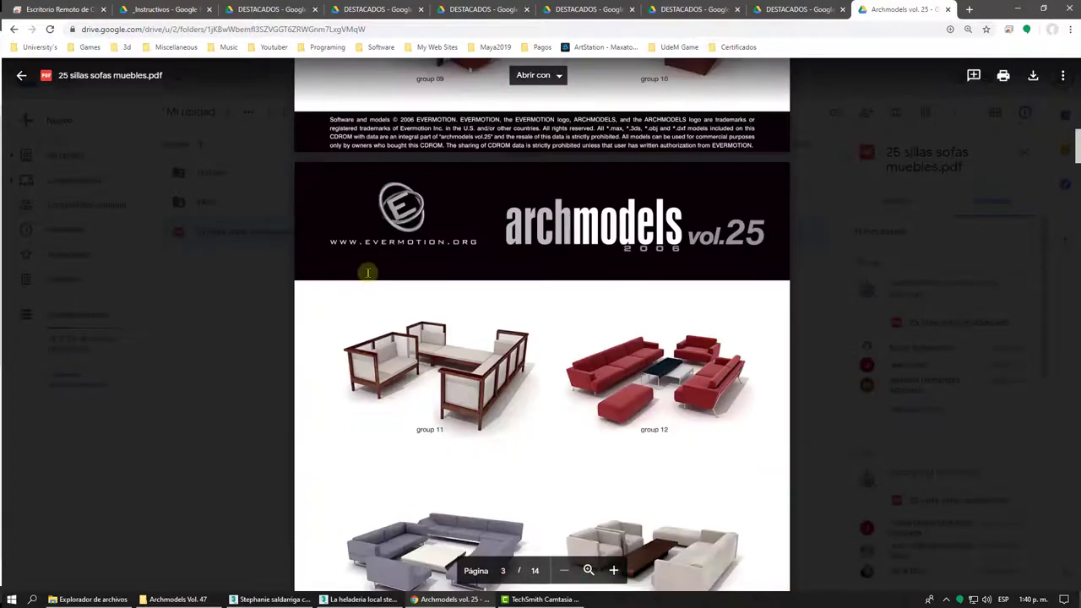
{"action": "left_click", "coordinate": [228, 320]}
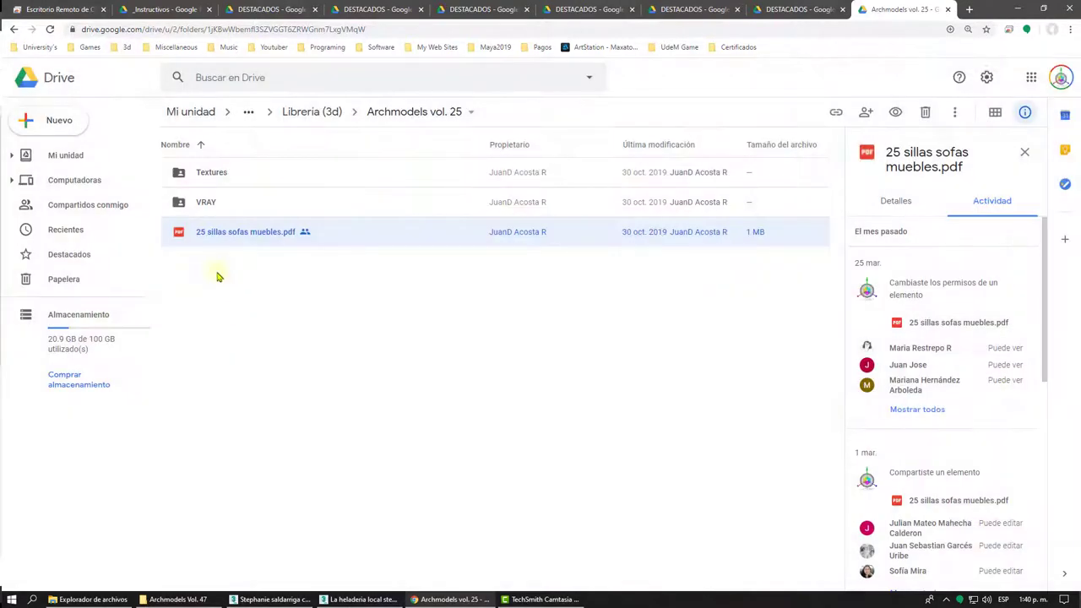
Step: Browse the vol. 25 VRAY model folder, selecting 033.max, then return to vol. 25
{"action": "double_click", "coordinate": [203, 201]}
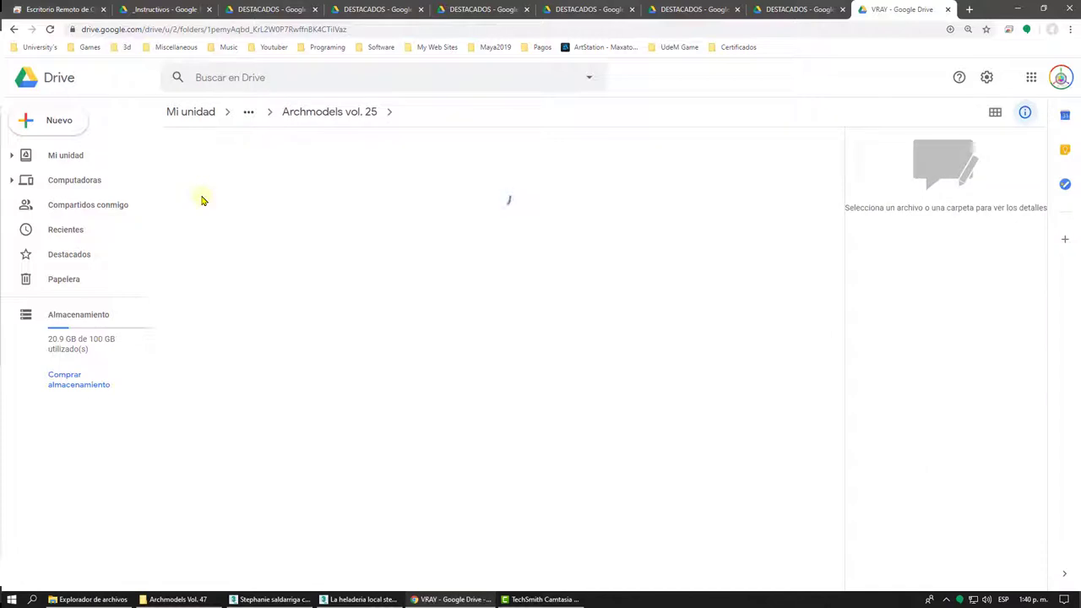
{"action": "scroll", "coordinate": [220, 380], "scroll_direction": "down", "scroll_amount": 3}
{"action": "scroll", "coordinate": [222, 482], "scroll_direction": "down", "scroll_amount": 1}
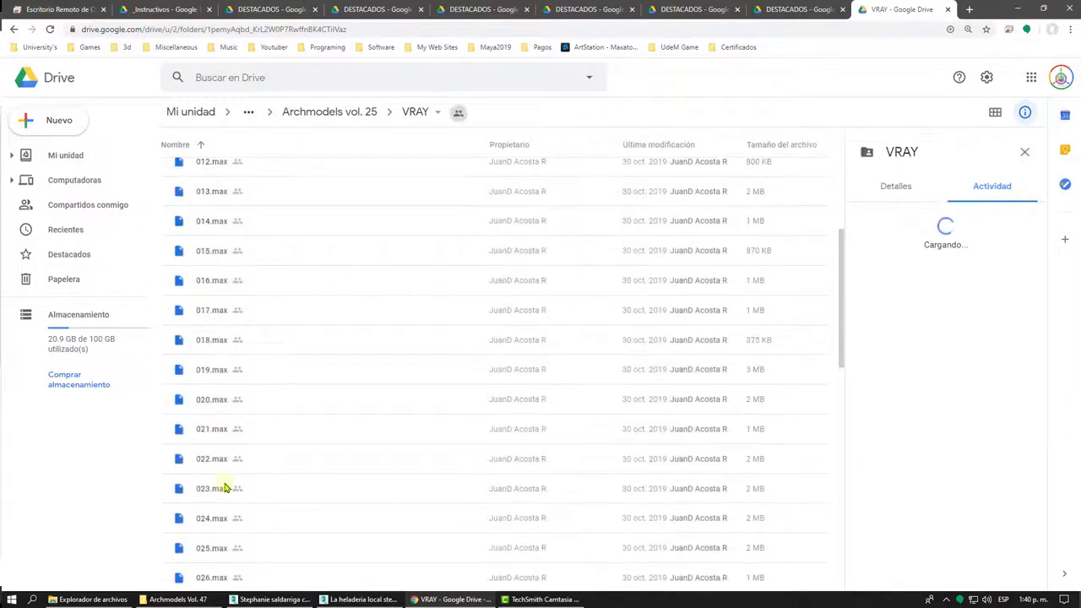
{"action": "left_click", "coordinate": [217, 487]}
{"action": "scroll", "coordinate": [221, 494], "scroll_direction": "down", "scroll_amount": 1}
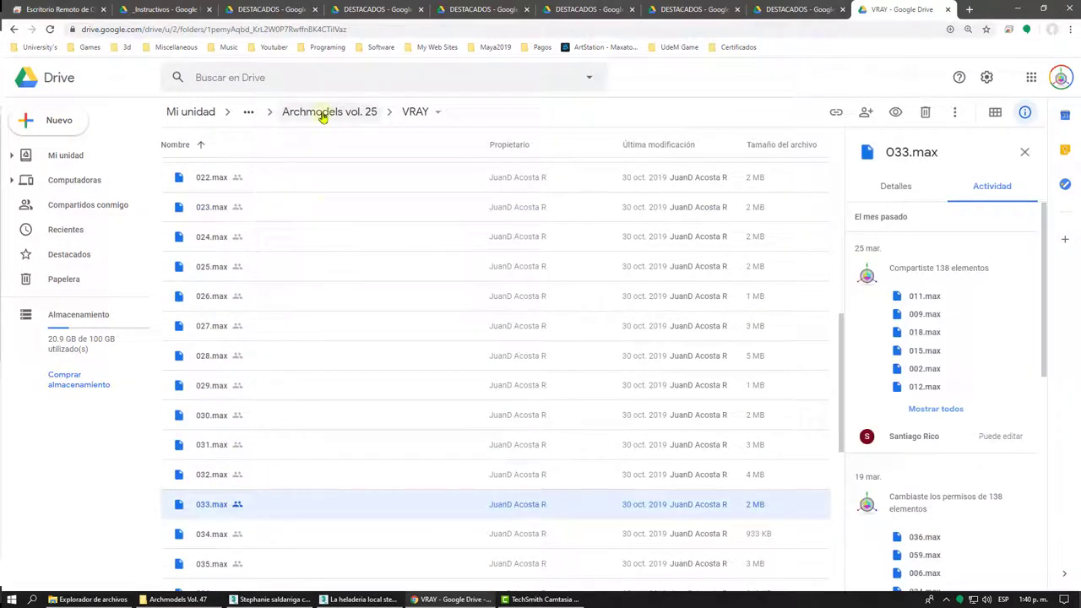
{"action": "left_click", "coordinate": [326, 112]}
Step: Check the vol. 25 Textures folder, then go back up to the Librería (3d) listing
{"action": "double_click", "coordinate": [211, 173]}
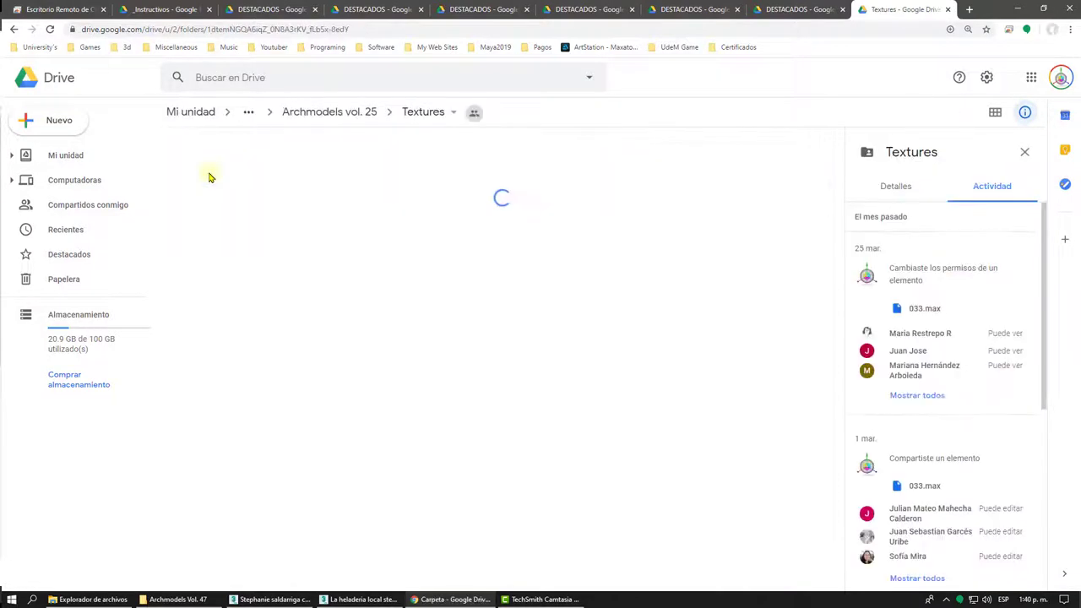
{"action": "scroll", "coordinate": [237, 160], "scroll_direction": "down", "scroll_amount": 5}
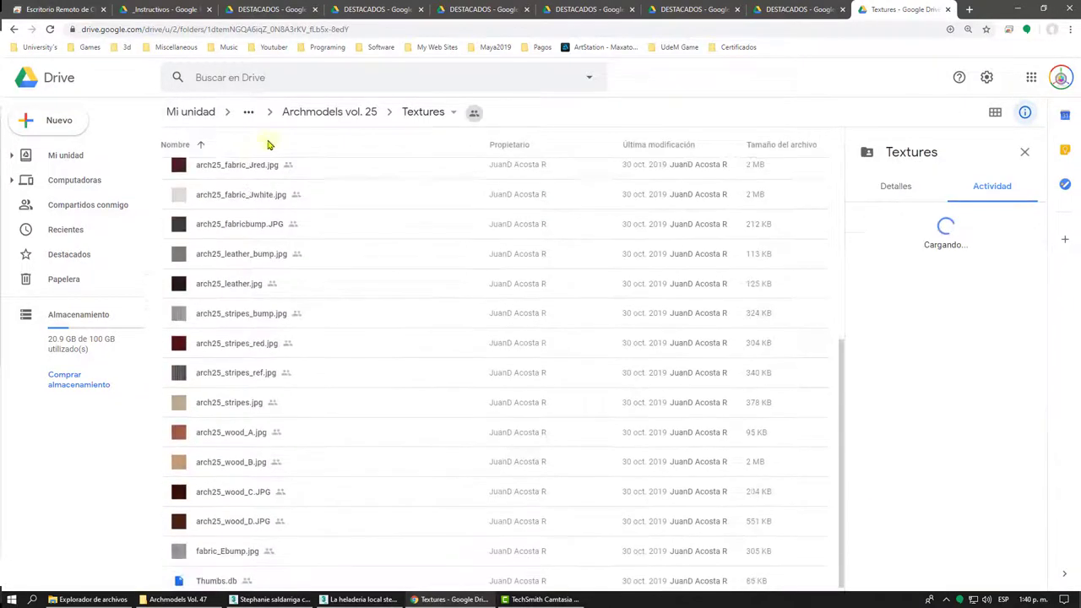
{"action": "left_click", "coordinate": [328, 112]}
{"action": "left_click", "coordinate": [316, 115]}
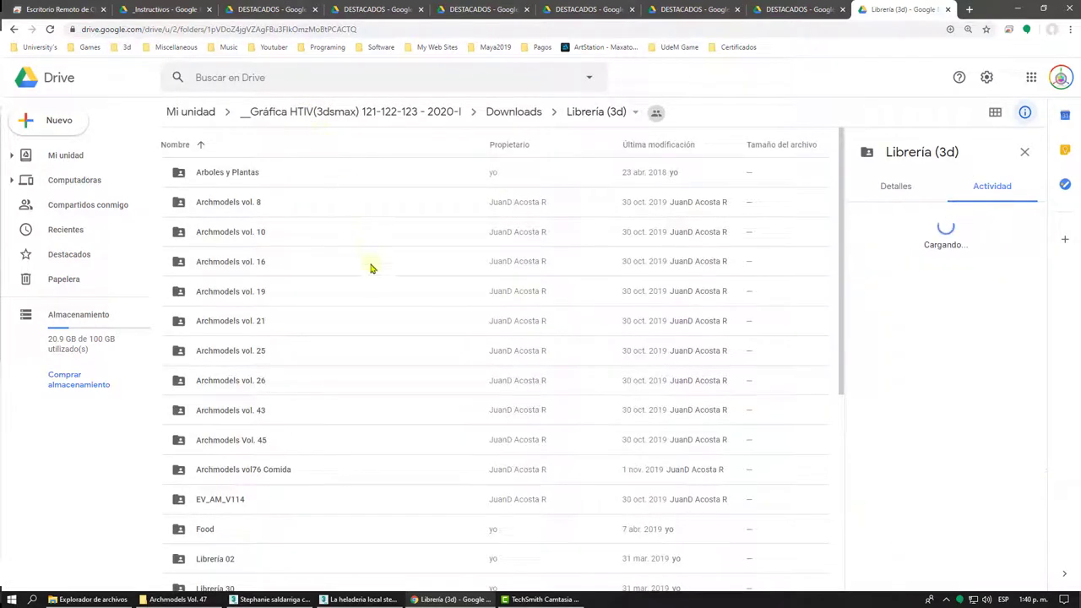
{"action": "scroll", "coordinate": [380, 287], "scroll_direction": "down", "scroll_amount": 3}
{"action": "scroll", "coordinate": [387, 311], "scroll_direction": "down", "scroll_amount": 2}
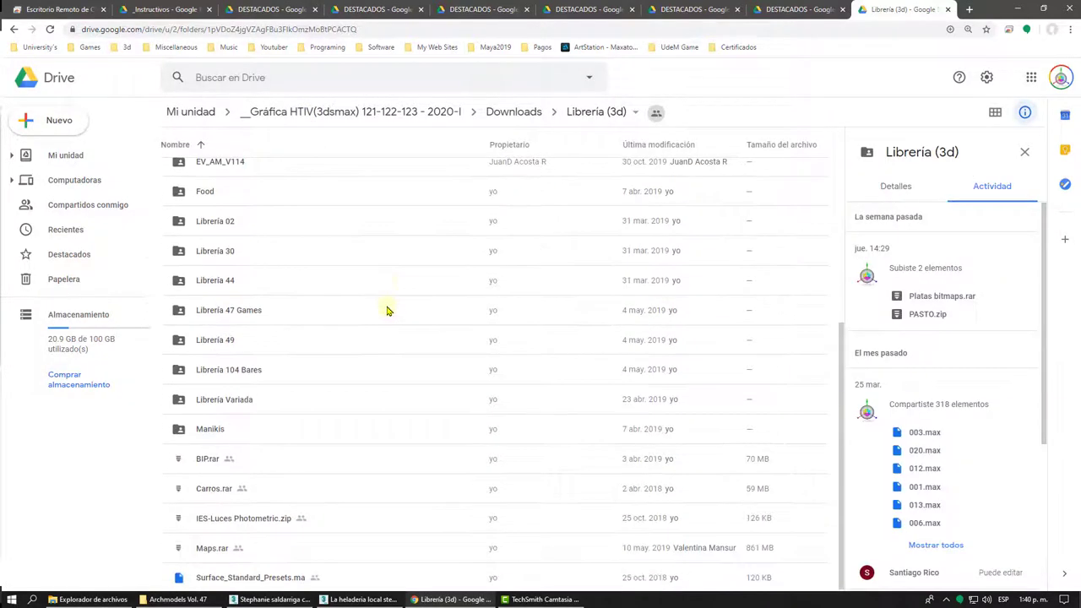
{"action": "scroll", "coordinate": [387, 311], "scroll_direction": "up", "scroll_amount": 2}
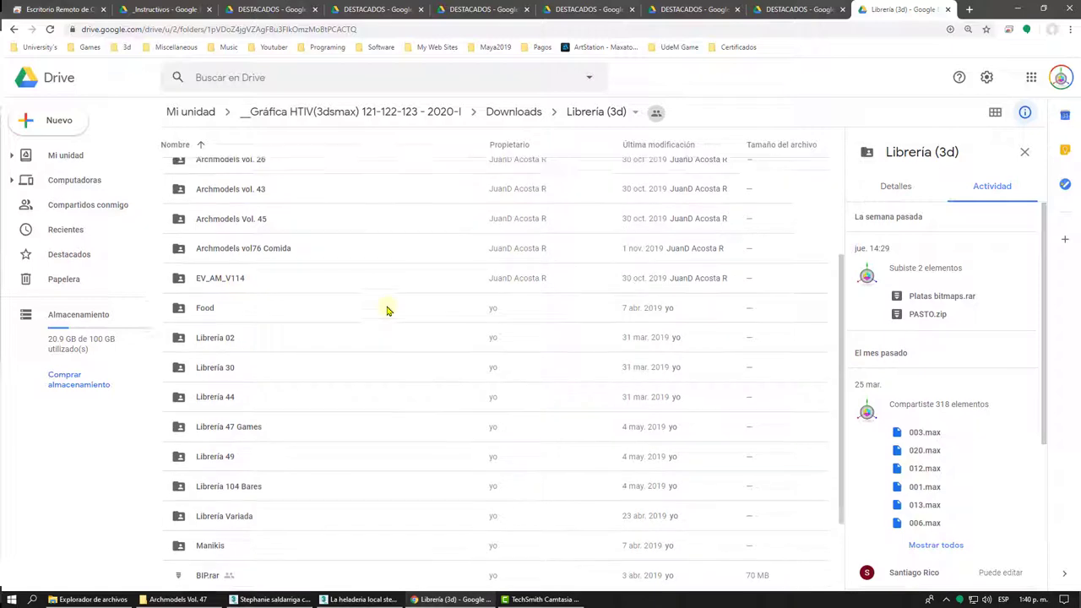
{"action": "scroll", "coordinate": [386, 311], "scroll_direction": "up", "scroll_amount": 4}
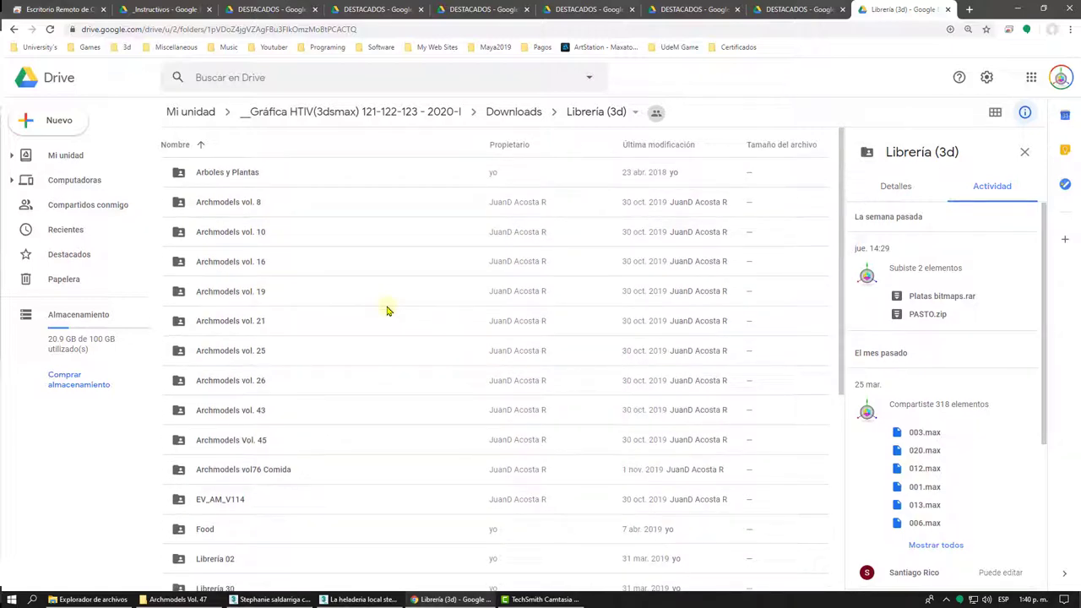
Step: Open Archmodels vol. 8, preview 001.jpg, close it, and scroll through the folder's files
{"action": "double_click", "coordinate": [228, 205]}
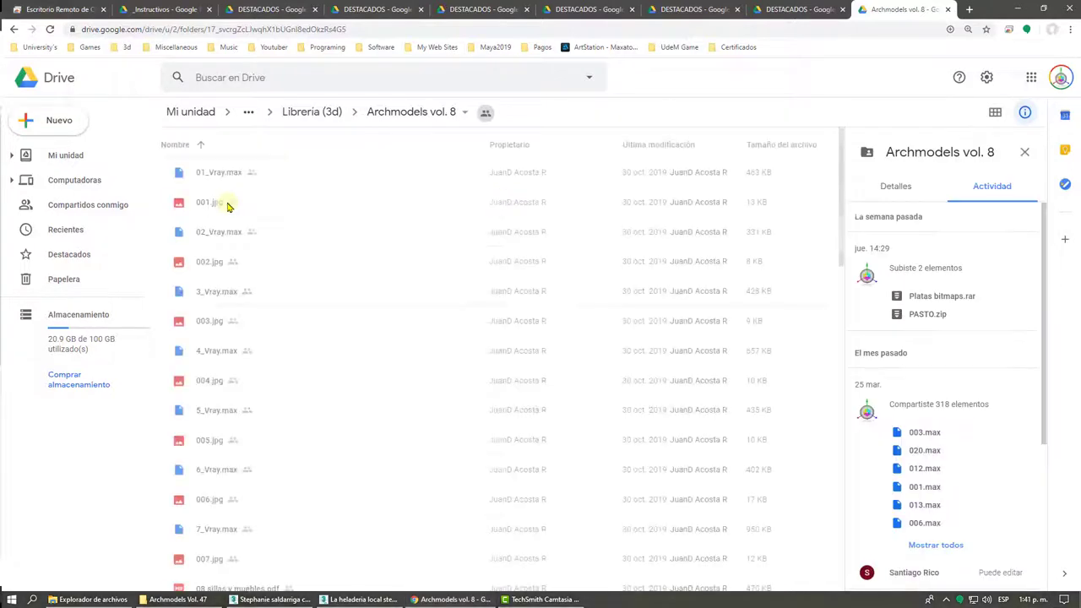
{"action": "double_click", "coordinate": [207, 205]}
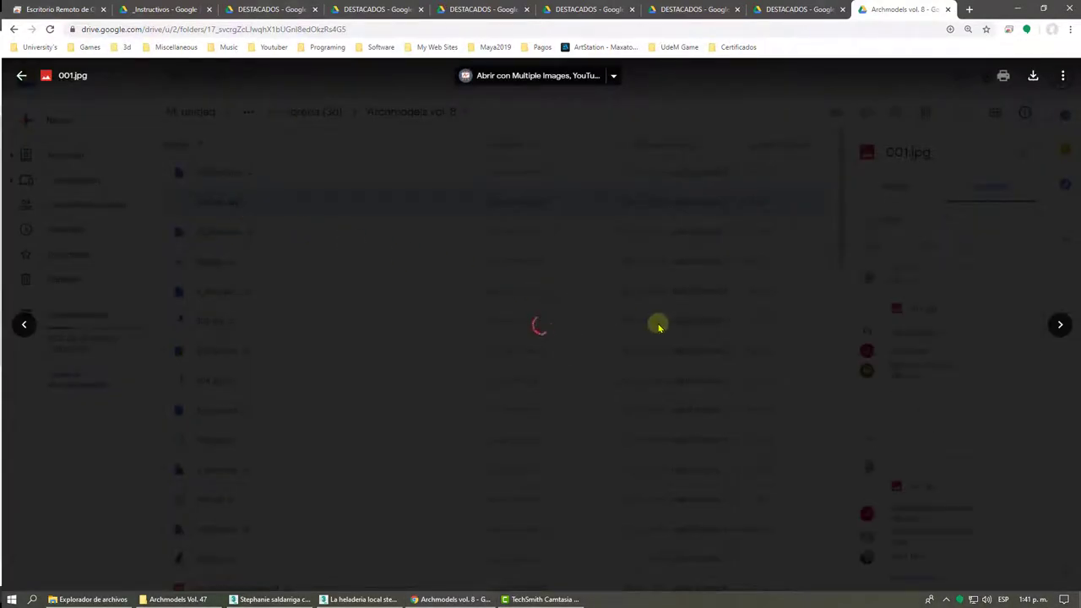
{"action": "key", "text": "Escape"}
{"action": "scroll", "coordinate": [567, 296], "scroll_direction": "down", "scroll_amount": 3}
{"action": "scroll", "coordinate": [567, 295], "scroll_direction": "down", "scroll_amount": 3}
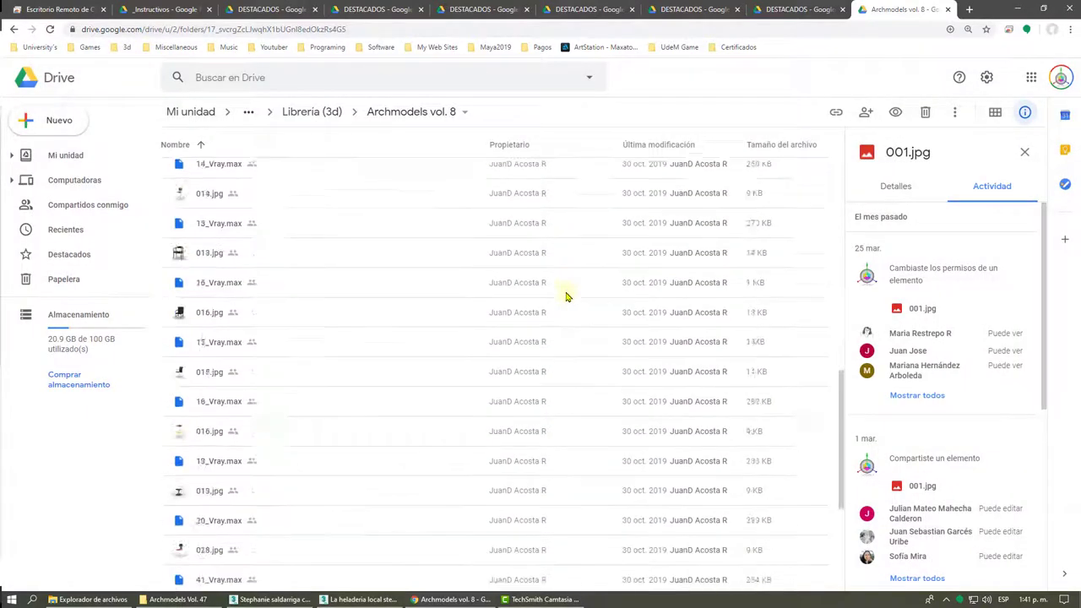
{"action": "scroll", "coordinate": [567, 295], "scroll_direction": "down", "scroll_amount": 4}
{"action": "scroll", "coordinate": [565, 294], "scroll_direction": "down", "scroll_amount": 4}
{"action": "scroll", "coordinate": [564, 295], "scroll_direction": "down", "scroll_amount": 3}
{"action": "scroll", "coordinate": [564, 295], "scroll_direction": "down", "scroll_amount": 3}
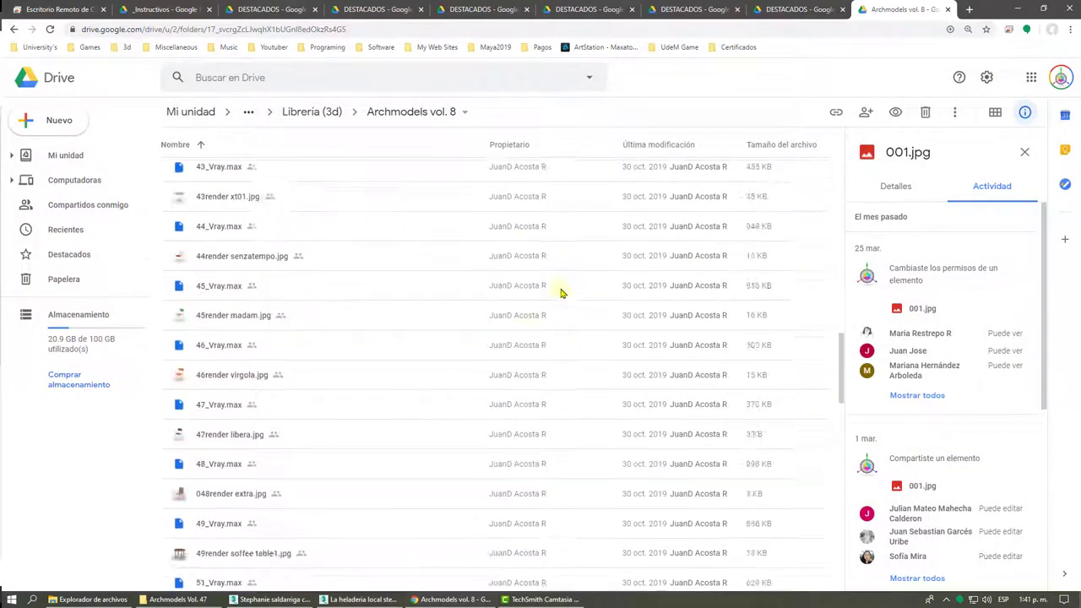
{"action": "scroll", "coordinate": [389, 174], "scroll_direction": "down", "scroll_amount": 2}
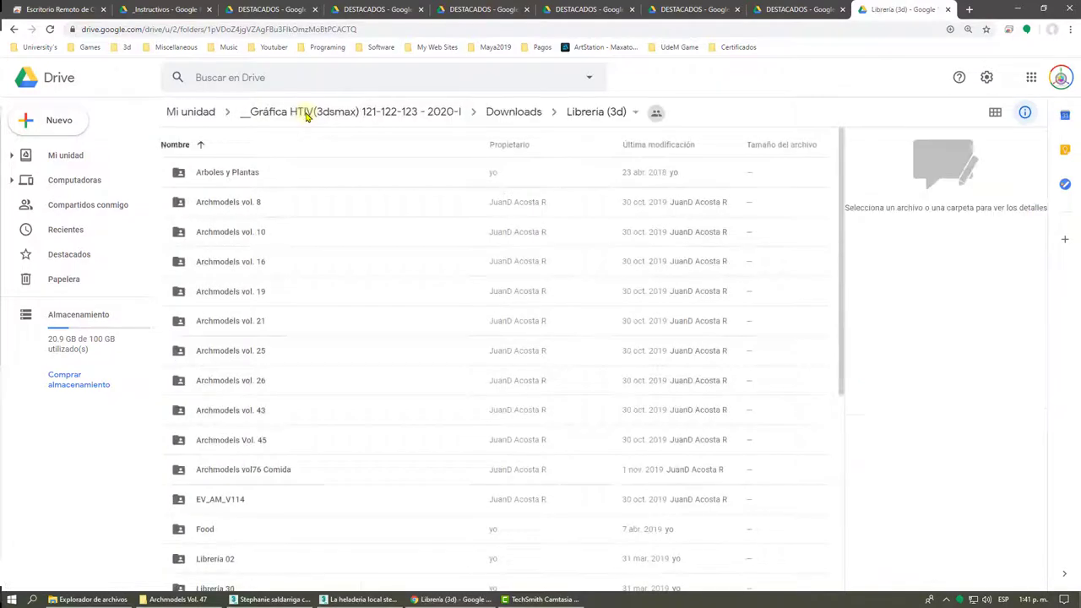
Step: Open the Archmodels vol. 10 folder and its '10 electrodomesticos cocina.pdf' catalogue
{"action": "double_click", "coordinate": [241, 232]}
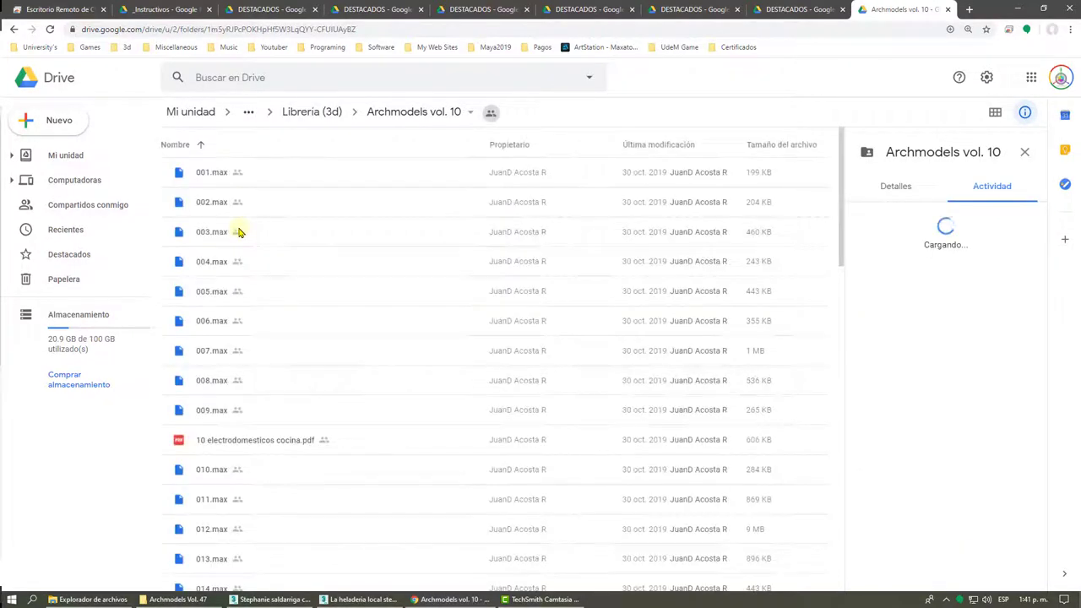
{"action": "left_click", "coordinate": [259, 443]}
{"action": "double_click", "coordinate": [259, 443]}
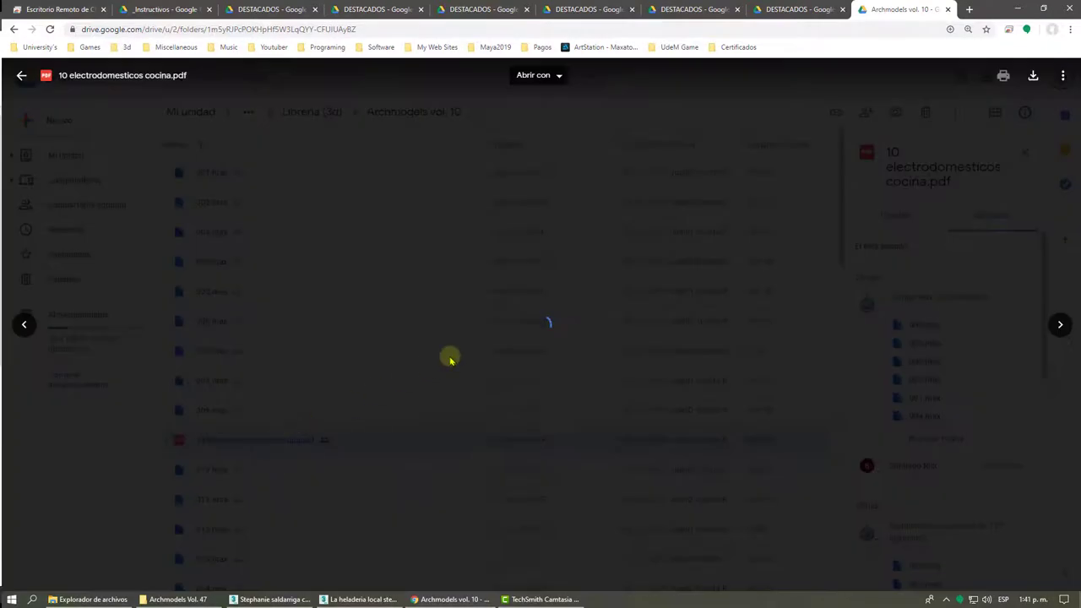
Step: Scroll through the kitchen appliances catalogue pages and back up to the start
{"action": "scroll", "coordinate": [492, 338], "scroll_direction": "down", "scroll_amount": 3}
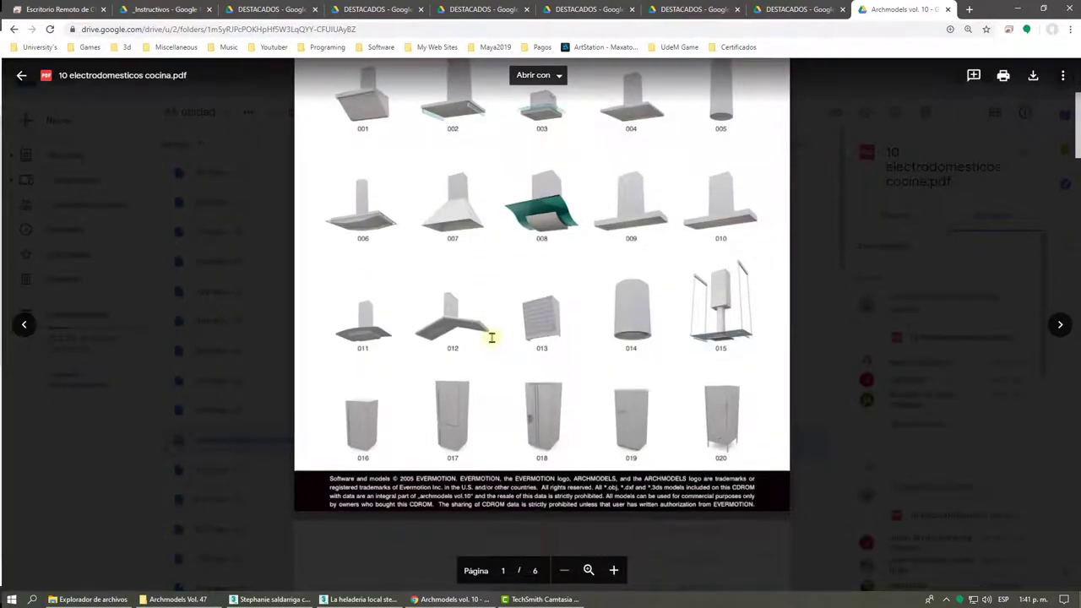
{"action": "scroll", "coordinate": [492, 338], "scroll_direction": "down", "scroll_amount": 2}
{"action": "scroll", "coordinate": [491, 338], "scroll_direction": "up", "scroll_amount": 3}
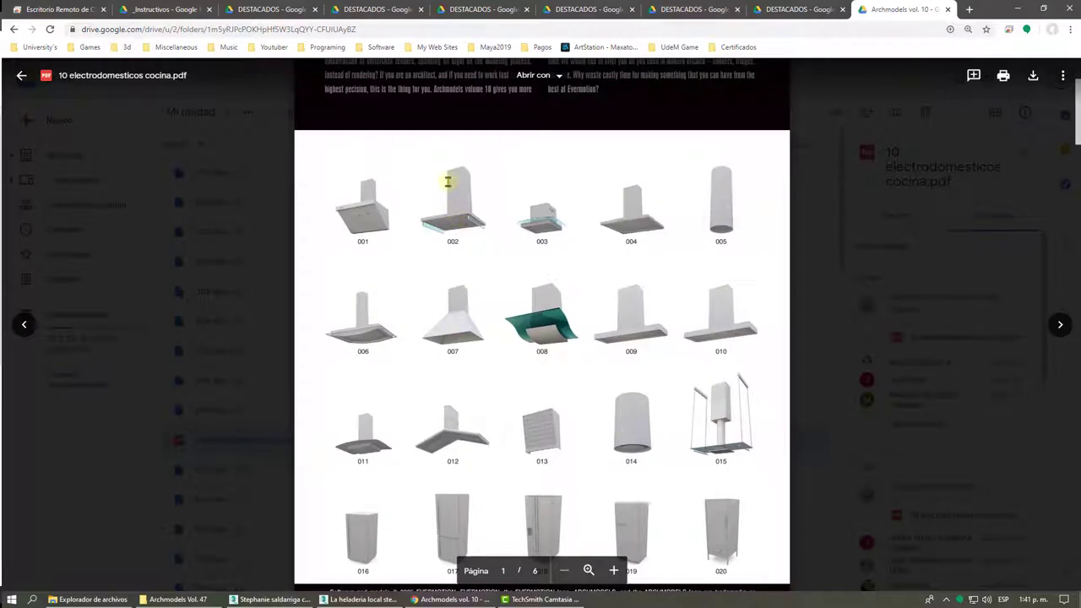
{"action": "scroll", "coordinate": [572, 355], "scroll_direction": "down", "scroll_amount": 3}
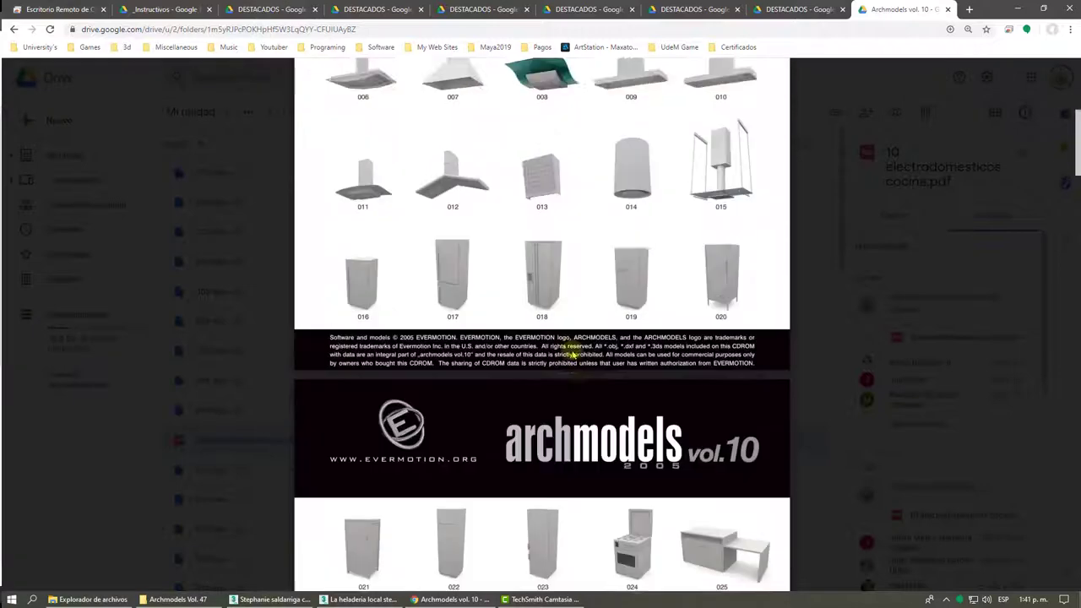
{"action": "scroll", "coordinate": [572, 355], "scroll_direction": "down", "scroll_amount": 2}
{"action": "scroll", "coordinate": [573, 354], "scroll_direction": "up", "scroll_amount": 2}
{"action": "scroll", "coordinate": [573, 352], "scroll_direction": "up", "scroll_amount": 4}
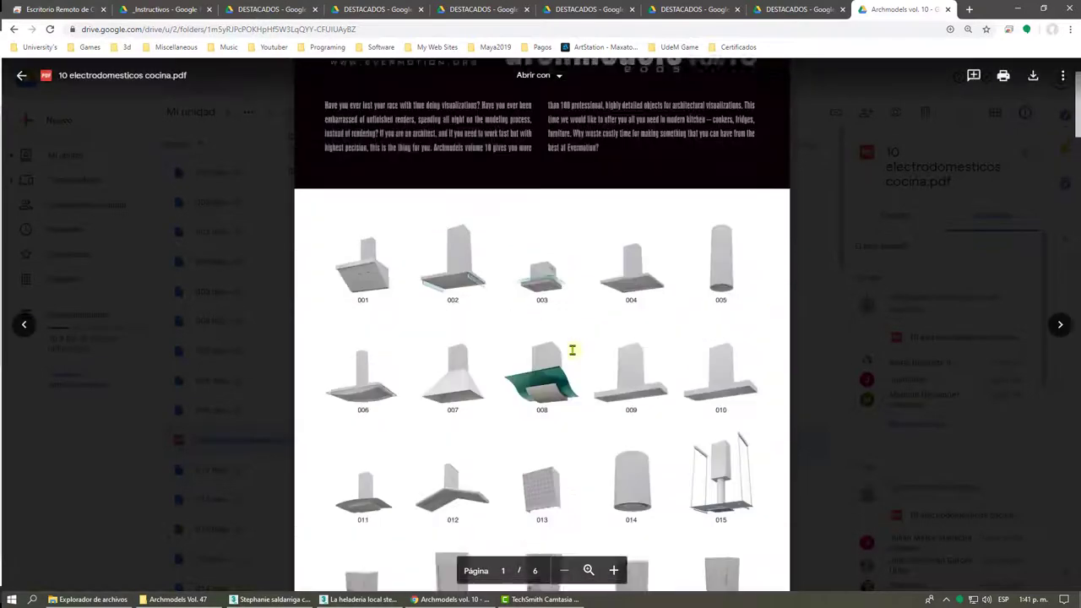
{"action": "scroll", "coordinate": [573, 349], "scroll_direction": "down", "scroll_amount": 1}
{"action": "scroll", "coordinate": [573, 338], "scroll_direction": "down", "scroll_amount": 5}
{"action": "scroll", "coordinate": [572, 313], "scroll_direction": "down", "scroll_amount": 2}
{"action": "scroll", "coordinate": [573, 249], "scroll_direction": "down", "scroll_amount": 2}
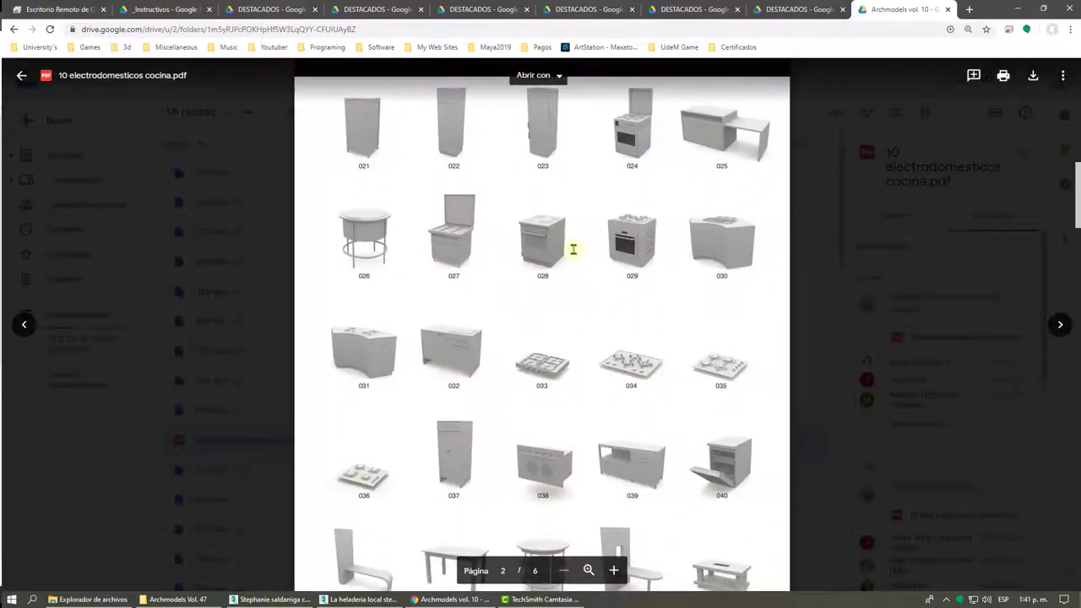
{"action": "scroll", "coordinate": [573, 249], "scroll_direction": "down", "scroll_amount": 5}
{"action": "scroll", "coordinate": [573, 249], "scroll_direction": "down", "scroll_amount": 3}
{"action": "scroll", "coordinate": [573, 249], "scroll_direction": "down", "scroll_amount": 3}
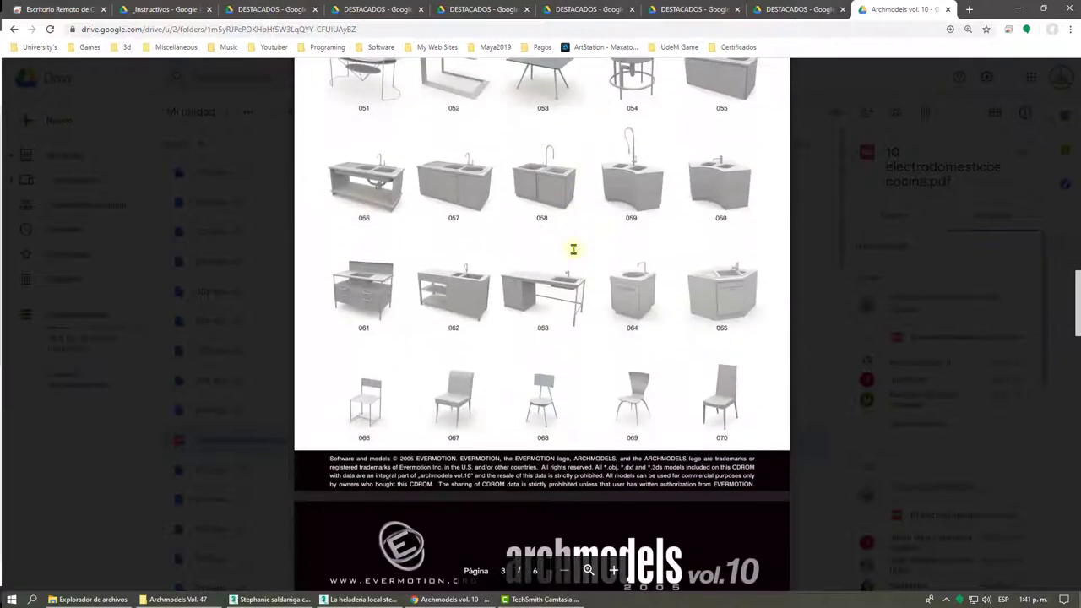
{"action": "scroll", "coordinate": [573, 249], "scroll_direction": "down", "scroll_amount": 5}
{"action": "scroll", "coordinate": [571, 249], "scroll_direction": "down", "scroll_amount": 2}
{"action": "scroll", "coordinate": [569, 248], "scroll_direction": "down", "scroll_amount": 1}
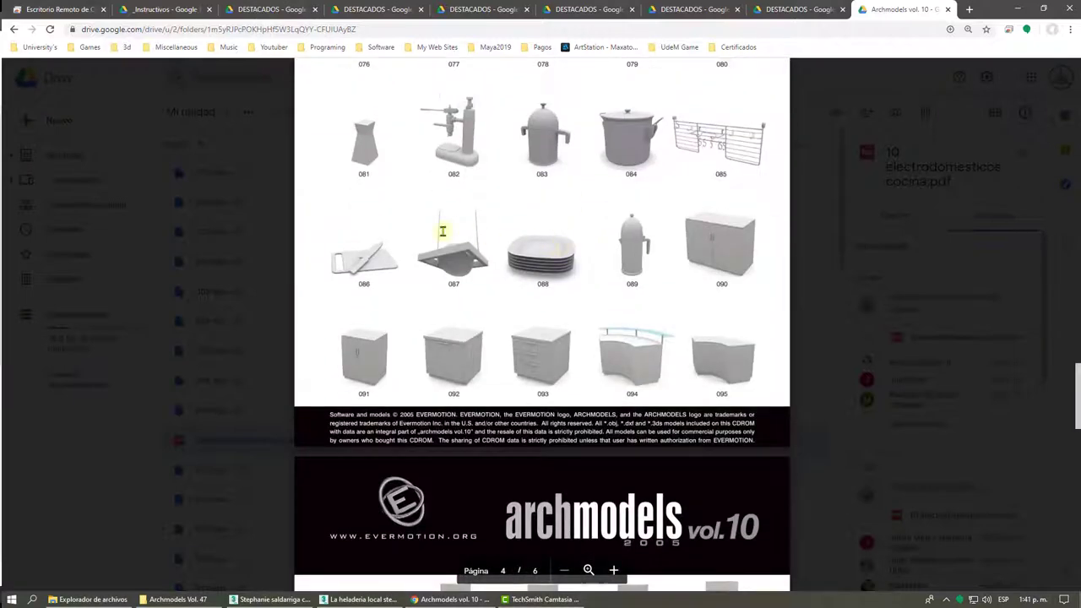
{"action": "scroll", "coordinate": [442, 230], "scroll_direction": "down", "scroll_amount": 4}
{"action": "scroll", "coordinate": [441, 230], "scroll_direction": "down", "scroll_amount": 3}
{"action": "scroll", "coordinate": [442, 230], "scroll_direction": "down", "scroll_amount": 3}
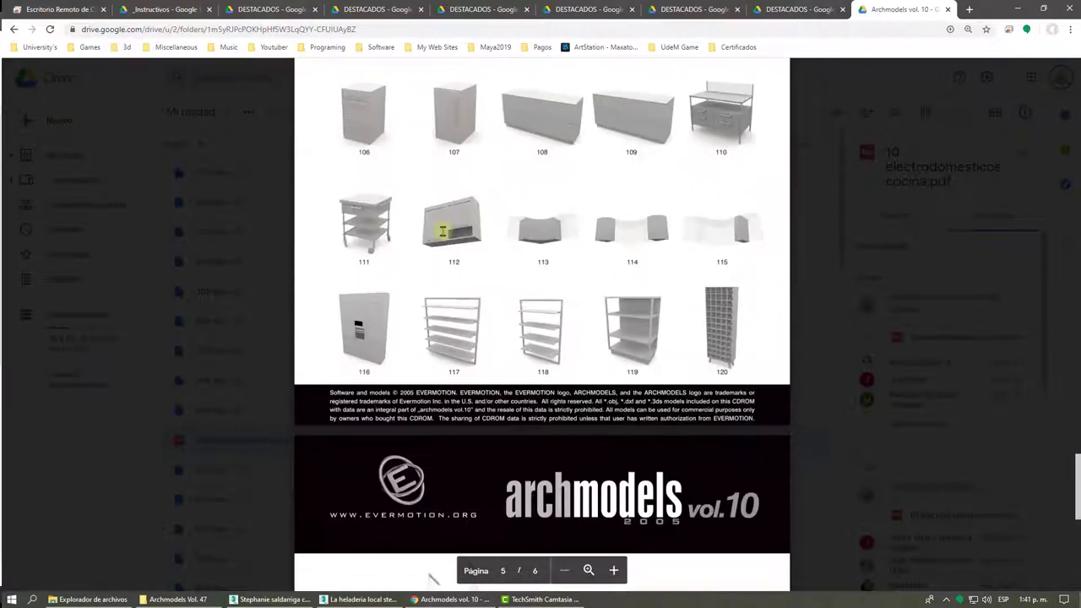
{"action": "scroll", "coordinate": [587, 228], "scroll_direction": "down", "scroll_amount": 3}
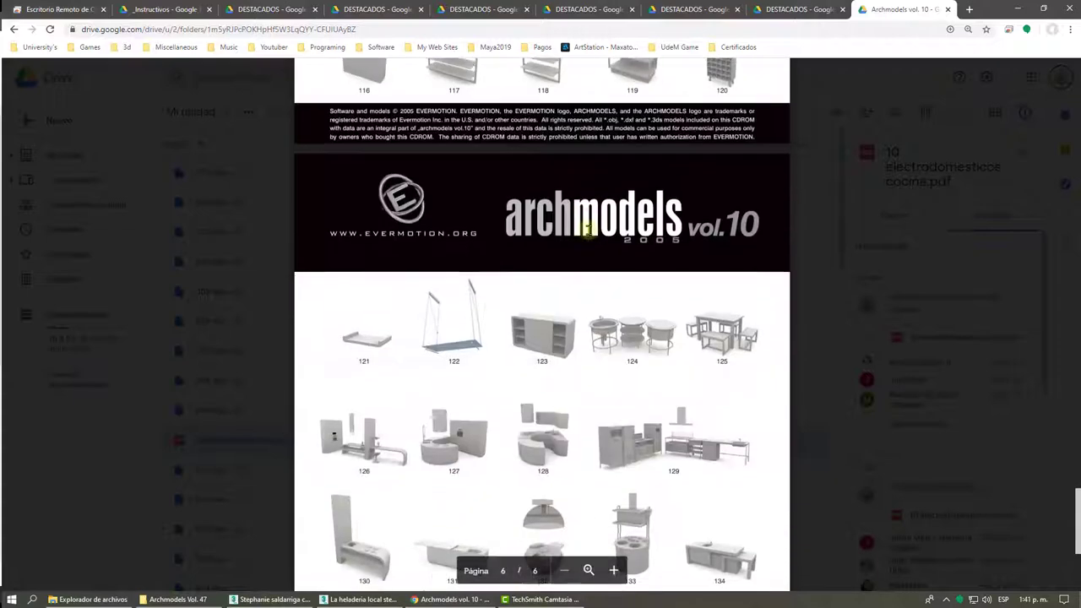
{"action": "scroll", "coordinate": [589, 228], "scroll_direction": "down", "scroll_amount": 2}
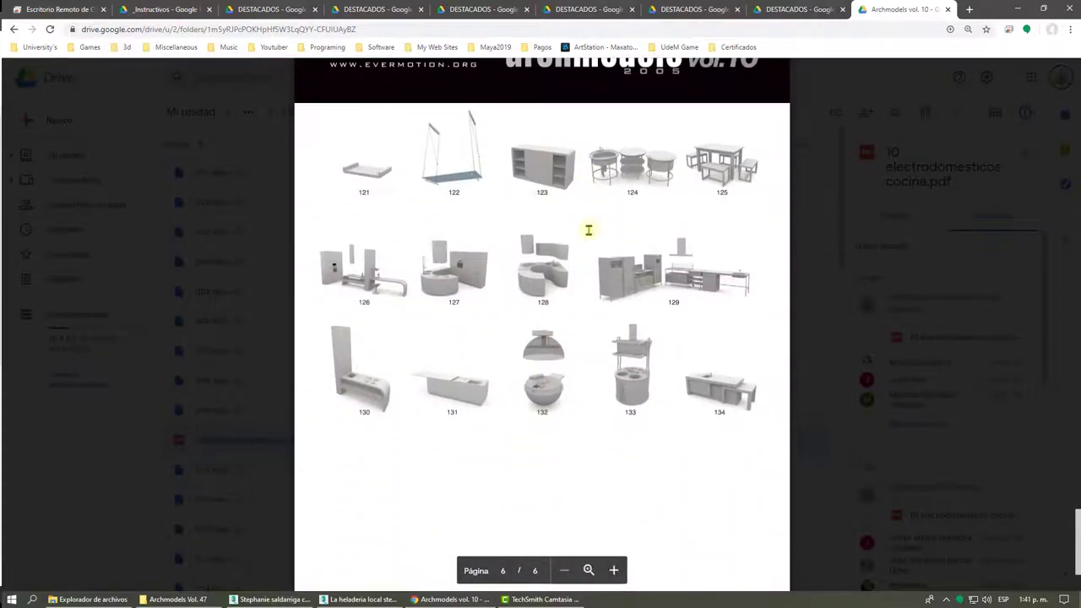
{"action": "scroll", "coordinate": [588, 230], "scroll_direction": "down", "scroll_amount": 2}
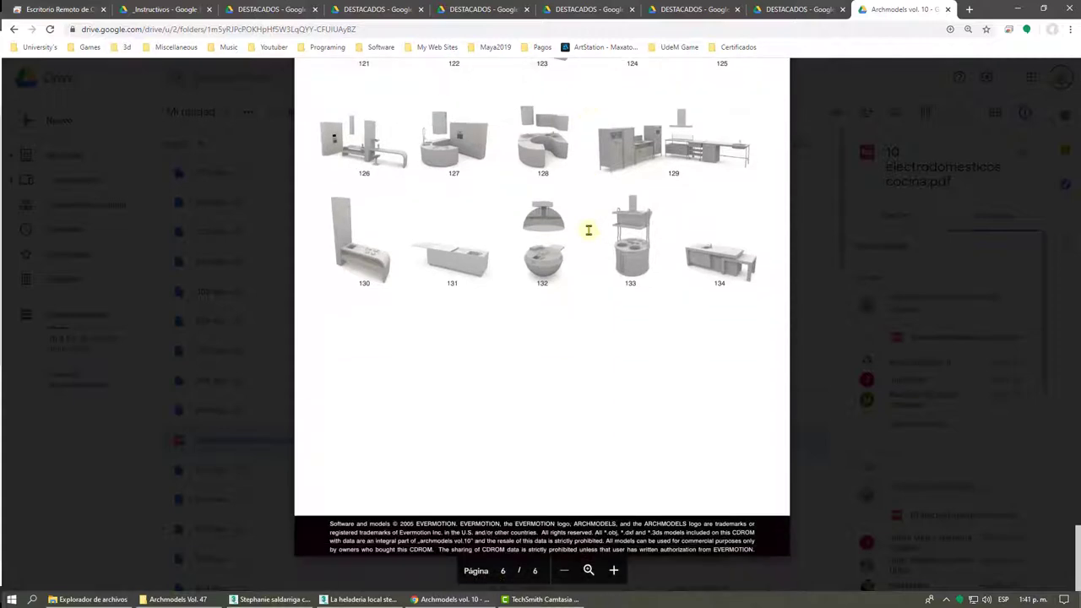
{"action": "scroll", "coordinate": [589, 229], "scroll_direction": "up", "scroll_amount": 1}
{"action": "scroll", "coordinate": [588, 230], "scroll_direction": "up", "scroll_amount": 4}
{"action": "scroll", "coordinate": [588, 229], "scroll_direction": "up", "scroll_amount": 5}
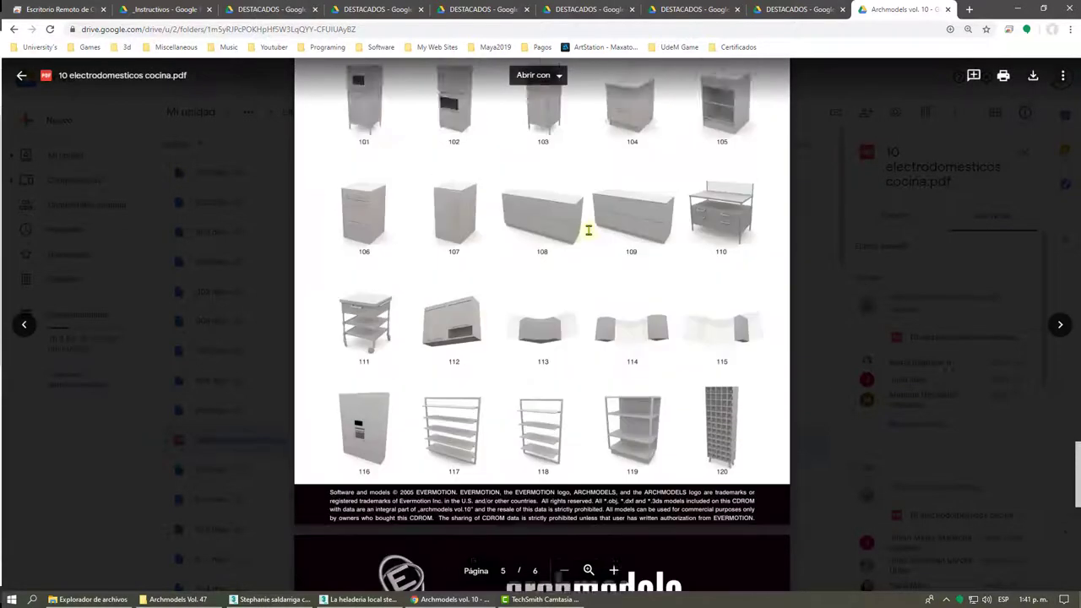
{"action": "scroll", "coordinate": [589, 230], "scroll_direction": "up", "scroll_amount": 5}
{"action": "scroll", "coordinate": [589, 230], "scroll_direction": "up", "scroll_amount": 5}
{"action": "scroll", "coordinate": [589, 229], "scroll_direction": "up", "scroll_amount": 4}
{"action": "scroll", "coordinate": [589, 230], "scroll_direction": "up", "scroll_amount": 5}
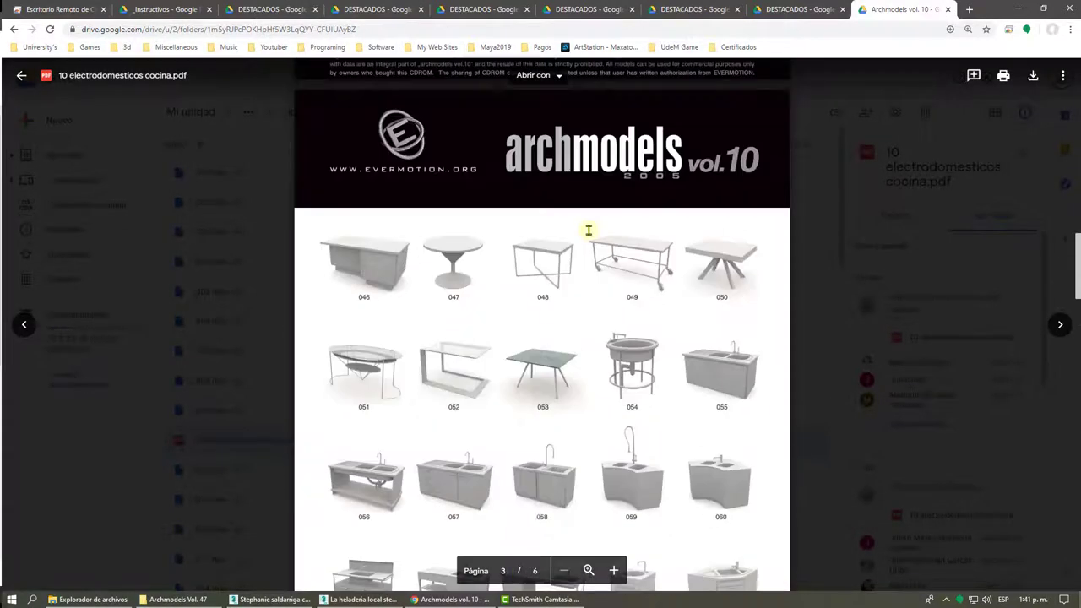
{"action": "scroll", "coordinate": [589, 230], "scroll_direction": "up", "scroll_amount": 4}
{"action": "scroll", "coordinate": [589, 229], "scroll_direction": "up", "scroll_amount": 2}
{"action": "scroll", "coordinate": [589, 229], "scroll_direction": "up", "scroll_amount": 1}
{"action": "scroll", "coordinate": [527, 244], "scroll_direction": "up", "scroll_amount": 5}
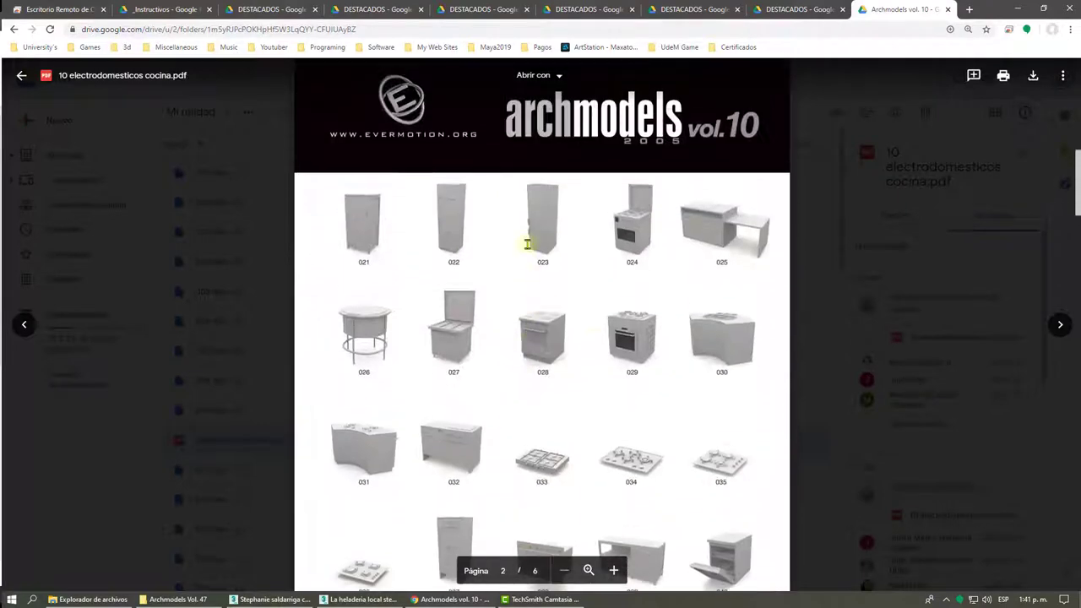
{"action": "scroll", "coordinate": [527, 243], "scroll_direction": "up", "scroll_amount": 2}
Step: Highlight the 'archmodels' banner text and the 2005 date, then clear each selection
{"action": "left_click_drag", "start_coordinate": [509, 223], "coordinate": [674, 233]}
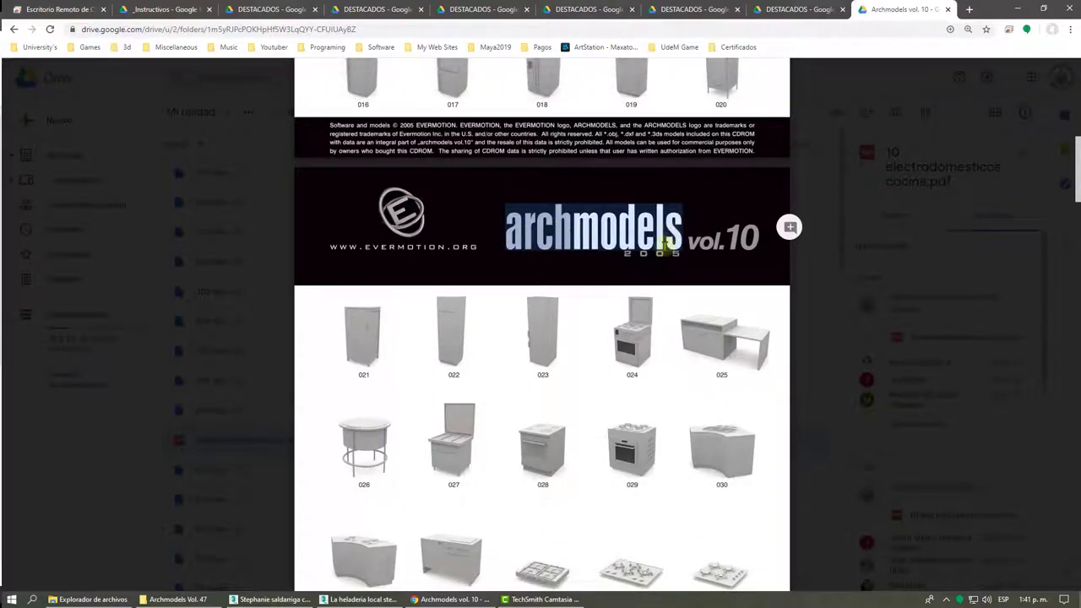
{"action": "left_click", "coordinate": [686, 238]}
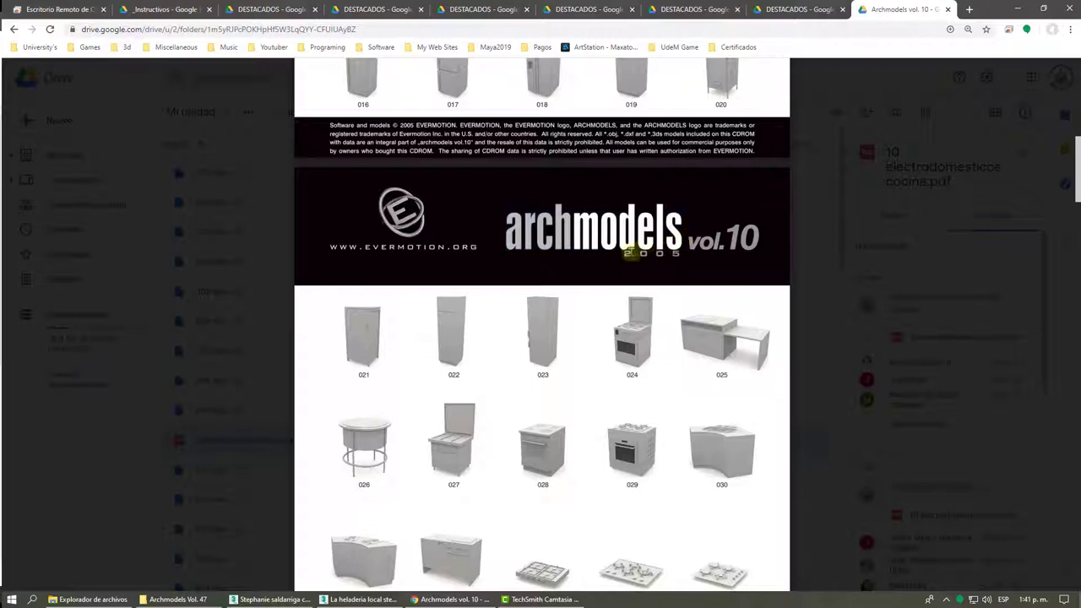
{"action": "left_click_drag", "start_coordinate": [627, 252], "coordinate": [681, 252]}
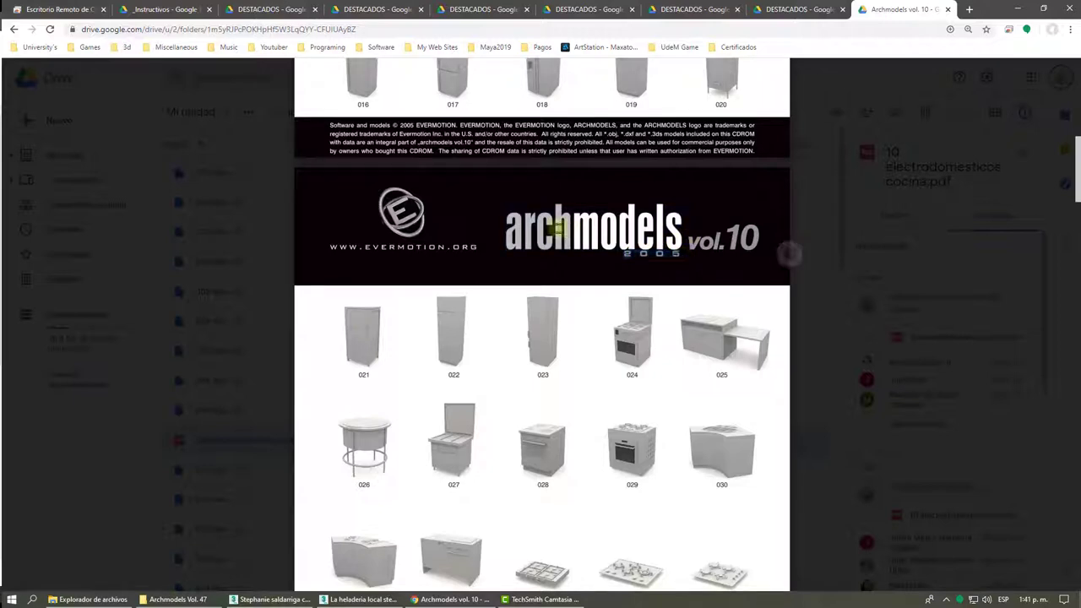
{"action": "left_click", "coordinate": [555, 228]}
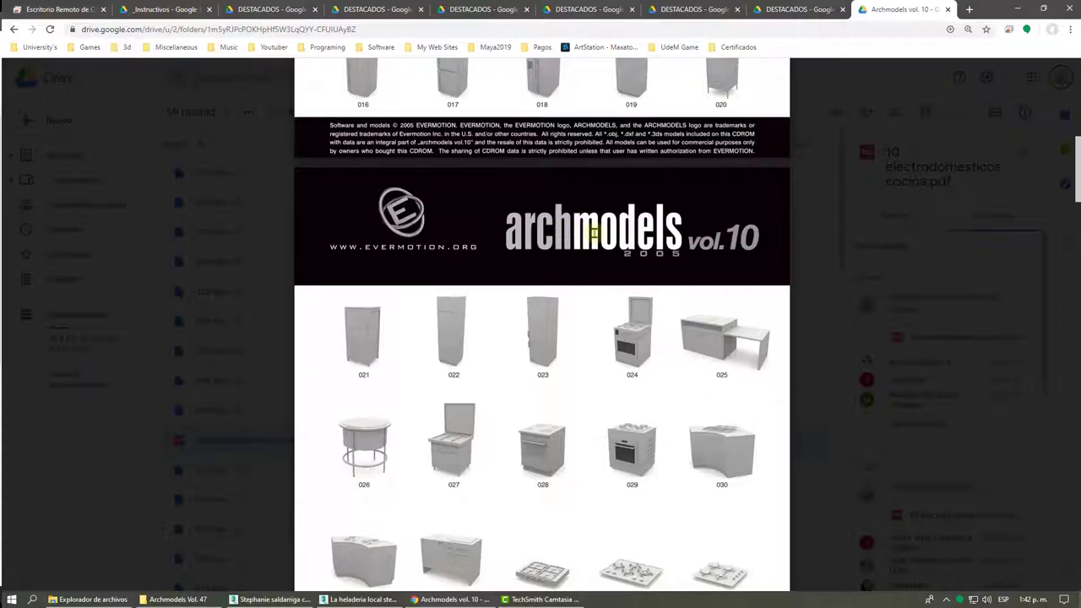
Step: Scroll down to page 6 of the catalogue and close the preview
{"action": "scroll", "coordinate": [594, 234], "scroll_direction": "up", "scroll_amount": 2}
{"action": "scroll", "coordinate": [593, 234], "scroll_direction": "up", "scroll_amount": 3}
{"action": "scroll", "coordinate": [593, 234], "scroll_direction": "up", "scroll_amount": 2}
{"action": "scroll", "coordinate": [594, 234], "scroll_direction": "down", "scroll_amount": 4}
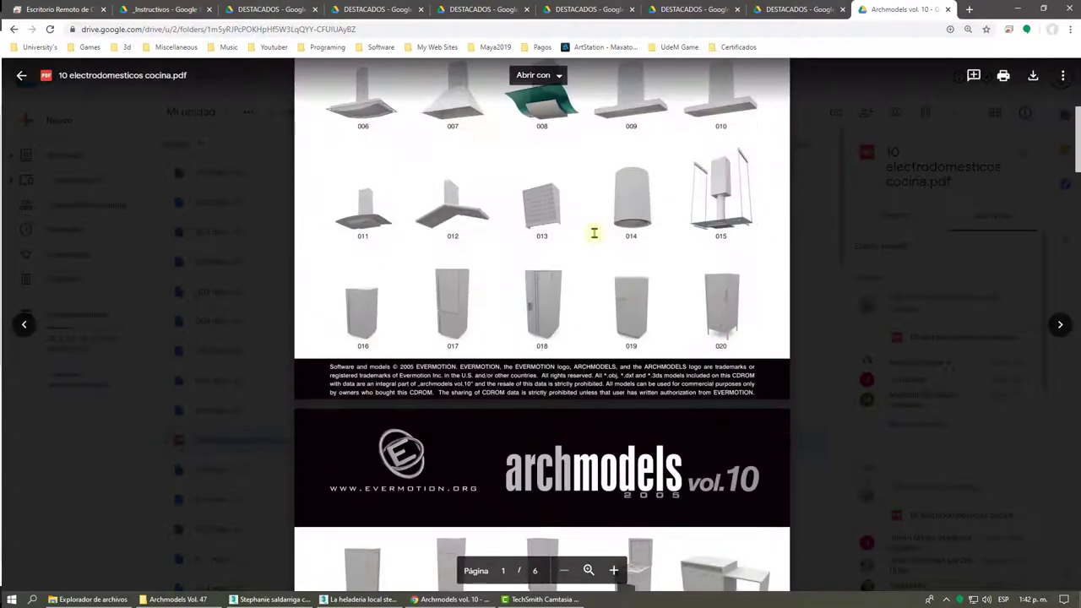
{"action": "scroll", "coordinate": [594, 233], "scroll_direction": "down", "scroll_amount": 5}
{"action": "scroll", "coordinate": [594, 233], "scroll_direction": "down", "scroll_amount": 4}
{"action": "scroll", "coordinate": [594, 234], "scroll_direction": "down", "scroll_amount": 4}
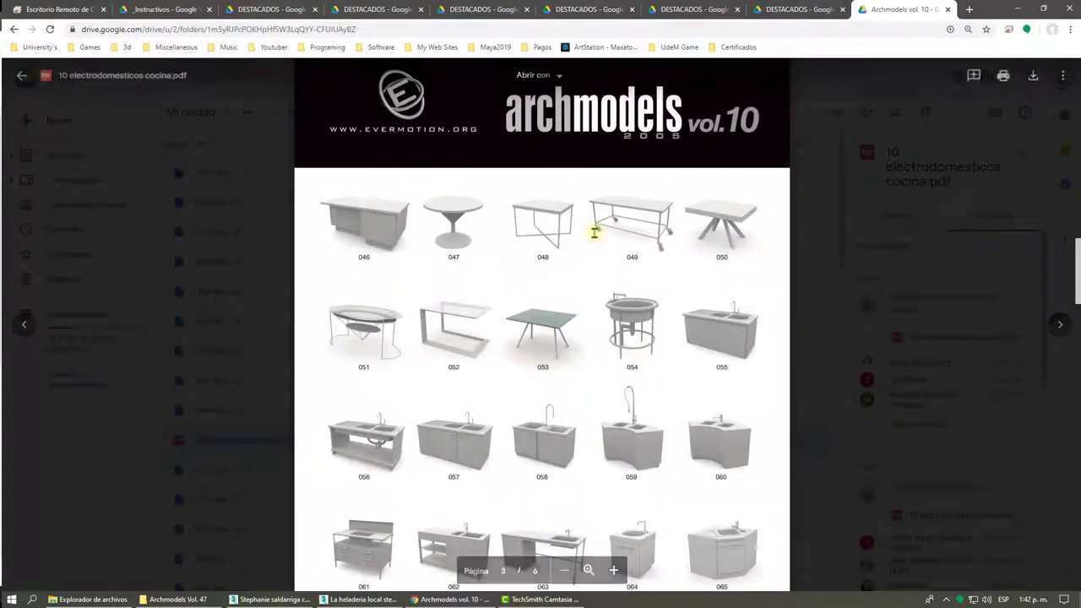
{"action": "scroll", "coordinate": [594, 234], "scroll_direction": "down", "scroll_amount": 5}
{"action": "scroll", "coordinate": [594, 234], "scroll_direction": "down", "scroll_amount": 4}
{"action": "scroll", "coordinate": [593, 235], "scroll_direction": "down", "scroll_amount": 4}
{"action": "scroll", "coordinate": [594, 236], "scroll_direction": "down", "scroll_amount": 4}
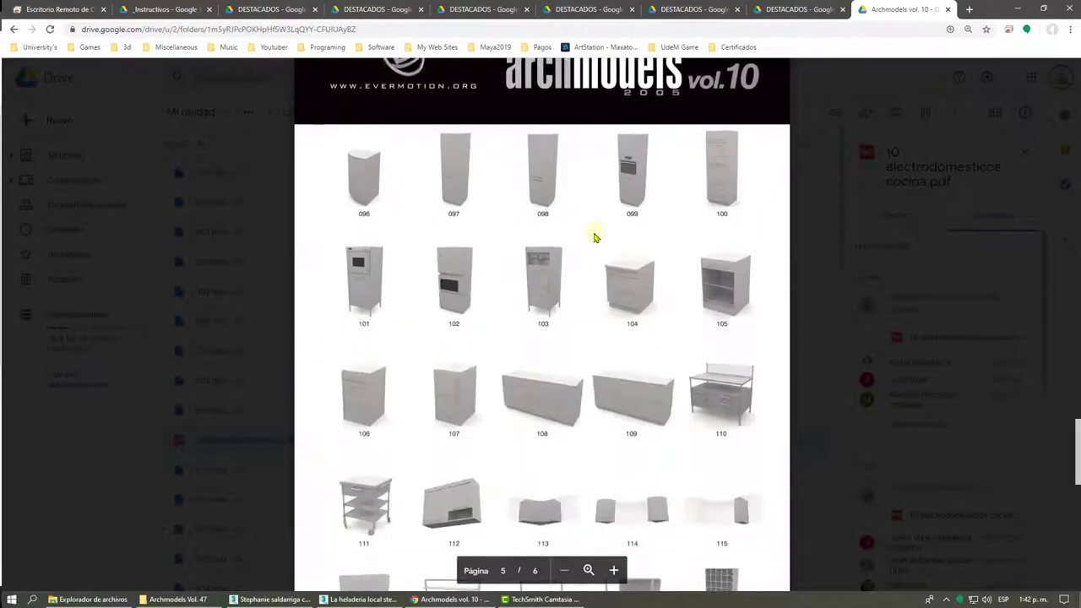
{"action": "scroll", "coordinate": [593, 237], "scroll_direction": "down", "scroll_amount": 1}
{"action": "scroll", "coordinate": [593, 236], "scroll_direction": "down", "scroll_amount": 5}
{"action": "scroll", "coordinate": [594, 234], "scroll_direction": "down", "scroll_amount": 3}
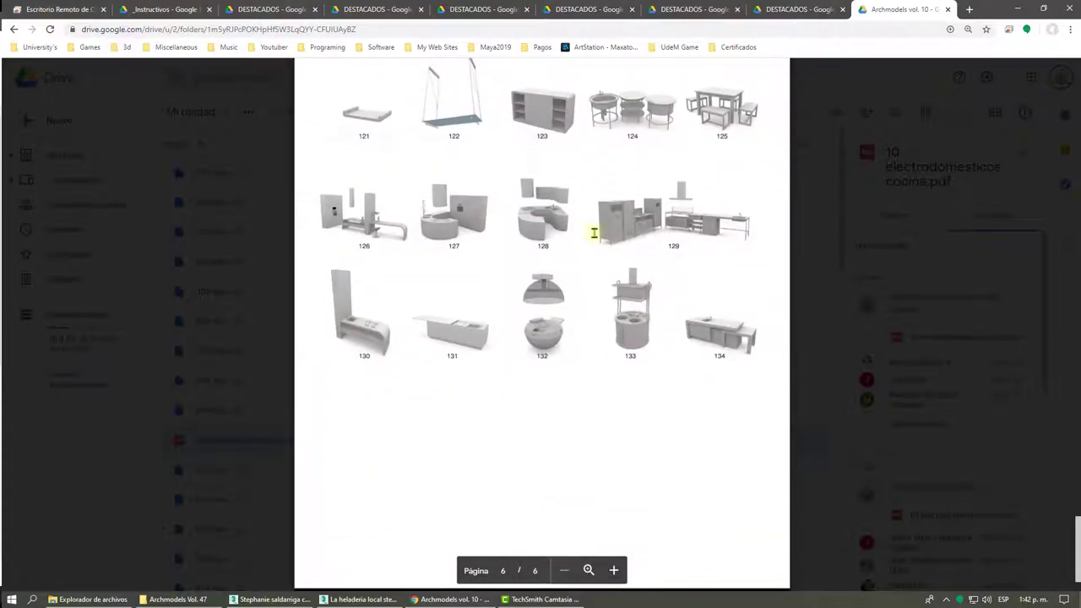
{"action": "left_click", "coordinate": [275, 139]}
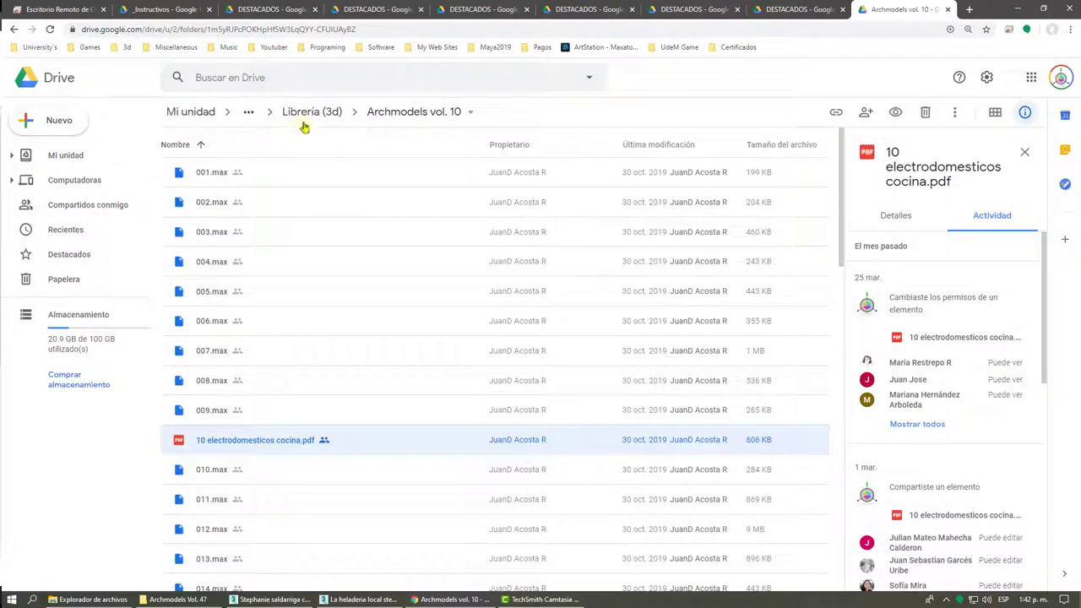
Step: Go back up to Librería (3d) and enter the Librería 104 Bares folder
{"action": "left_click", "coordinate": [313, 114]}
{"action": "scroll", "coordinate": [350, 210], "scroll_direction": "down", "scroll_amount": 3}
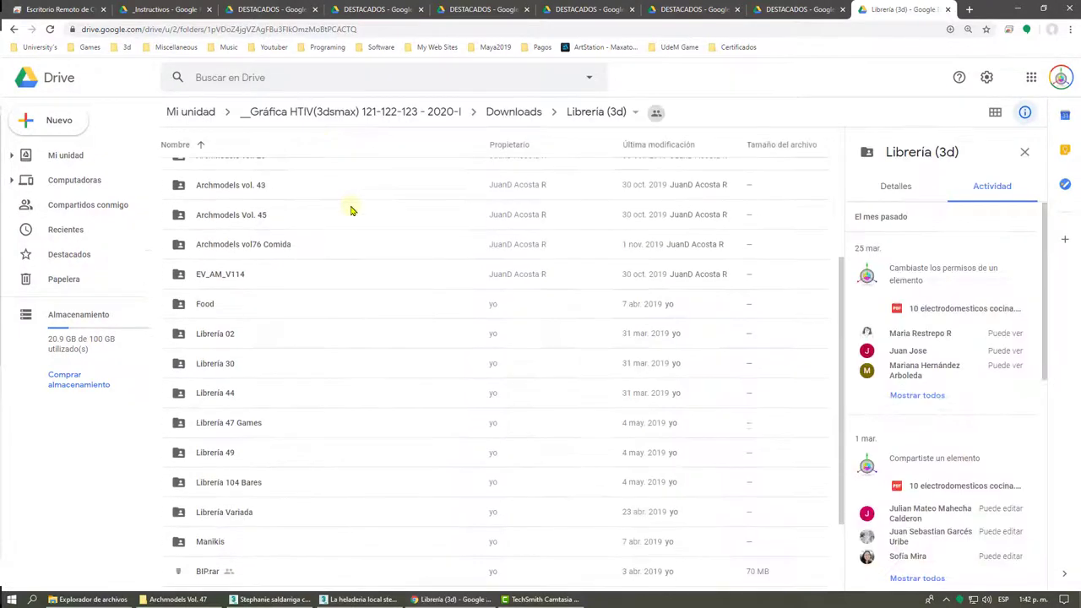
{"action": "scroll", "coordinate": [351, 210], "scroll_direction": "down", "scroll_amount": 1}
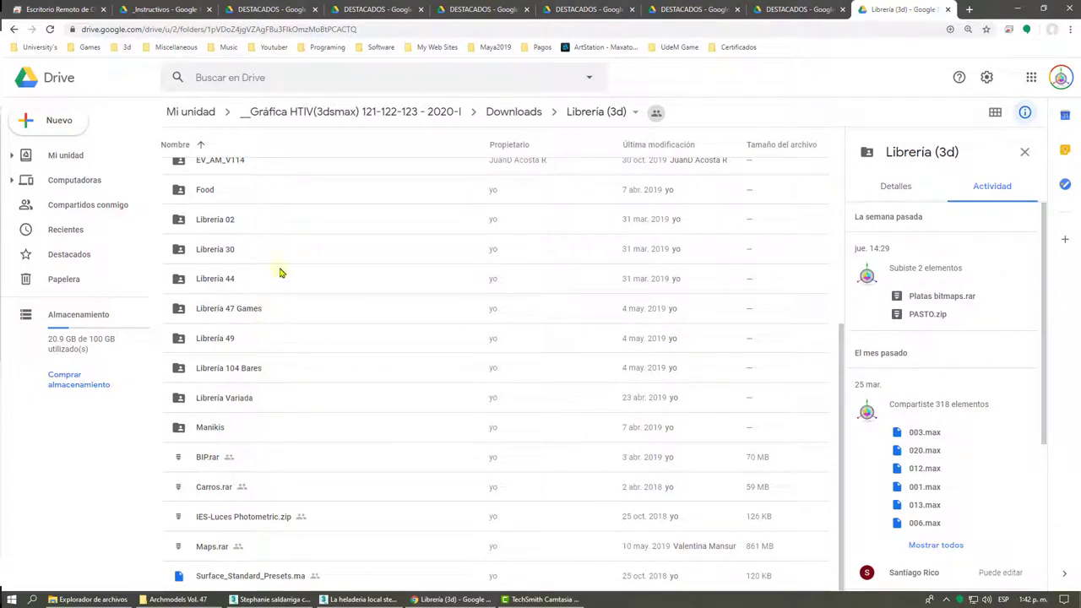
{"action": "double_click", "coordinate": [217, 369]}
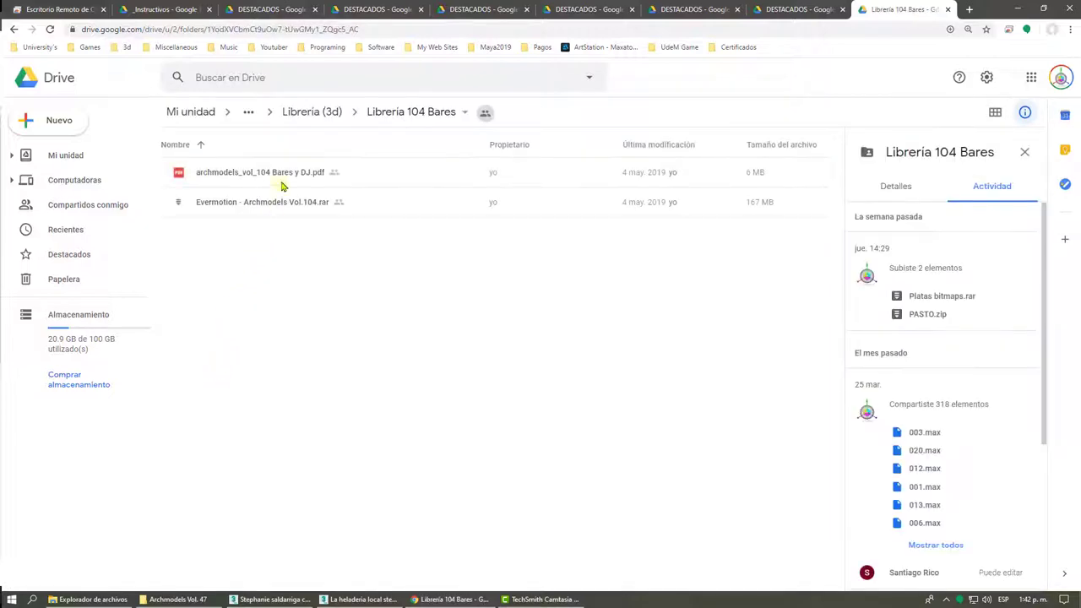
Step: Preview archmodels_vol_104 Bares y DJ.pdf and scroll through its bar and DJ models
{"action": "double_click", "coordinate": [283, 181]}
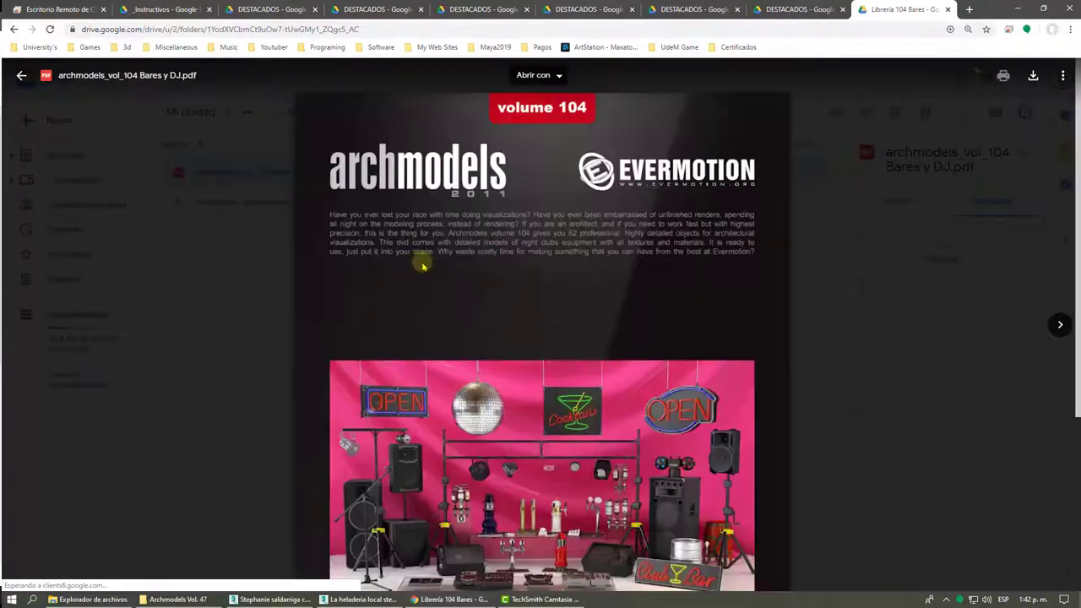
{"action": "scroll", "coordinate": [422, 265], "scroll_direction": "down", "scroll_amount": 3}
{"action": "scroll", "coordinate": [422, 264], "scroll_direction": "down", "scroll_amount": 2}
{"action": "scroll", "coordinate": [422, 262], "scroll_direction": "down", "scroll_amount": 3}
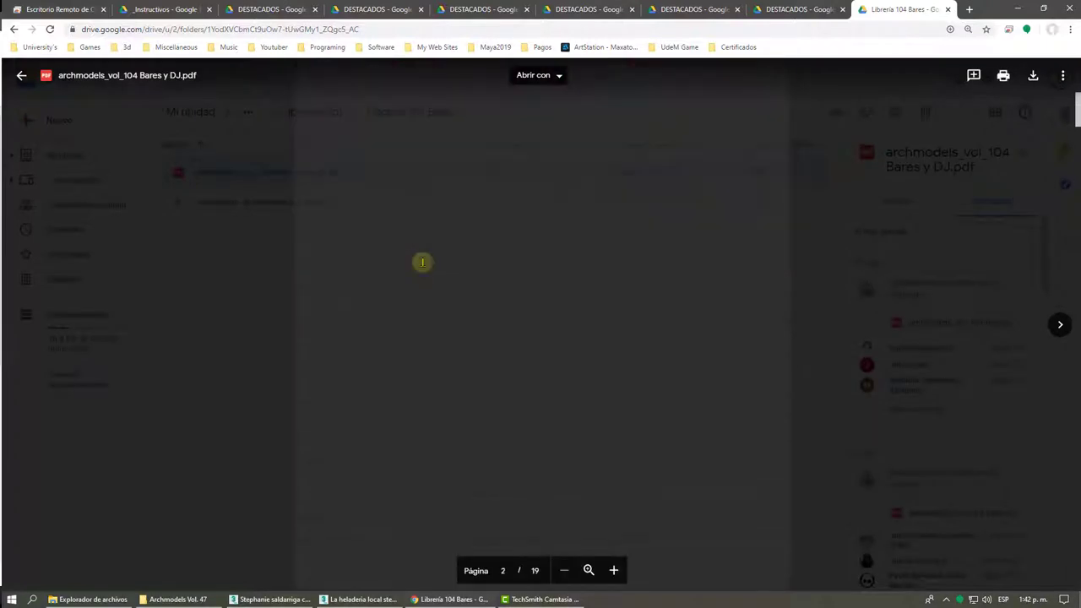
{"action": "scroll", "coordinate": [422, 262], "scroll_direction": "up", "scroll_amount": 2}
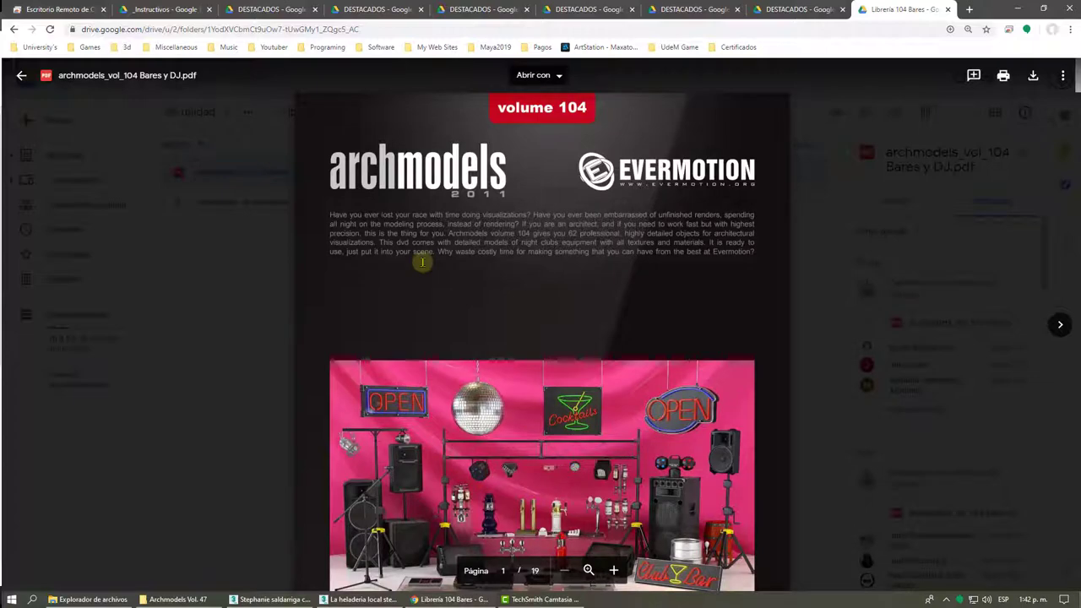
{"action": "scroll", "coordinate": [422, 262], "scroll_direction": "down", "scroll_amount": 5}
{"action": "scroll", "coordinate": [422, 262], "scroll_direction": "down", "scroll_amount": 5}
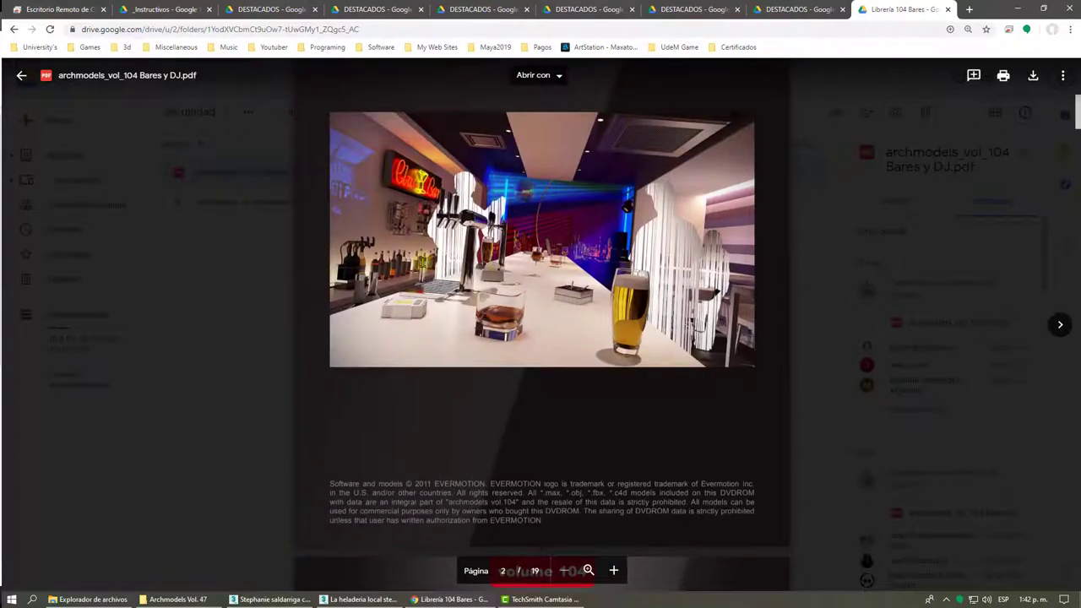
{"action": "scroll", "coordinate": [540, 236], "scroll_direction": "down", "scroll_amount": 5}
{"action": "scroll", "coordinate": [576, 228], "scroll_direction": "down", "scroll_amount": 3}
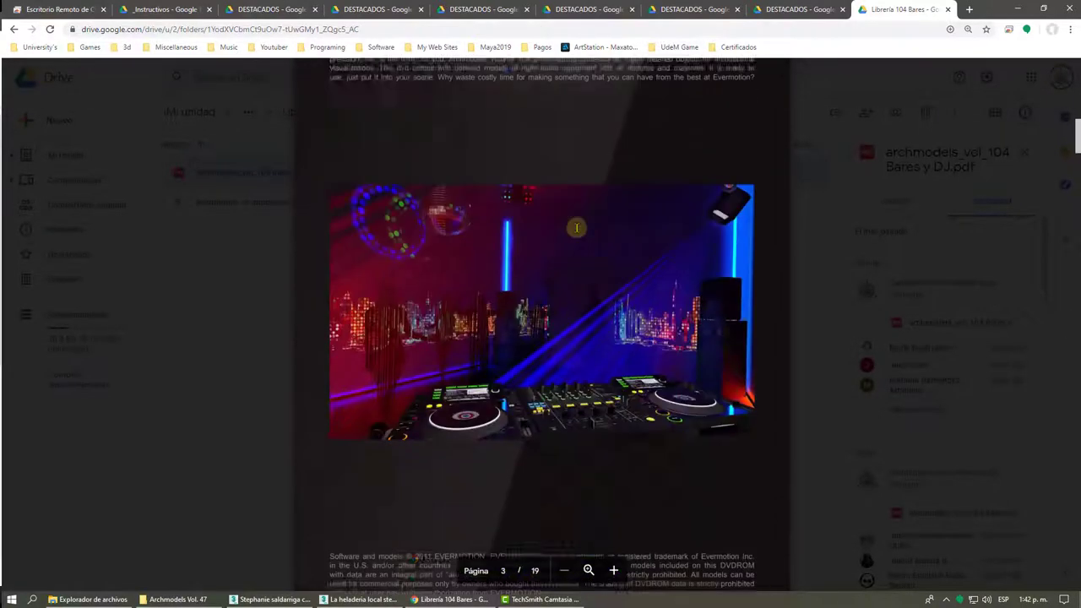
{"action": "scroll", "coordinate": [577, 228], "scroll_direction": "down", "scroll_amount": 2}
{"action": "scroll", "coordinate": [577, 228], "scroll_direction": "down", "scroll_amount": 5}
{"action": "scroll", "coordinate": [577, 232], "scroll_direction": "down", "scroll_amount": 3}
{"action": "scroll", "coordinate": [577, 237], "scroll_direction": "down", "scroll_amount": 3}
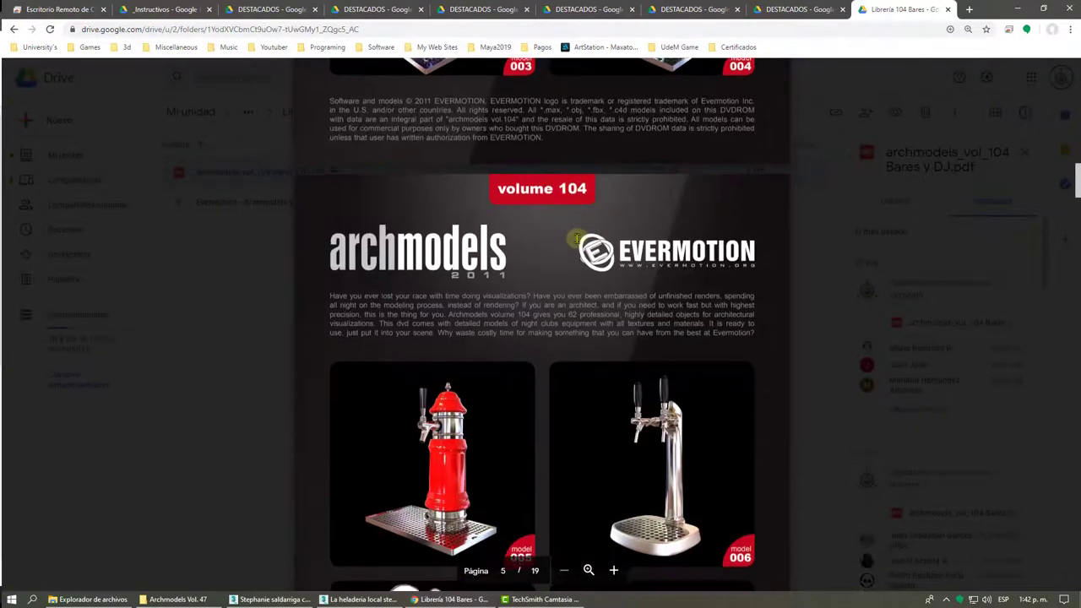
{"action": "scroll", "coordinate": [577, 239], "scroll_direction": "down", "scroll_amount": 5}
{"action": "scroll", "coordinate": [577, 239], "scroll_direction": "down", "scroll_amount": 4}
{"action": "scroll", "coordinate": [577, 239], "scroll_direction": "down", "scroll_amount": 4}
{"action": "scroll", "coordinate": [577, 239], "scroll_direction": "down", "scroll_amount": 5}
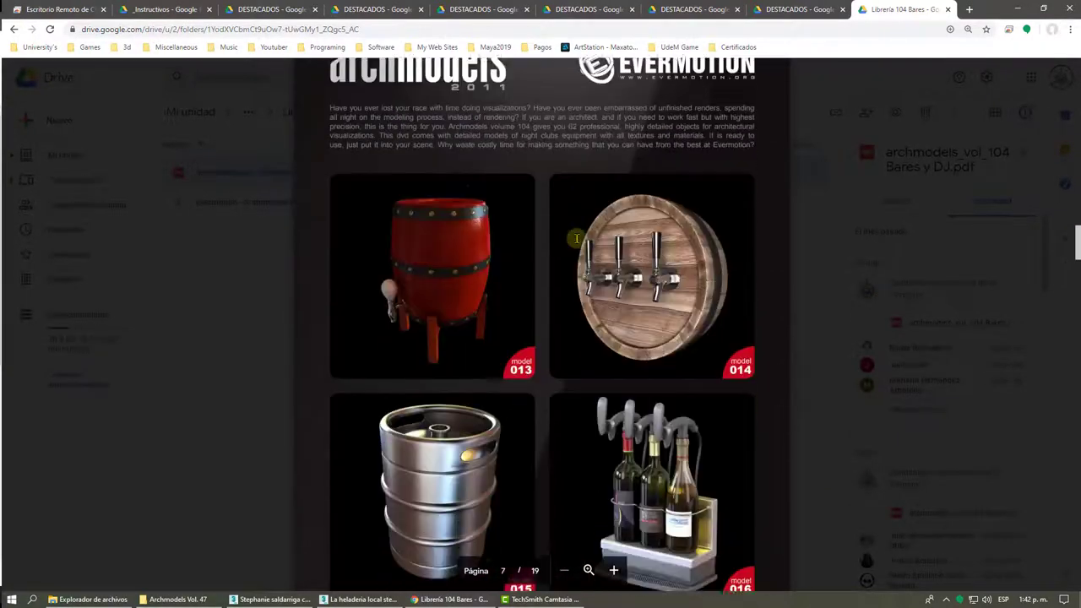
{"action": "scroll", "coordinate": [577, 239], "scroll_direction": "down", "scroll_amount": 5}
{"action": "scroll", "coordinate": [577, 239], "scroll_direction": "down", "scroll_amount": 5}
{"action": "scroll", "coordinate": [576, 239], "scroll_direction": "down", "scroll_amount": 3}
{"action": "scroll", "coordinate": [577, 239], "scroll_direction": "down", "scroll_amount": 5}
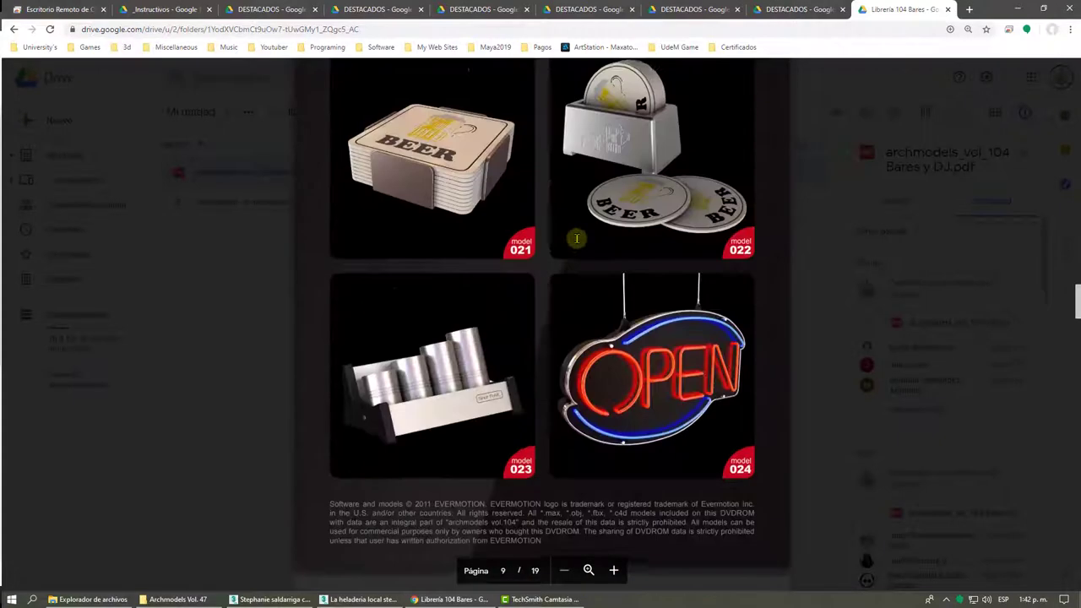
{"action": "scroll", "coordinate": [577, 239], "scroll_direction": "down", "scroll_amount": 5}
{"action": "scroll", "coordinate": [577, 239], "scroll_direction": "down", "scroll_amount": 5}
{"action": "scroll", "coordinate": [577, 239], "scroll_direction": "down", "scroll_amount": 5}
{"action": "scroll", "coordinate": [577, 239], "scroll_direction": "down", "scroll_amount": 1}
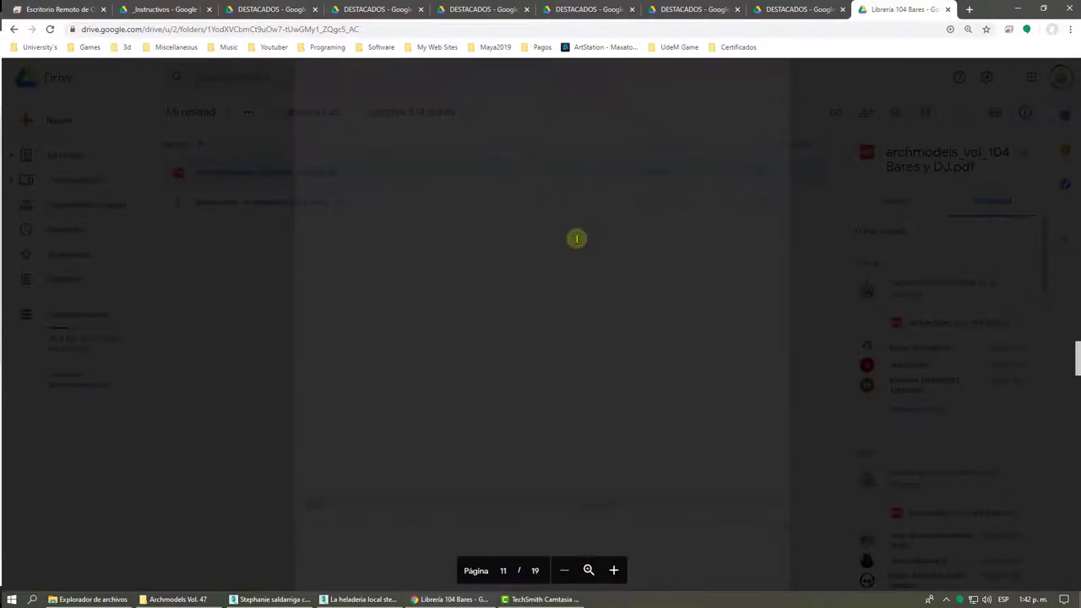
{"action": "scroll", "coordinate": [577, 239], "scroll_direction": "down", "scroll_amount": 5}
{"action": "scroll", "coordinate": [577, 239], "scroll_direction": "down", "scroll_amount": 5}
{"action": "scroll", "coordinate": [576, 239], "scroll_direction": "down", "scroll_amount": 5}
{"action": "scroll", "coordinate": [577, 239], "scroll_direction": "down", "scroll_amount": 5}
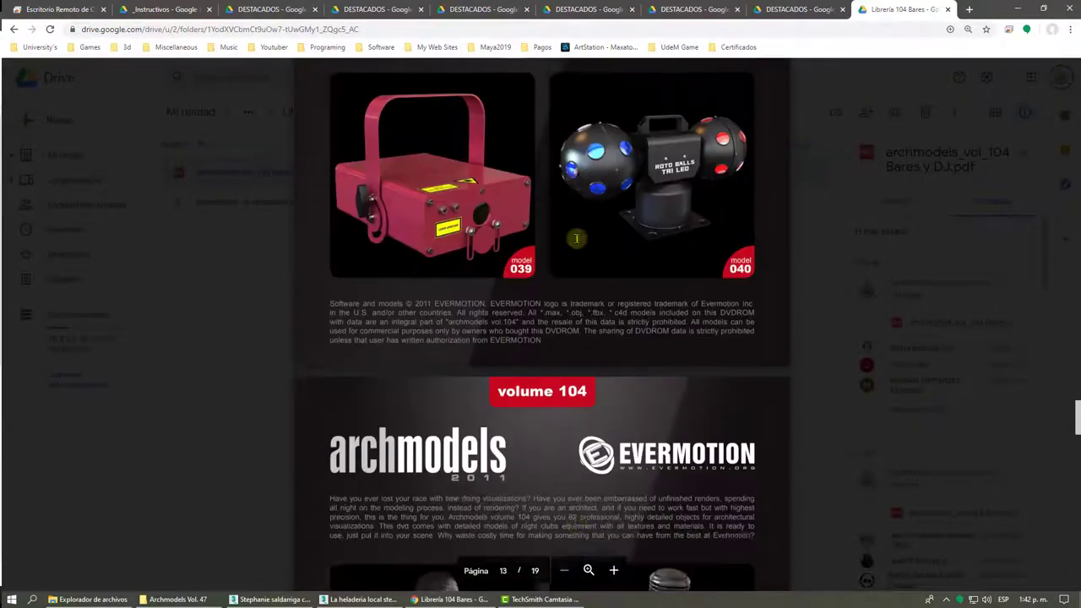
{"action": "scroll", "coordinate": [577, 239], "scroll_direction": "down", "scroll_amount": 5}
{"action": "scroll", "coordinate": [575, 239], "scroll_direction": "down", "scroll_amount": 3}
Step: Close the bar catalogue and go from Librería (3d) into the Librería 47 Games folder
{"action": "left_click", "coordinate": [222, 262]}
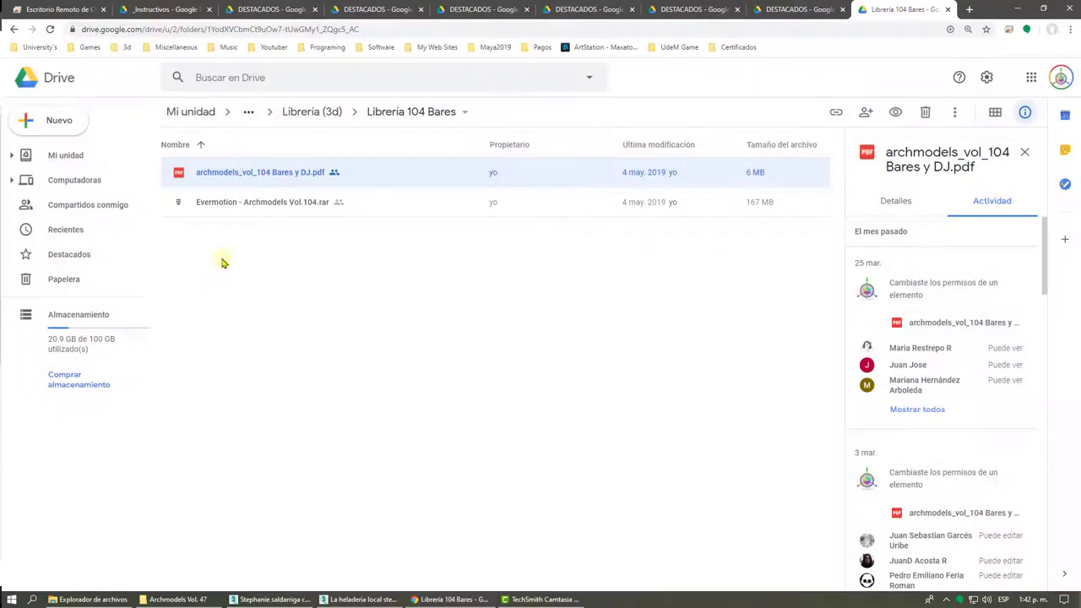
{"action": "left_click", "coordinate": [320, 112]}
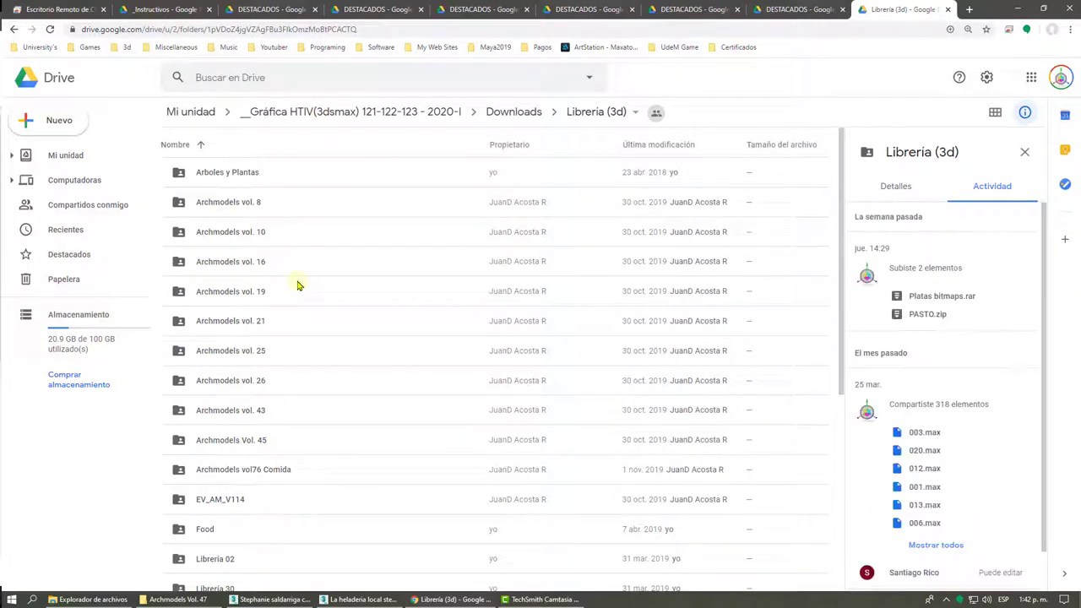
{"action": "scroll", "coordinate": [295, 286], "scroll_direction": "down", "scroll_amount": 1}
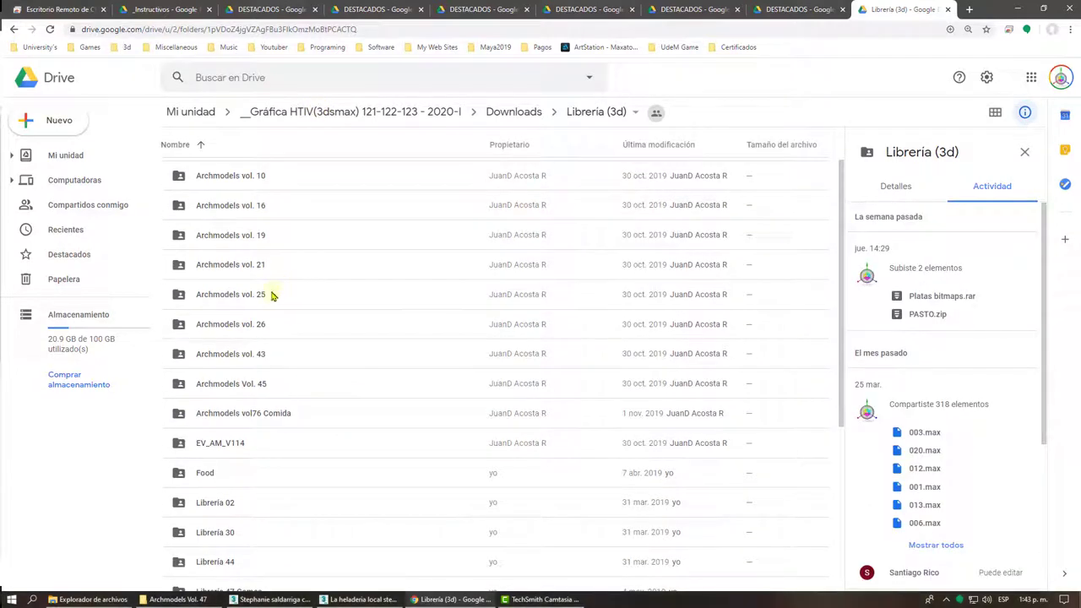
{"action": "scroll", "coordinate": [272, 295], "scroll_direction": "up", "scroll_amount": 1}
{"action": "scroll", "coordinate": [271, 300], "scroll_direction": "down", "scroll_amount": 5}
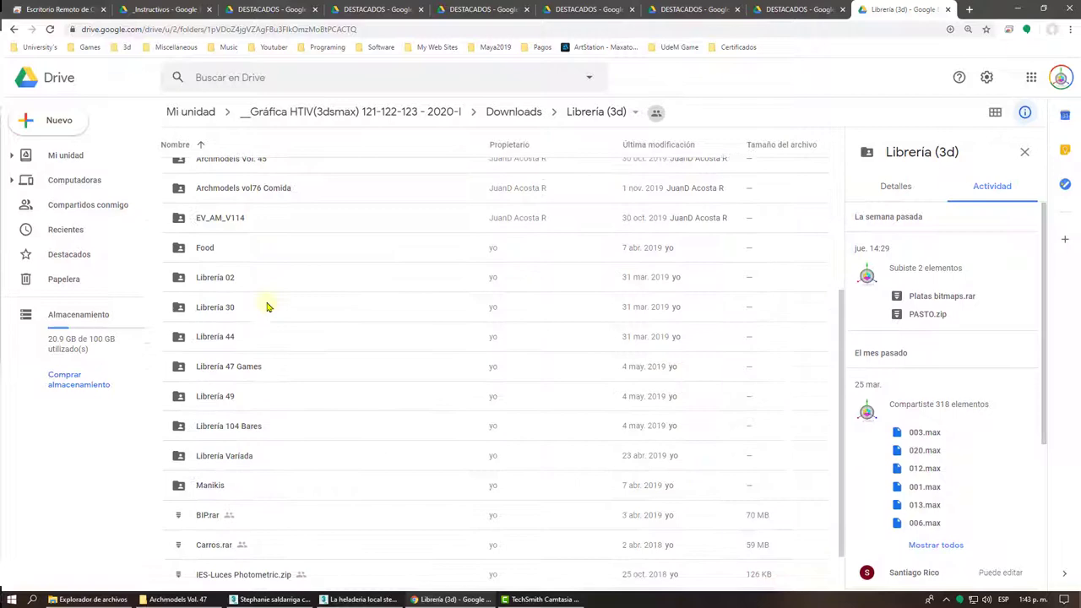
{"action": "double_click", "coordinate": [240, 368]}
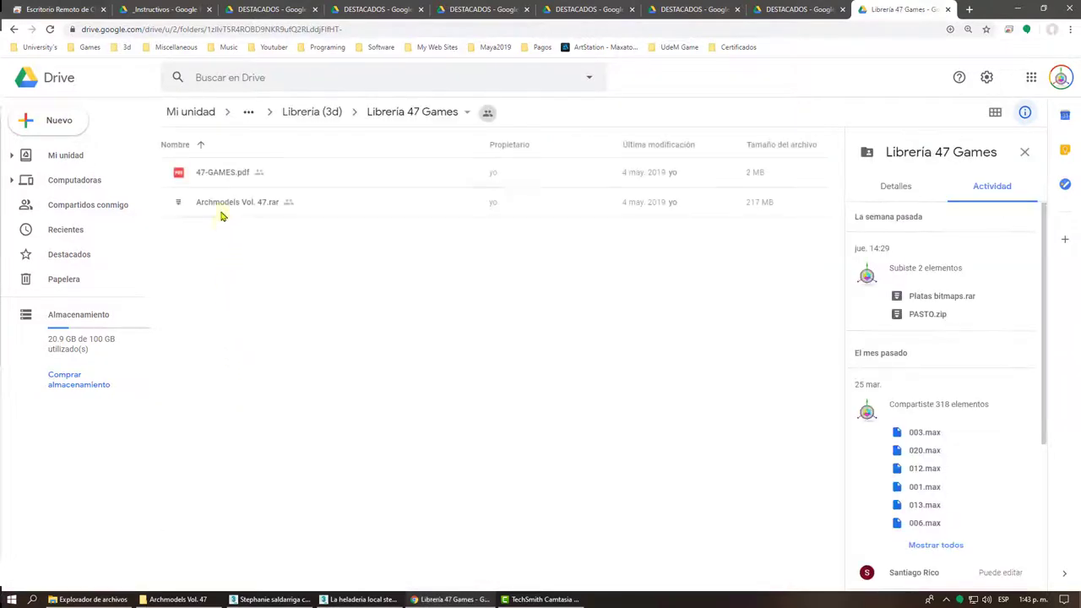
Step: Preview 47-GAMES.pdf to look over its arcade machine models, then close it
{"action": "left_click", "coordinate": [217, 172]}
{"action": "double_click", "coordinate": [217, 172]}
{"action": "scroll", "coordinate": [493, 245], "scroll_direction": "down", "scroll_amount": 5}
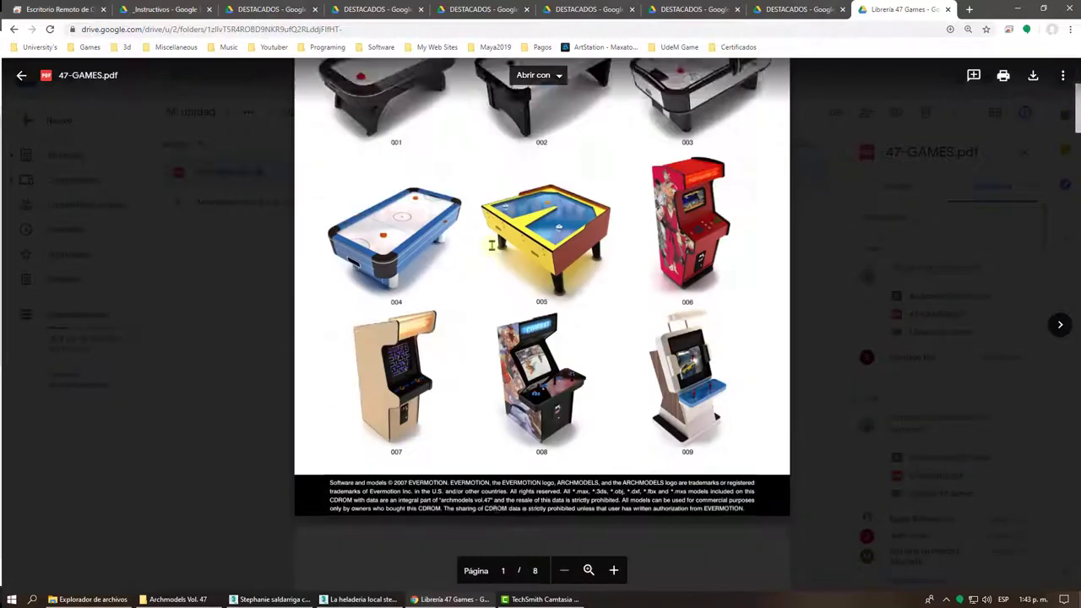
{"action": "scroll", "coordinate": [492, 245], "scroll_direction": "down", "scroll_amount": 5}
{"action": "scroll", "coordinate": [491, 244], "scroll_direction": "up", "scroll_amount": 5}
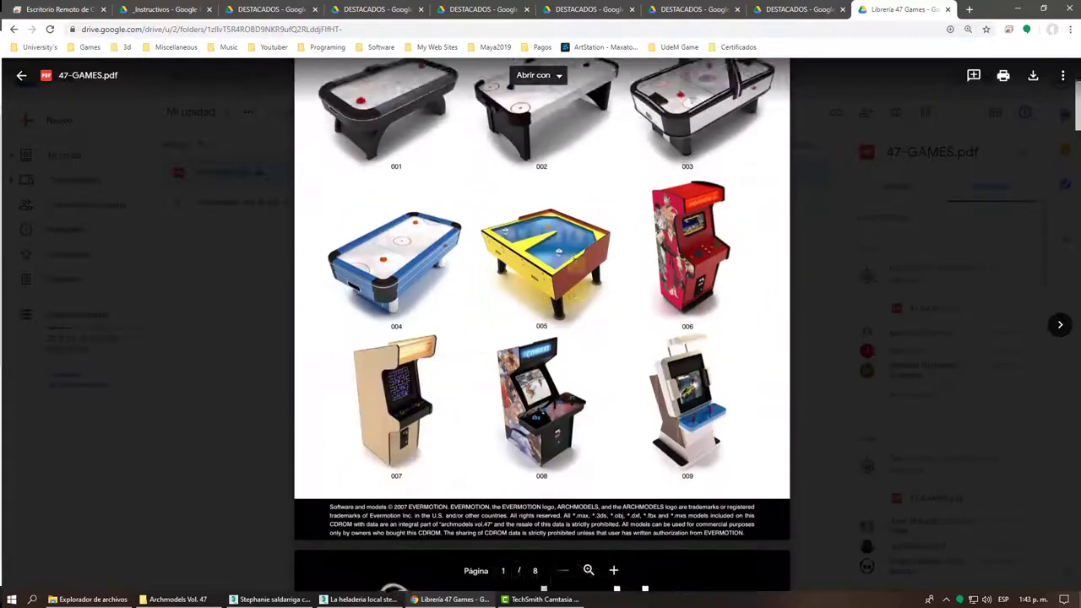
{"action": "scroll", "coordinate": [535, 393], "scroll_direction": "down", "scroll_amount": 3}
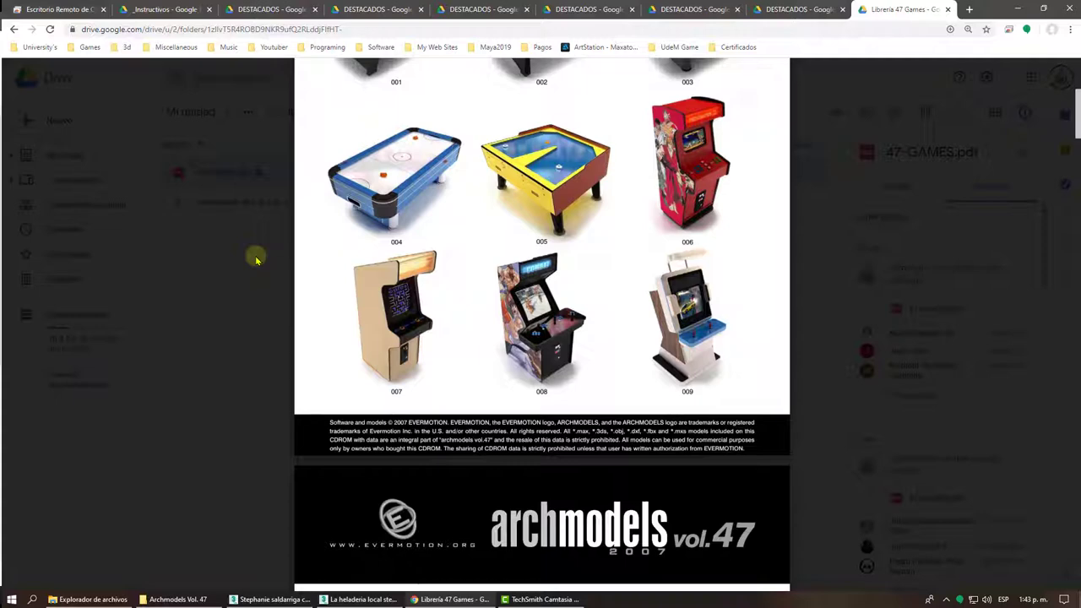
{"action": "left_click", "coordinate": [256, 259]}
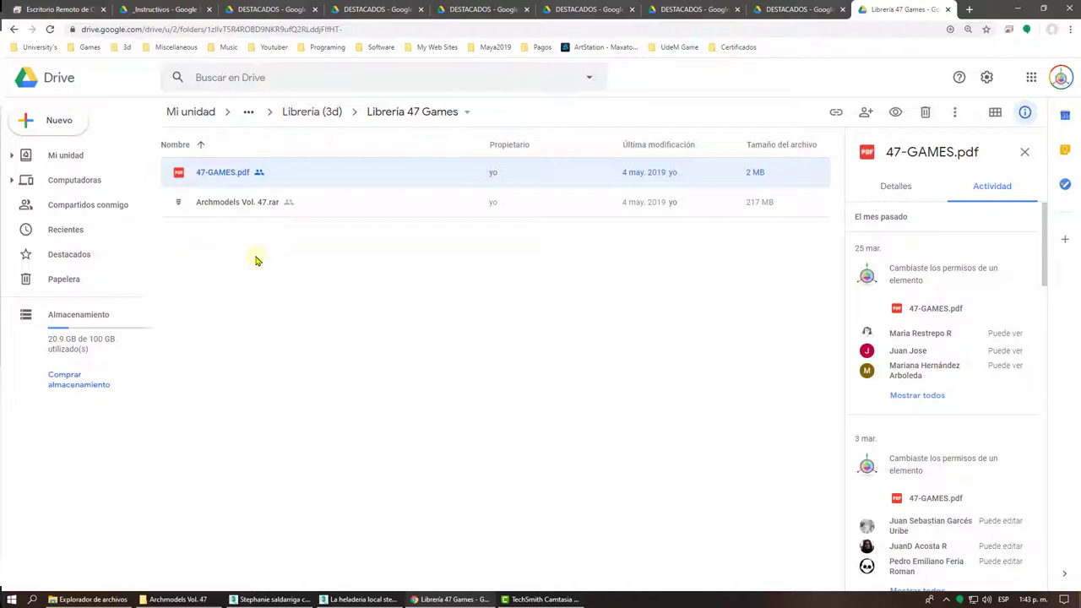
Step: Launch 3ds Max 2019 from the Start menu, then select Archmodels Vol. 47.rar in Drive
{"action": "left_click", "coordinate": [12, 600]}
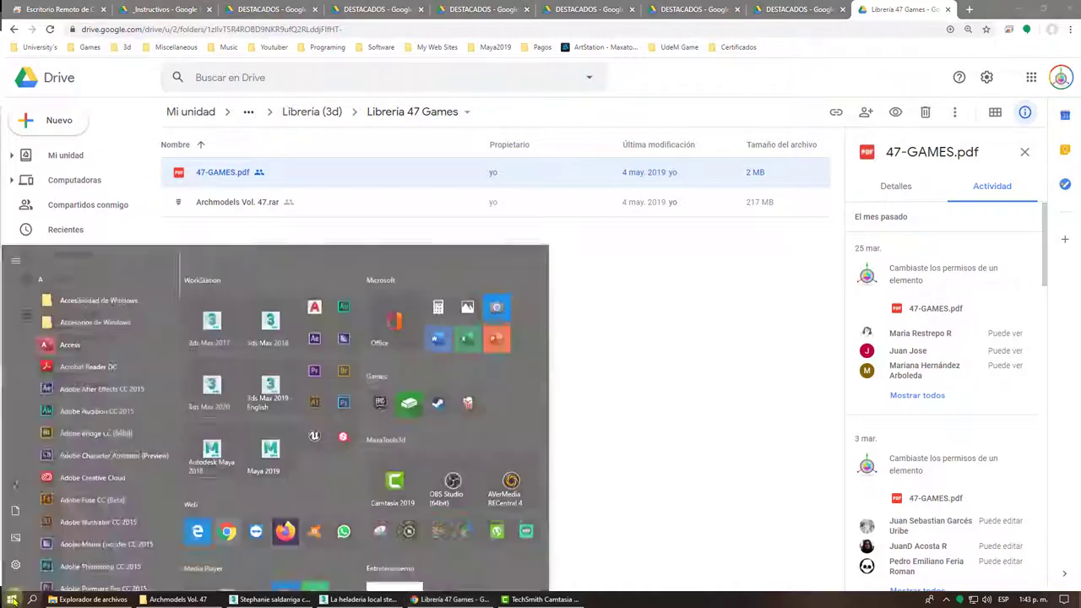
{"action": "left_click", "coordinate": [270, 355]}
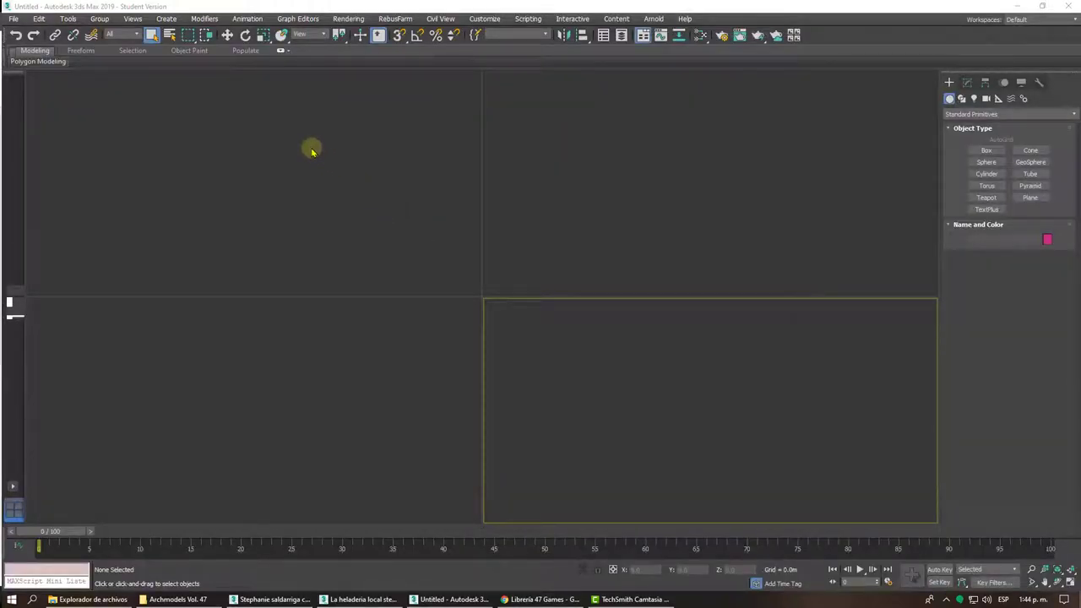
{"action": "left_click", "coordinate": [515, 598]}
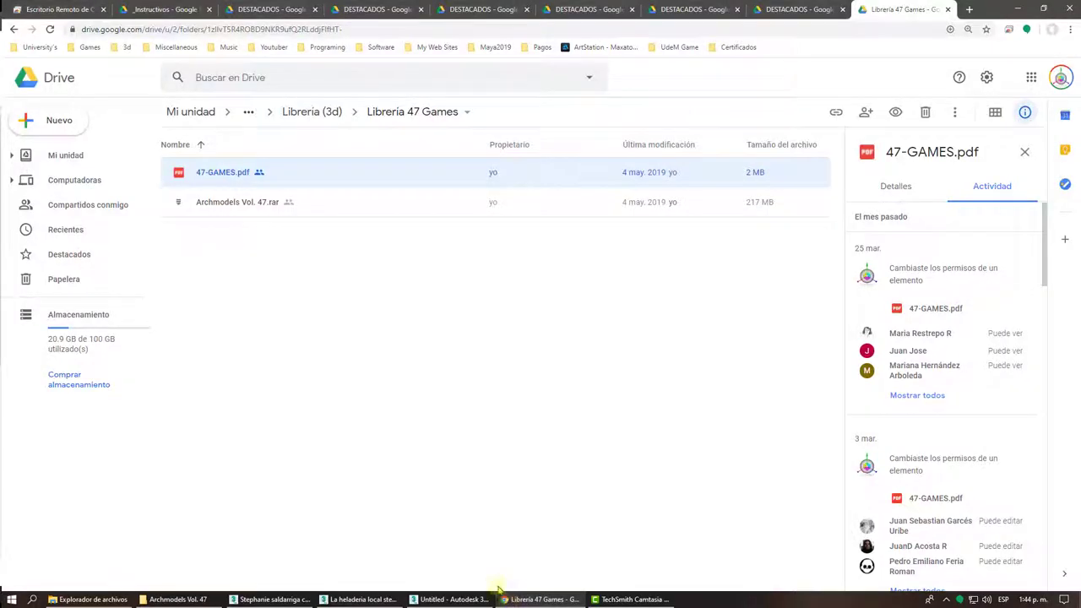
{"action": "left_click", "coordinate": [217, 205]}
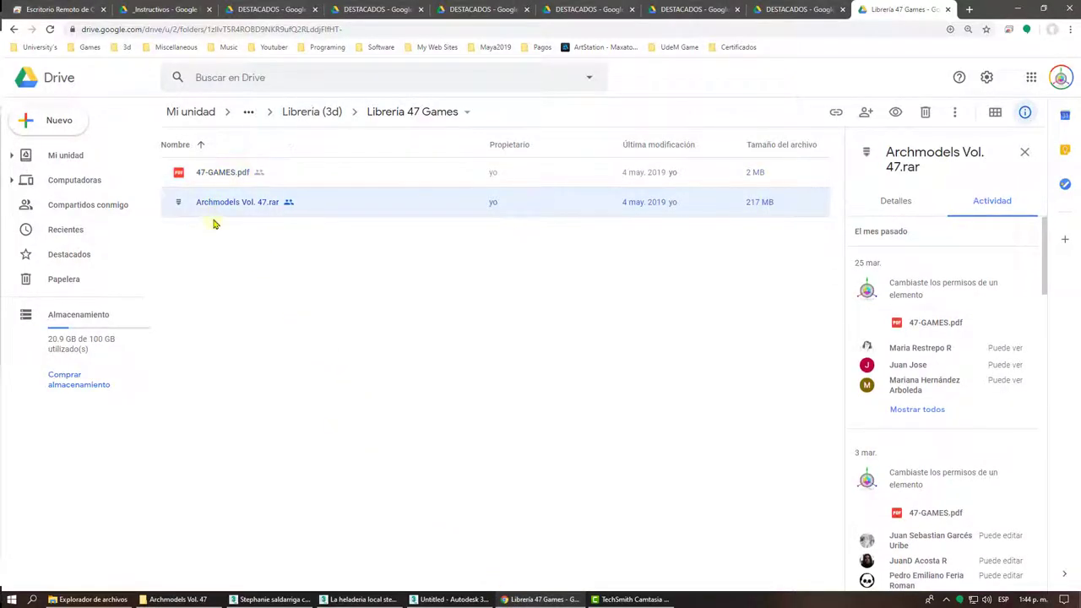
Step: Browse Archmodels Vol. 47 on disk, peeking into TEXTURES before opening the VRAY folder
{"action": "left_click", "coordinate": [178, 598]}
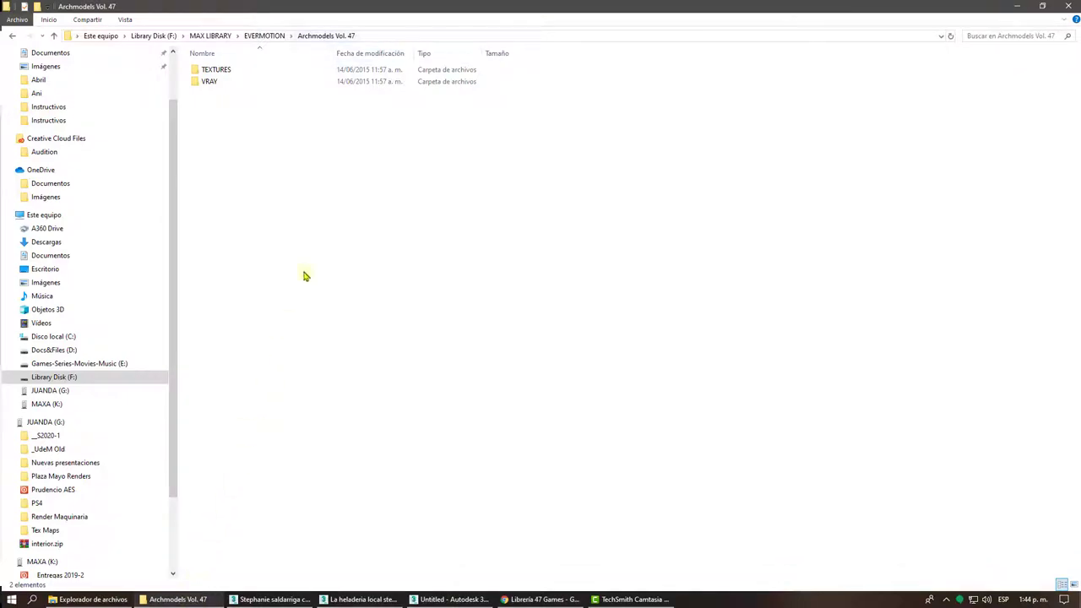
{"action": "double_click", "coordinate": [225, 71]}
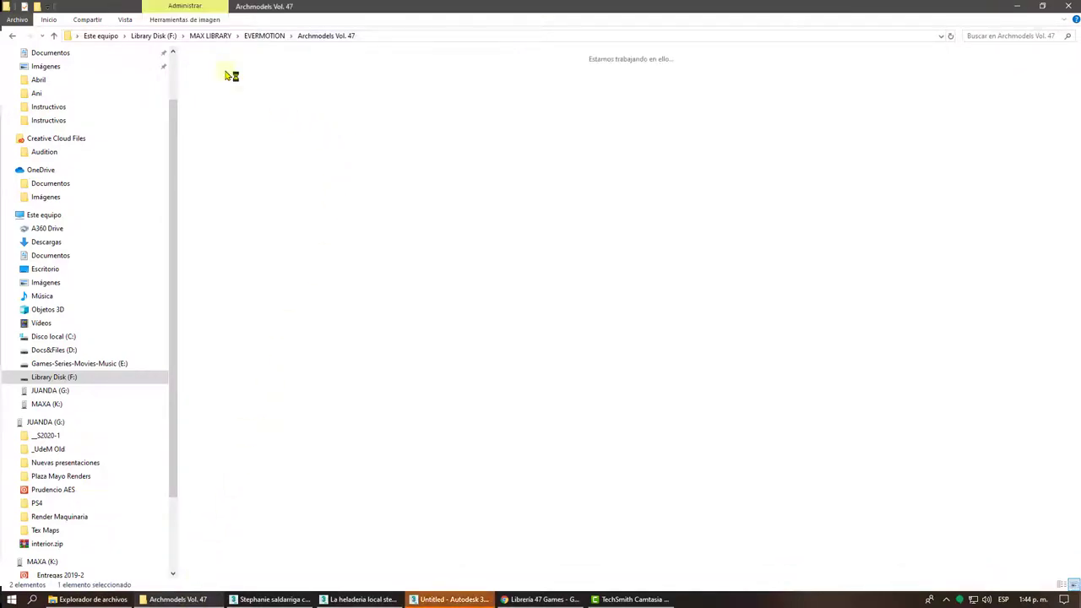
{"action": "scroll", "coordinate": [447, 161], "scroll_direction": "down", "scroll_amount": 10}
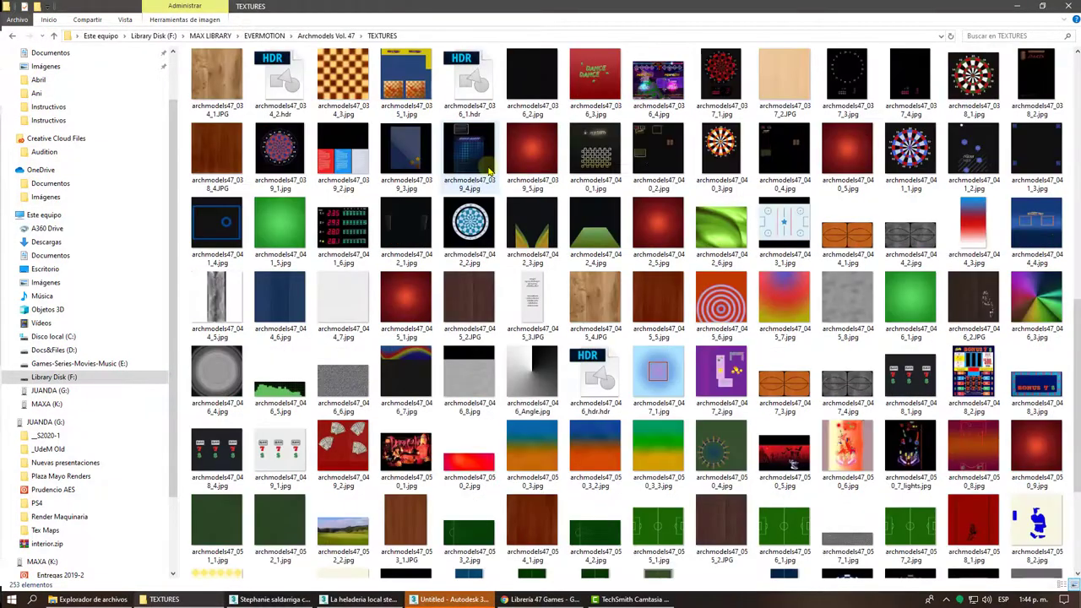
{"action": "scroll", "coordinate": [363, 78], "scroll_direction": "up", "scroll_amount": 10}
{"action": "left_click", "coordinate": [325, 36]}
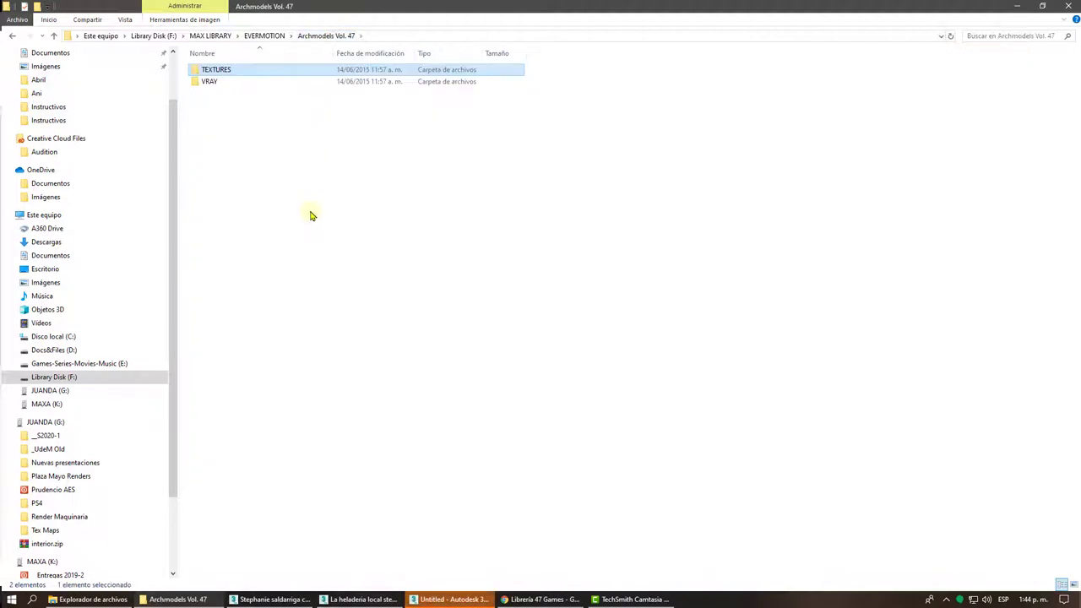
{"action": "left_click", "coordinate": [210, 84]}
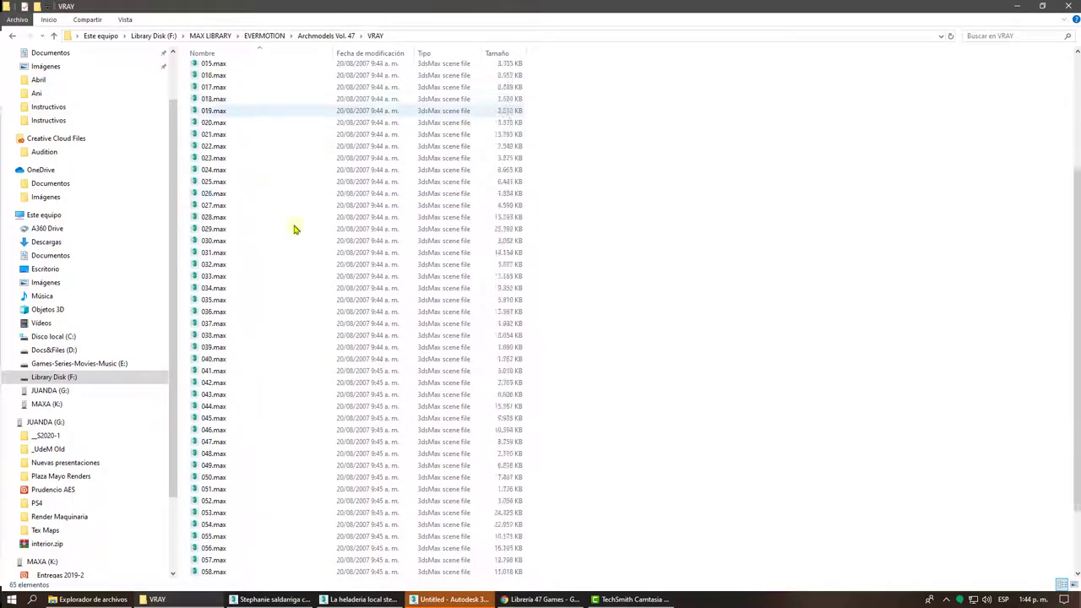
Step: Check the 47-GAMES.pdf catalogue, then drag 008.max into 3ds Max and choose Open File
{"action": "left_click", "coordinate": [527, 601]}
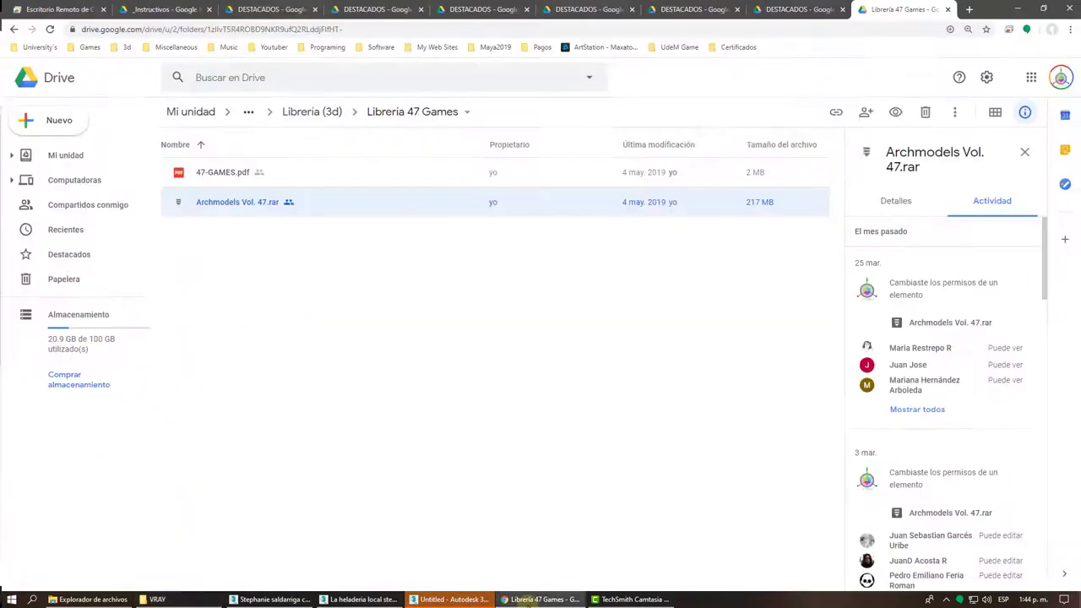
{"action": "double_click", "coordinate": [231, 173]}
{"action": "scroll", "coordinate": [231, 173], "scroll_direction": "down", "scroll_amount": 5}
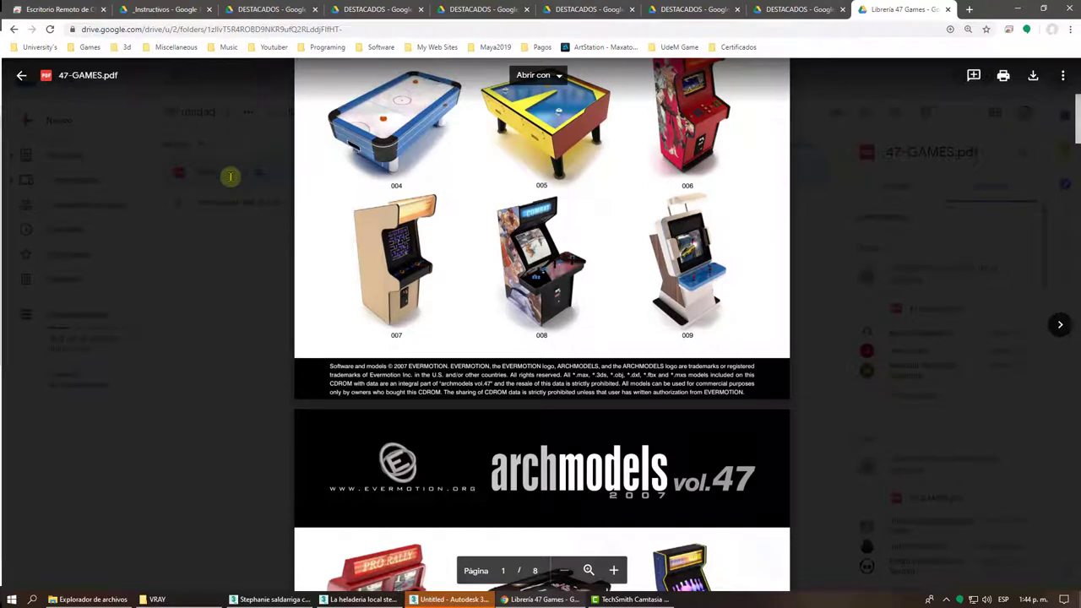
{"action": "left_click", "coordinate": [160, 600]}
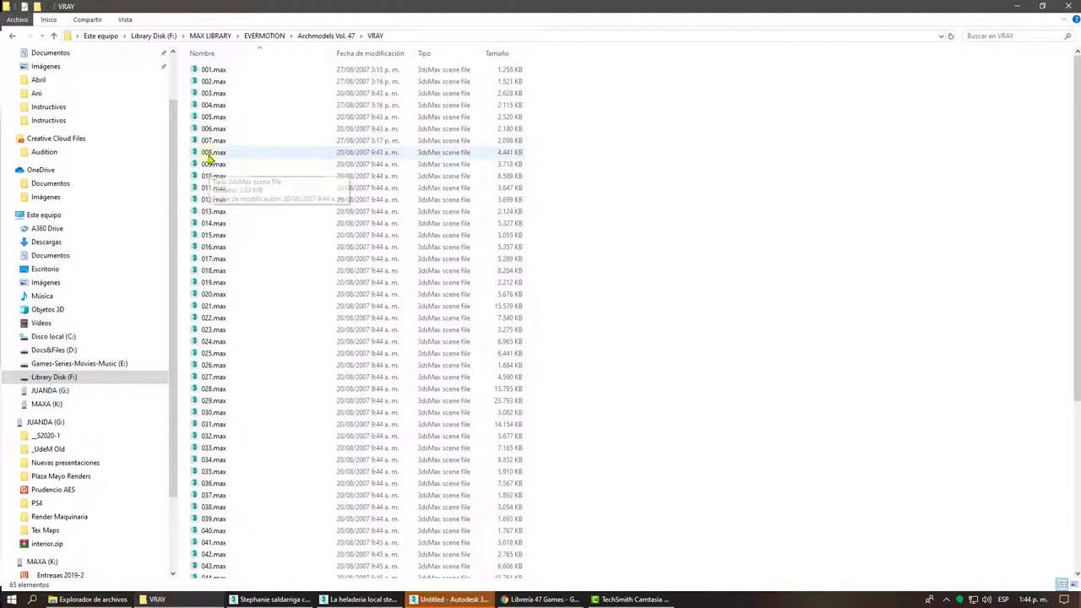
{"action": "mouse_move", "coordinate": [209, 157]}
{"action": "left_mouse_down"}
{"action": "mouse_move", "coordinate": [470, 601]}
{"action": "mouse_move", "coordinate": [673, 420]}
{"action": "left_mouse_up"}
{"action": "left_click", "coordinate": [687, 429]}
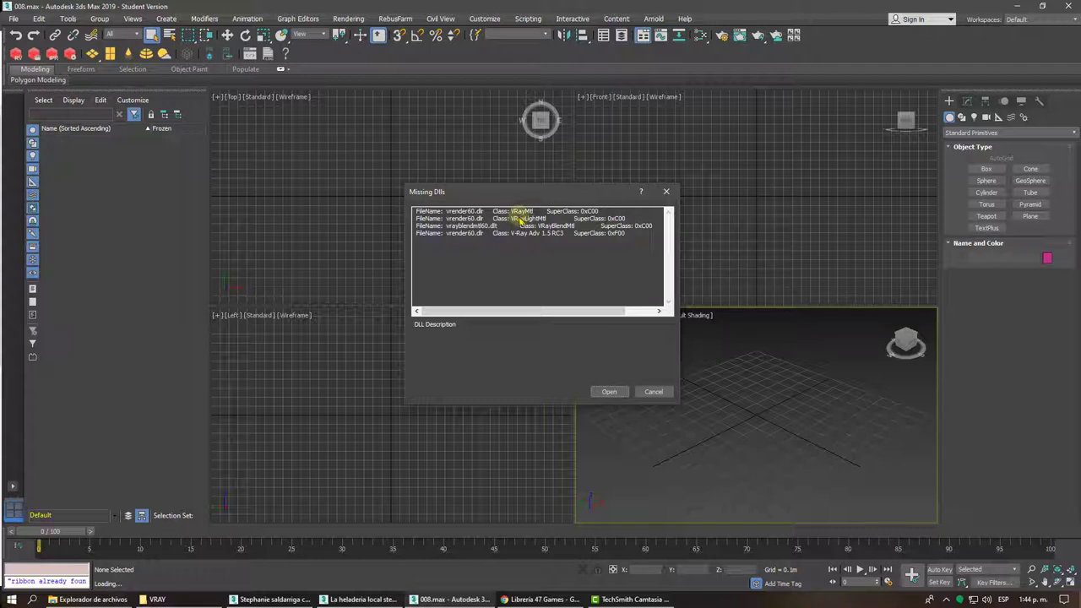
Step: Dismiss Missing DLLs, answer the gamma prompt, adopt the file's inch units, and skip missing textures
{"action": "left_click", "coordinate": [608, 392]}
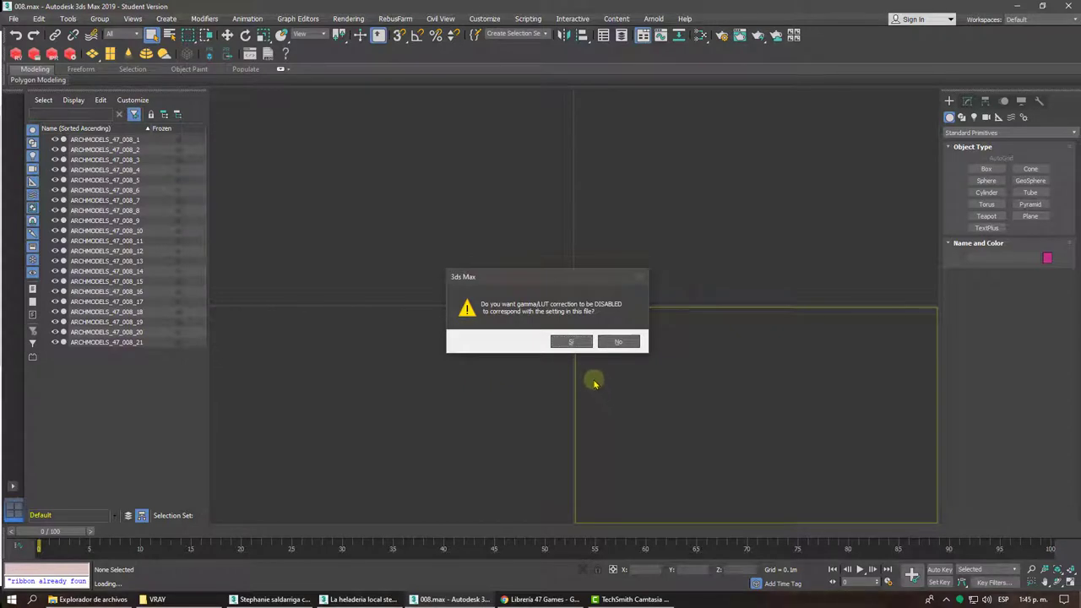
{"action": "left_click", "coordinate": [565, 341]}
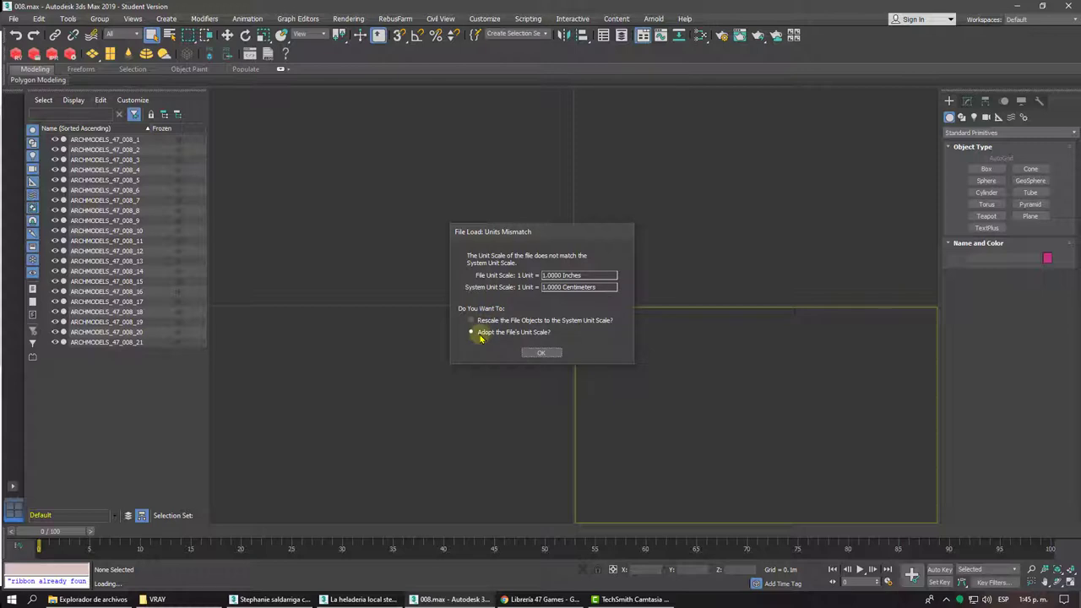
{"action": "left_click", "coordinate": [543, 355]}
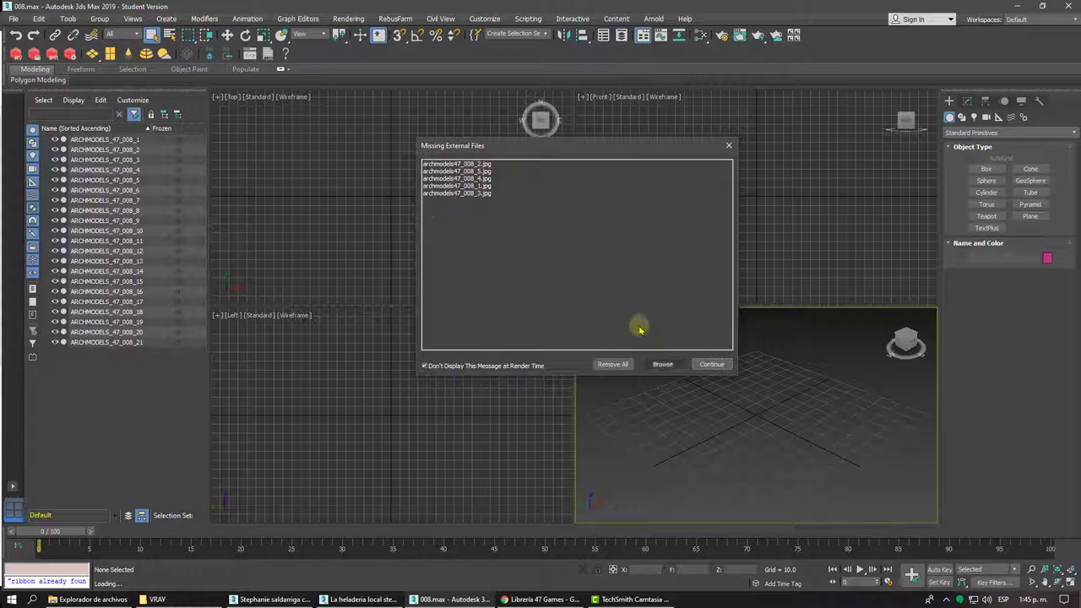
{"action": "left_click", "coordinate": [710, 364]}
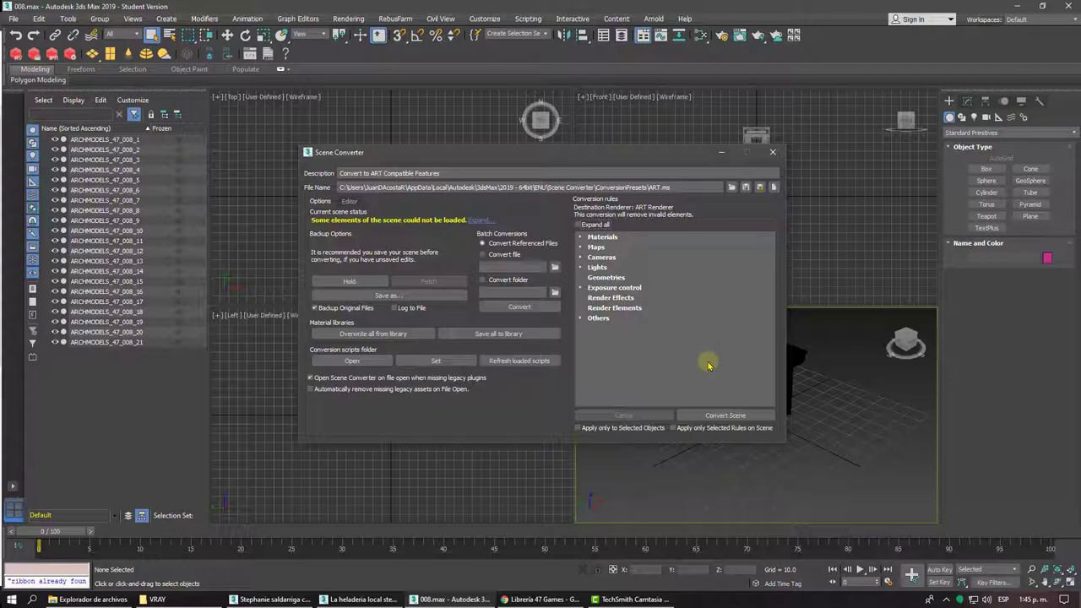
Step: Reposition the Scene Converter, glance at its Editor and Options tabs, and close it unconverted
{"action": "left_click_drag", "start_coordinate": [360, 153], "coordinate": [346, 156]}
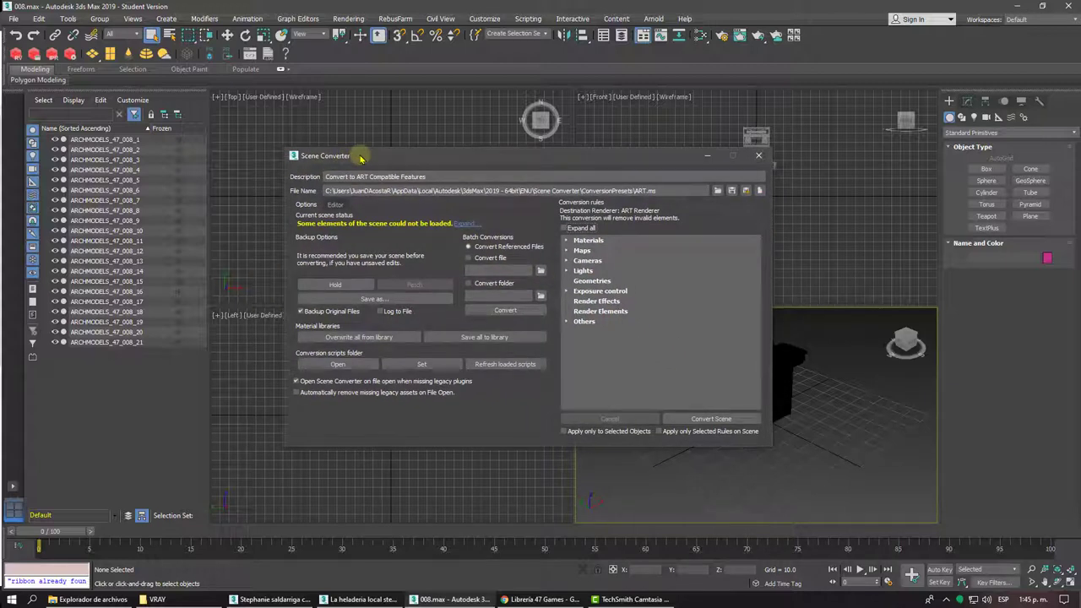
{"action": "left_click_drag", "start_coordinate": [353, 165], "coordinate": [369, 169]}
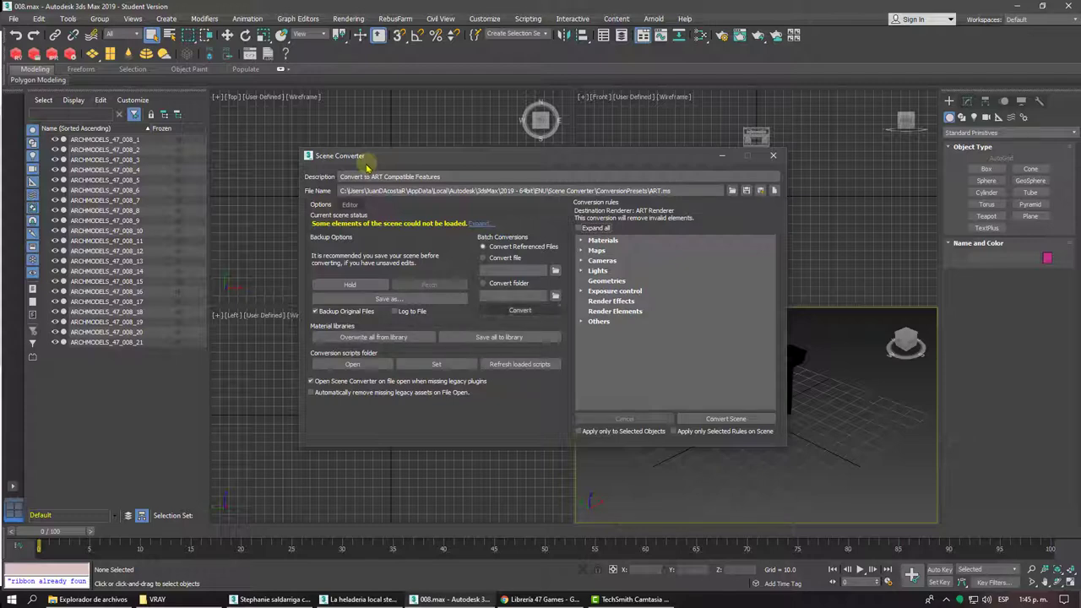
{"action": "left_click", "coordinate": [349, 205]}
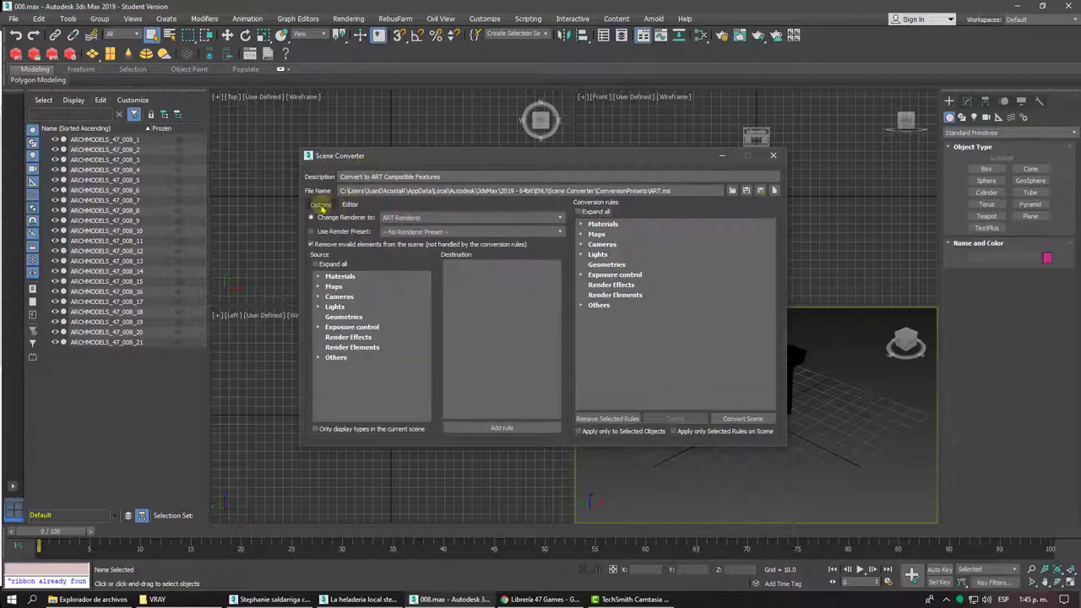
{"action": "left_click", "coordinate": [321, 206]}
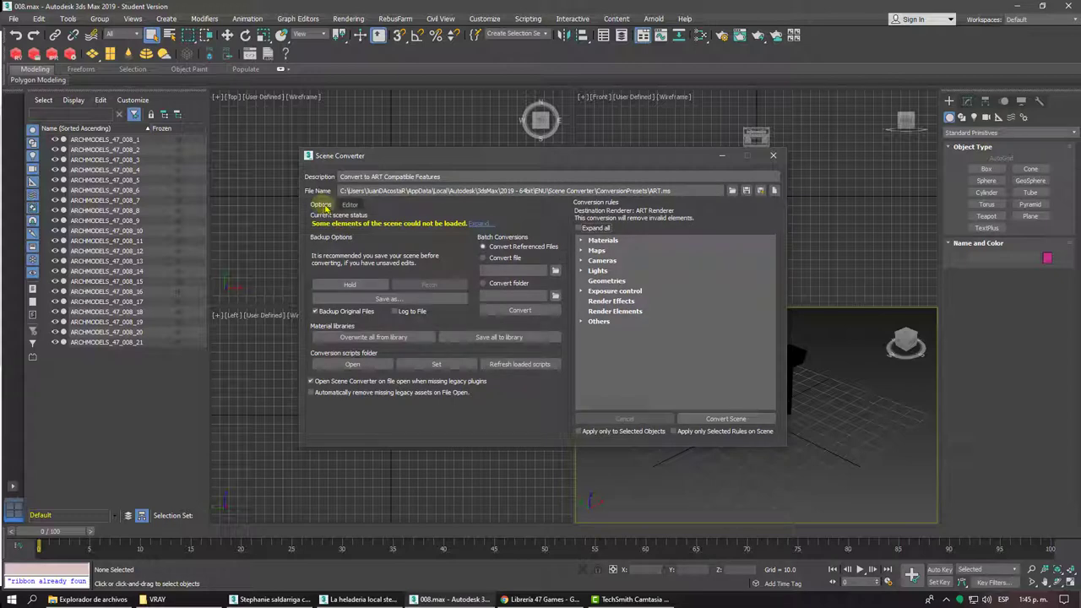
{"action": "left_click", "coordinate": [773, 155]}
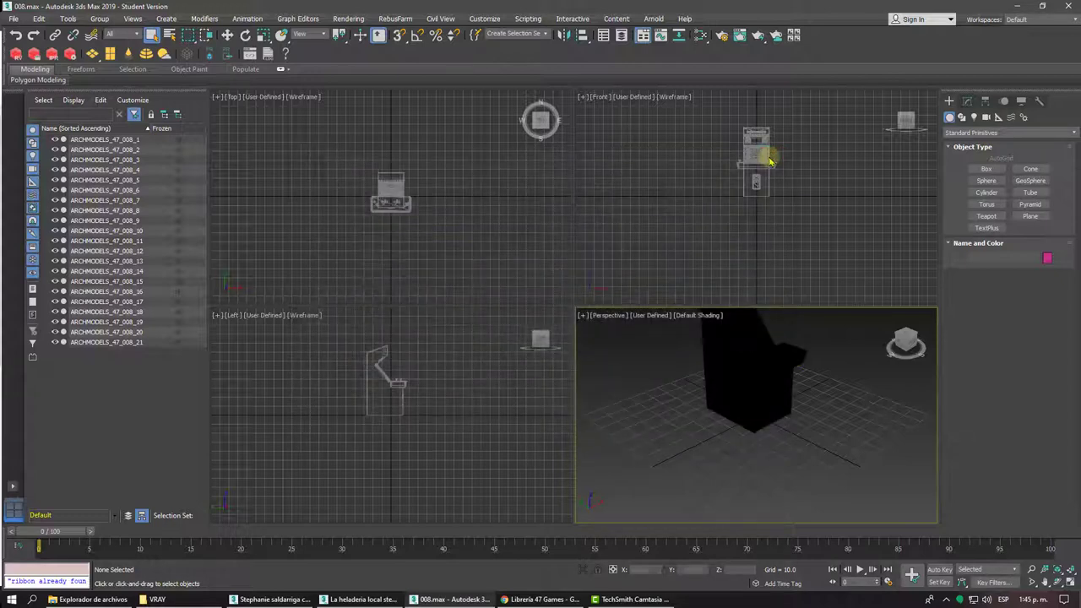
Step: Reopen the Scene Converter from the Rendering menu and close it again
{"action": "left_click", "coordinate": [342, 18]}
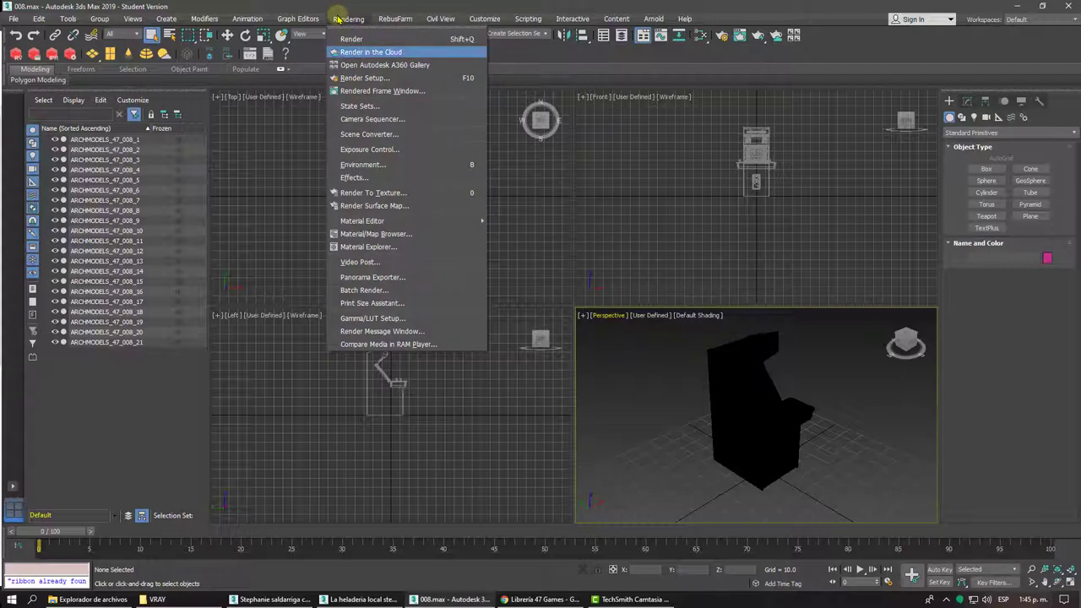
{"action": "left_click", "coordinate": [369, 134]}
{"action": "left_click", "coordinate": [772, 153]}
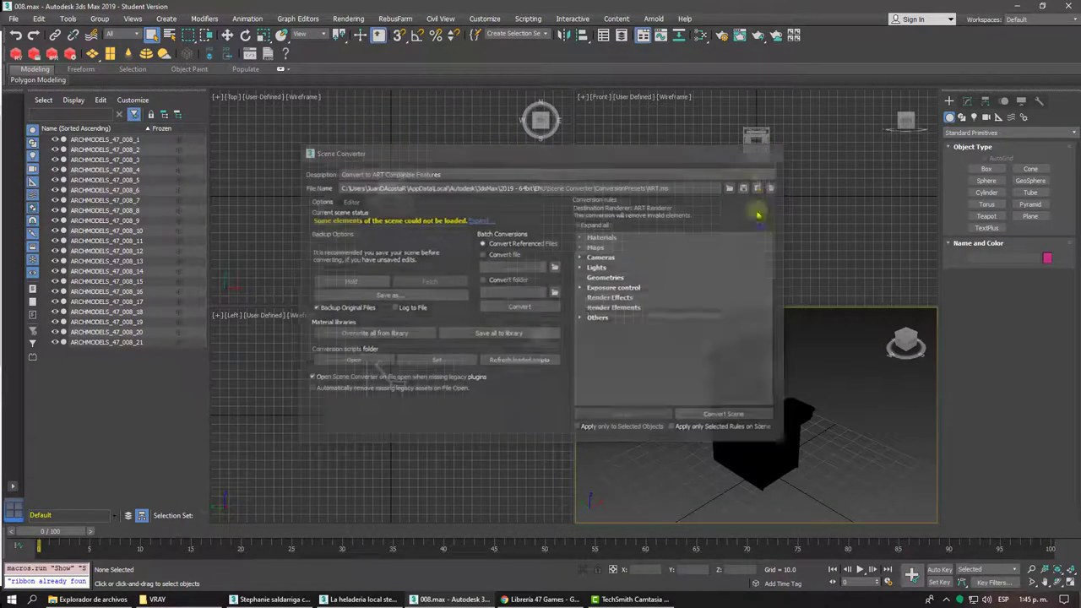
Step: Maximize the Perspective viewport with Alt+W, orbit the cabinet, and open the Slate Material Editor
{"action": "key", "text": "alt+w"}
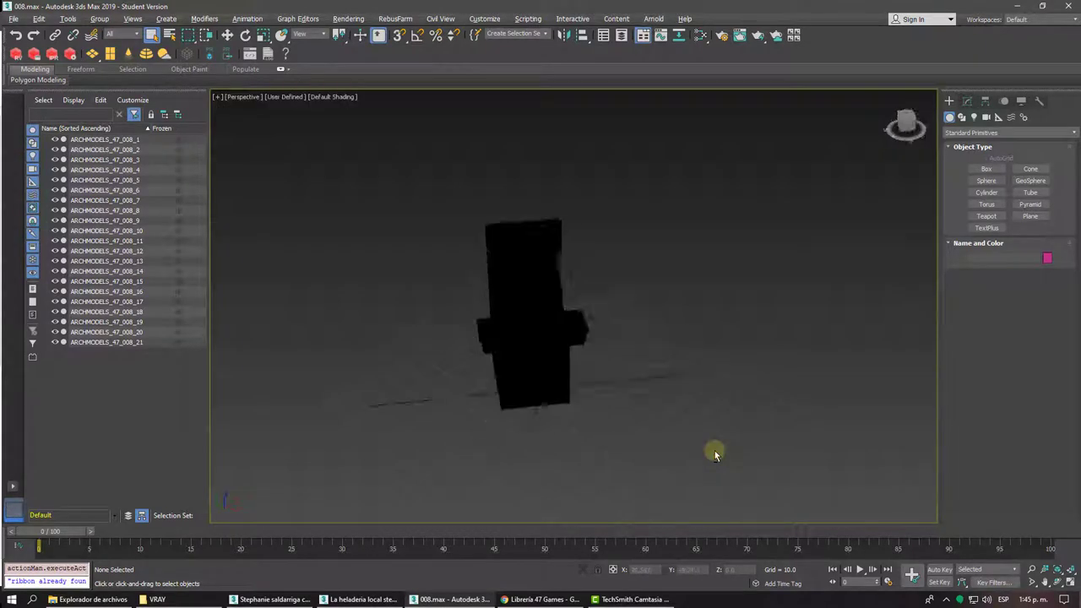
{"action": "middle_click_drag", "start_coordinate": [715, 455], "coordinate": [709, 314], "text": "alt"}
{"action": "scroll", "coordinate": [715, 450], "scroll_direction": "up", "scroll_amount": 5}
{"action": "scroll", "coordinate": [714, 450], "scroll_direction": "down", "scroll_amount": 4}
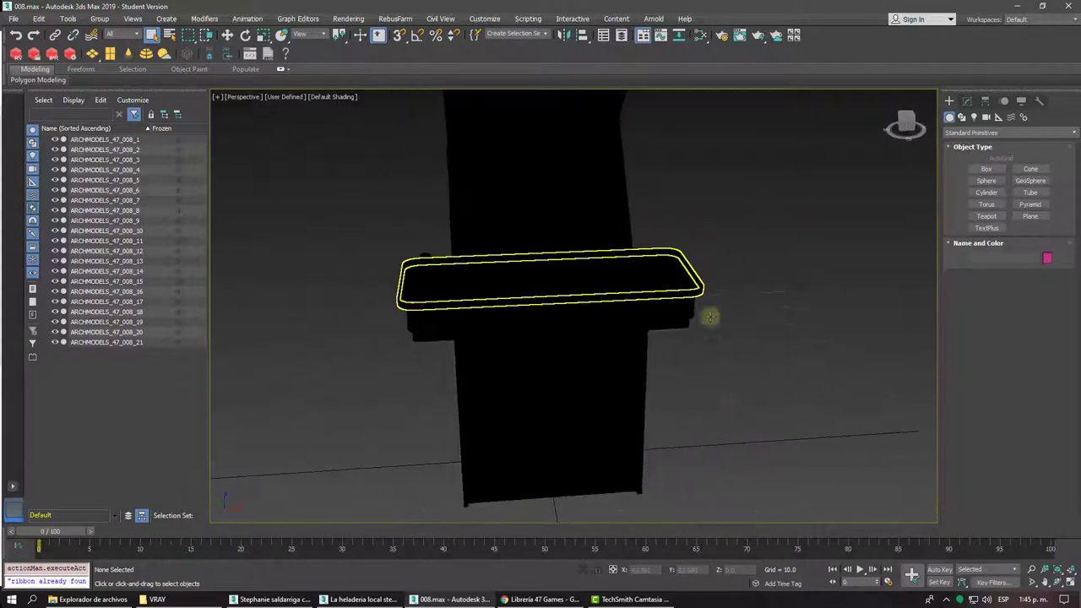
{"action": "left_click", "coordinate": [702, 36]}
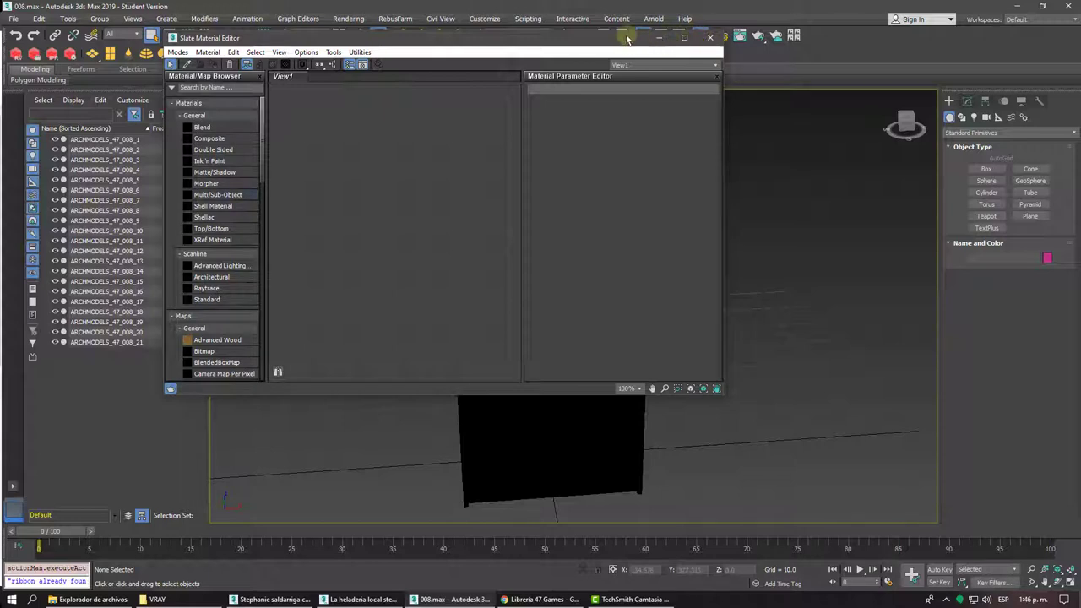
Step: Reposition the Slate Material Editor, browse its material list, then close it to reveal the black cabinet
{"action": "left_click_drag", "start_coordinate": [503, 42], "coordinate": [615, 81]}
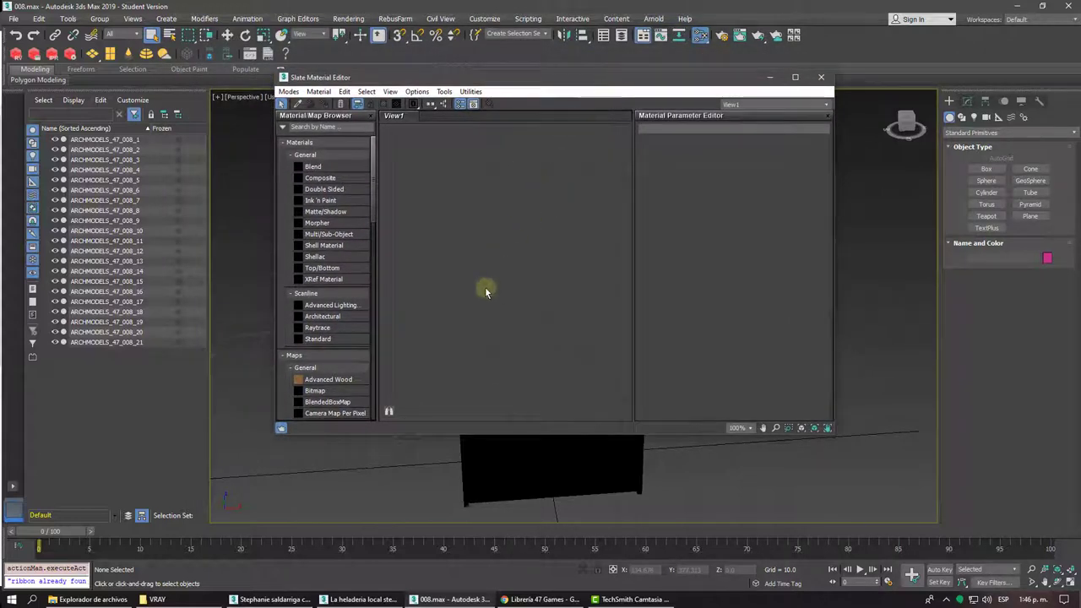
{"action": "scroll", "coordinate": [347, 311], "scroll_direction": "down", "scroll_amount": 5}
{"action": "scroll", "coordinate": [344, 313], "scroll_direction": "down", "scroll_amount": 5}
{"action": "scroll", "coordinate": [344, 313], "scroll_direction": "up", "scroll_amount": 5}
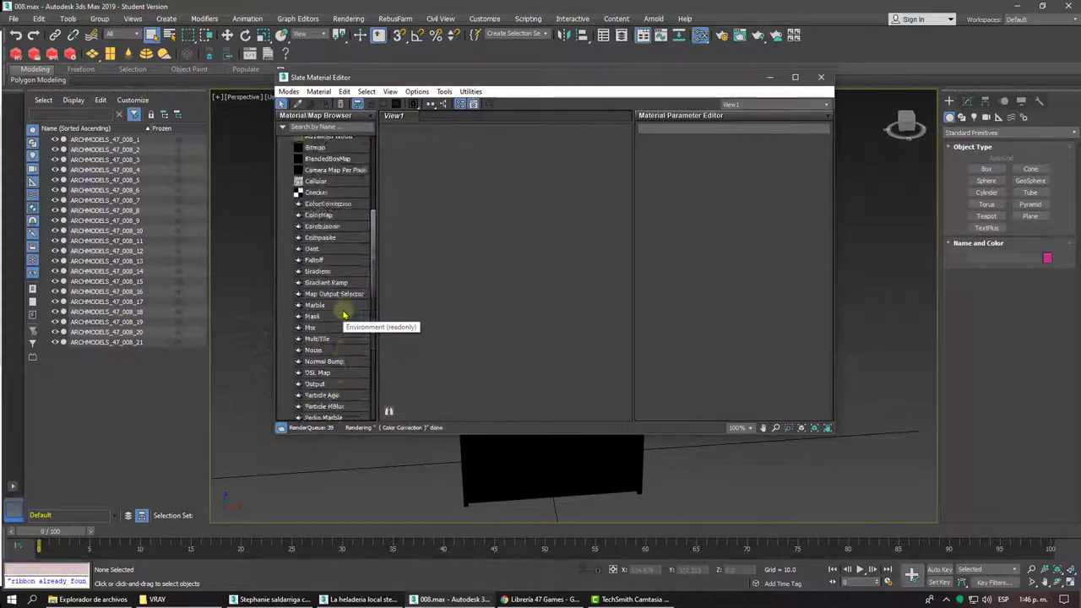
{"action": "scroll", "coordinate": [344, 313], "scroll_direction": "up", "scroll_amount": 5}
{"action": "left_click", "coordinate": [820, 78]}
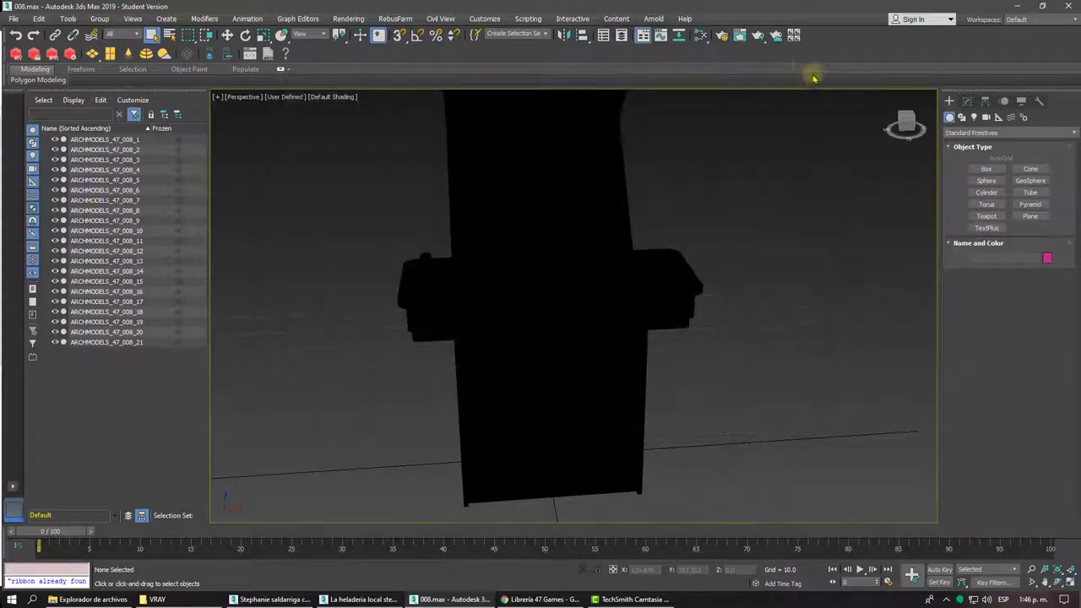
Step: Set the production renderer to Arnold in Render Setup and reopen the Slate Material Editor
{"action": "left_click", "coordinate": [722, 38]}
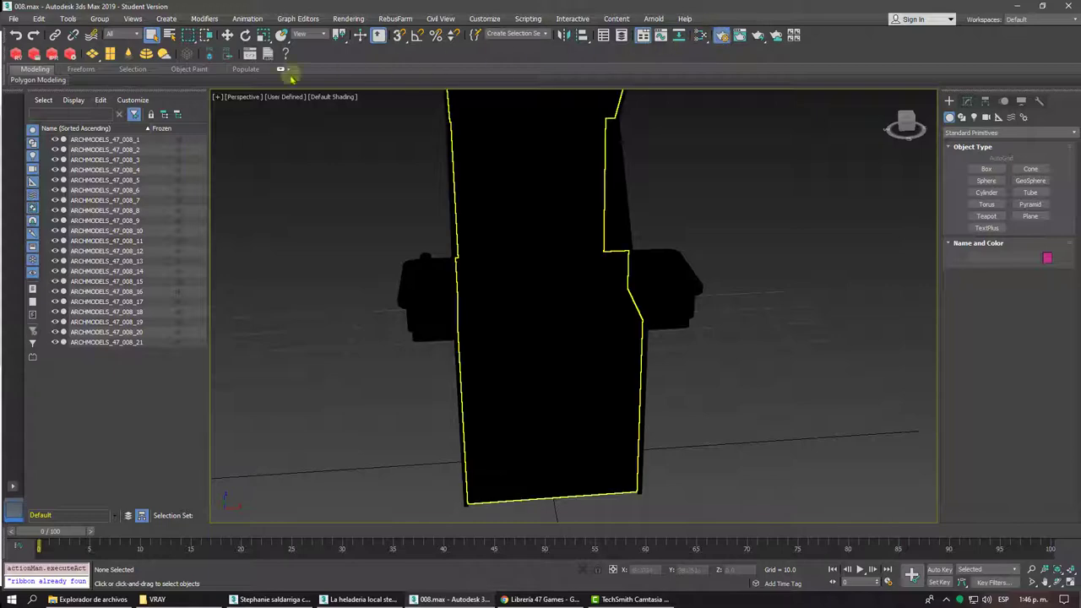
{"action": "left_click_drag", "start_coordinate": [110, 78], "coordinate": [622, 83]}
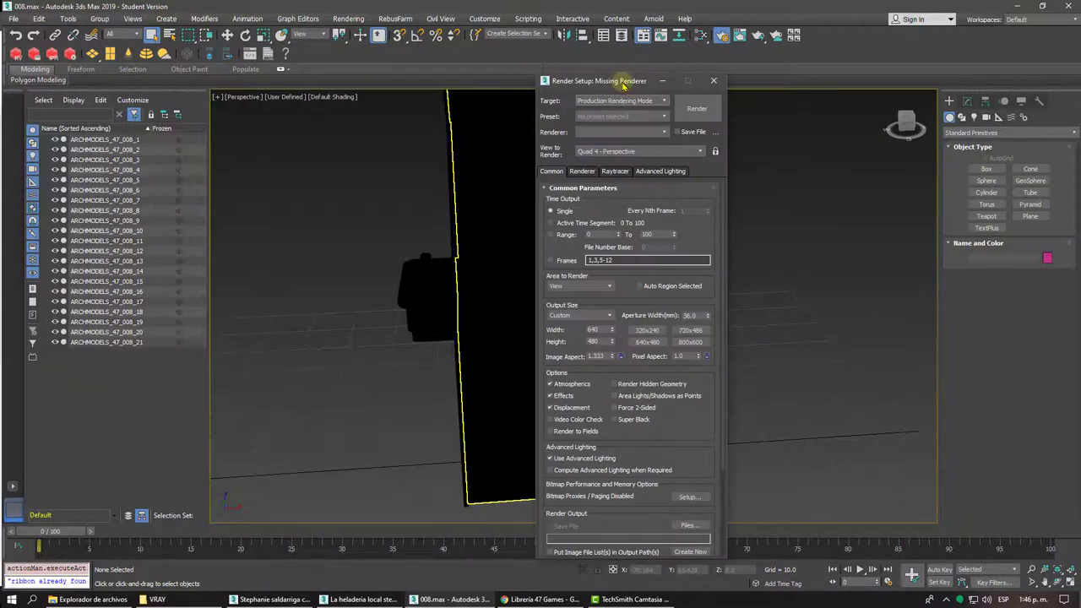
{"action": "left_click", "coordinate": [602, 132]}
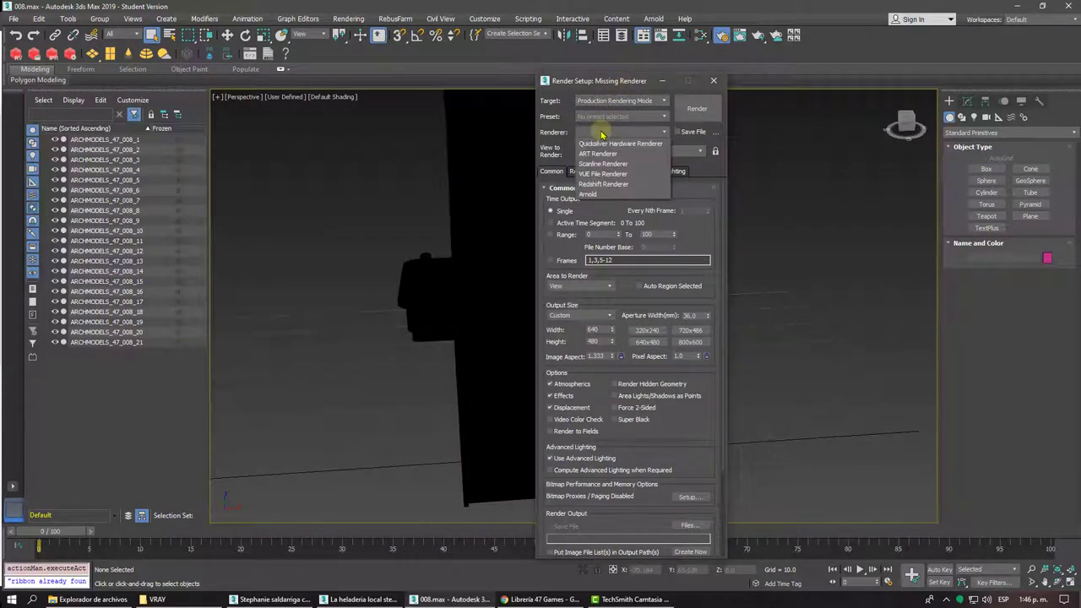
{"action": "left_click", "coordinate": [589, 195]}
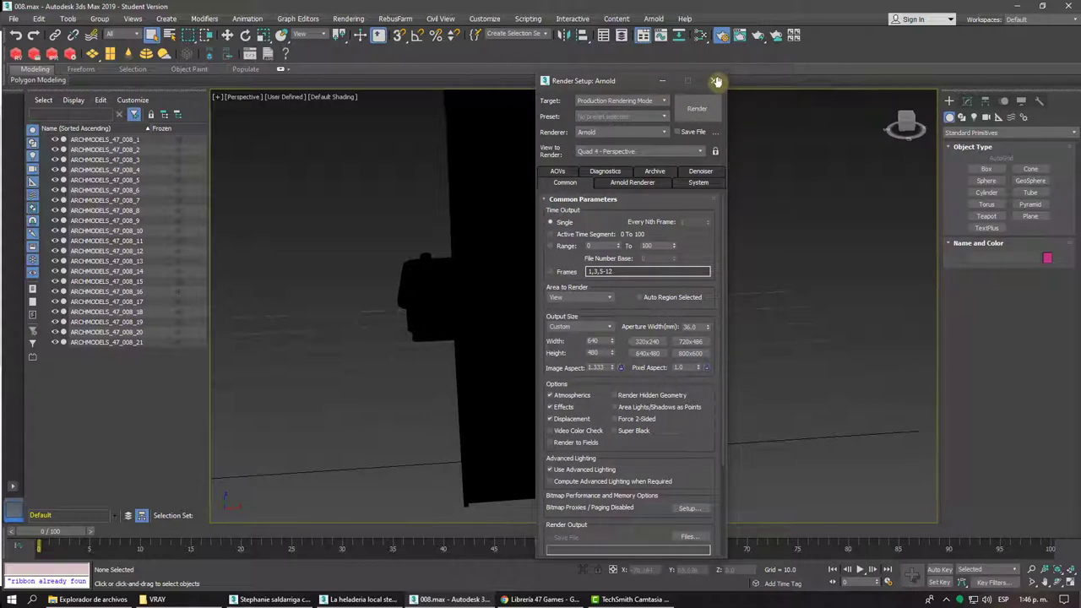
{"action": "left_click", "coordinate": [719, 82]}
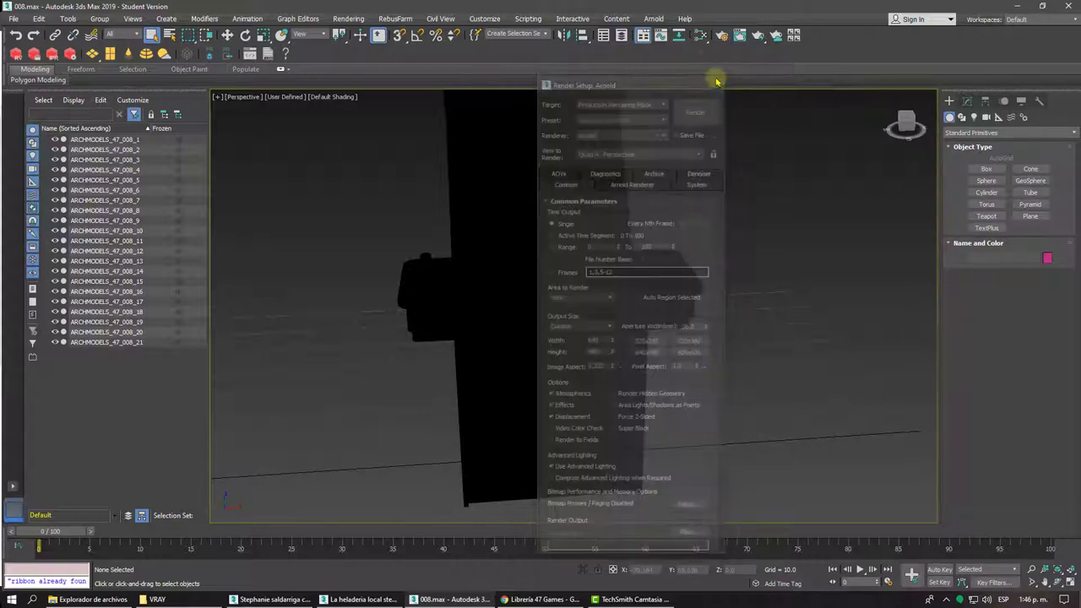
{"action": "left_click", "coordinate": [699, 37]}
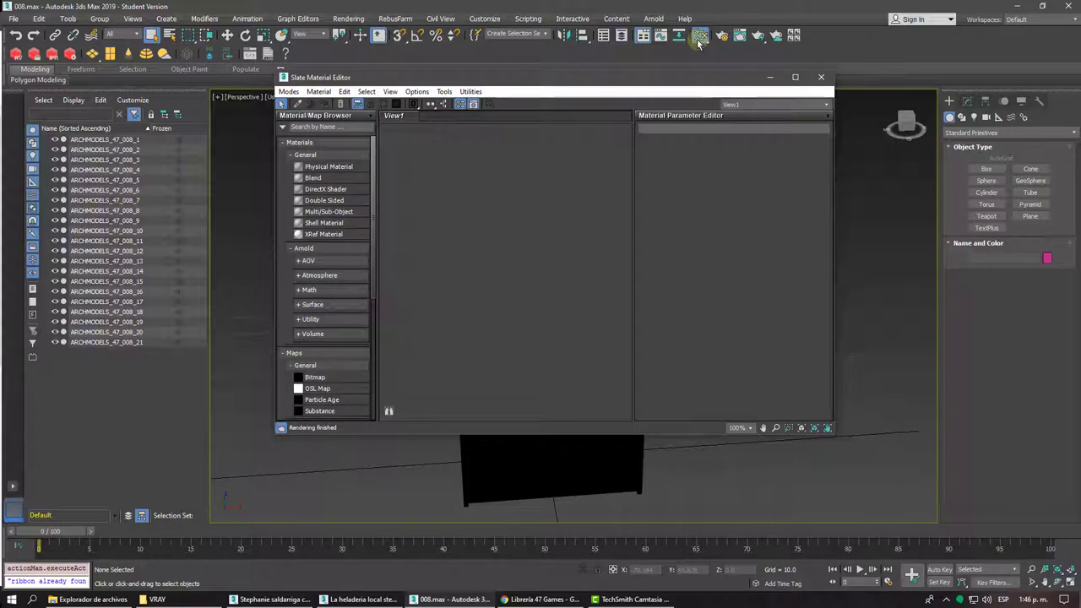
Step: Place the first scene material in View1 as an instance and spread out its Material #3 and #4 nodes
{"action": "left_click_drag", "start_coordinate": [489, 81], "coordinate": [752, 83]}
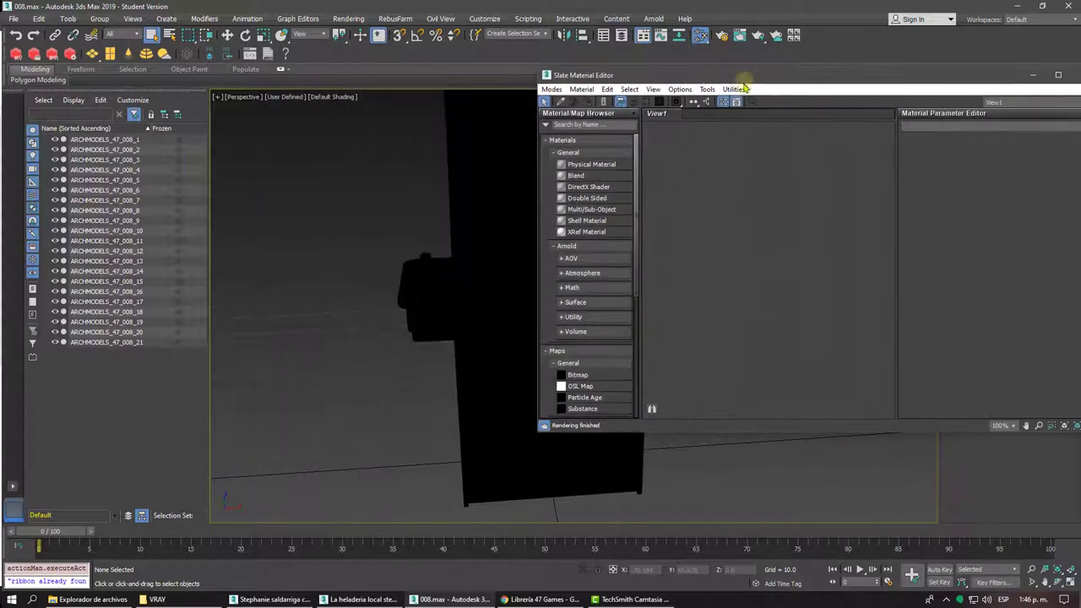
{"action": "scroll", "coordinate": [597, 289], "scroll_direction": "down", "scroll_amount": 5}
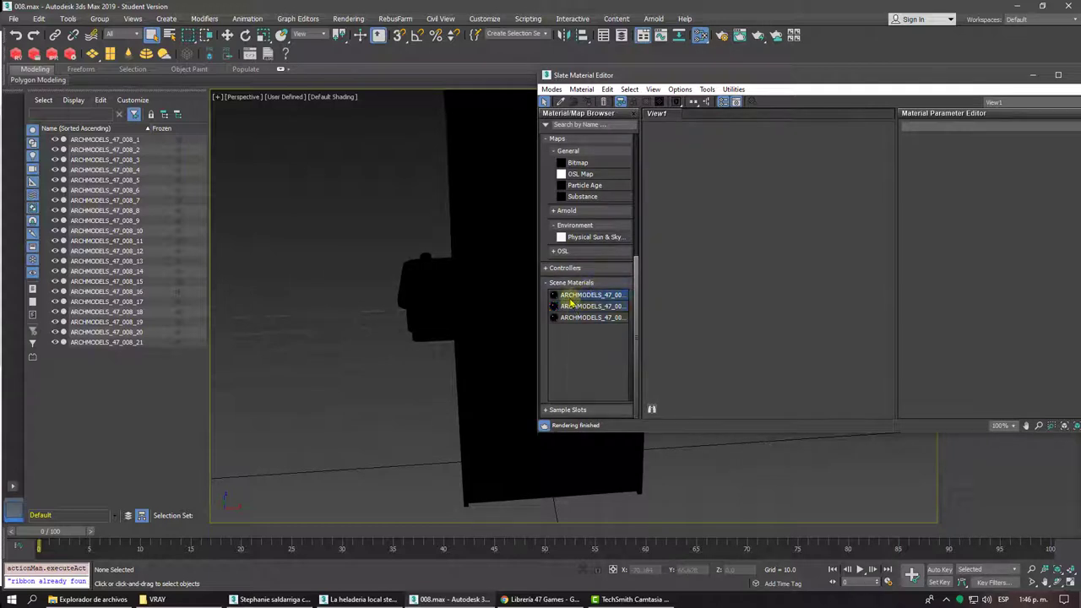
{"action": "left_click_drag", "start_coordinate": [583, 296], "coordinate": [760, 202]}
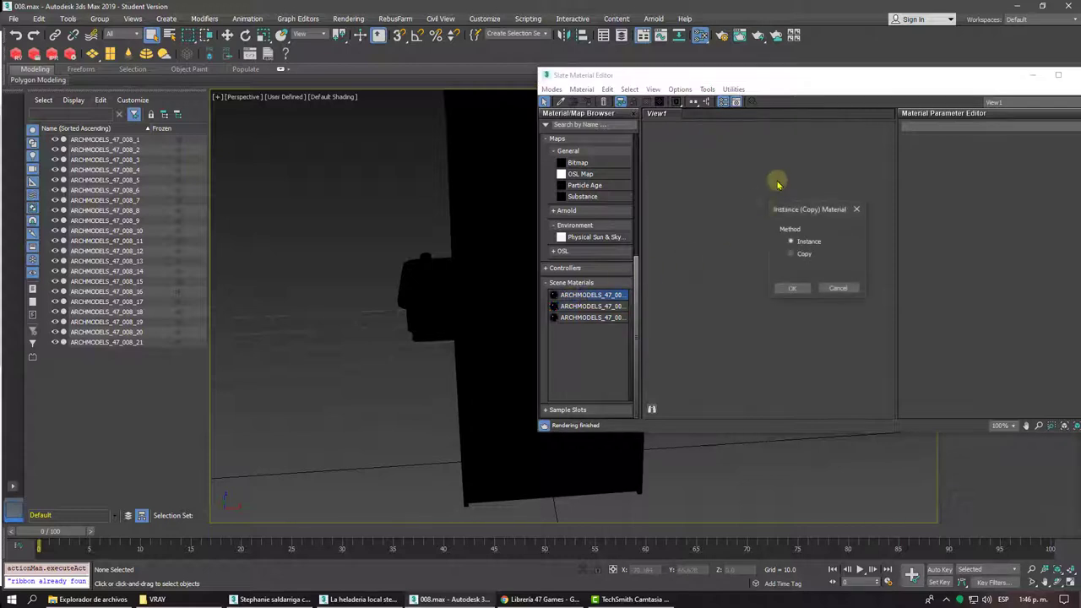
{"action": "left_click", "coordinate": [787, 289]}
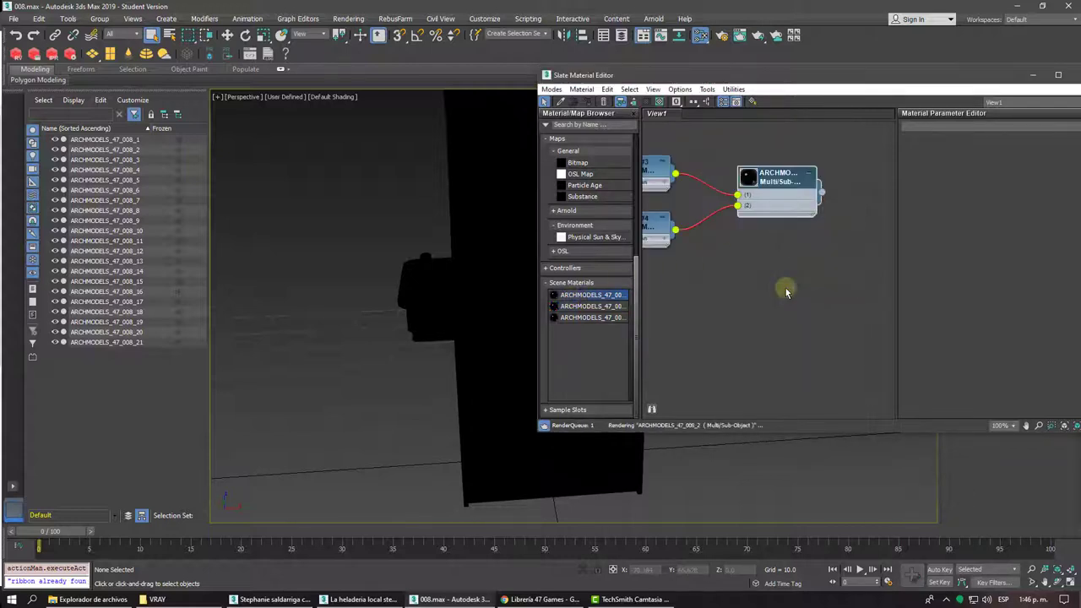
{"action": "left_click", "coordinate": [762, 240]}
{"action": "left_click_drag", "start_coordinate": [763, 241], "coordinate": [687, 254]}
{"action": "left_click_drag", "start_coordinate": [765, 181], "coordinate": [691, 166]}
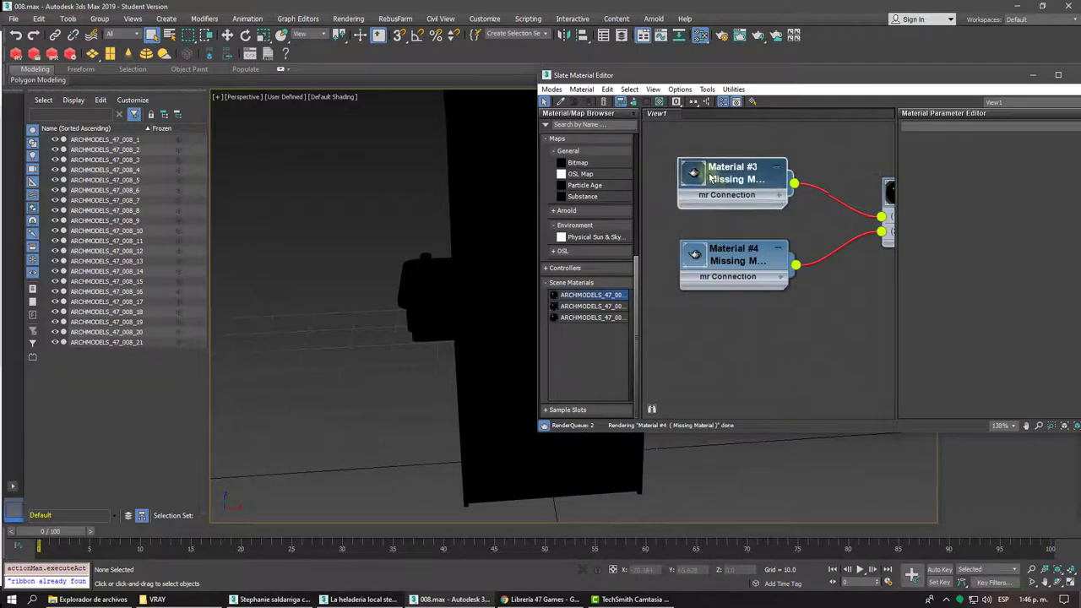
{"action": "scroll", "coordinate": [717, 177], "scroll_direction": "up", "scroll_amount": 2}
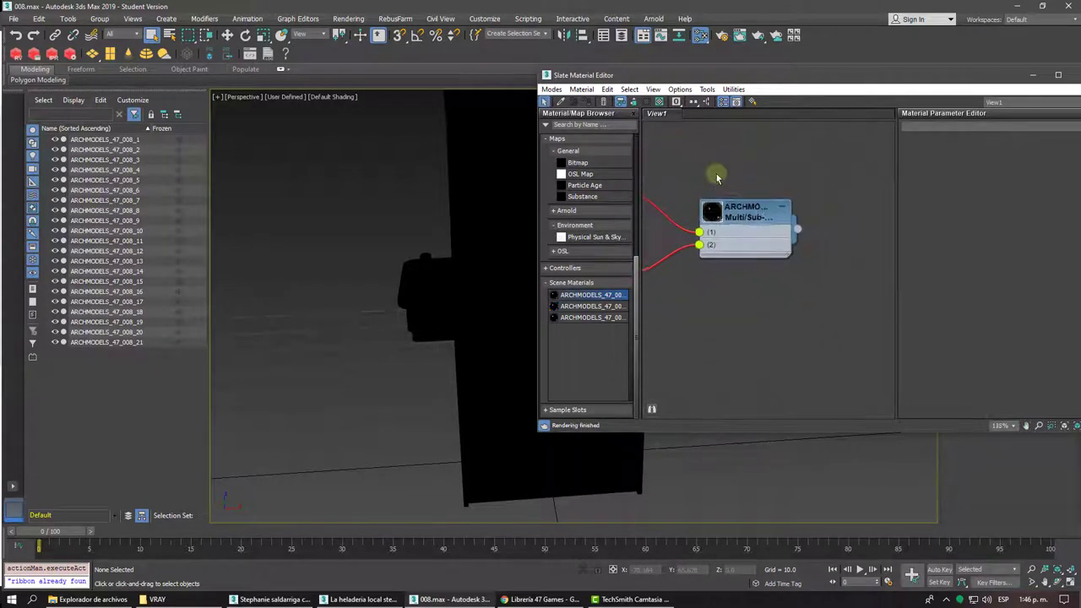
{"action": "scroll", "coordinate": [716, 175], "scroll_direction": "down", "scroll_amount": 2}
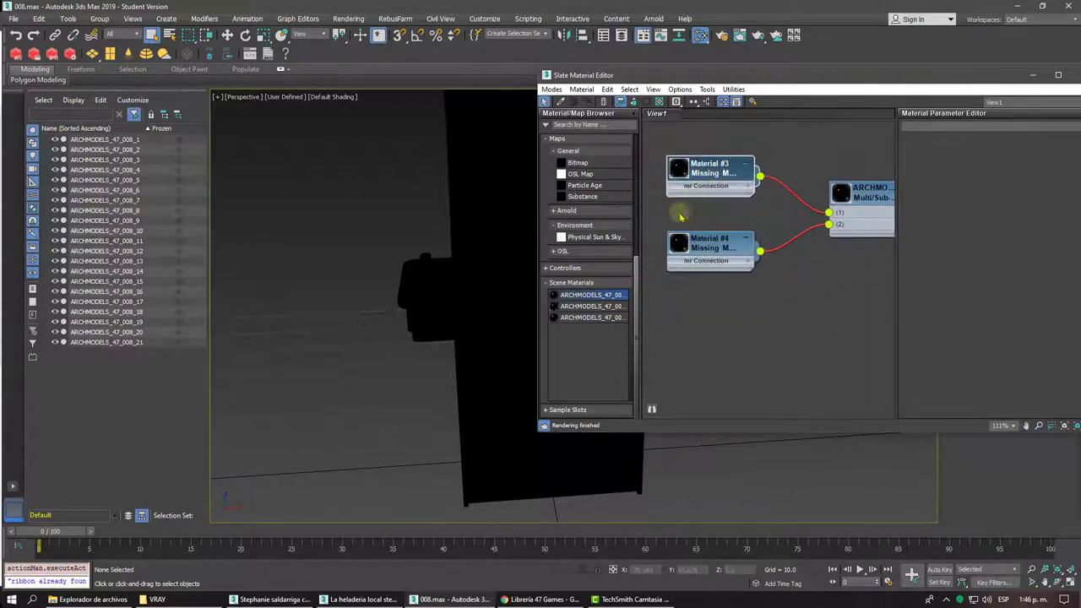
Step: Instance the third scene material into View1, arrange its Multi/Sub tree, and select the slanted top panel
{"action": "left_click", "coordinate": [584, 316]}
{"action": "left_click_drag", "start_coordinate": [652, 328], "coordinate": [811, 326]}
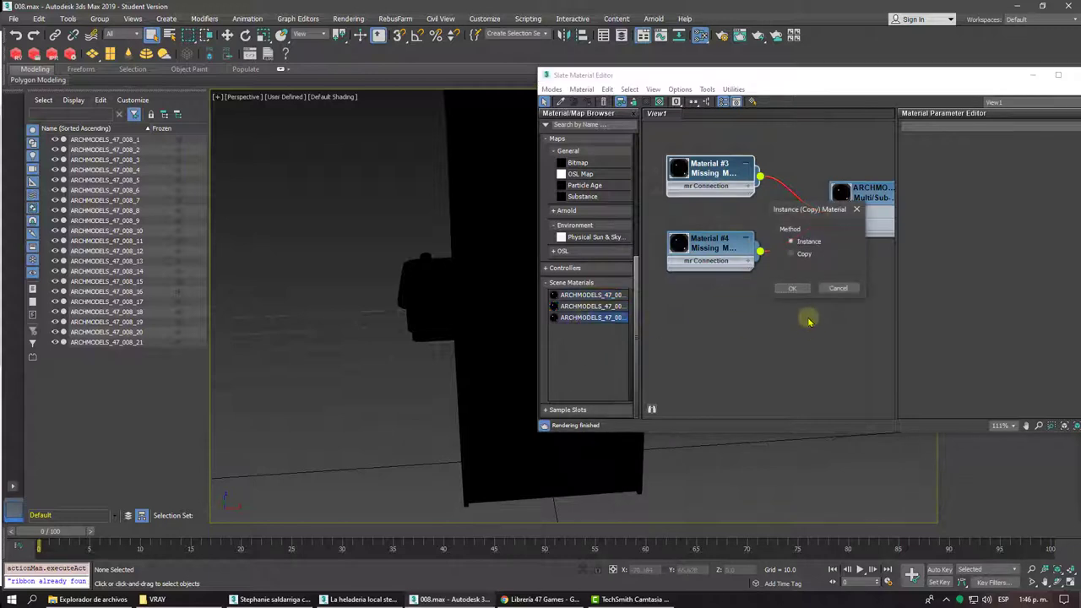
{"action": "left_click", "coordinate": [794, 289]}
{"action": "scroll", "coordinate": [806, 283], "scroll_direction": "down", "scroll_amount": 3}
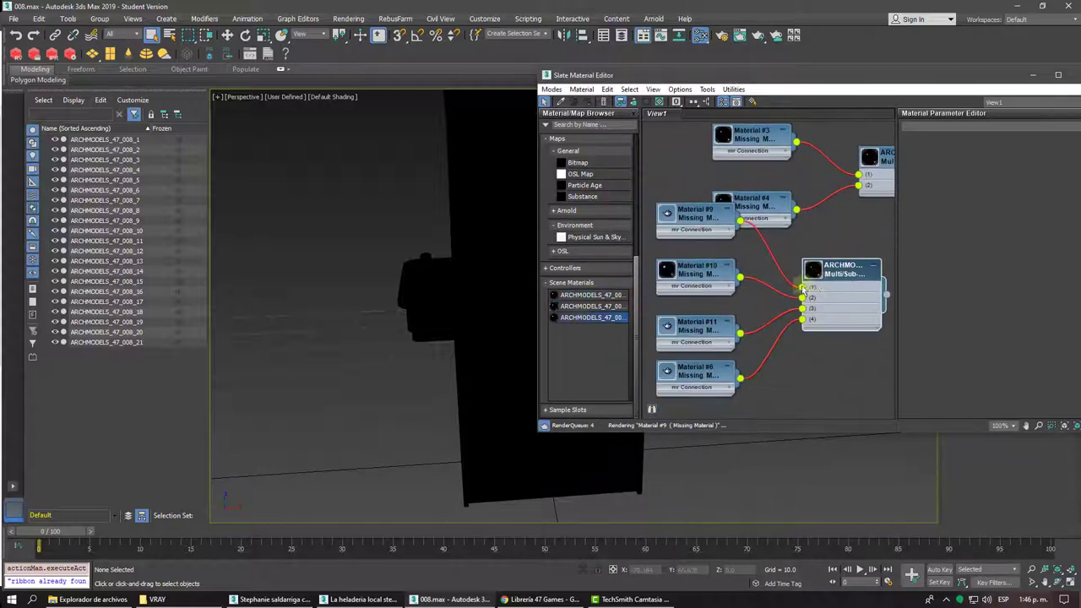
{"action": "left_click_drag", "start_coordinate": [840, 273], "coordinate": [743, 334]}
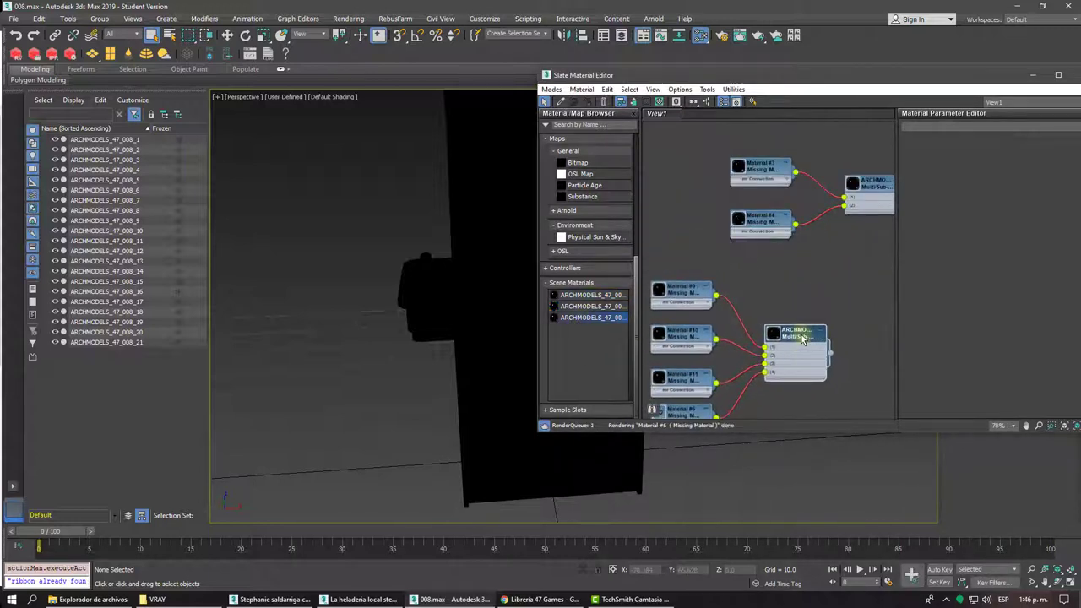
{"action": "middle_click_drag", "start_coordinate": [874, 336], "coordinate": [803, 340]}
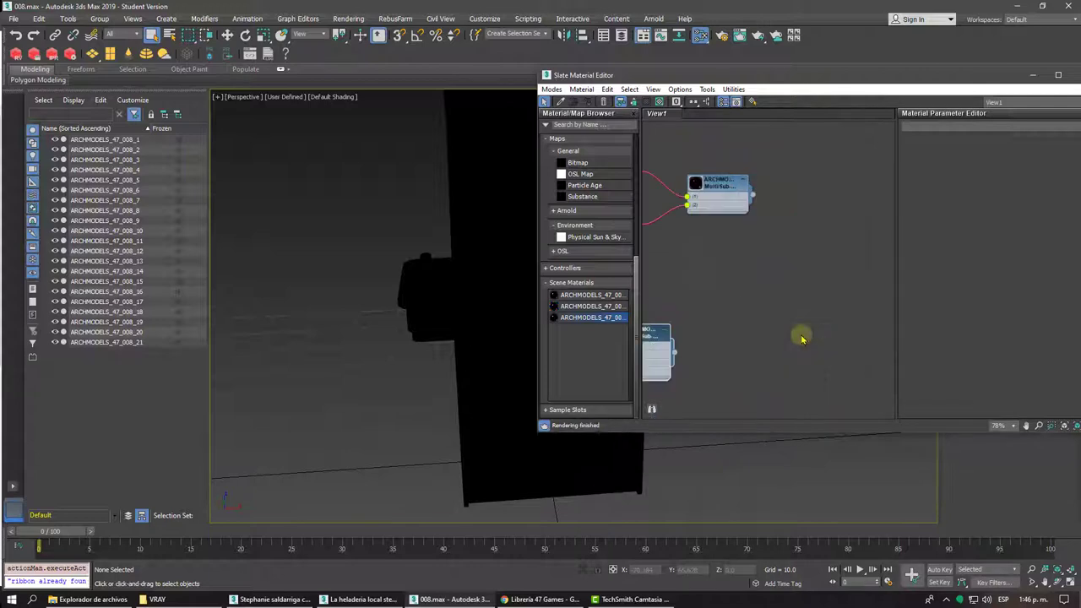
{"action": "left_click", "coordinate": [463, 200]}
Step: Isolate the slanted top panel with Alt+Q and orbit around it
{"action": "key", "text": "z"}
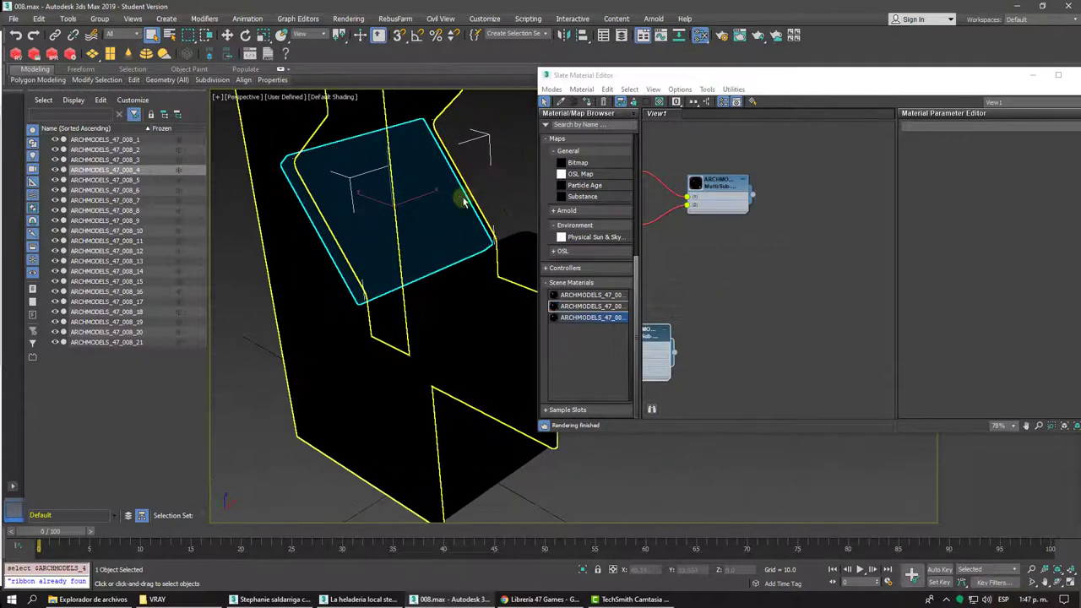
{"action": "key", "text": "alt+q"}
{"action": "middle_click_drag", "start_coordinate": [462, 196], "coordinate": [483, 169]}
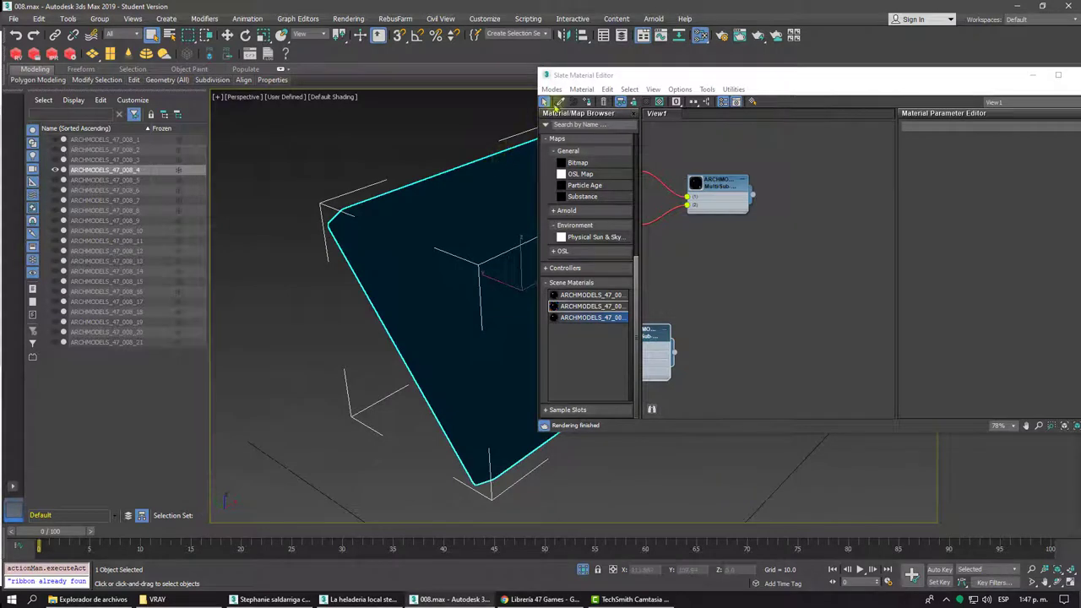
Step: Eyedrop the panel's Multi/Sub material into View1, showing missing Material #6 and #7
{"action": "left_click", "coordinate": [558, 102]}
{"action": "left_click", "coordinate": [467, 184]}
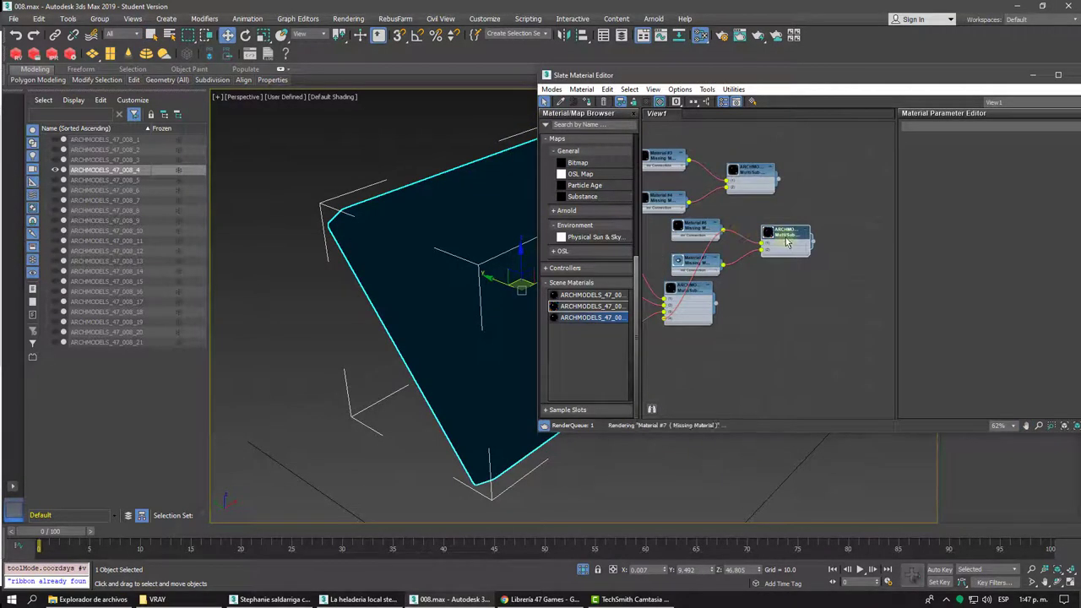
{"action": "scroll", "coordinate": [850, 342], "scroll_direction": "down", "scroll_amount": 2}
{"action": "middle_click_drag", "start_coordinate": [849, 342], "coordinate": [749, 386]}
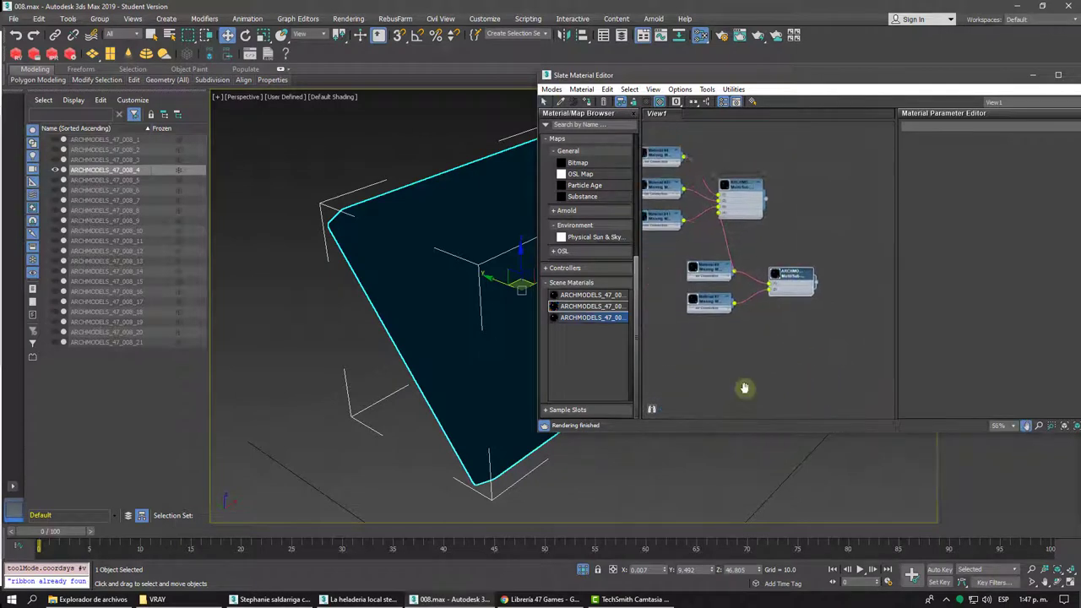
{"action": "scroll", "coordinate": [746, 391], "scroll_direction": "up", "scroll_amount": 2}
{"action": "scroll", "coordinate": [706, 262], "scroll_direction": "up", "scroll_amount": 3}
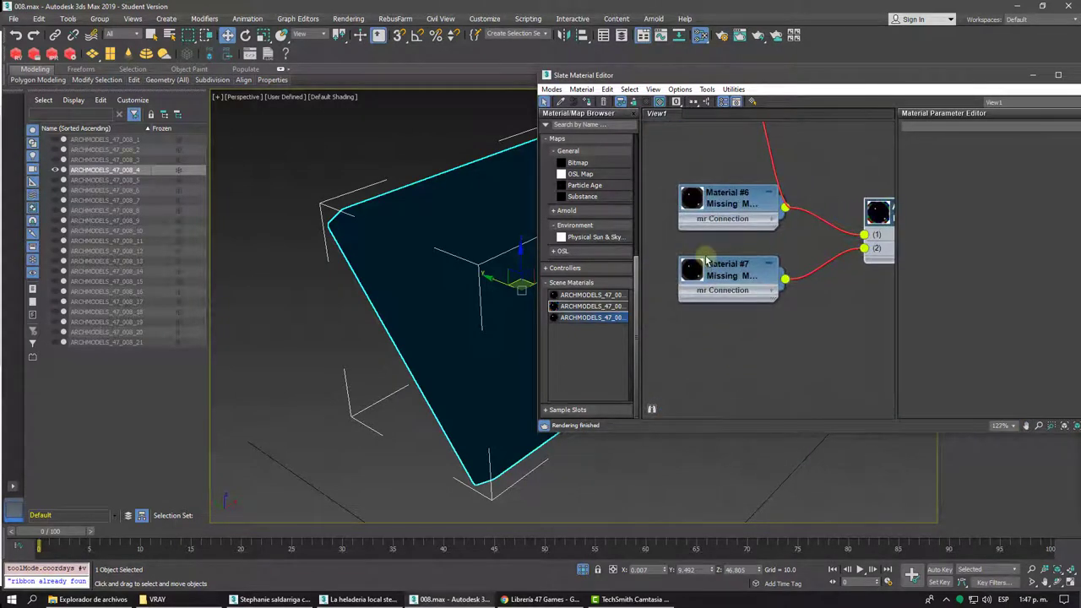
{"action": "scroll", "coordinate": [714, 255], "scroll_direction": "down", "scroll_amount": 2}
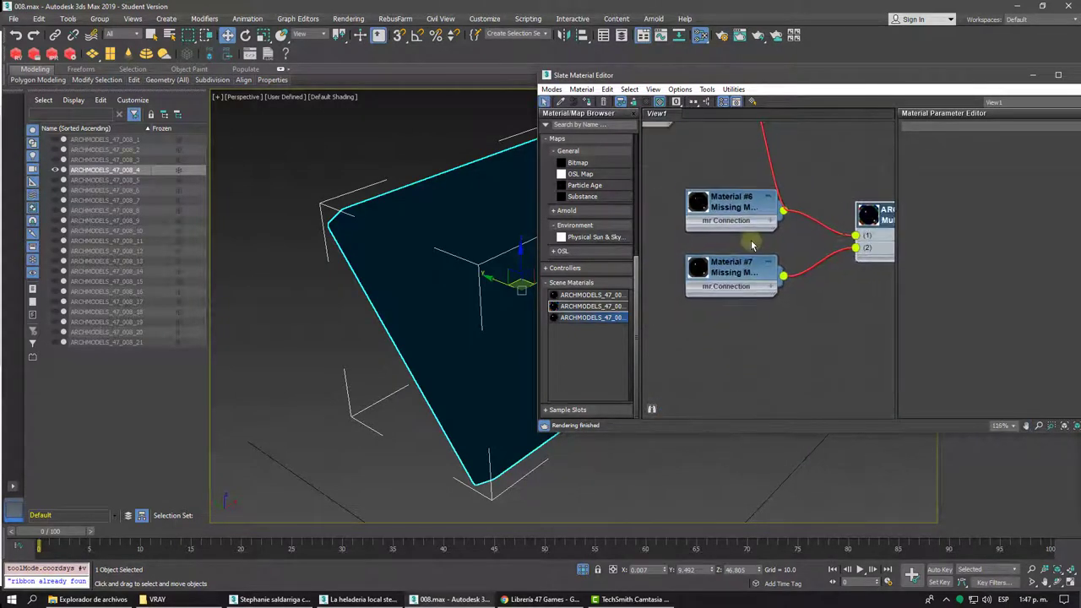
{"action": "scroll", "coordinate": [726, 254], "scroll_direction": "down", "scroll_amount": 1}
{"action": "scroll", "coordinate": [739, 249], "scroll_direction": "down", "scroll_amount": 2}
{"action": "scroll", "coordinate": [750, 245], "scroll_direction": "down", "scroll_amount": 2}
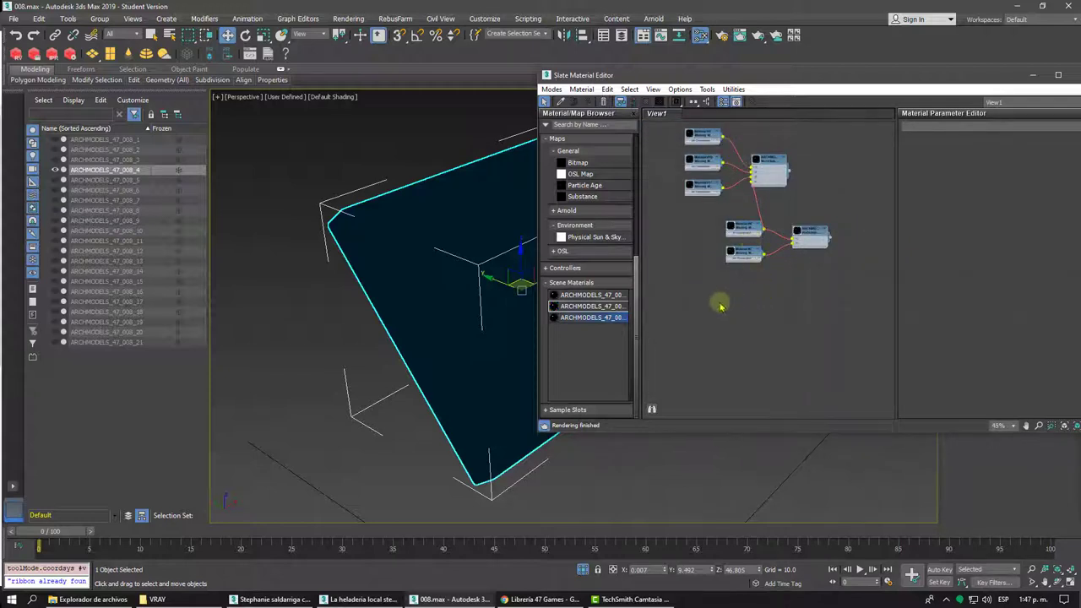
Step: Add a new Physical Material #18 node to View1
{"action": "left_click_drag", "start_coordinate": [639, 311], "coordinate": [633, 145]}
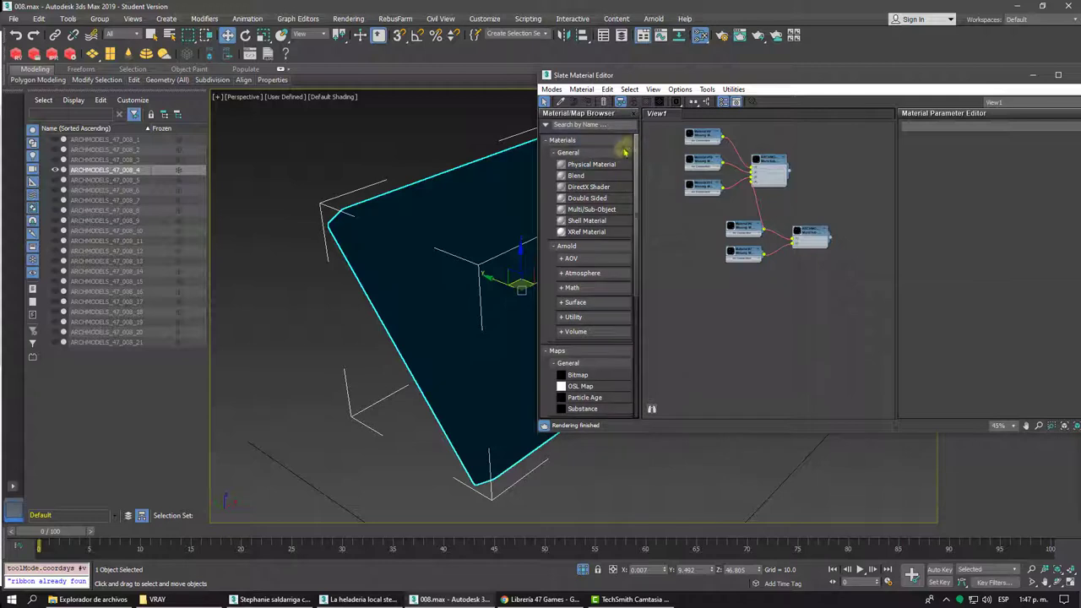
{"action": "left_click_drag", "start_coordinate": [572, 167], "coordinate": [800, 309]}
{"action": "scroll", "coordinate": [768, 253], "scroll_direction": "up", "scroll_amount": 4}
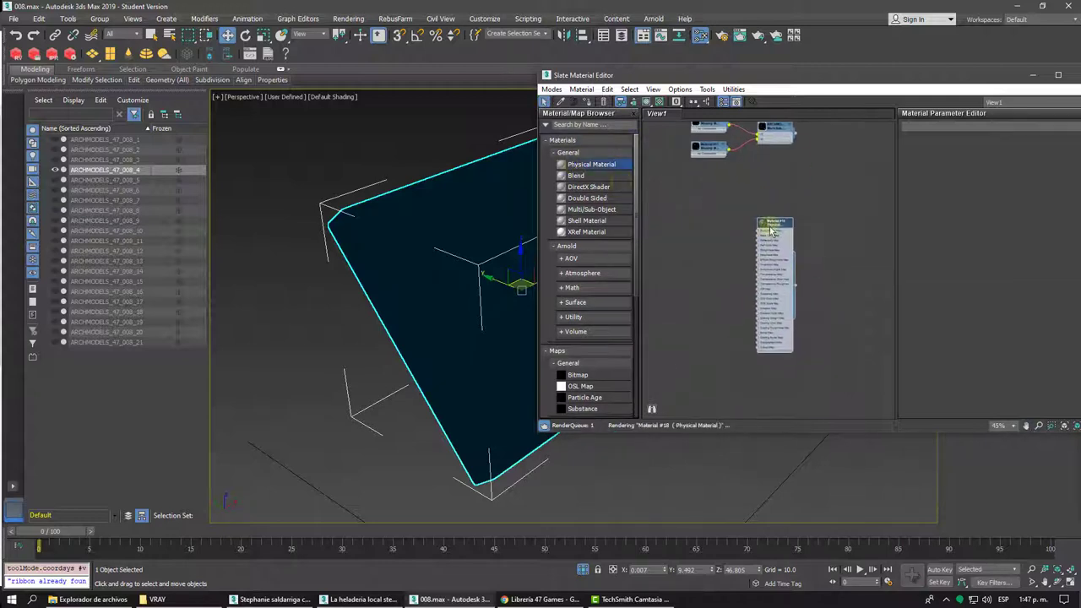
{"action": "mouse_move", "coordinate": [770, 230]}
{"action": "left_mouse_down"}
{"action": "mouse_move", "coordinate": [749, 228]}
{"action": "mouse_move", "coordinate": [776, 173]}
{"action": "left_mouse_up"}
Step: Search 'stan' to add Standard Surface Material #19, then drag a Bitmap map node into View1
{"action": "left_click", "coordinate": [584, 125]}
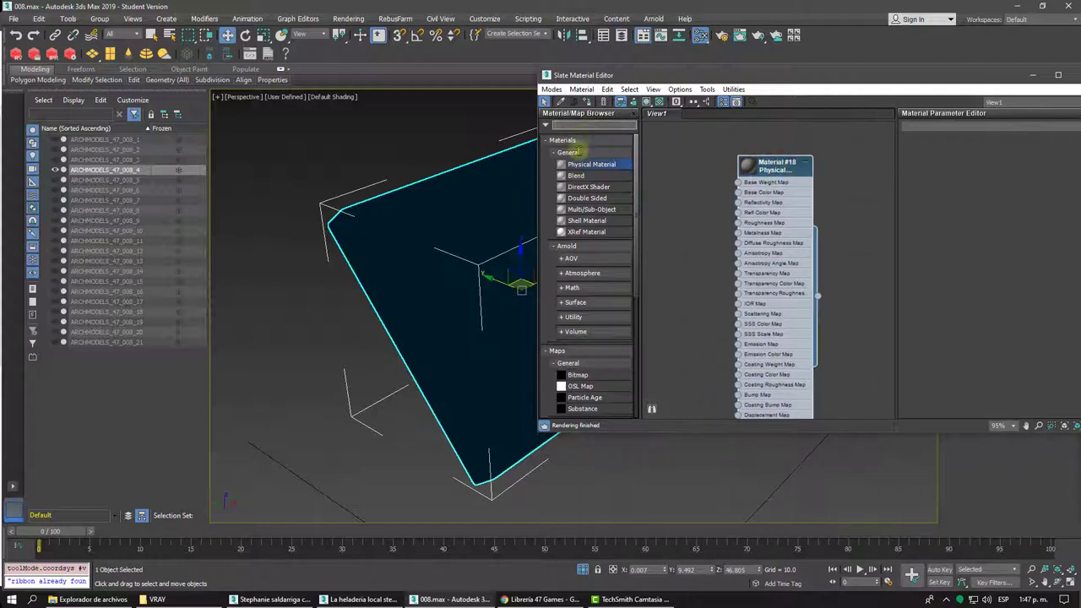
{"action": "type", "text": "stan"}
{"action": "mouse_move", "coordinate": [577, 149]}
{"action": "left_mouse_down"}
{"action": "mouse_move", "coordinate": [788, 140]}
{"action": "mouse_move", "coordinate": [752, 141]}
{"action": "mouse_move", "coordinate": [696, 166]}
{"action": "left_mouse_up"}
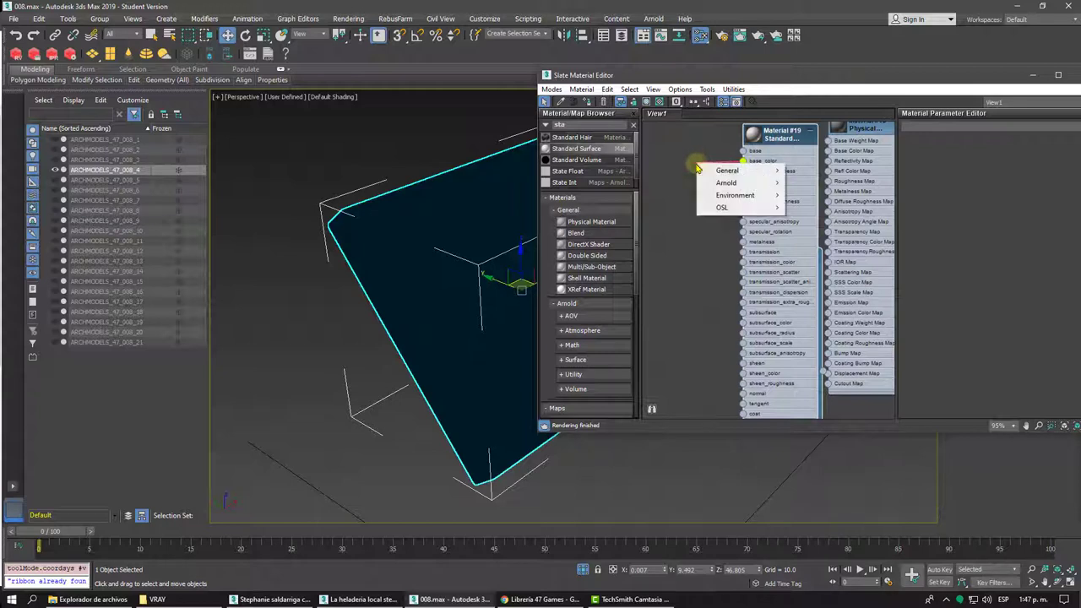
{"action": "left_click", "coordinate": [673, 189]}
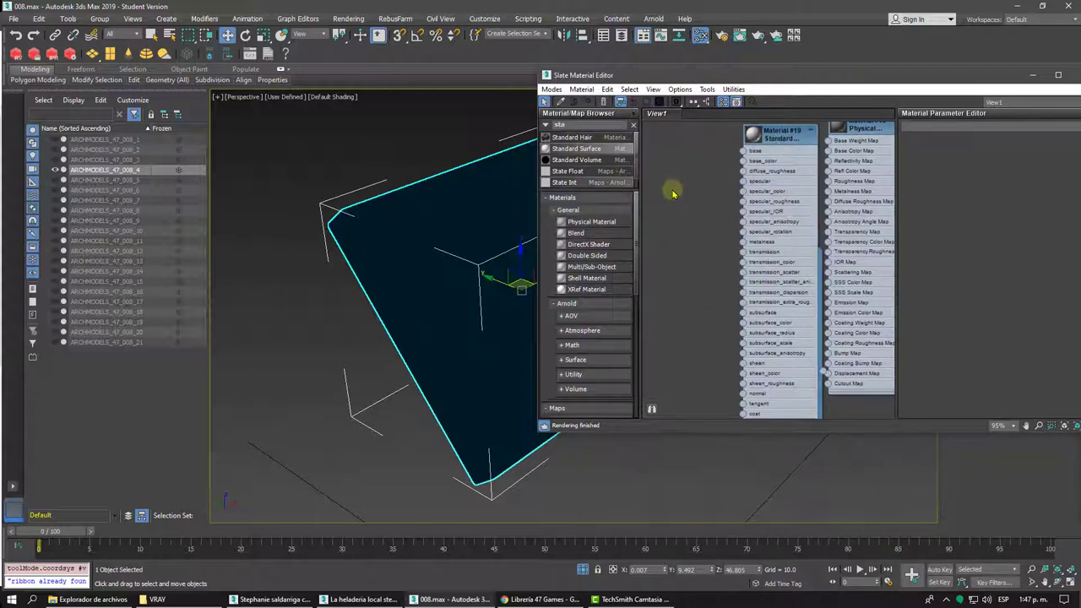
{"action": "left_click", "coordinate": [557, 215]}
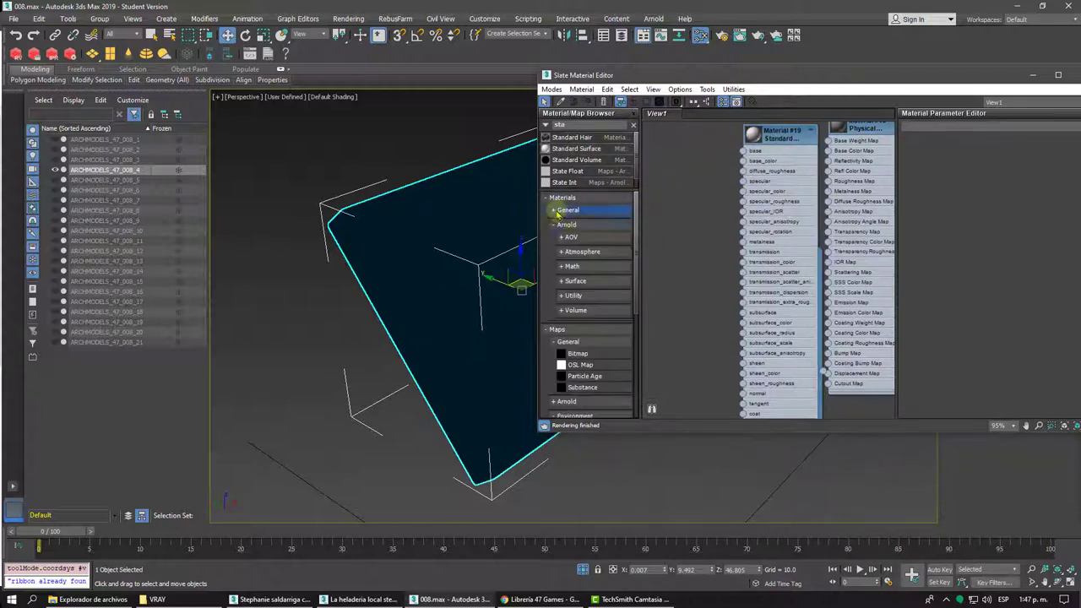
{"action": "left_click_drag", "start_coordinate": [578, 353], "coordinate": [703, 179]}
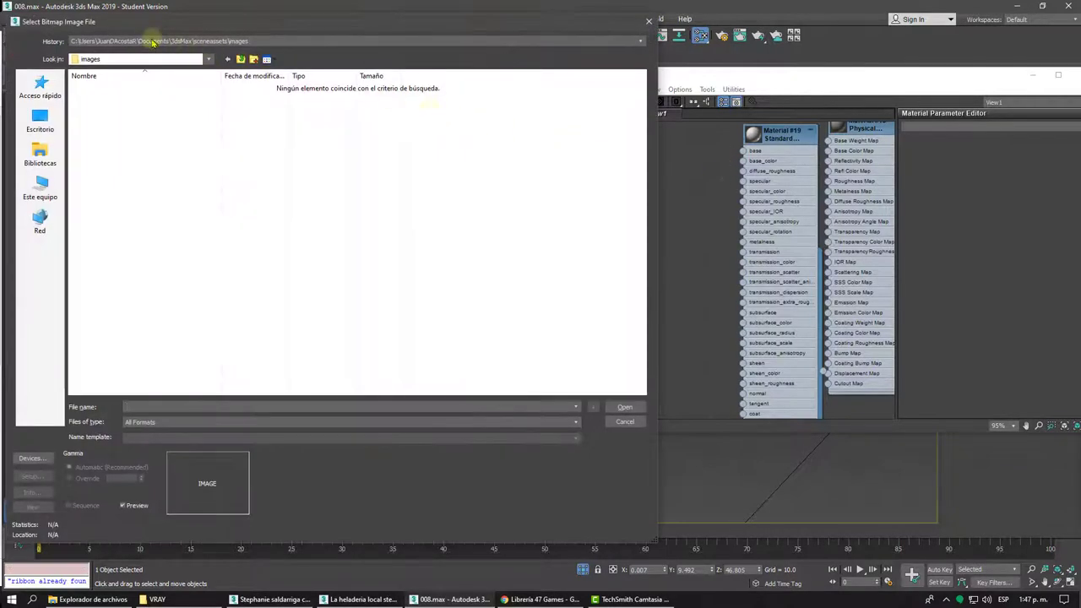
Step: Browse to F:\MAX LIBRARY\EVERMOTION on Library Disk (F:)
{"action": "left_click", "coordinate": [153, 42]}
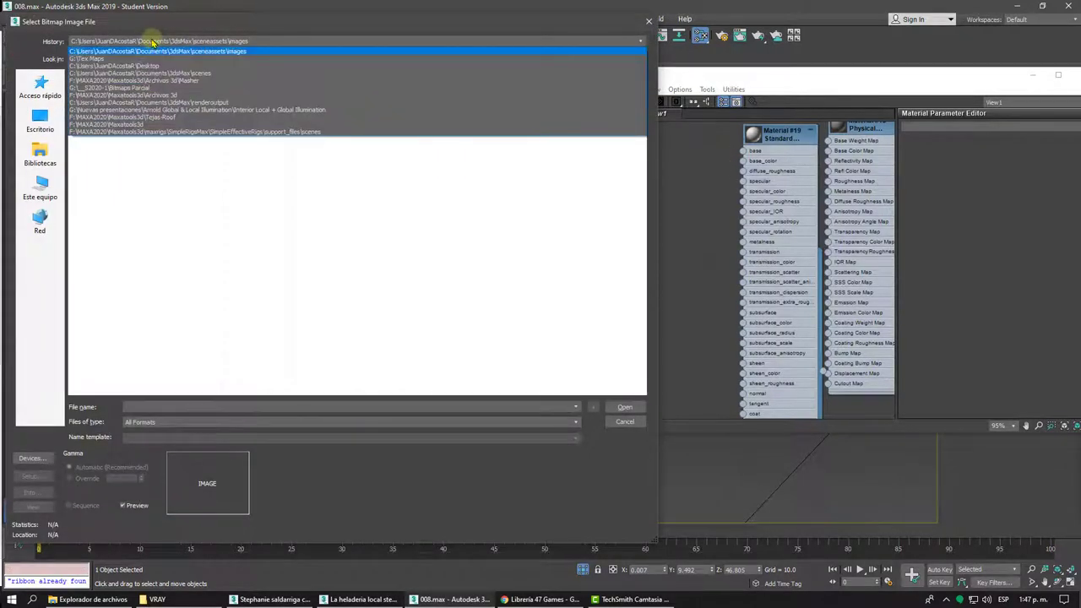
{"action": "left_click", "coordinate": [140, 50]}
{"action": "left_click", "coordinate": [120, 61]}
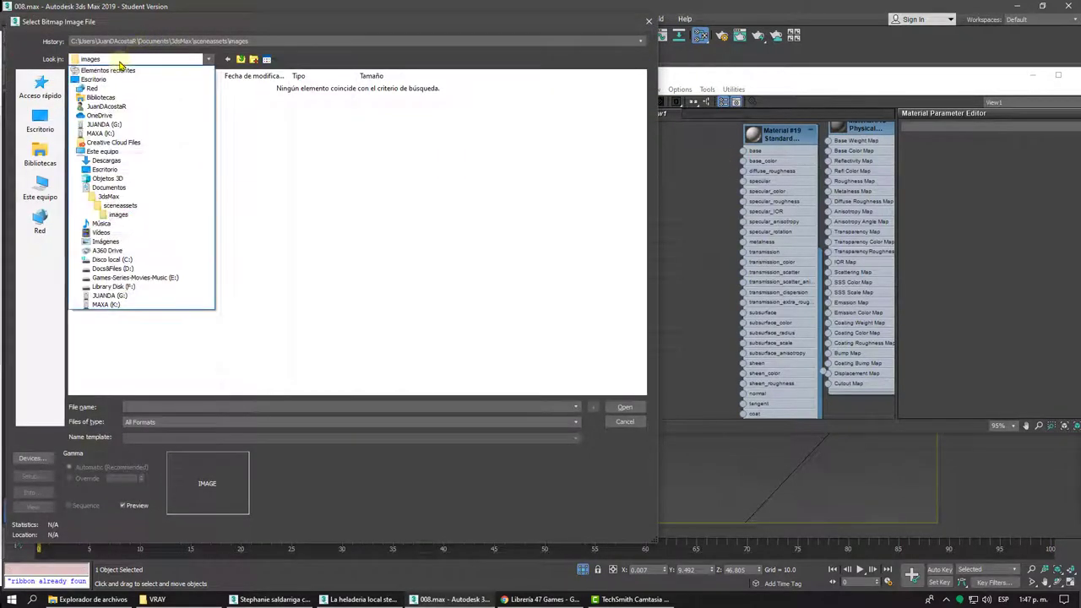
{"action": "left_click", "coordinate": [121, 282]}
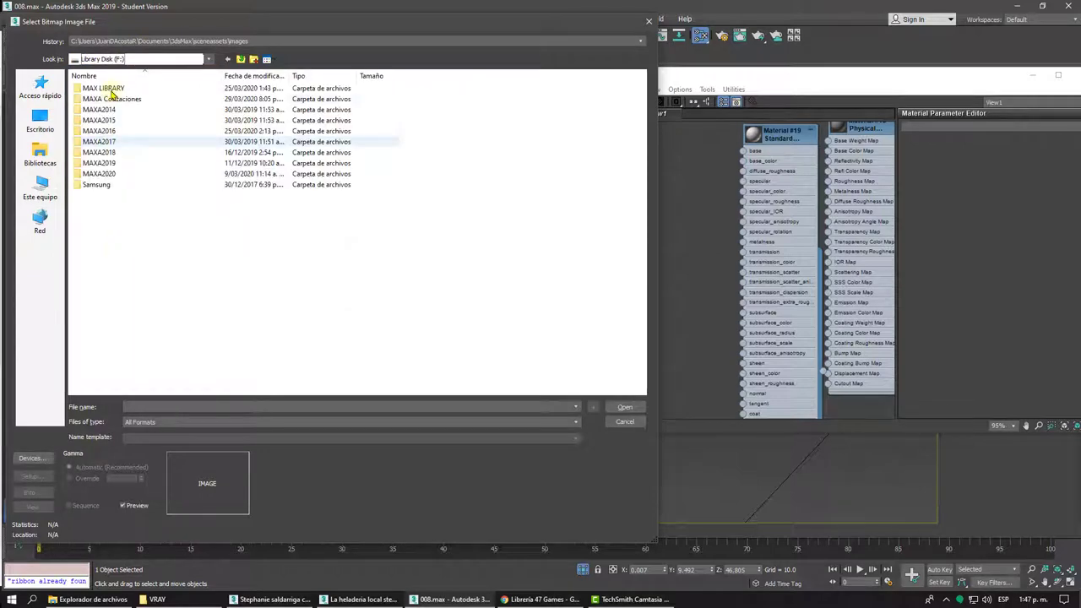
{"action": "double_click", "coordinate": [110, 88]}
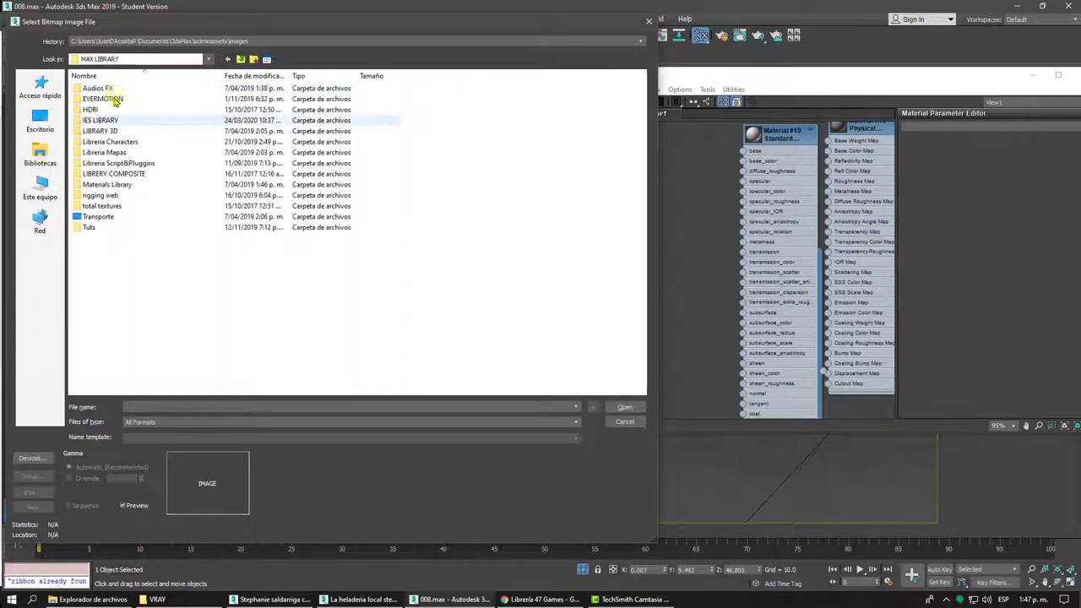
{"action": "double_click", "coordinate": [110, 98]}
Step: Open Archmodels vol. 47\TEXTURES and select archmodels47_008_4.jpg
{"action": "scroll", "coordinate": [135, 271], "scroll_direction": "down", "scroll_amount": 8}
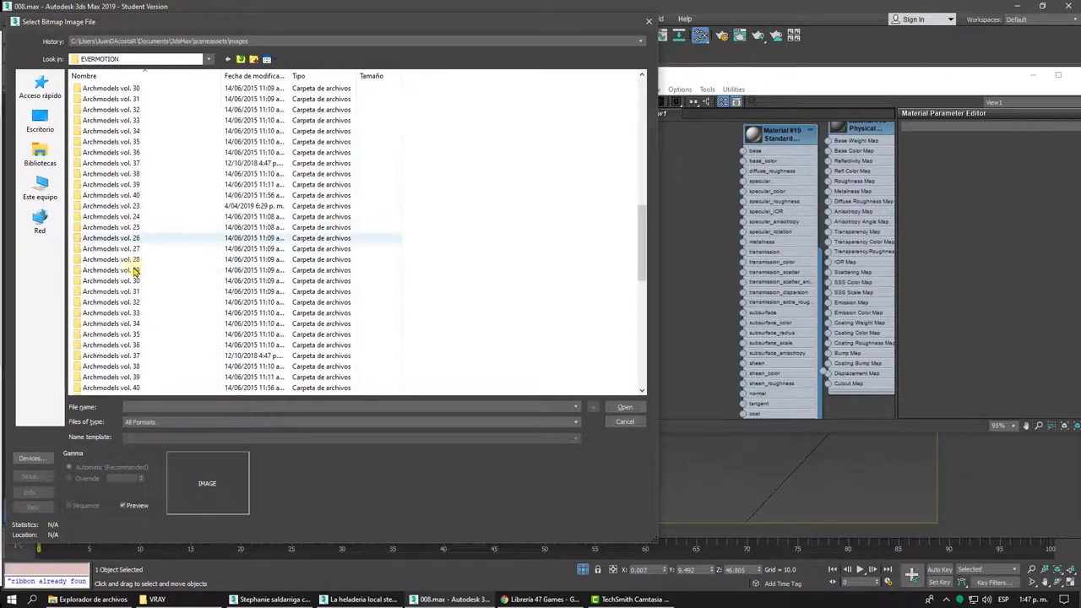
{"action": "scroll", "coordinate": [135, 262], "scroll_direction": "down", "scroll_amount": 9}
{"action": "scroll", "coordinate": [132, 241], "scroll_direction": "up", "scroll_amount": 3}
{"action": "double_click", "coordinate": [114, 175]}
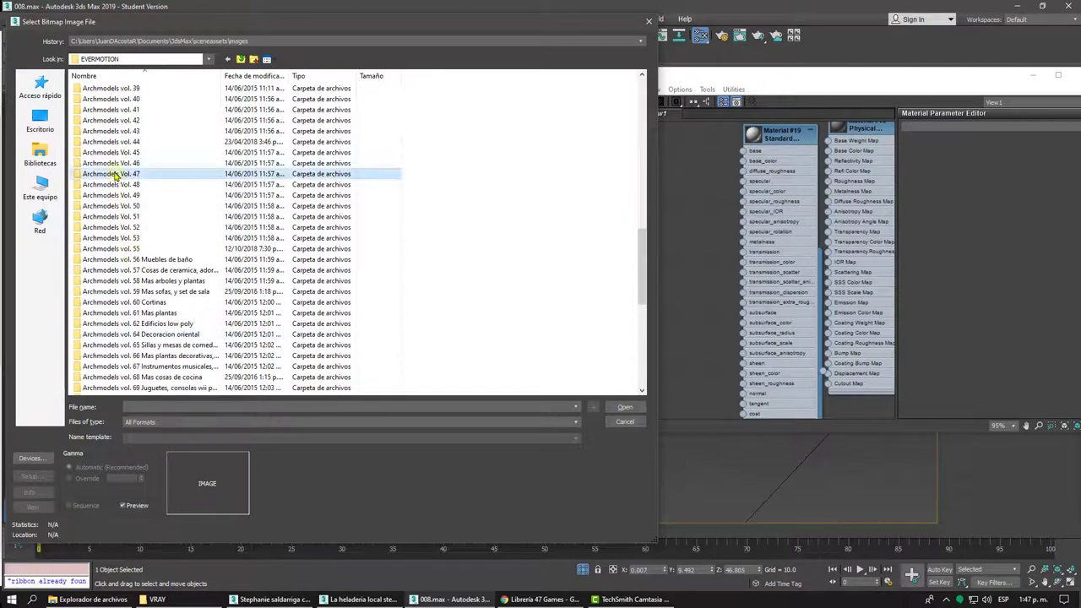
{"action": "double_click", "coordinate": [99, 89]}
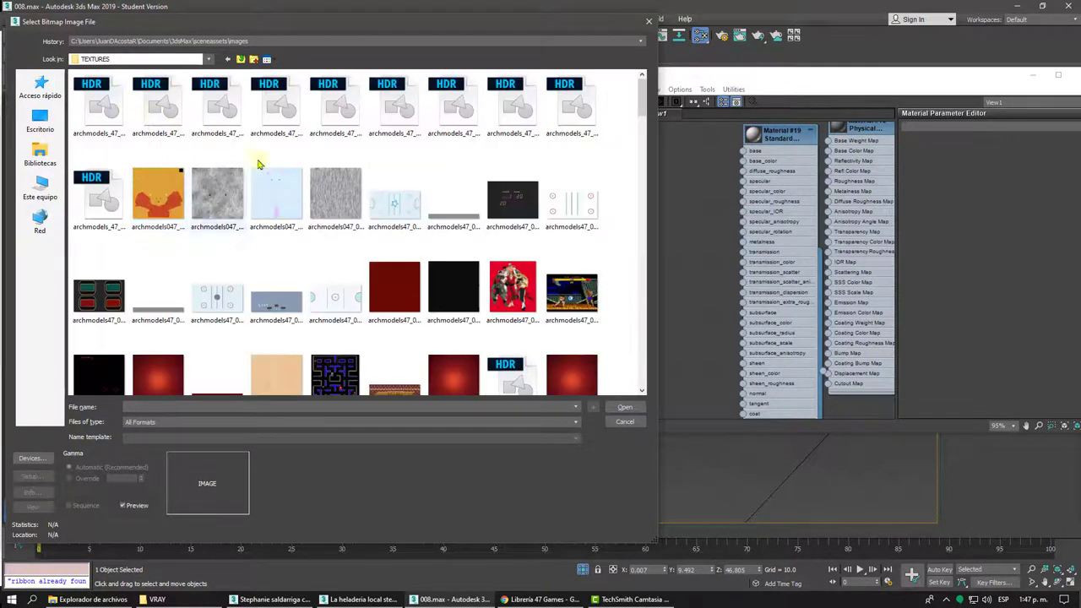
{"action": "scroll", "coordinate": [358, 206], "scroll_direction": "down", "scroll_amount": 3}
{"action": "scroll", "coordinate": [358, 207], "scroll_direction": "up", "scroll_amount": 4}
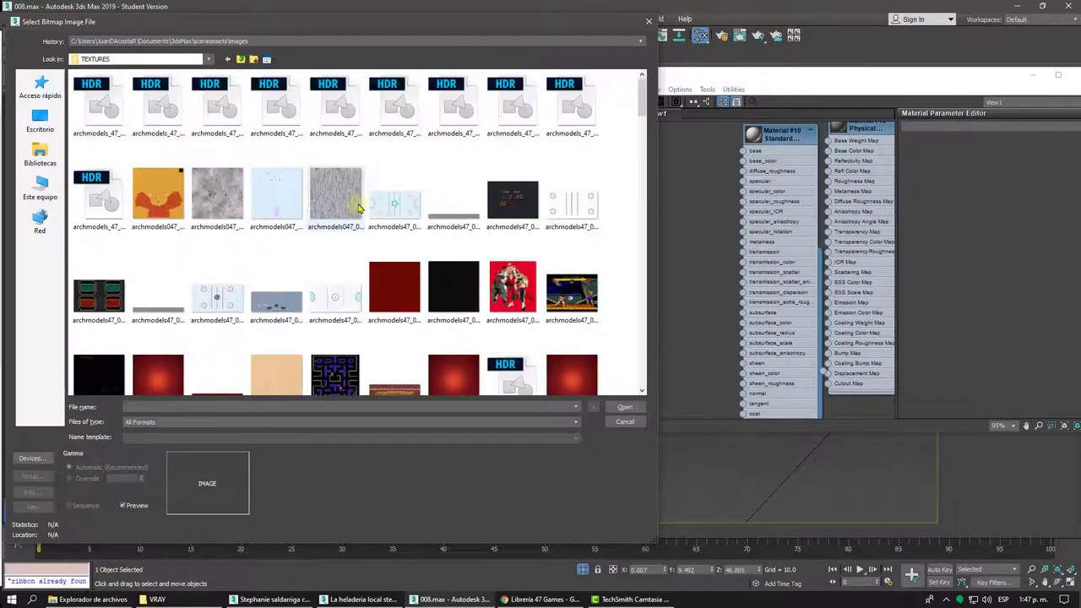
{"action": "scroll", "coordinate": [358, 207], "scroll_direction": "down", "scroll_amount": 3}
{"action": "left_click", "coordinate": [222, 183]}
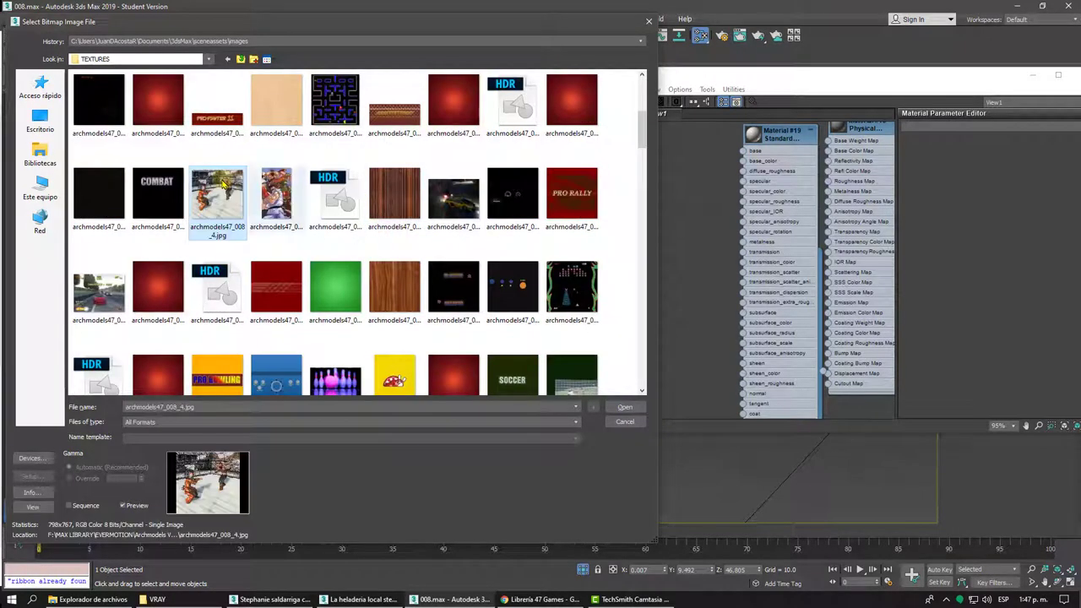
Step: Confirm the image and wire the Map #19 bitmap into Material #19's base_color
{"action": "left_click", "coordinate": [623, 407]}
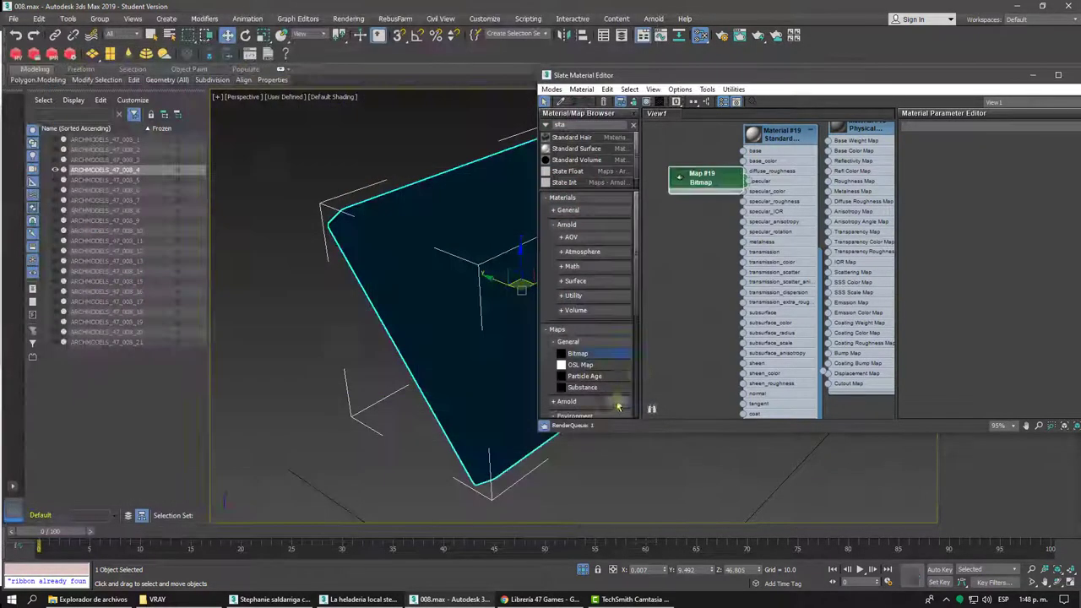
{"action": "left_click_drag", "start_coordinate": [765, 218], "coordinate": [726, 213]}
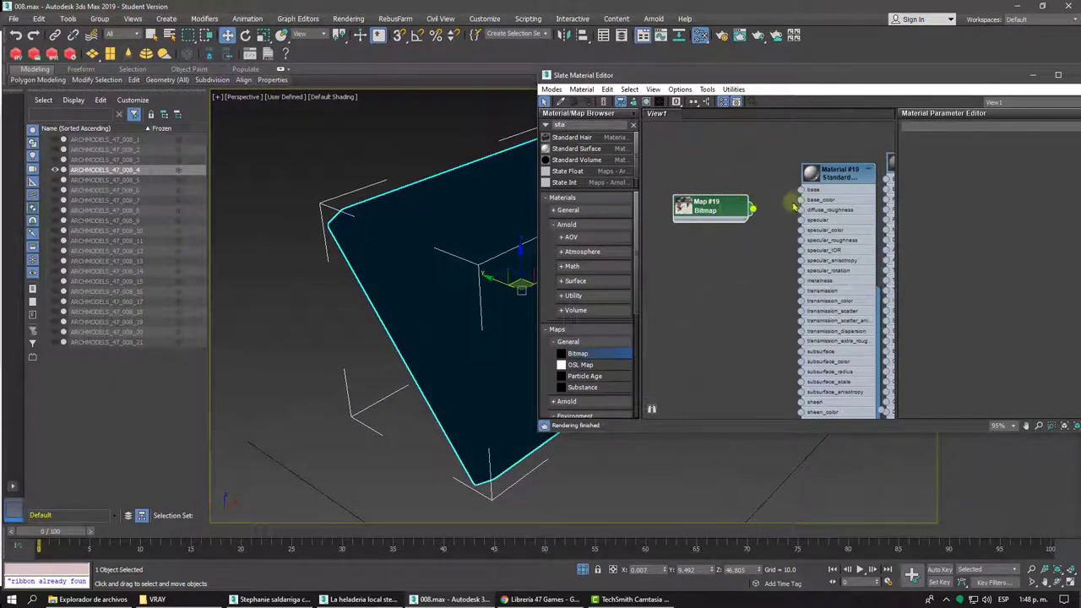
{"action": "left_click_drag", "start_coordinate": [801, 203], "coordinate": [802, 201]}
Step: Orbit the viewport to face the panel, frame both nodes, and collapse Material #19
{"action": "scroll", "coordinate": [798, 207], "scroll_direction": "down", "scroll_amount": 2}
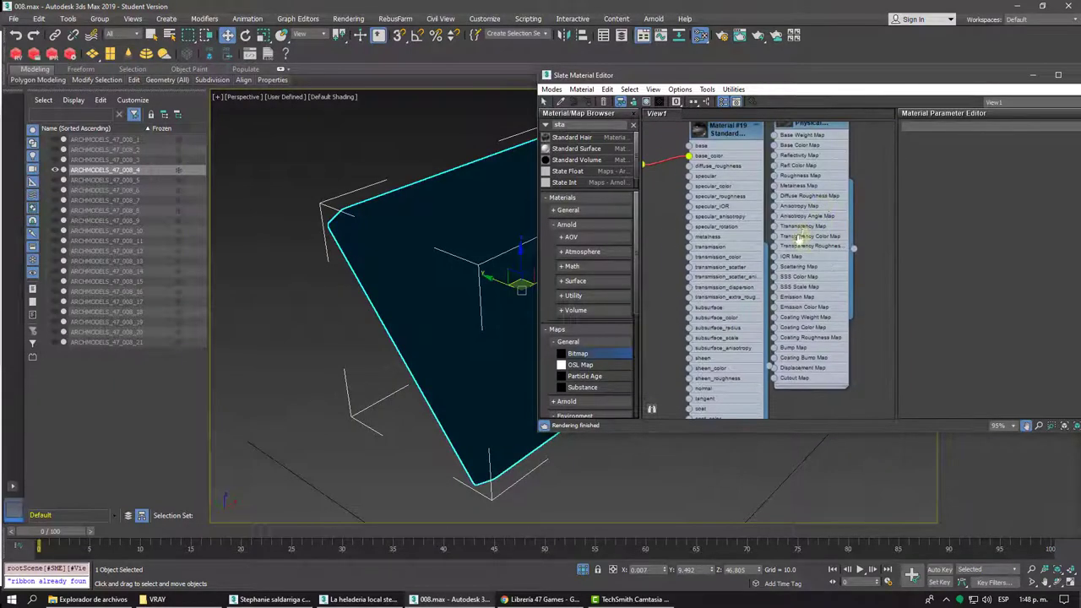
{"action": "scroll", "coordinate": [394, 261], "scroll_direction": "down", "scroll_amount": 2}
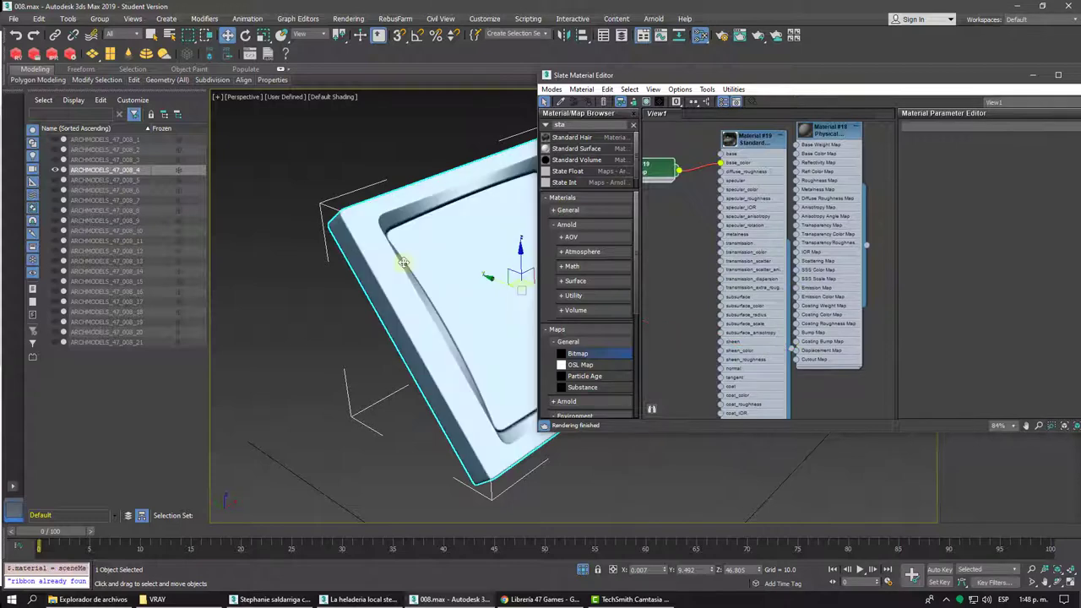
{"action": "scroll", "coordinate": [397, 261], "scroll_direction": "down", "scroll_amount": 2}
{"action": "scroll", "coordinate": [404, 262], "scroll_direction": "down", "scroll_amount": 2}
{"action": "middle_click_drag", "start_coordinate": [404, 263], "coordinate": [422, 253], "text": "alt"}
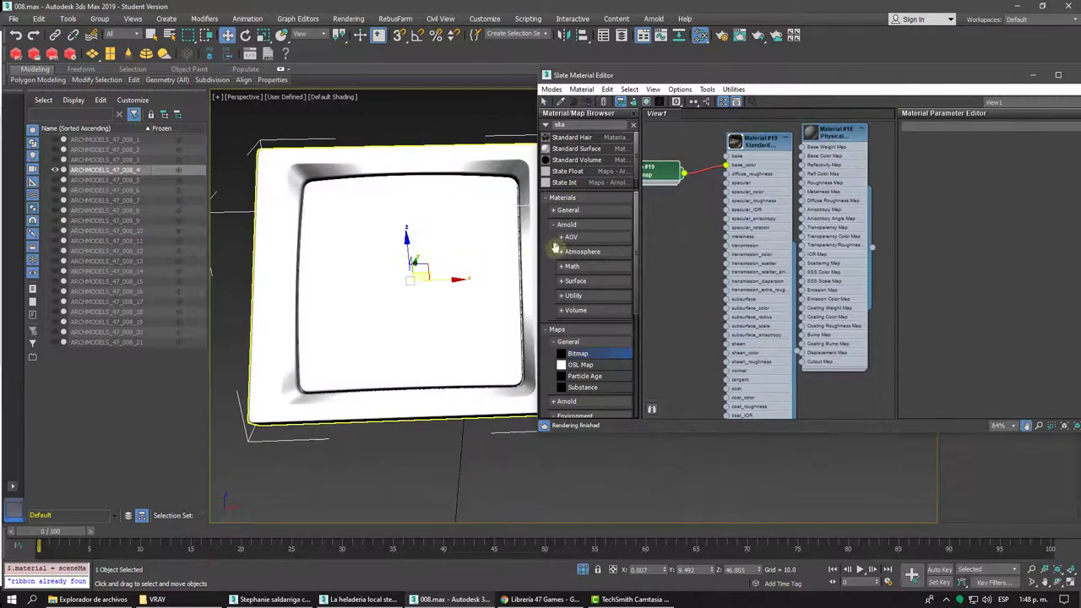
{"action": "middle_click_drag", "start_coordinate": [667, 239], "coordinate": [708, 239]}
{"action": "scroll", "coordinate": [708, 237], "scroll_direction": "down", "scroll_amount": 3}
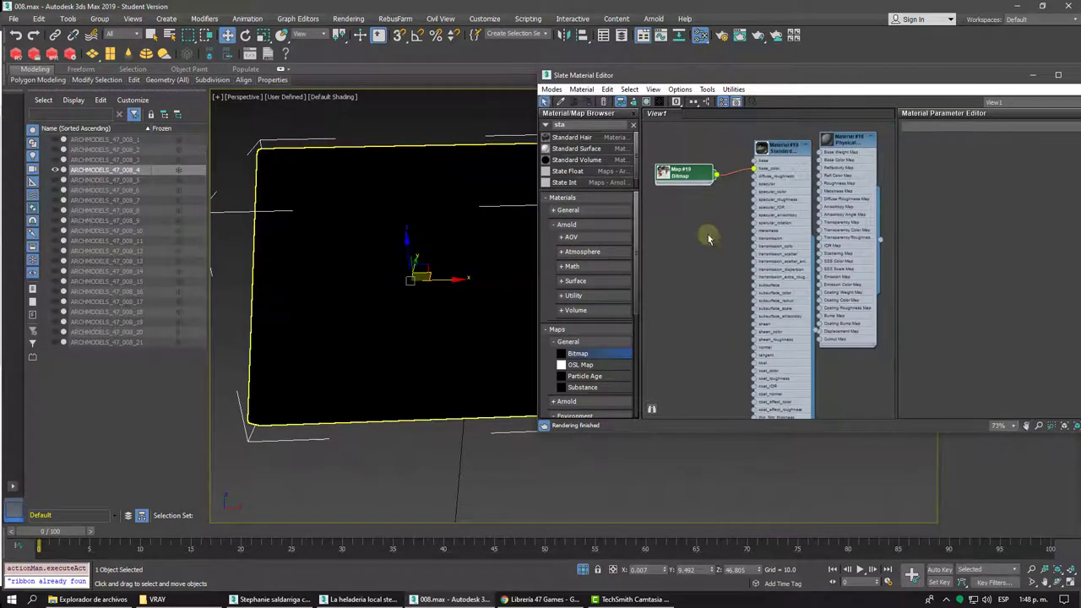
{"action": "scroll", "coordinate": [710, 232], "scroll_direction": "down", "scroll_amount": 3}
{"action": "scroll", "coordinate": [720, 203], "scroll_direction": "down", "scroll_amount": 3}
{"action": "scroll", "coordinate": [732, 171], "scroll_direction": "up", "scroll_amount": 3}
{"action": "scroll", "coordinate": [732, 178], "scroll_direction": "up", "scroll_amount": 3}
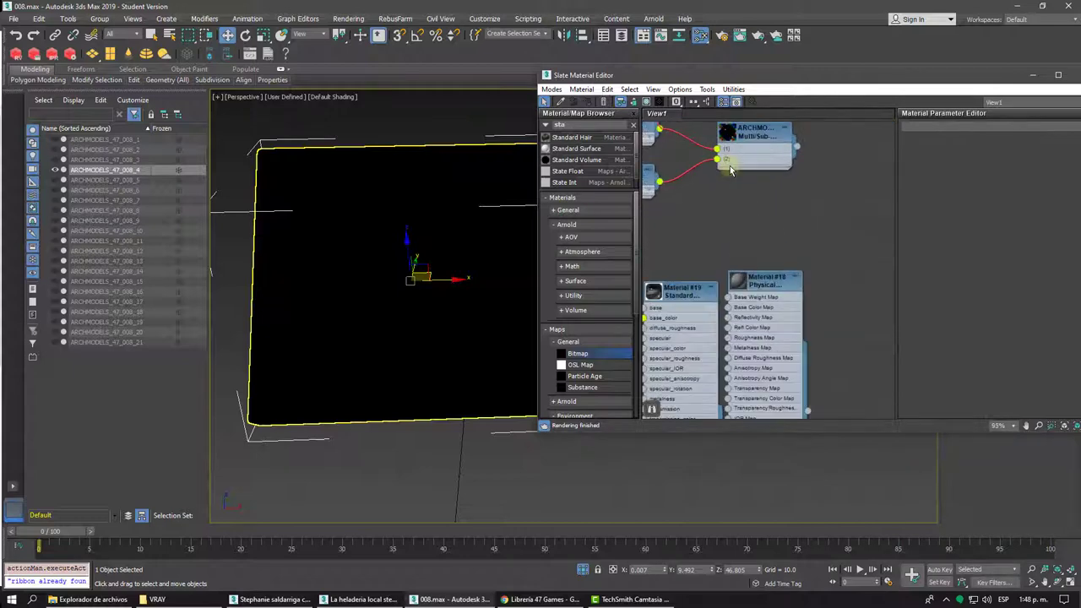
{"action": "scroll", "coordinate": [728, 197], "scroll_direction": "up", "scroll_amount": 2}
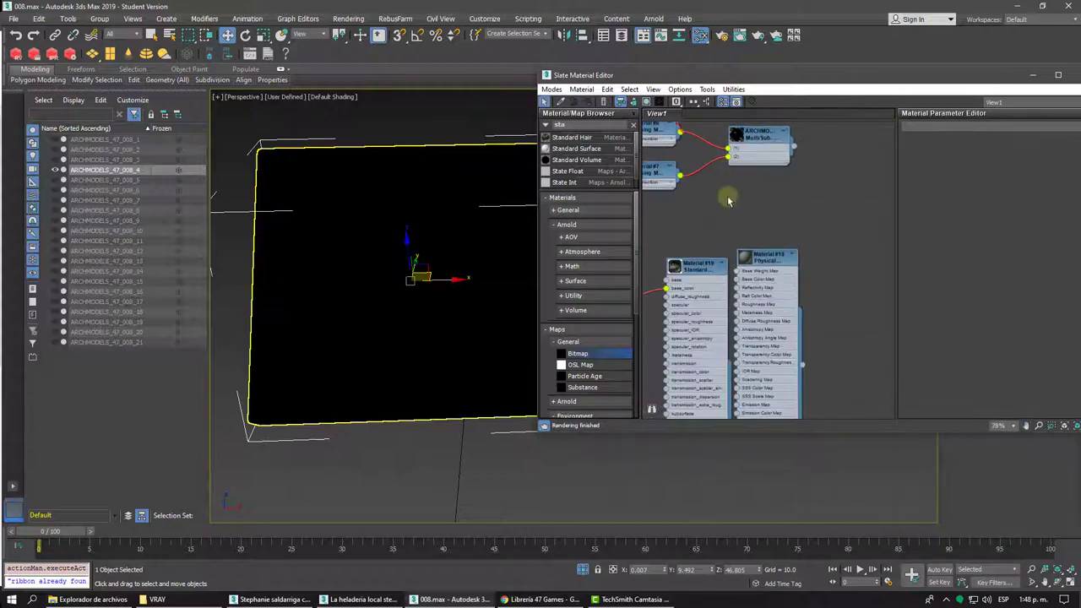
{"action": "left_click", "coordinate": [724, 266]}
Step: Check the material ID of the screen panel's face at polygon level
{"action": "mouse_move", "coordinate": [732, 81]}
{"action": "left_mouse_down"}
{"action": "mouse_move", "coordinate": [517, 328]}
{"action": "mouse_move", "coordinate": [500, 307]}
{"action": "left_mouse_up"}
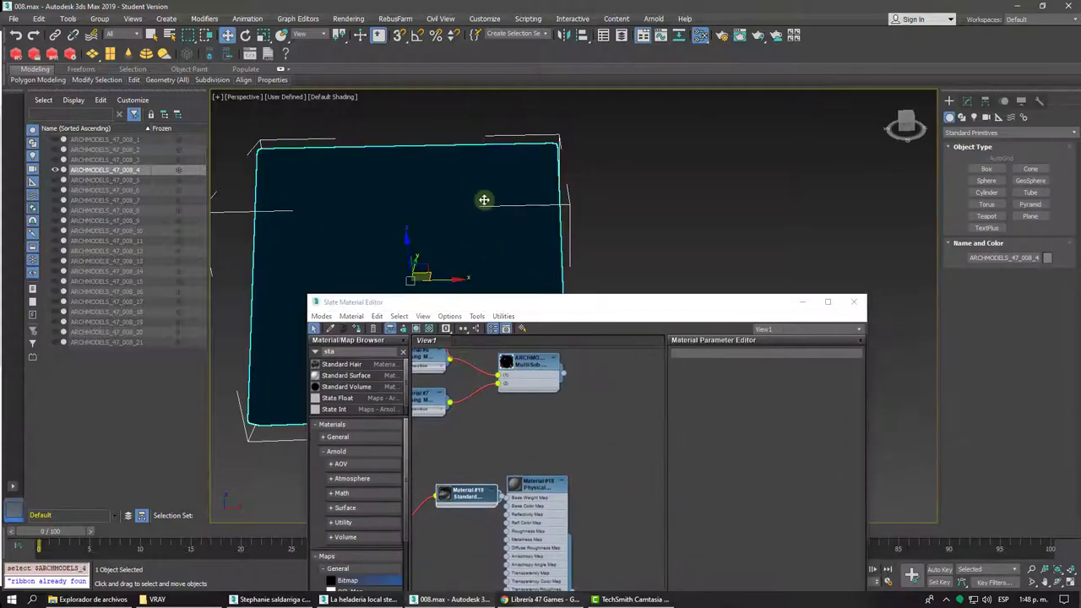
{"action": "left_click", "coordinate": [964, 102]}
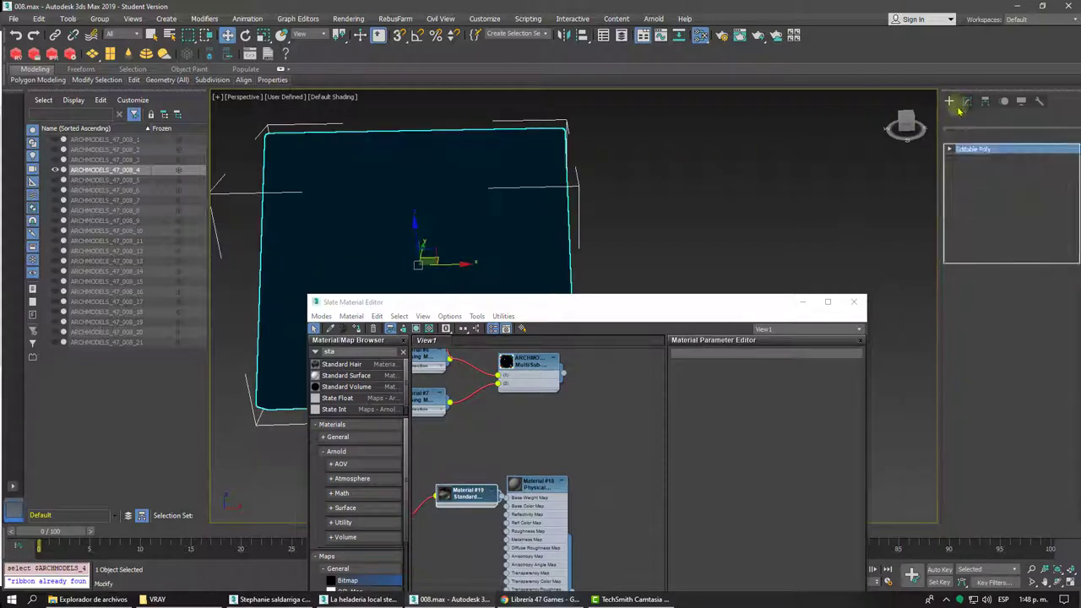
{"action": "left_click", "coordinate": [950, 150]}
{"action": "left_click", "coordinate": [1020, 314]}
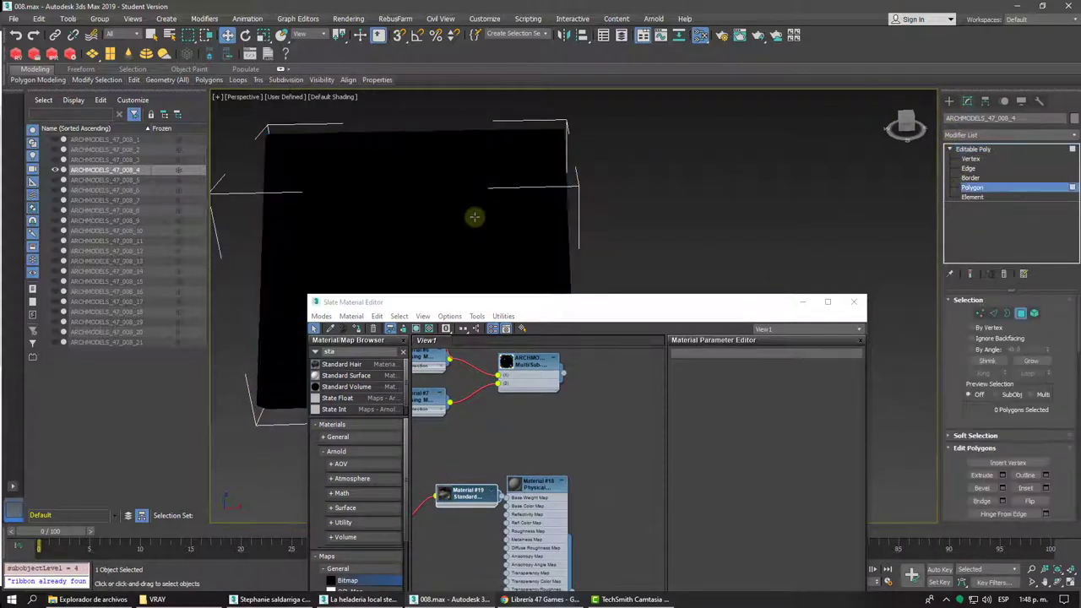
{"action": "left_click", "coordinate": [475, 215]}
{"action": "middle_click_drag", "start_coordinate": [476, 216], "coordinate": [475, 222], "text": "alt"}
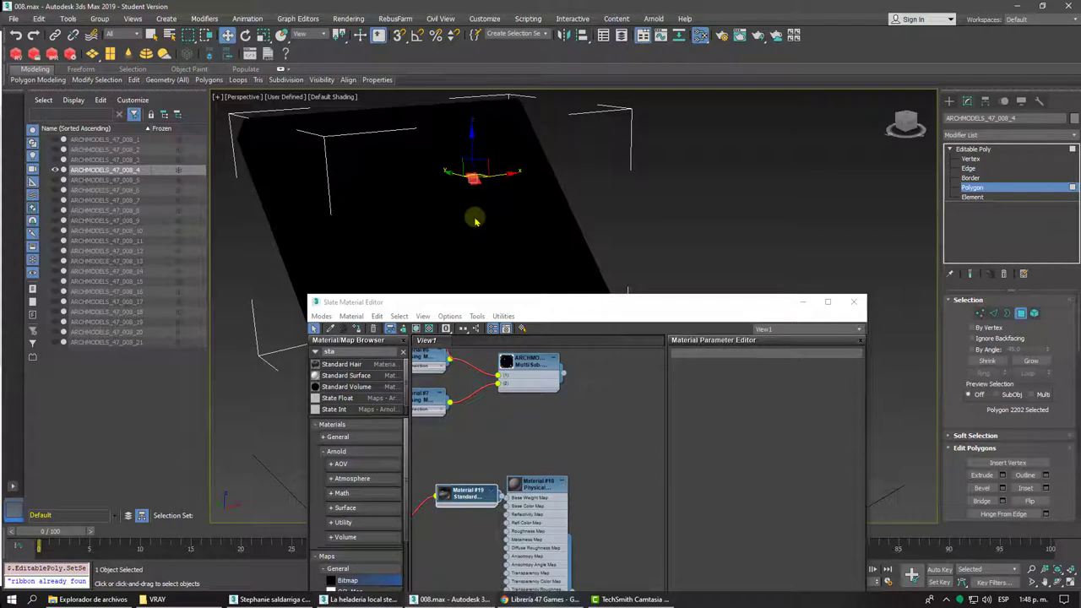
{"action": "left_click", "coordinate": [408, 143]}
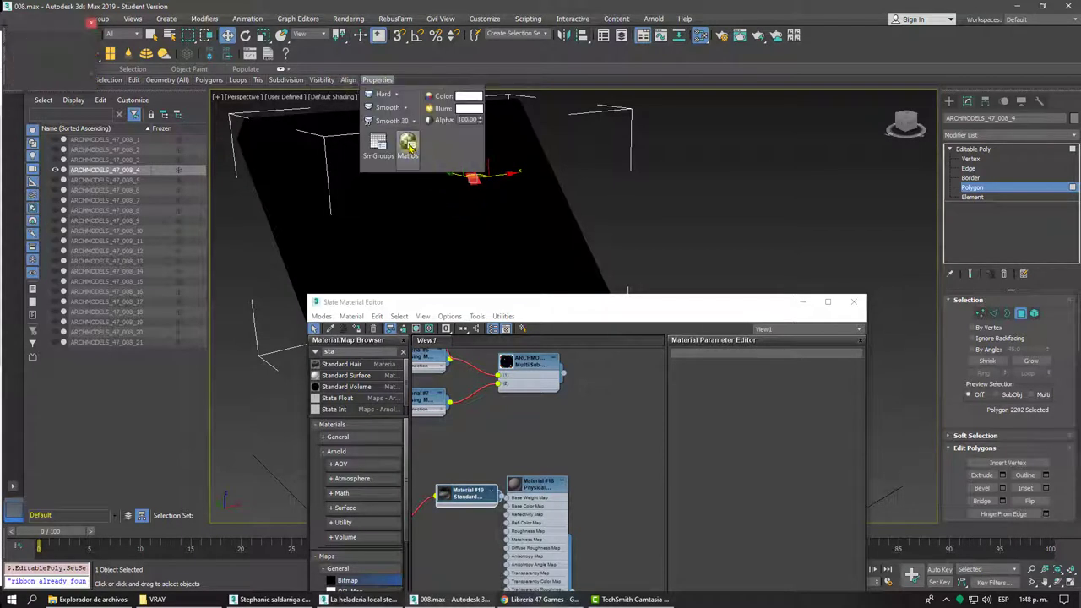
{"action": "left_click", "coordinate": [526, 184]}
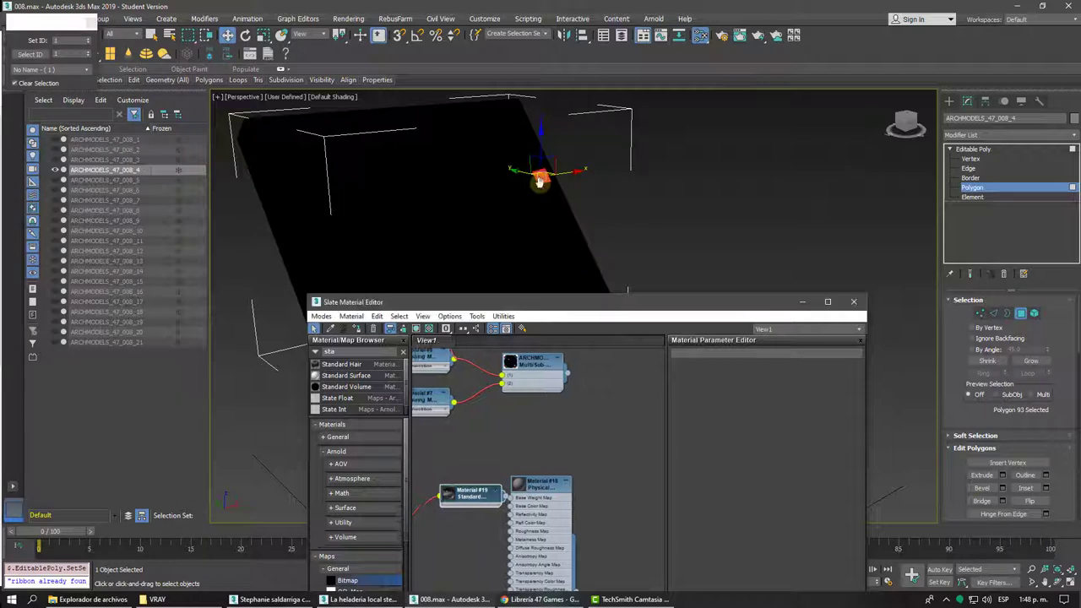
Step: Inspect the Material #19 node's slots and sphere preview
{"action": "left_click", "coordinate": [508, 481]}
{"action": "scroll", "coordinate": [508, 482], "scroll_direction": "up", "scroll_amount": 2}
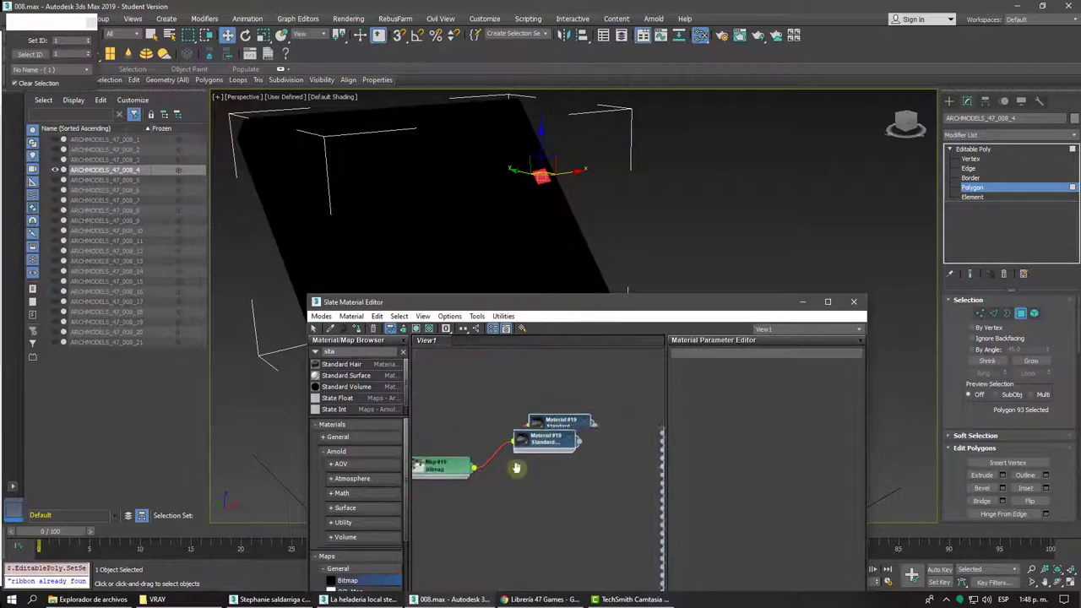
{"action": "middle_click_drag", "start_coordinate": [508, 481], "coordinate": [561, 412]}
{"action": "left_click", "coordinate": [598, 404]}
{"action": "double_click", "coordinate": [529, 407]}
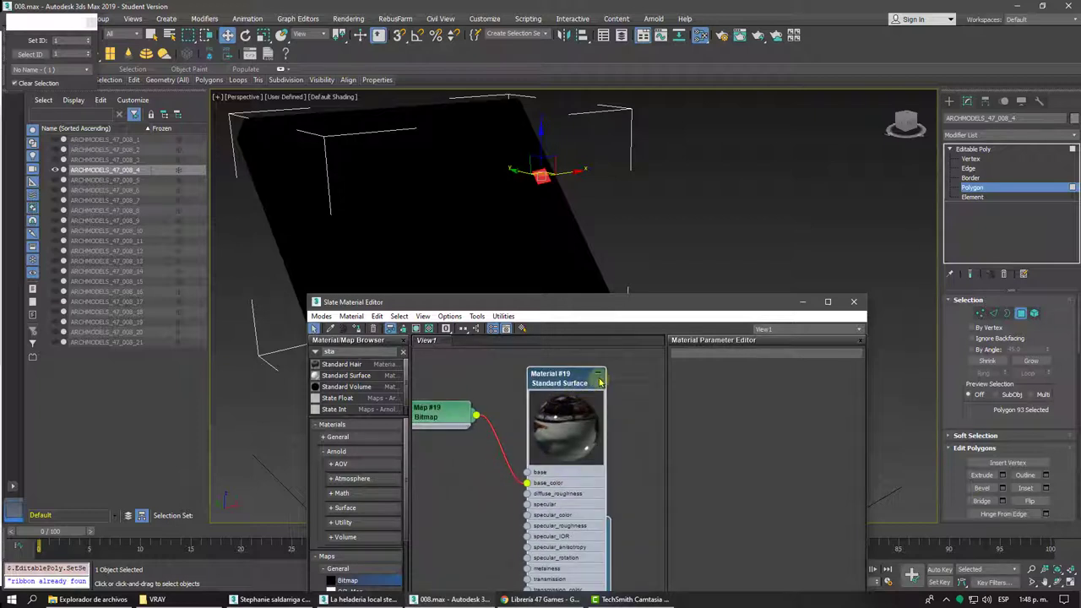
{"action": "left_click", "coordinate": [599, 377]}
{"action": "scroll", "coordinate": [580, 452], "scroll_direction": "down", "scroll_amount": 2}
Step: Shift-copy the bitmap and material pair, delete the copied bitmap, leaving new Material #20
{"action": "left_click_drag", "start_coordinate": [577, 453], "coordinate": [461, 380]}
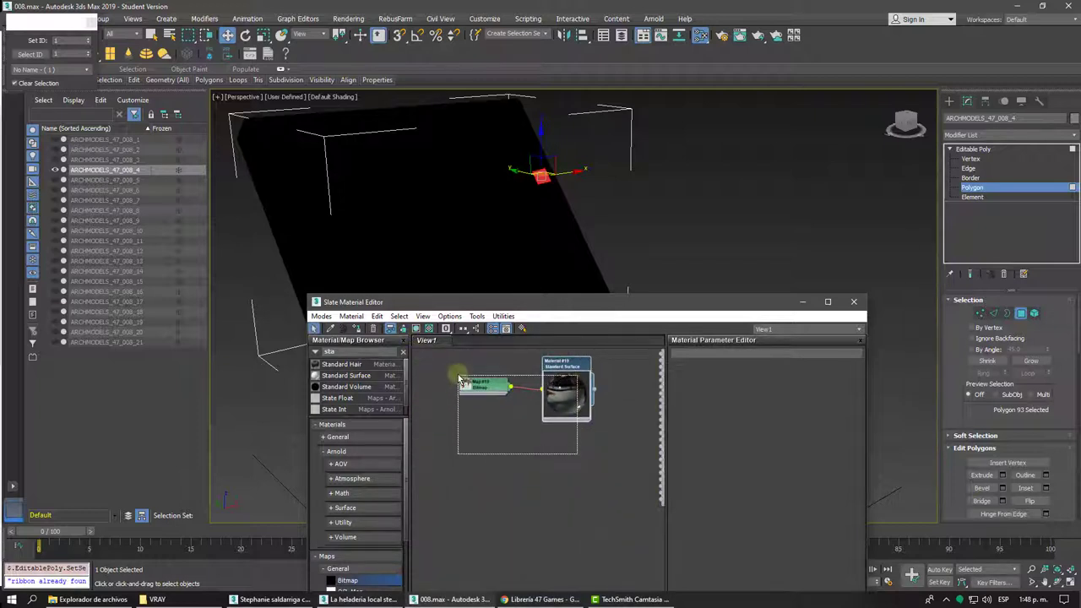
{"action": "left_click_drag", "start_coordinate": [566, 388], "coordinate": [560, 481], "text": "shift"}
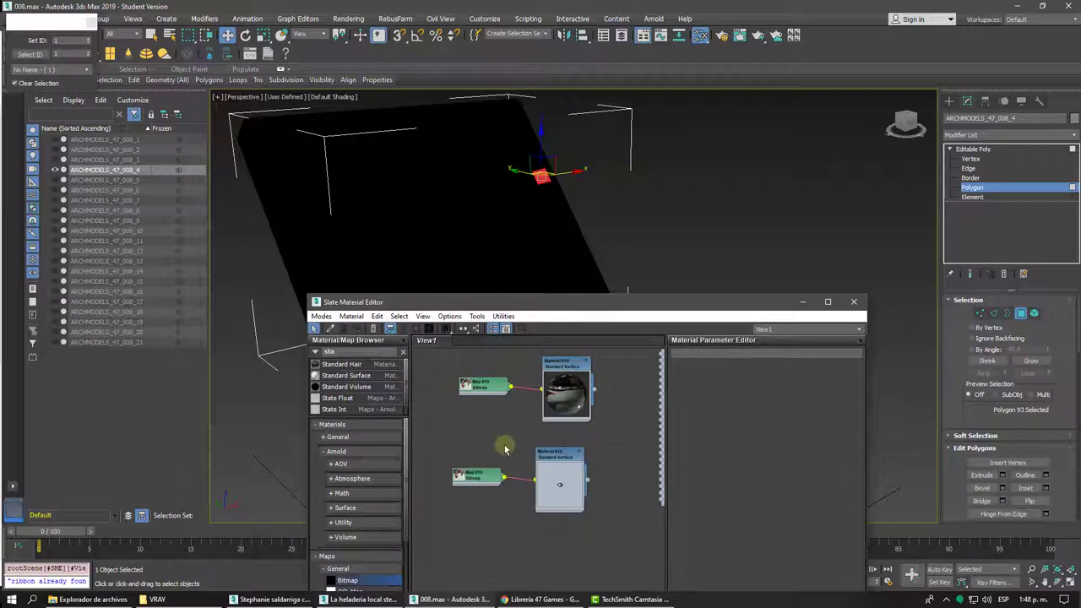
{"action": "left_click", "coordinate": [460, 477]}
{"action": "key", "text": "Delete"}
{"action": "double_click", "coordinate": [556, 463]}
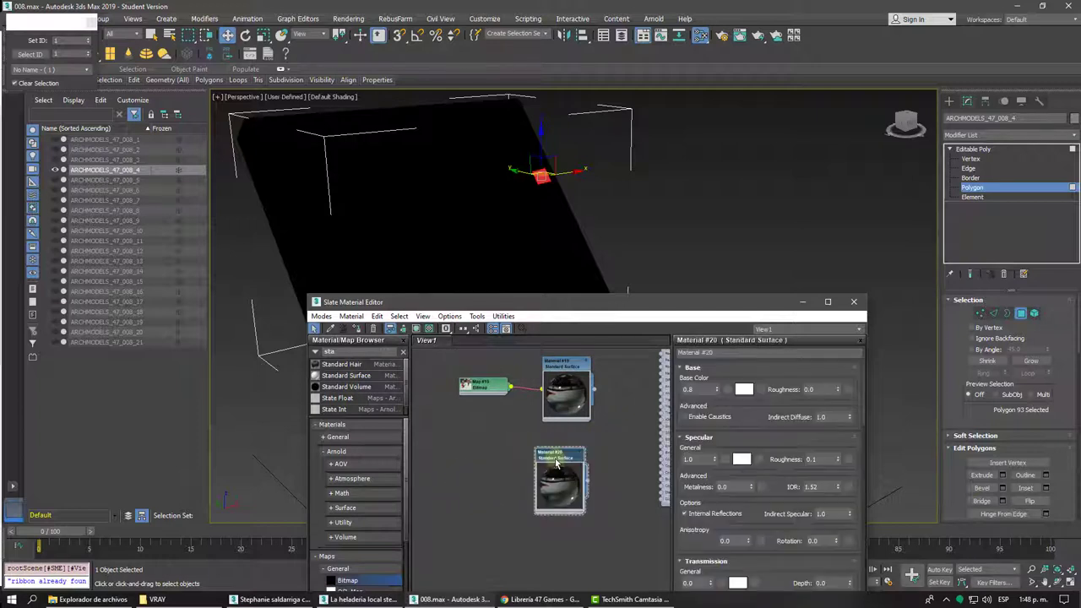
{"action": "mouse_move", "coordinate": [555, 463]}
{"action": "left_mouse_down"}
{"action": "mouse_move", "coordinate": [625, 359]}
{"action": "mouse_move", "coordinate": [595, 423]}
{"action": "left_mouse_up"}
{"action": "mouse_move", "coordinate": [596, 437]}
{"action": "middle_mouse_down"}
{"action": "mouse_move", "coordinate": [562, 506]}
{"action": "mouse_move", "coordinate": [567, 487]}
{"action": "middle_mouse_up"}
{"action": "scroll", "coordinate": [566, 487], "scroll_direction": "up", "scroll_amount": 2}
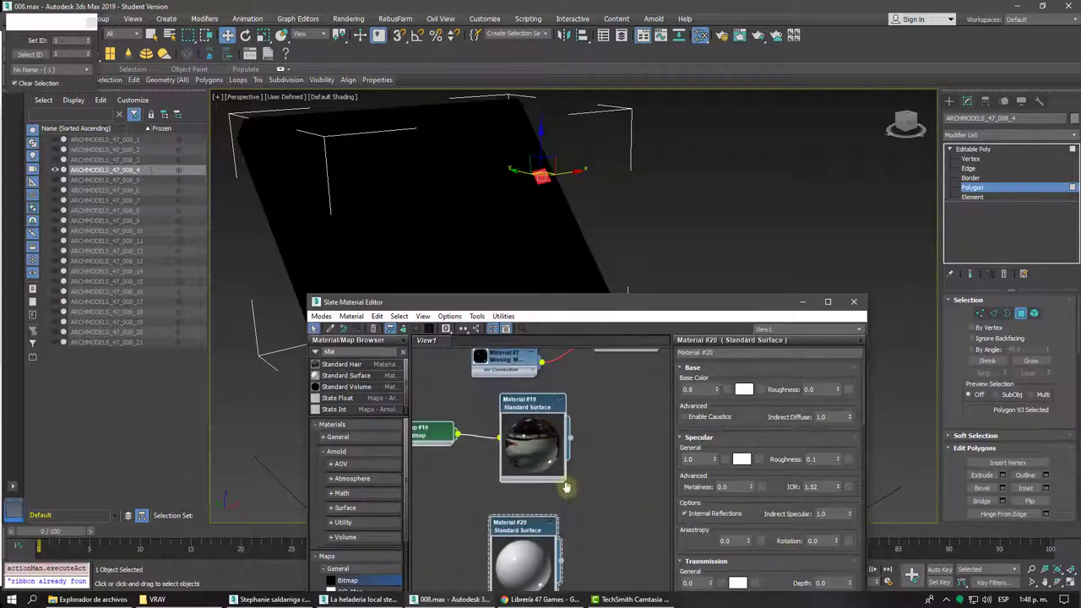
{"action": "scroll", "coordinate": [567, 488], "scroll_direction": "up", "scroll_amount": 2}
Step: Wire Material #19 into the Multi/Sub's second slot and Material #20 into the Multi/Sub material
{"action": "left_click_drag", "start_coordinate": [565, 489], "coordinate": [593, 382]}
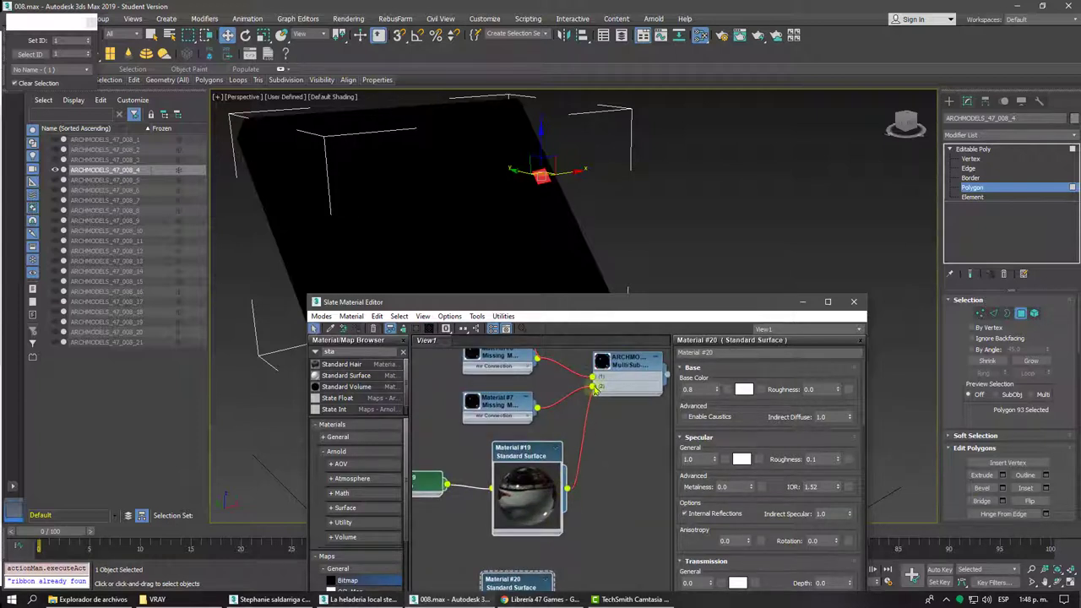
{"action": "scroll", "coordinate": [590, 418], "scroll_direction": "down", "scroll_amount": 1}
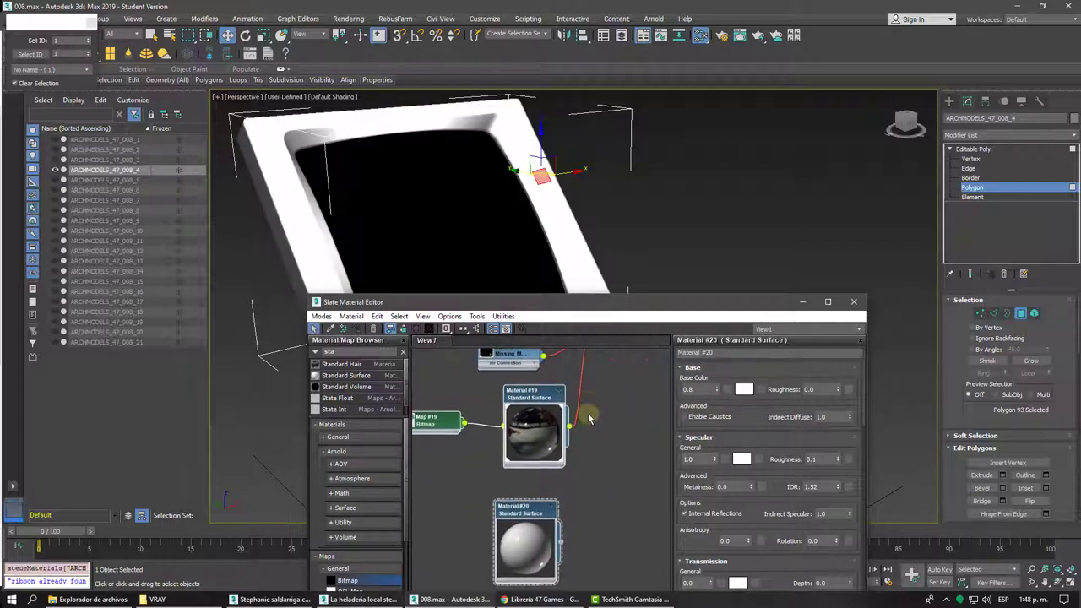
{"action": "scroll", "coordinate": [590, 418], "scroll_direction": "up", "scroll_amount": 1}
{"action": "scroll", "coordinate": [593, 405], "scroll_direction": "up", "scroll_amount": 1}
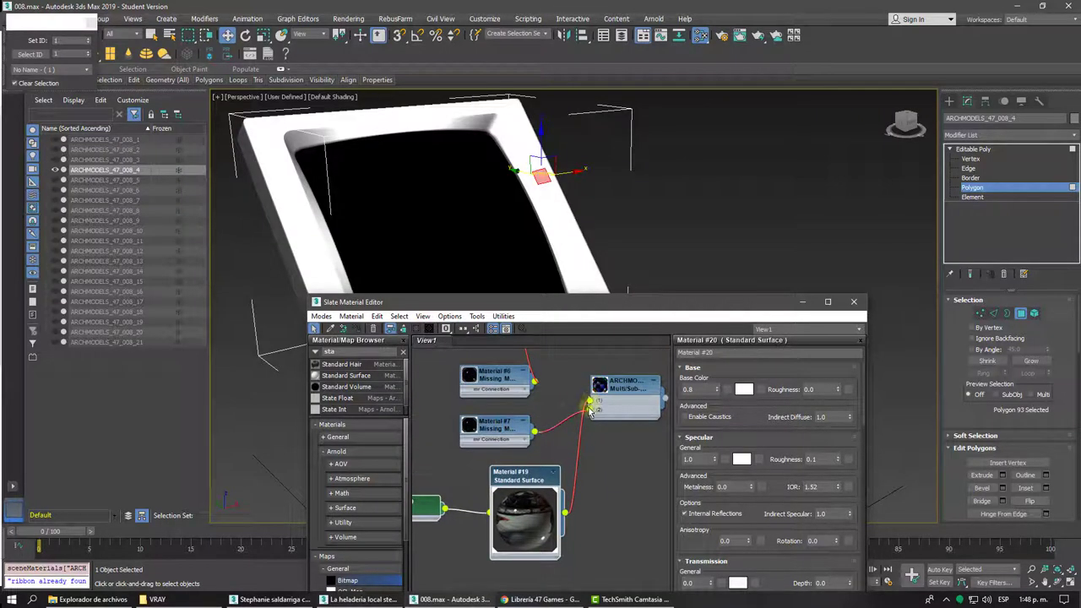
{"action": "left_click_drag", "start_coordinate": [590, 409], "coordinate": [592, 412]}
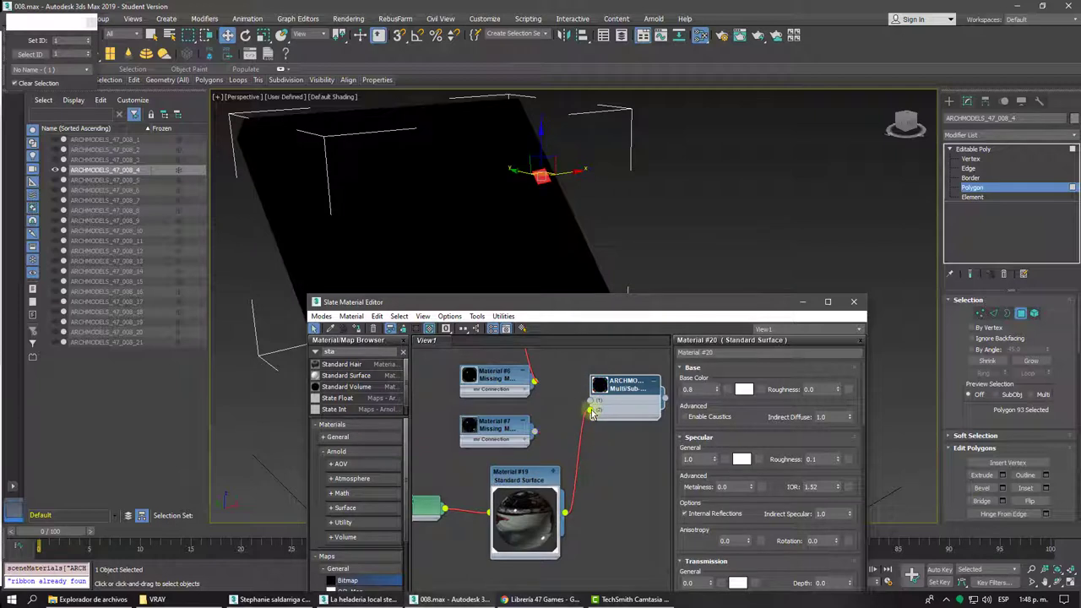
{"action": "scroll", "coordinate": [592, 414], "scroll_direction": "down", "scroll_amount": 2}
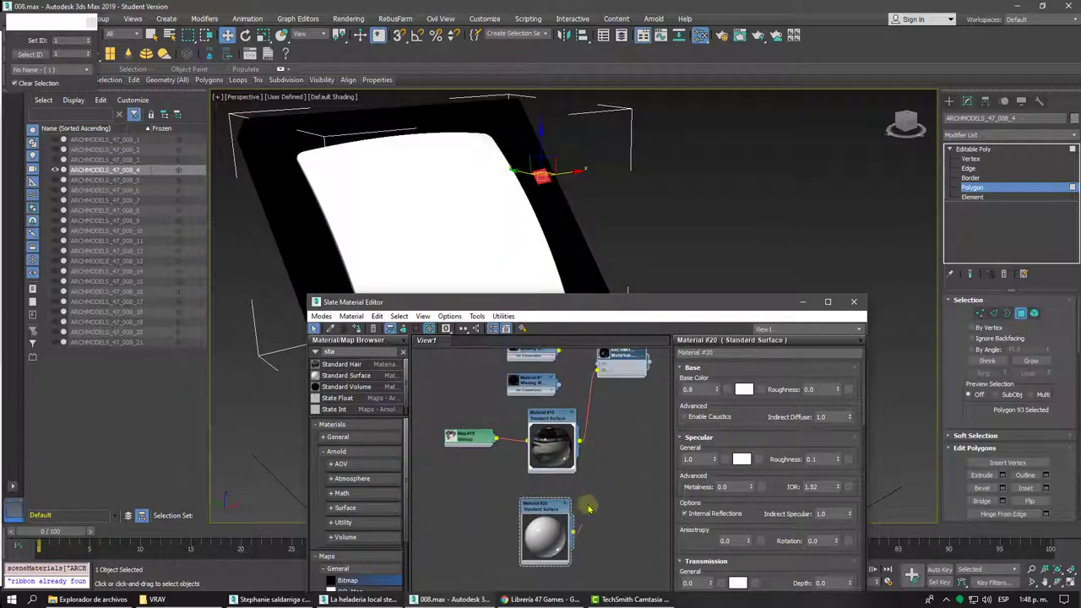
{"action": "left_click_drag", "start_coordinate": [589, 508], "coordinate": [612, 382]}
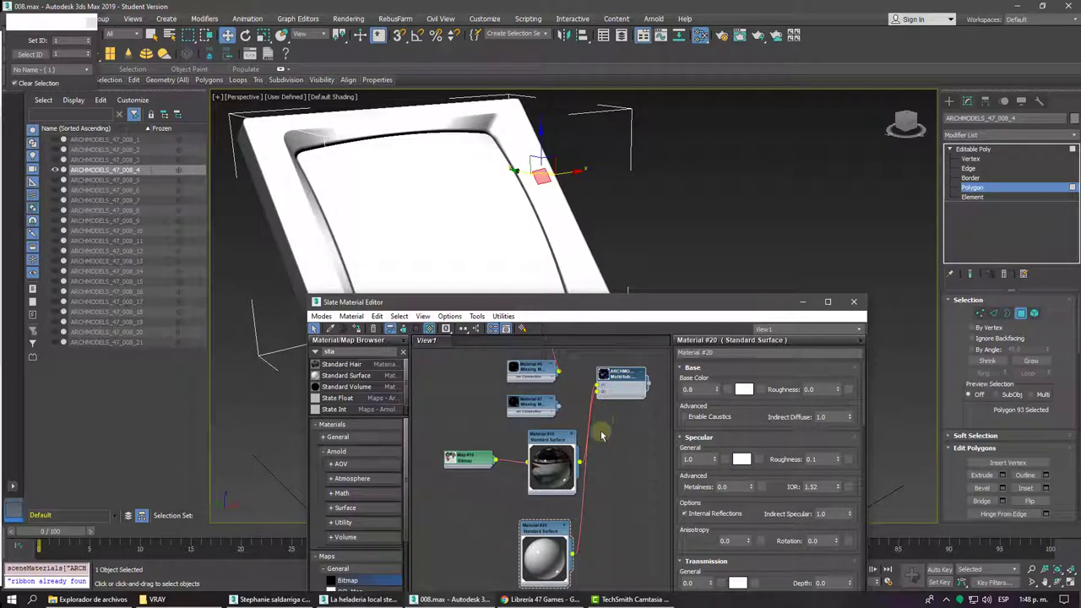
Step: Turn on Show Shaded Material in Viewport for Material #19
{"action": "right_click", "coordinate": [549, 441]}
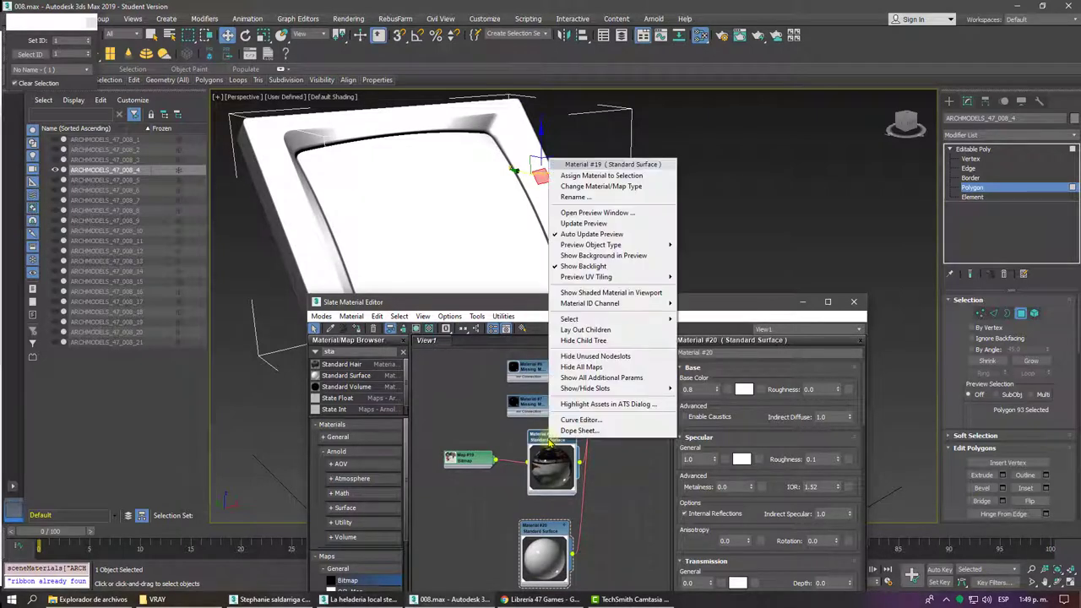
{"action": "left_click", "coordinate": [600, 292]}
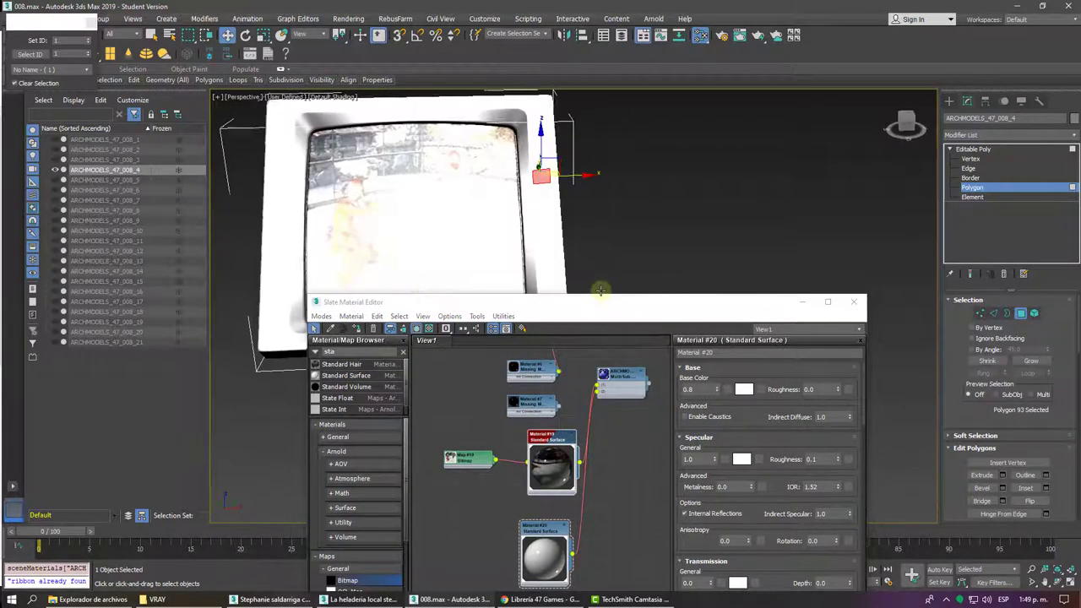
{"action": "double_click", "coordinate": [754, 306]}
Step: Restore the editor to a smaller window and lower Material #19's specular weight
{"action": "scroll", "coordinate": [582, 241], "scroll_direction": "up", "scroll_amount": 2}
{"action": "scroll", "coordinate": [408, 184], "scroll_direction": "up", "scroll_amount": 2}
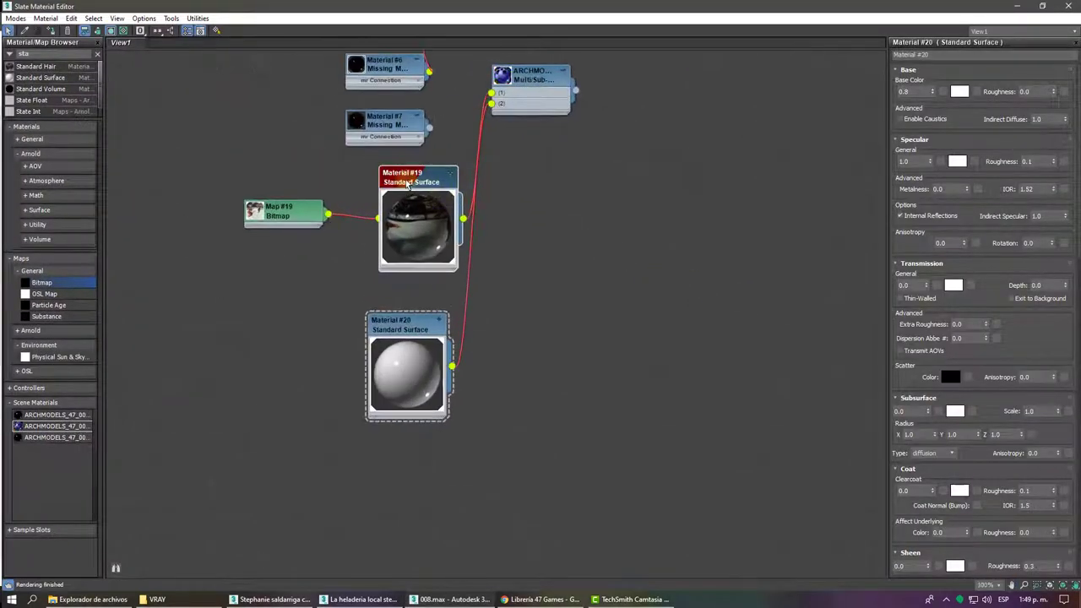
{"action": "left_click", "coordinate": [408, 184]}
{"action": "middle_click_drag", "start_coordinate": [408, 185], "coordinate": [568, 239]}
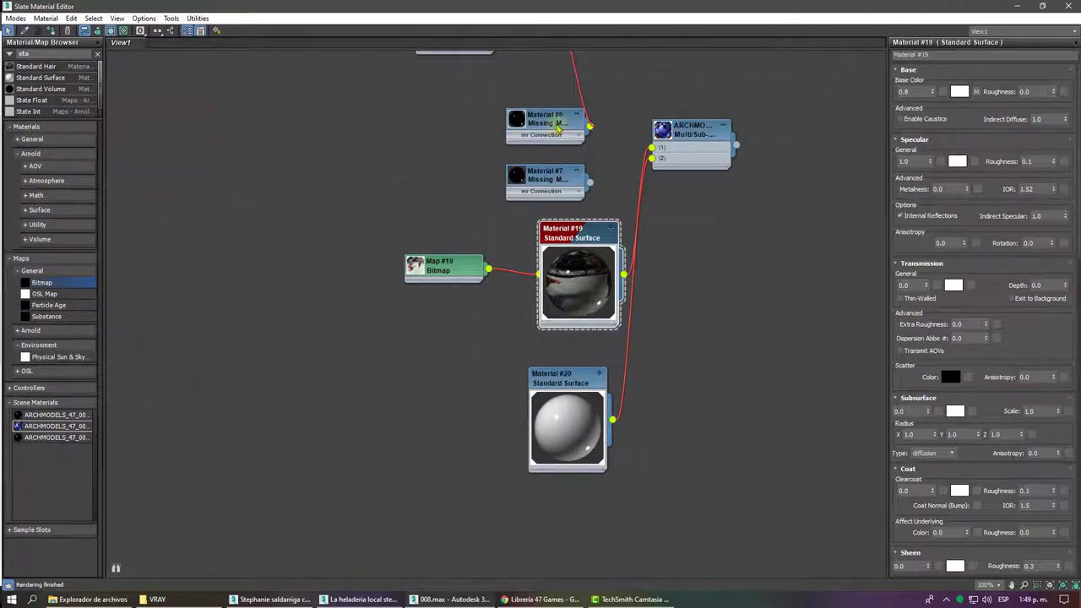
{"action": "mouse_move", "coordinate": [879, 8]}
{"action": "left_mouse_down"}
{"action": "mouse_move", "coordinate": [651, 53]}
{"action": "mouse_move", "coordinate": [448, 55]}
{"action": "left_mouse_up"}
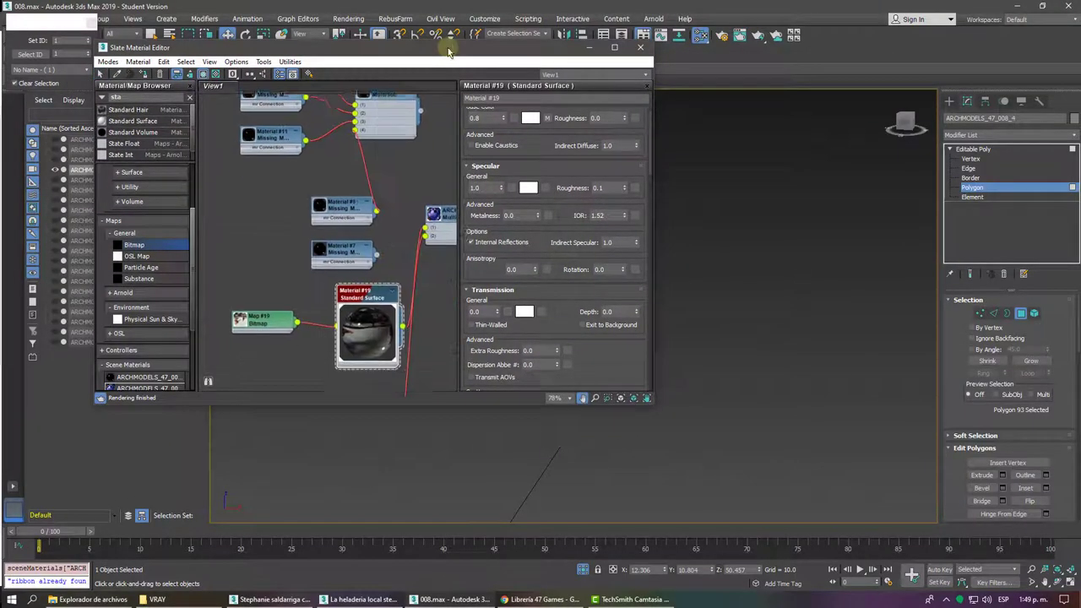
{"action": "left_click_drag", "start_coordinate": [502, 187], "coordinate": [488, 233]}
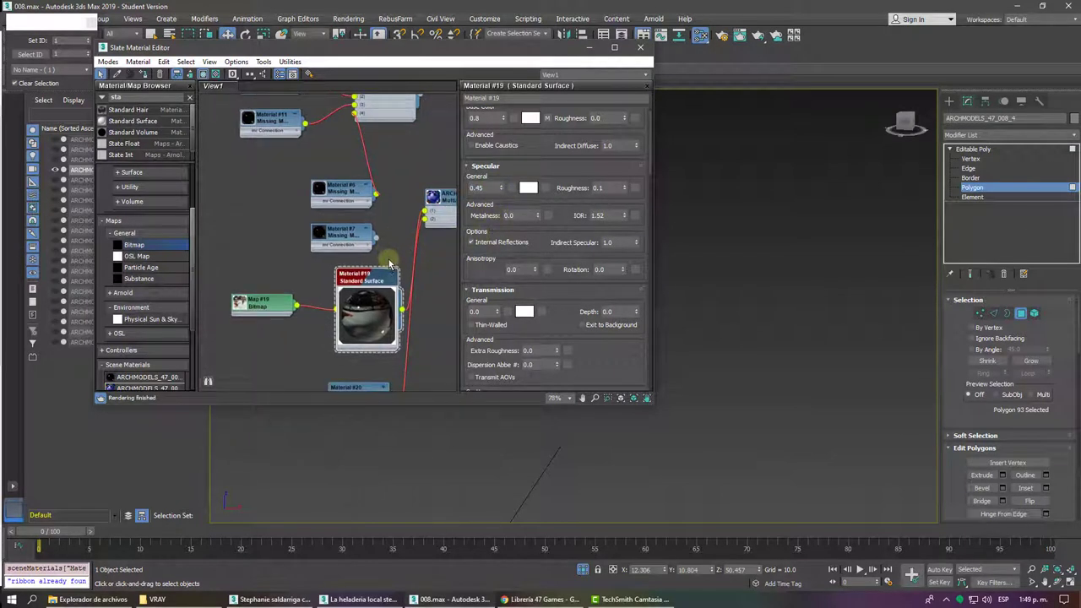
Step: Arrange Material #20 above Material #19 and move the editor off the screen model
{"action": "middle_click_drag", "start_coordinate": [389, 265], "coordinate": [367, 195]}
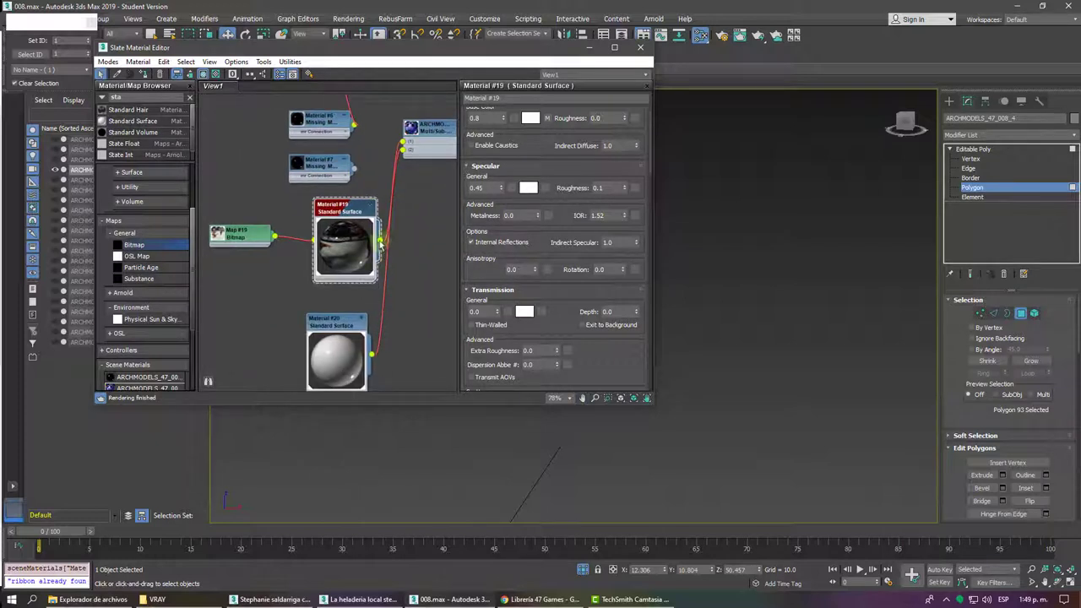
{"action": "left_click_drag", "start_coordinate": [364, 213], "coordinate": [320, 197]}
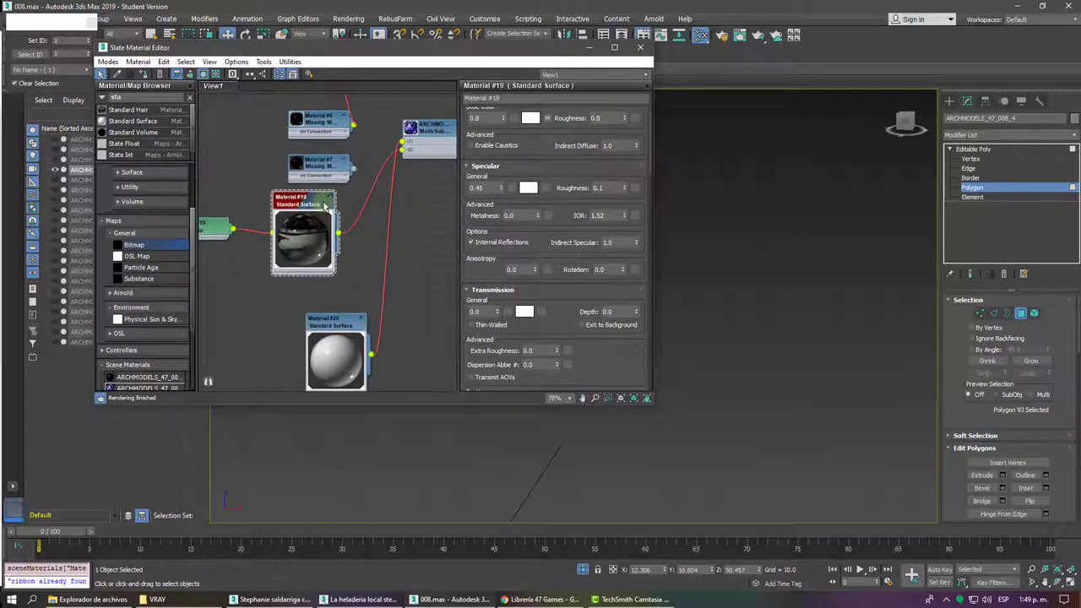
{"action": "mouse_move", "coordinate": [337, 319]}
{"action": "left_mouse_down"}
{"action": "mouse_move", "coordinate": [259, 308]}
{"action": "mouse_move", "coordinate": [281, 287]}
{"action": "left_mouse_up"}
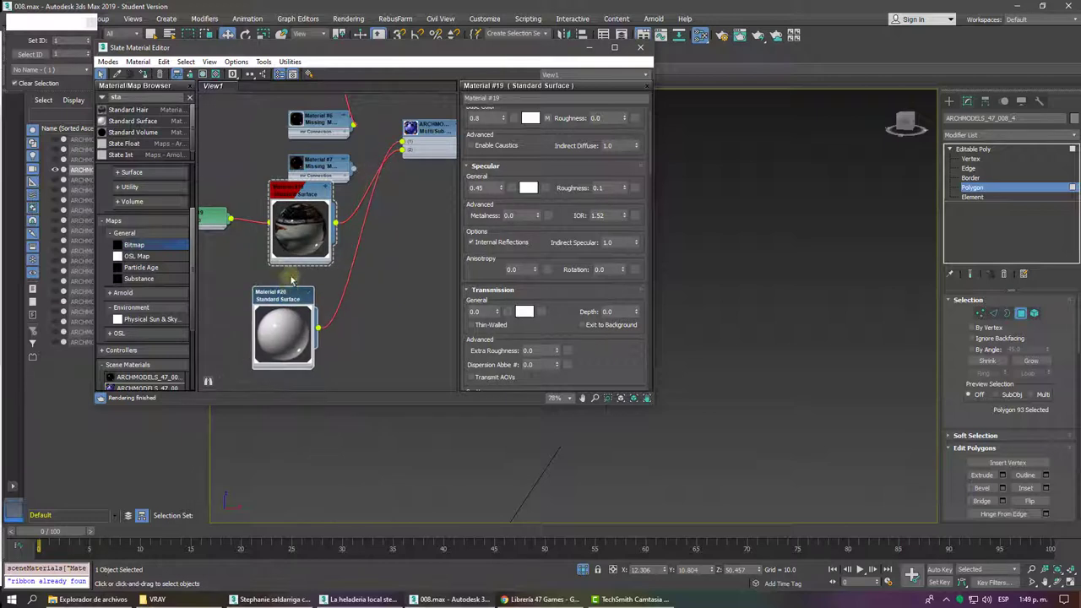
{"action": "left_click_drag", "start_coordinate": [305, 218], "coordinate": [305, 383]}
{"action": "left_click_drag", "start_coordinate": [281, 285], "coordinate": [288, 191]}
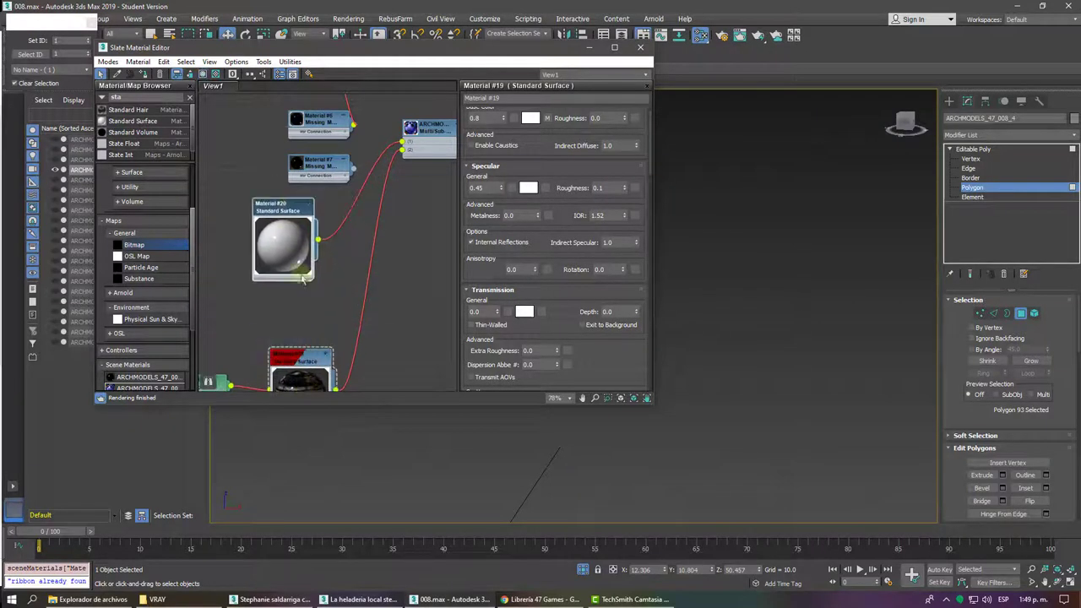
{"action": "left_click_drag", "start_coordinate": [295, 353], "coordinate": [269, 265]}
{"action": "left_click_drag", "start_coordinate": [300, 205], "coordinate": [311, 180]}
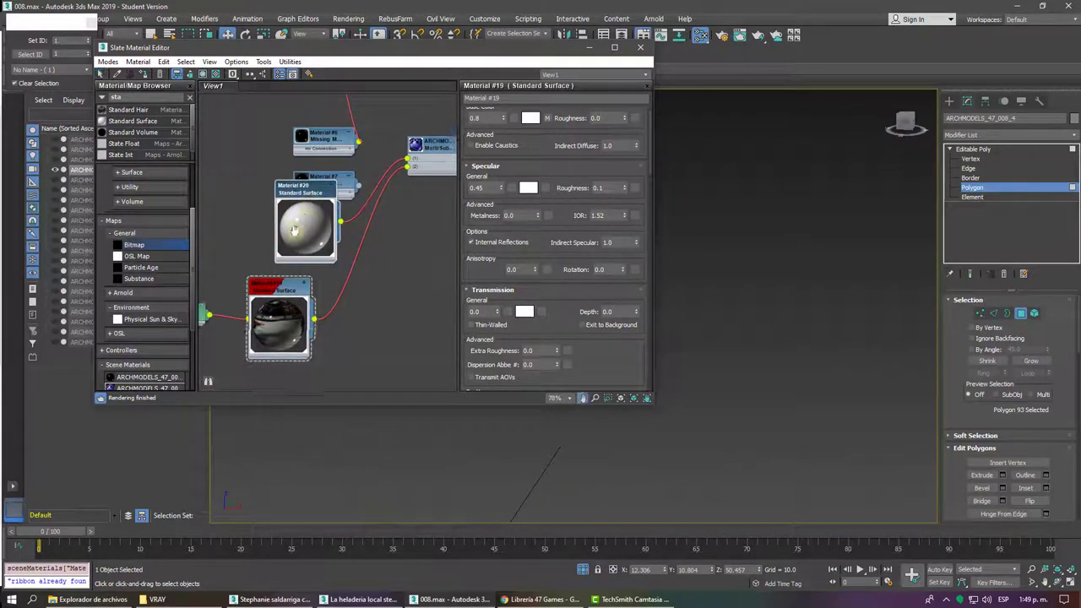
{"action": "left_click_drag", "start_coordinate": [275, 272], "coordinate": [319, 264]}
{"action": "middle_click_drag", "start_coordinate": [305, 94], "coordinate": [328, 131]}
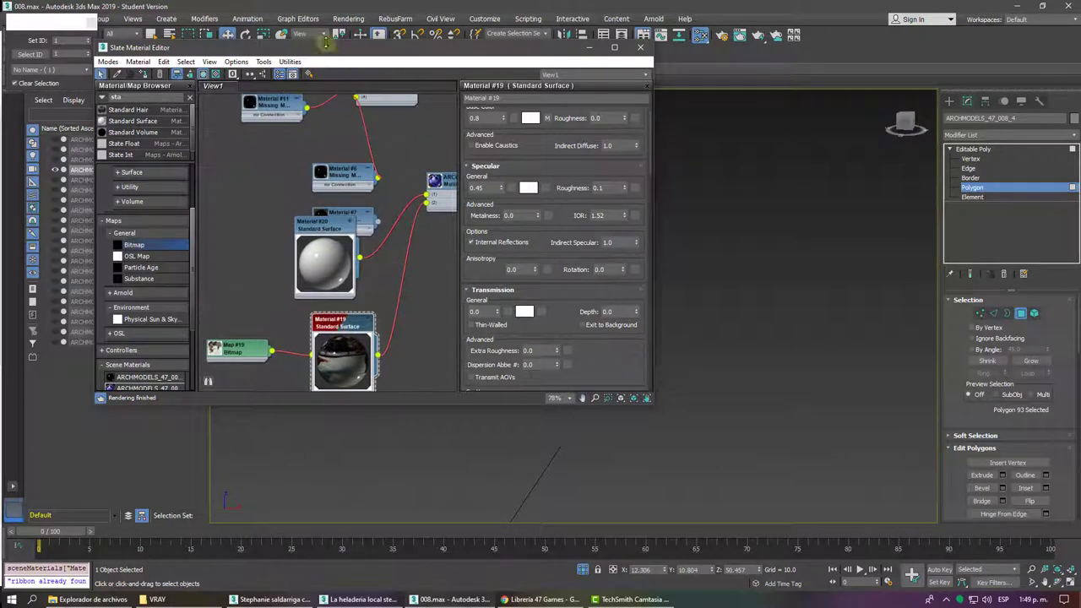
{"action": "mouse_move", "coordinate": [318, 53]}
{"action": "left_mouse_down"}
{"action": "mouse_move", "coordinate": [466, 332]}
{"action": "mouse_move", "coordinate": [426, 338]}
{"action": "left_mouse_up"}
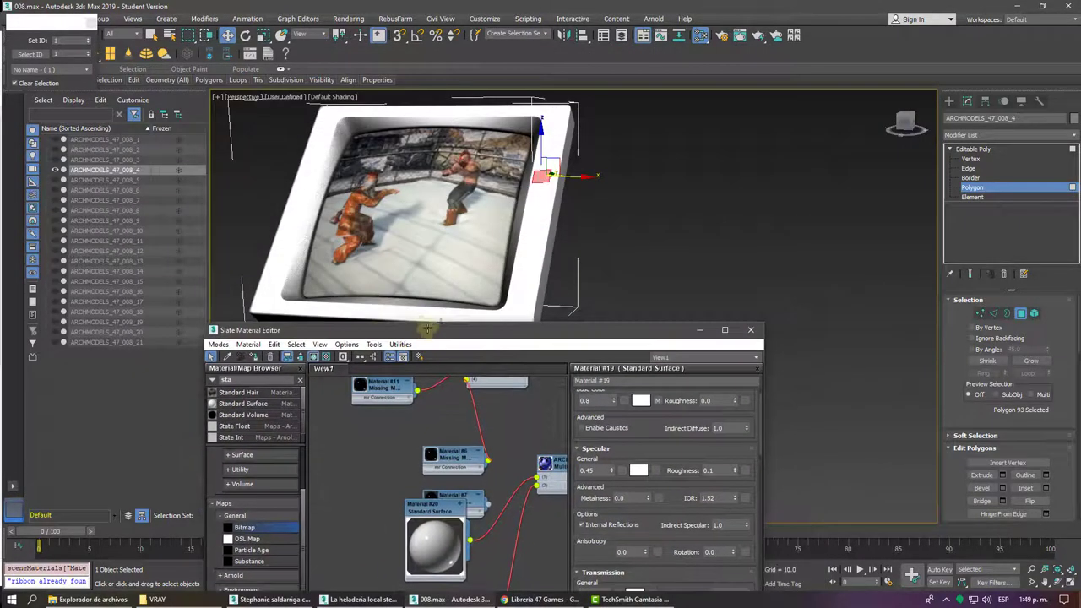
Step: Deselect the textured screen model and move the Slate Material Editor to the upper left
{"action": "left_click", "coordinate": [967, 152]}
{"action": "middle_click_drag", "start_coordinate": [760, 203], "coordinate": [718, 218], "text": "alt"}
{"action": "left_click", "coordinate": [714, 222]}
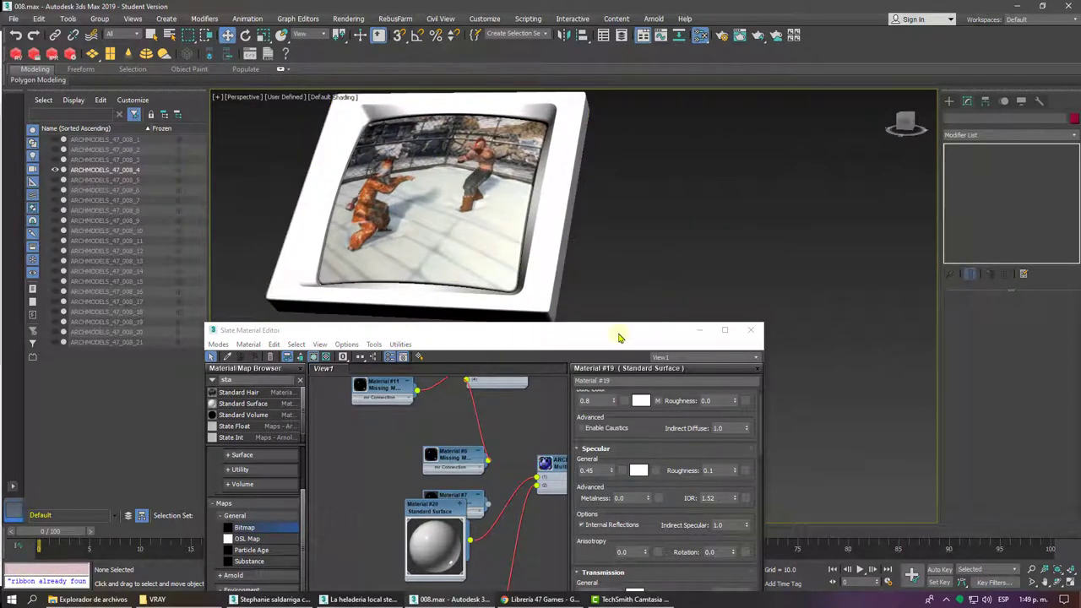
{"action": "left_click_drag", "start_coordinate": [625, 330], "coordinate": [423, 200]}
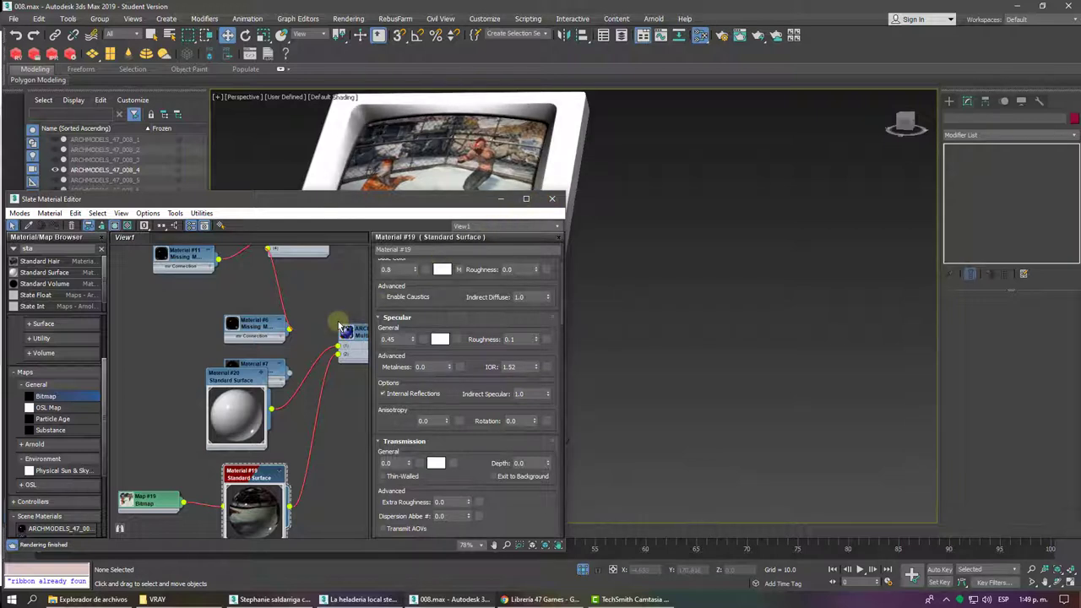
Step: Check the Rendering menu without choosing anything, then bring up the 47-GAMES catalog PDF in Chrome
{"action": "left_click", "coordinate": [346, 18]}
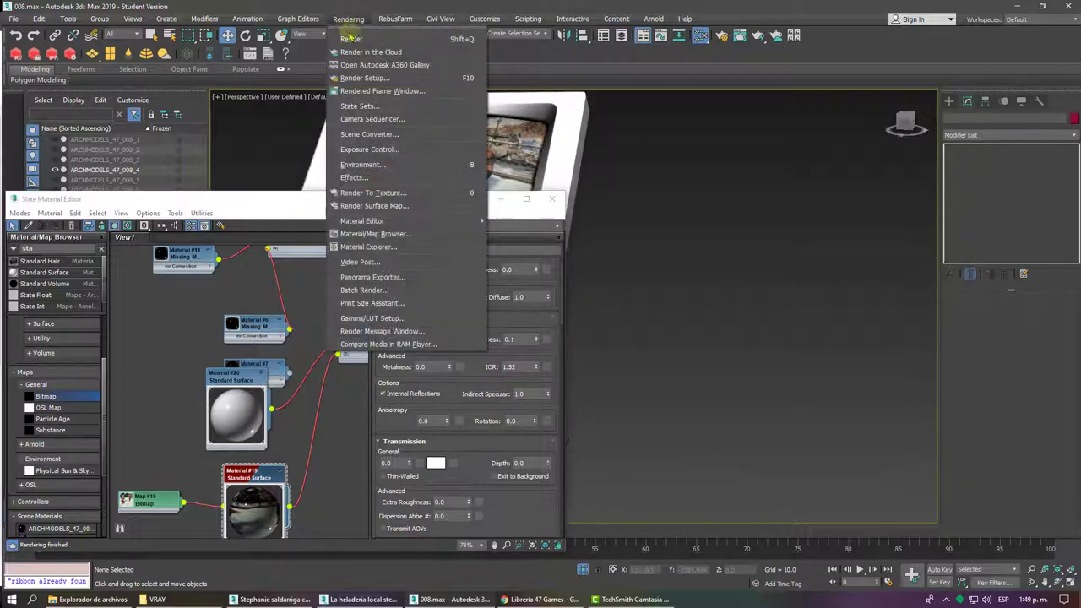
{"action": "left_click", "coordinate": [386, 142]}
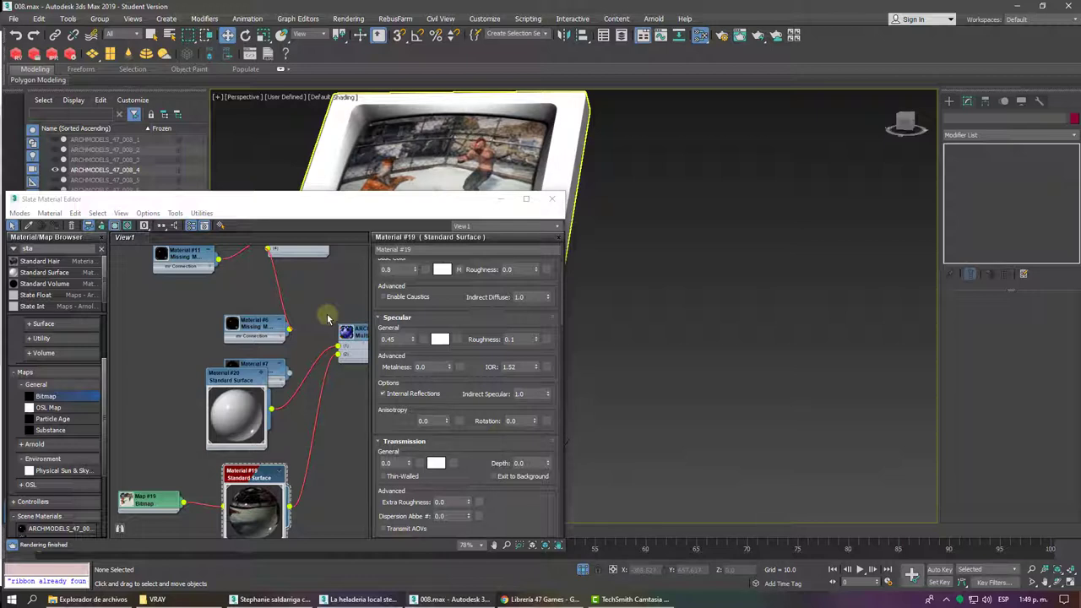
{"action": "left_click", "coordinate": [222, 304]}
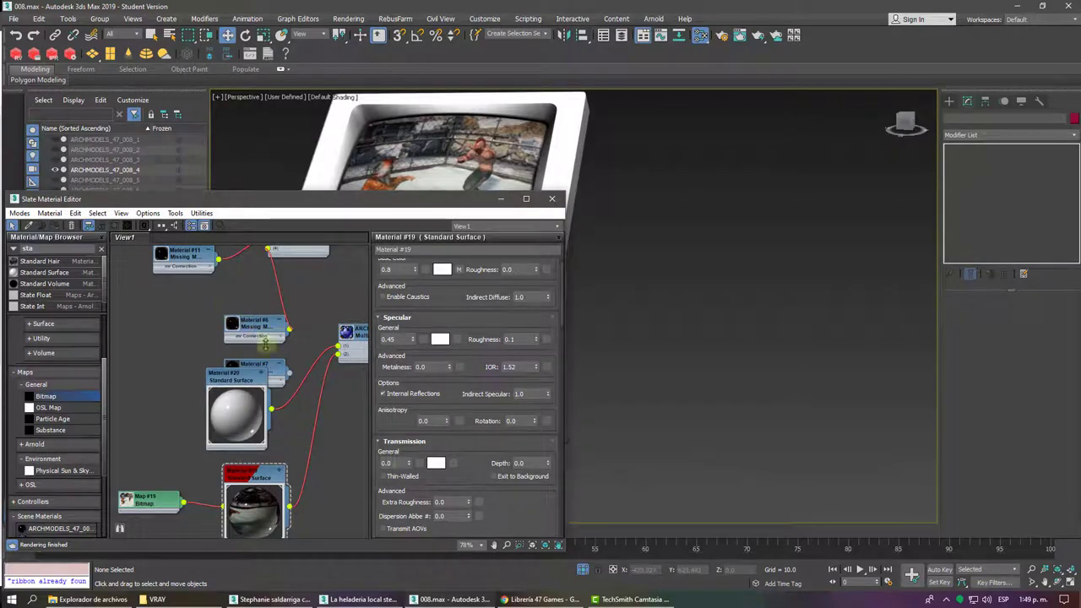
{"action": "left_click", "coordinate": [532, 600]}
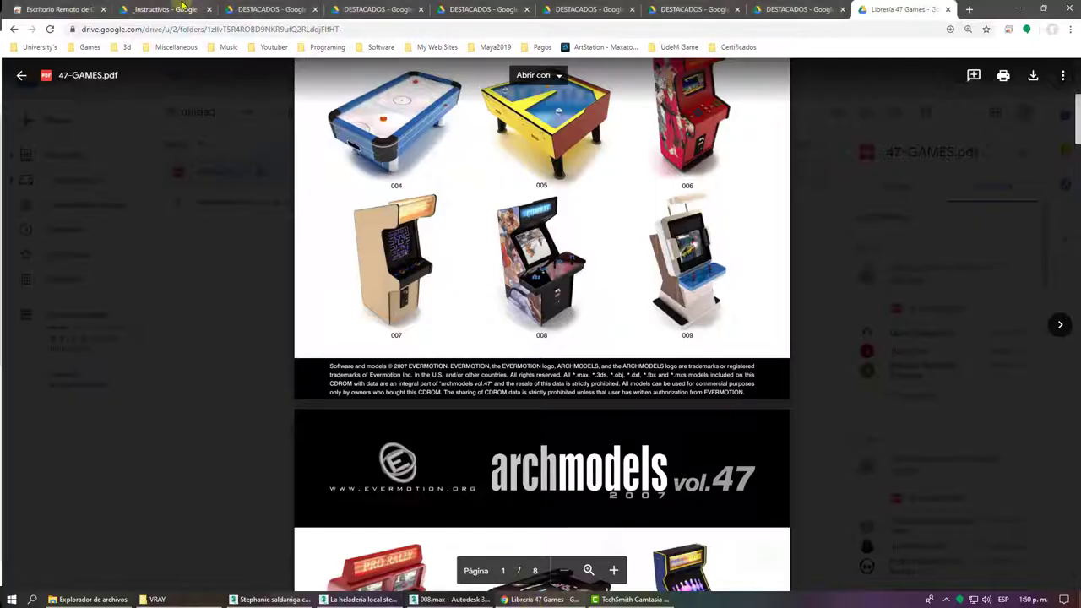
Step: Switch to the '_Instructivos' tab showing the 4- Instructivo-4toSeguimiento JDA 2020-1.pdf brief
{"action": "left_click", "coordinate": [182, 8]}
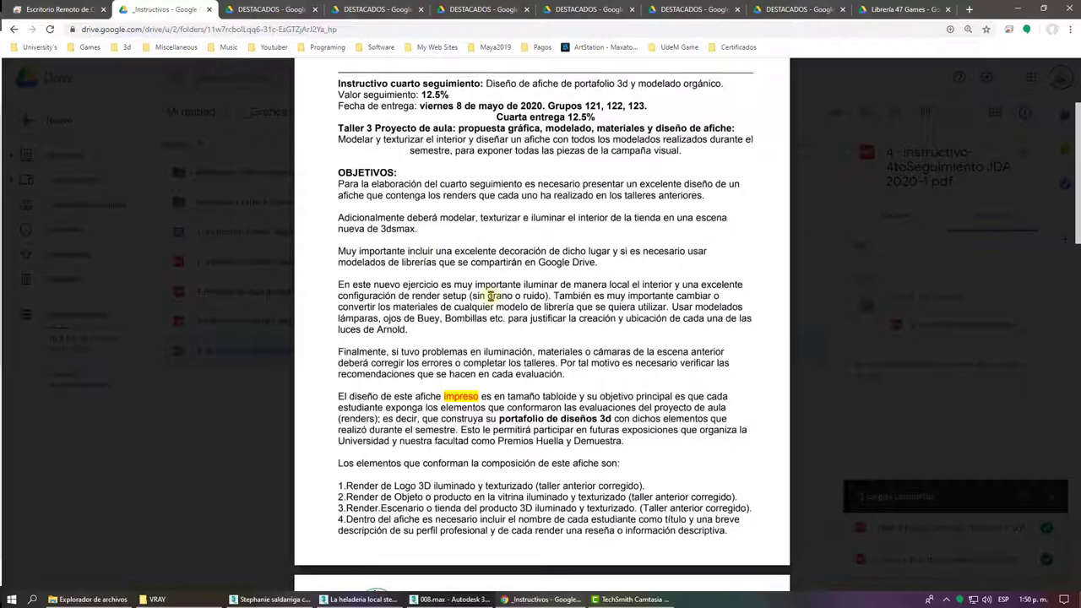
Step: Highlight the brief's passages on lighting and materials, correcting earlier errors, and the evaluation
{"action": "scroll", "coordinate": [530, 354], "scroll_direction": "down", "scroll_amount": 2}
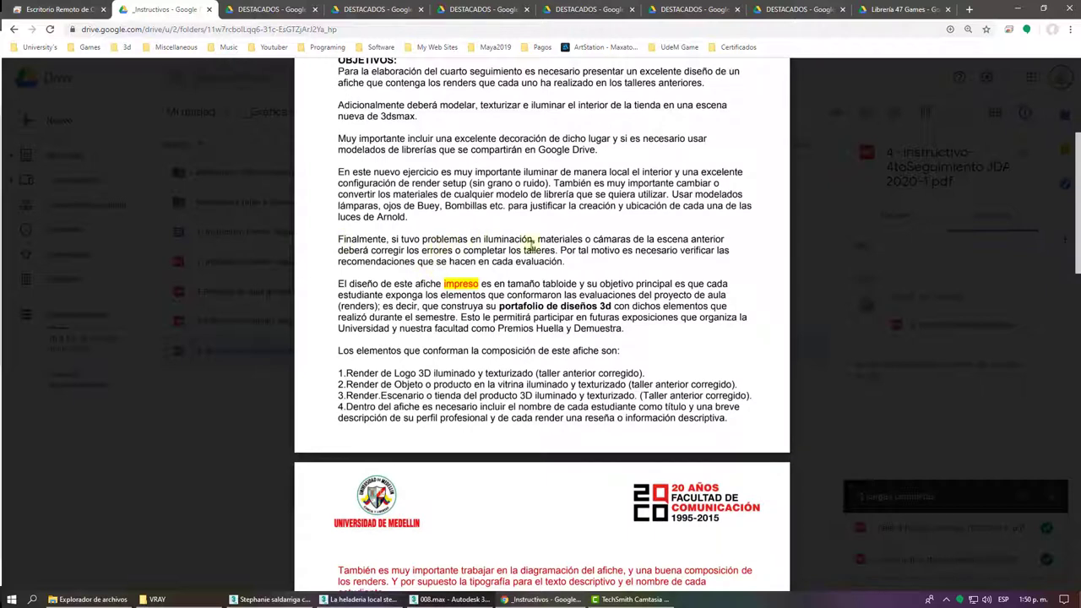
{"action": "left_click_drag", "start_coordinate": [632, 239], "coordinate": [422, 241]}
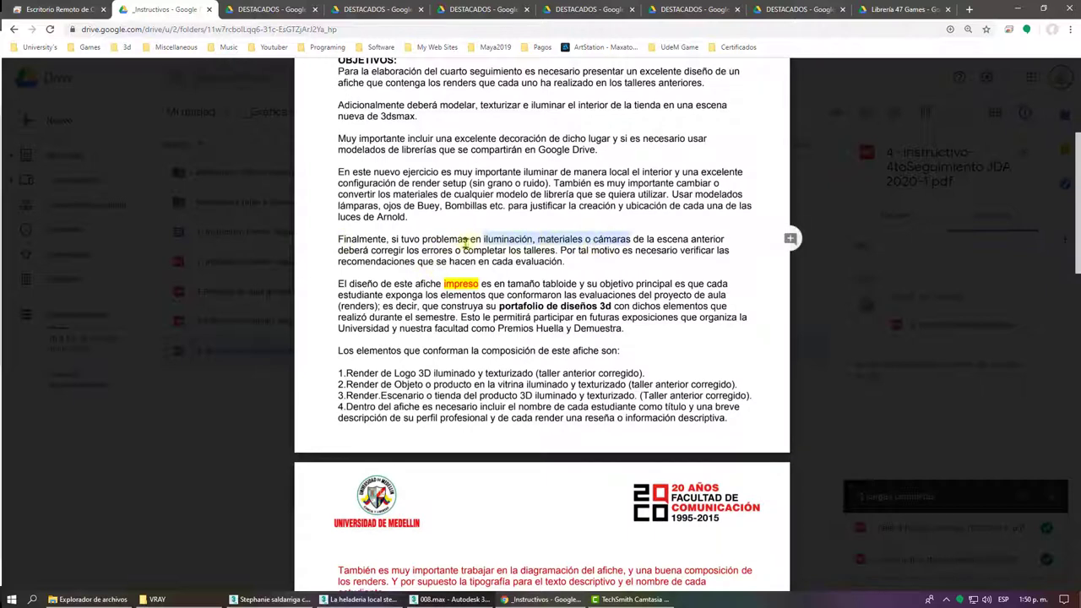
{"action": "left_click", "coordinate": [563, 250]}
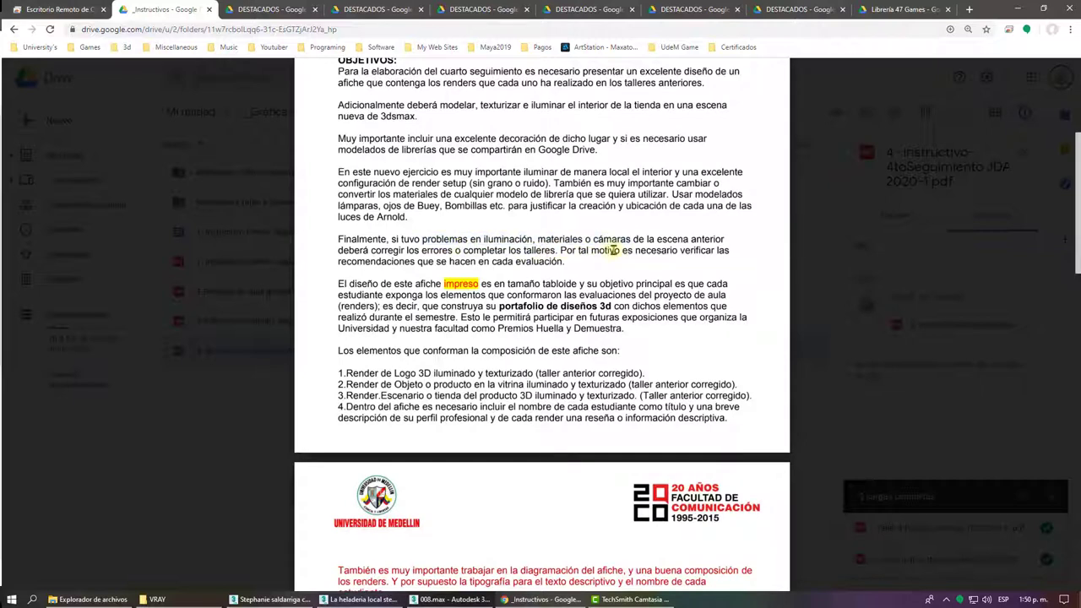
{"action": "left_click_drag", "start_coordinate": [335, 250], "coordinate": [449, 258]}
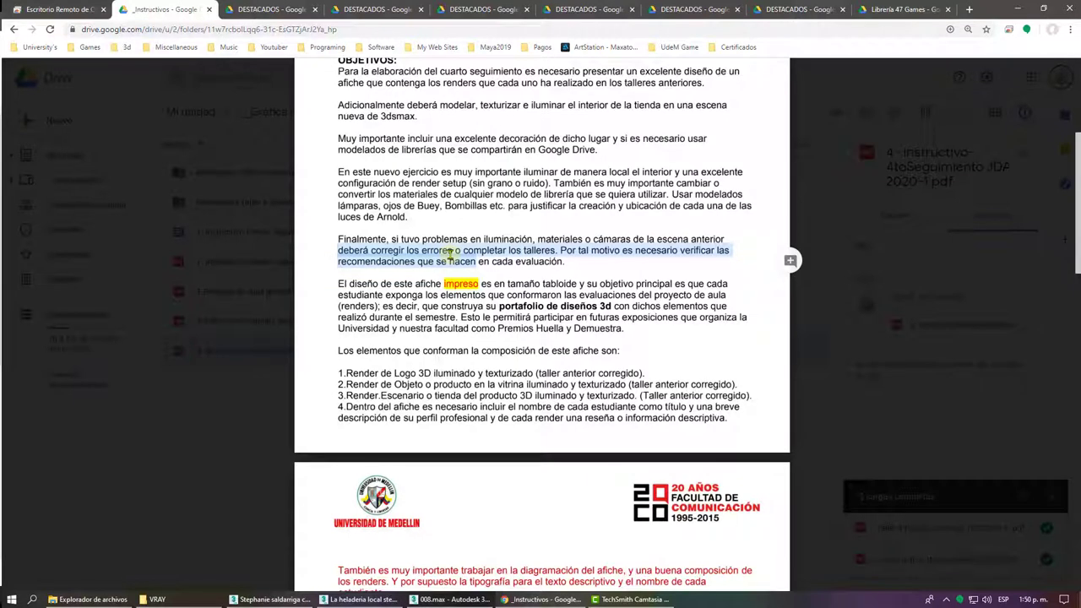
{"action": "left_click", "coordinate": [486, 254]}
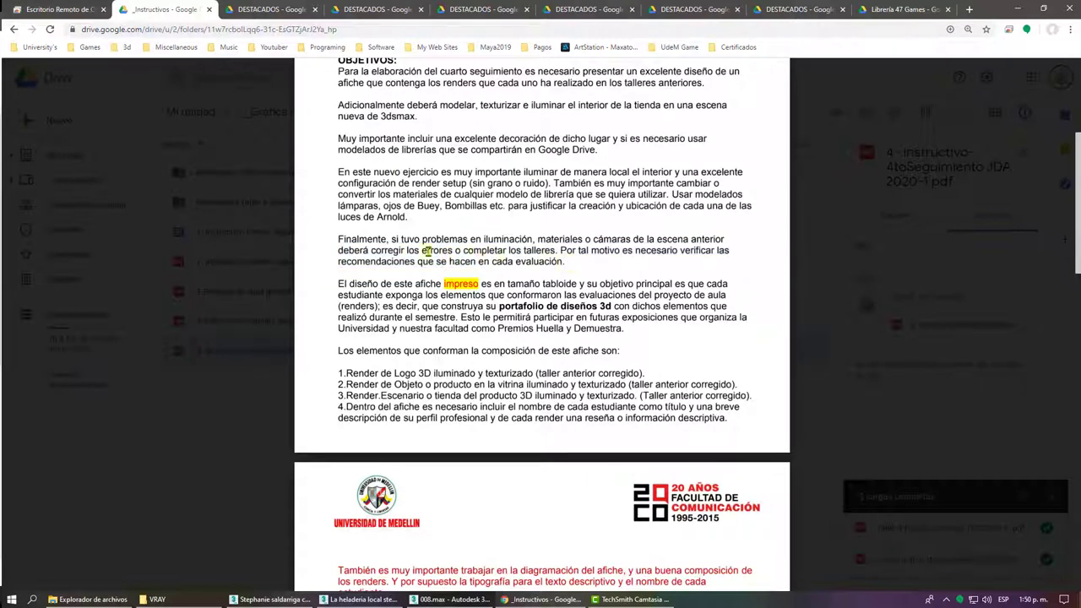
{"action": "left_click_drag", "start_coordinate": [340, 247], "coordinate": [555, 262]}
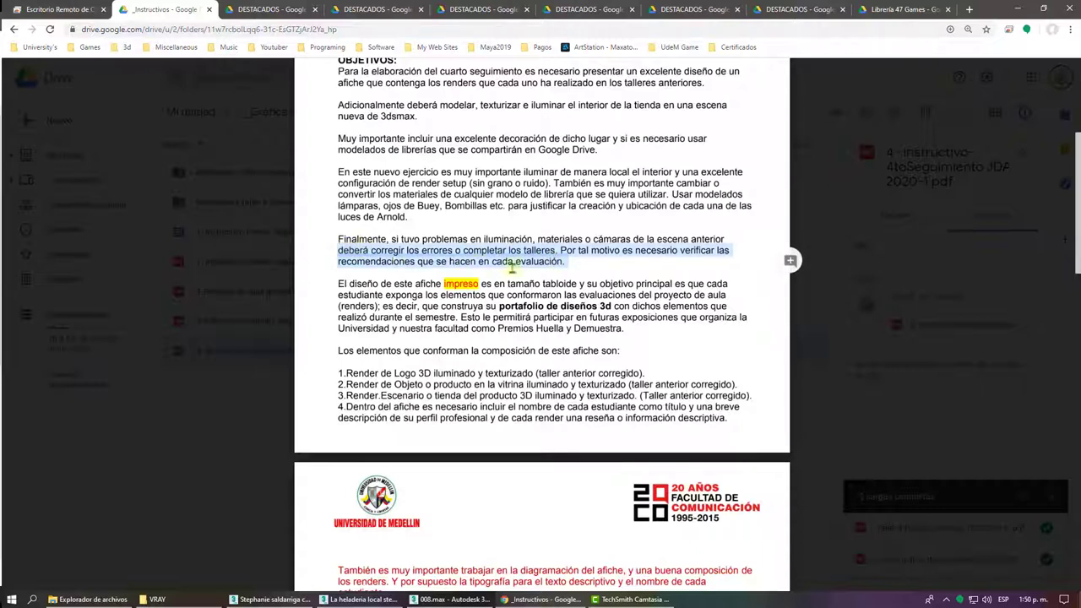
{"action": "left_click", "coordinate": [560, 274]}
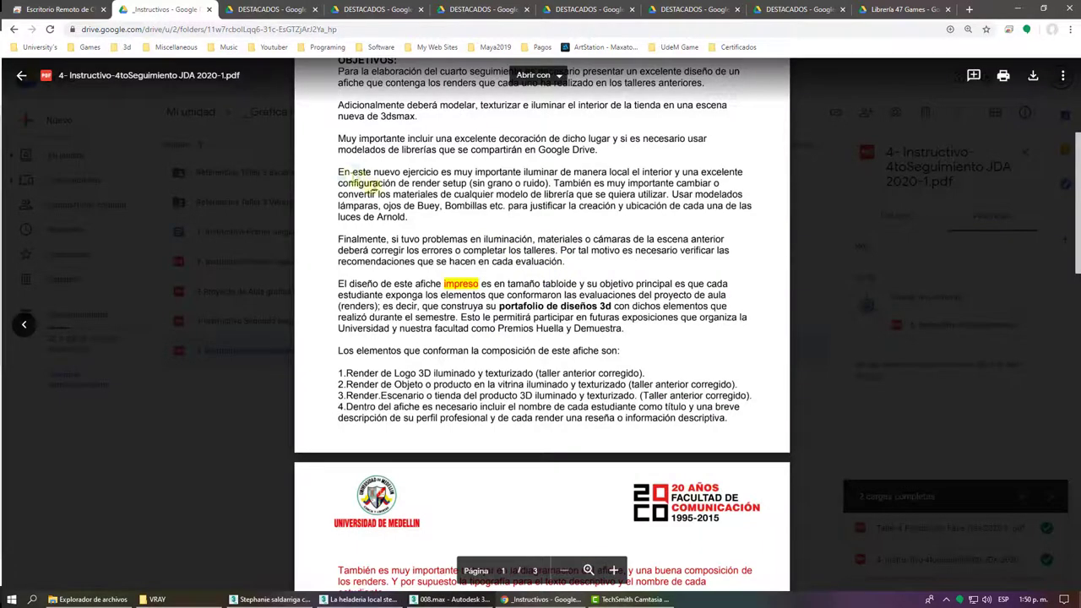
Step: Highlight the paragraphs on converting materials, avoiding grain or noise, and library models and lamps
{"action": "left_click_drag", "start_coordinate": [352, 174], "coordinate": [601, 199]}
{"action": "left_click", "coordinate": [591, 175]}
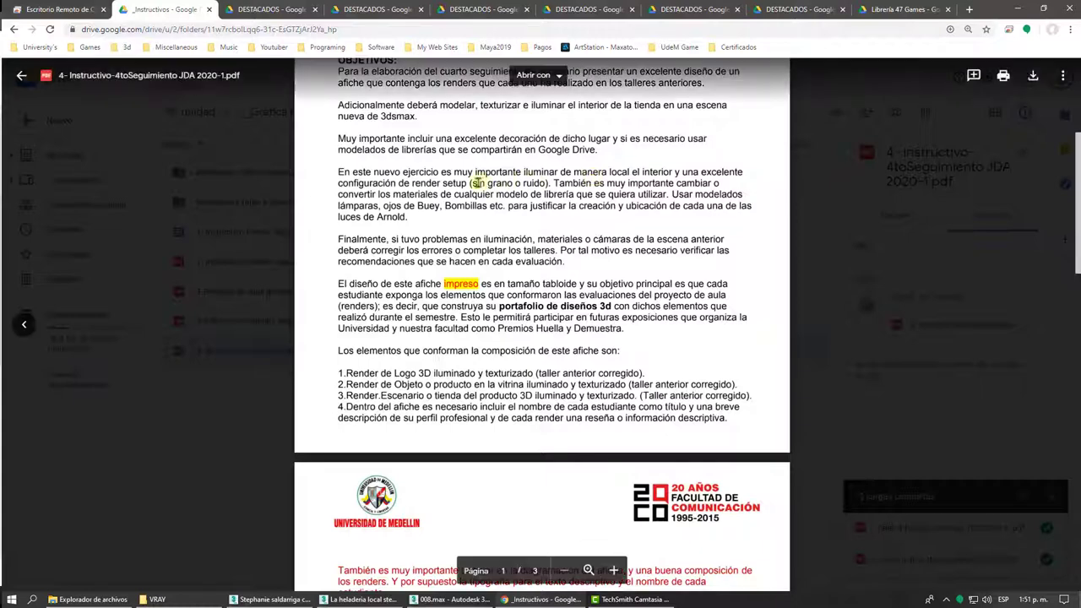
{"action": "left_click_drag", "start_coordinate": [471, 183], "coordinate": [535, 186]}
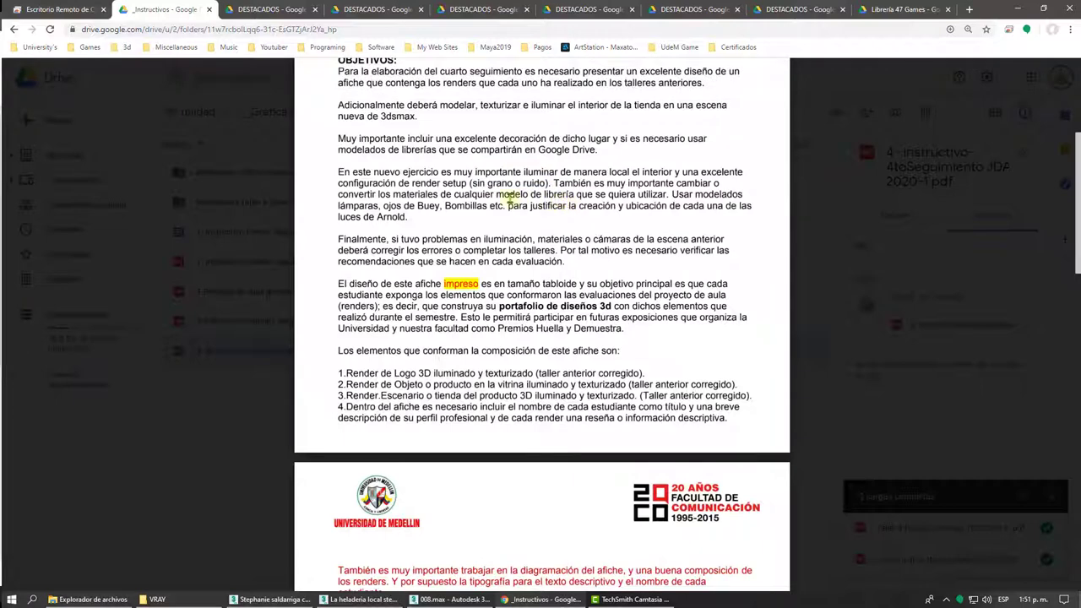
{"action": "left_click_drag", "start_coordinate": [509, 198], "coordinate": [640, 209]}
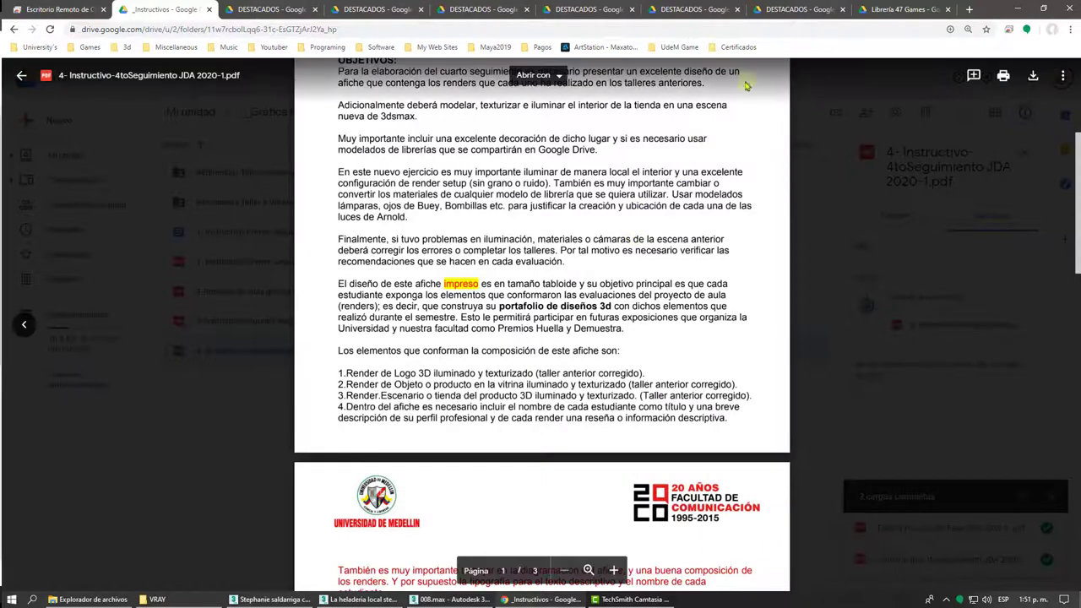
Step: Browse the DESTACADOS poster tabs to the La Heladeria poster
{"action": "left_click", "coordinate": [800, 8]}
{"action": "left_click", "coordinate": [700, 7]}
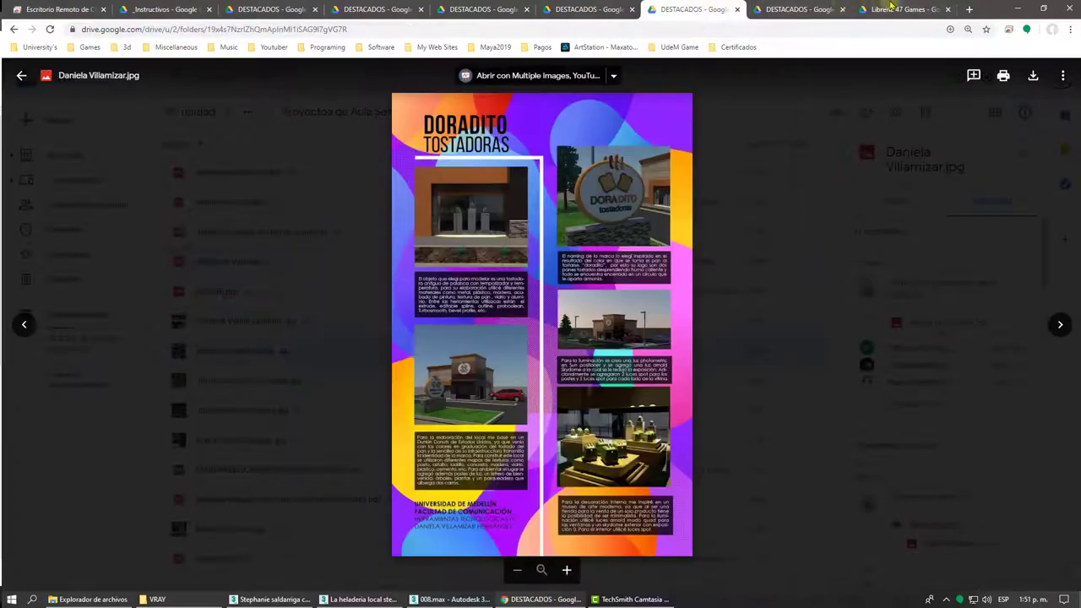
{"action": "left_click", "coordinate": [902, 8]}
{"action": "left_click", "coordinate": [588, 7]}
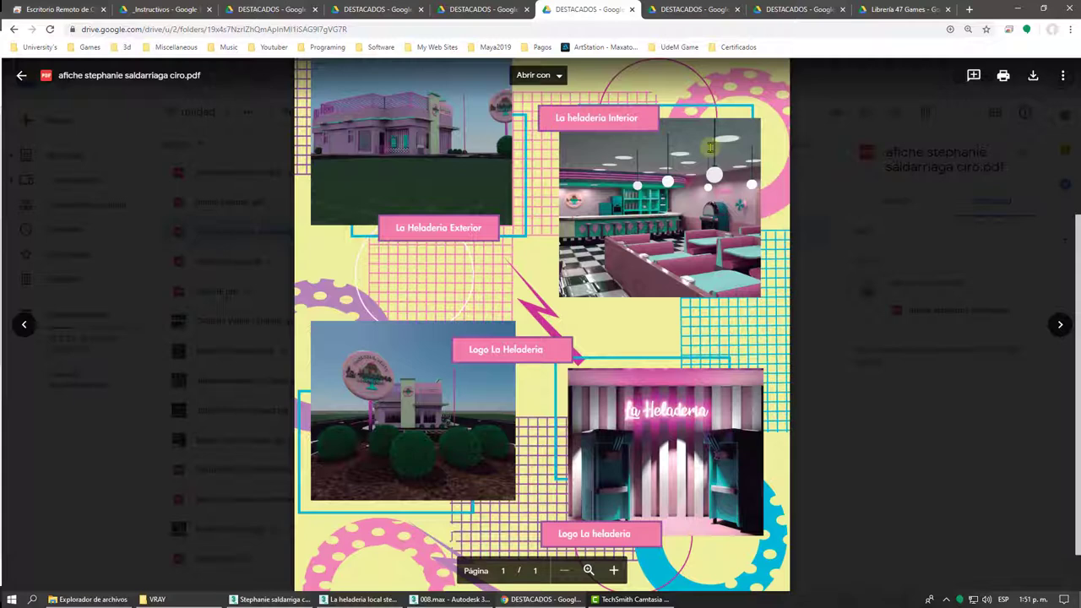
Step: Open the instructions PDF, highlight the printed-poster sentence, and compare with the polaroid sample poster
{"action": "left_click", "coordinate": [167, 8]}
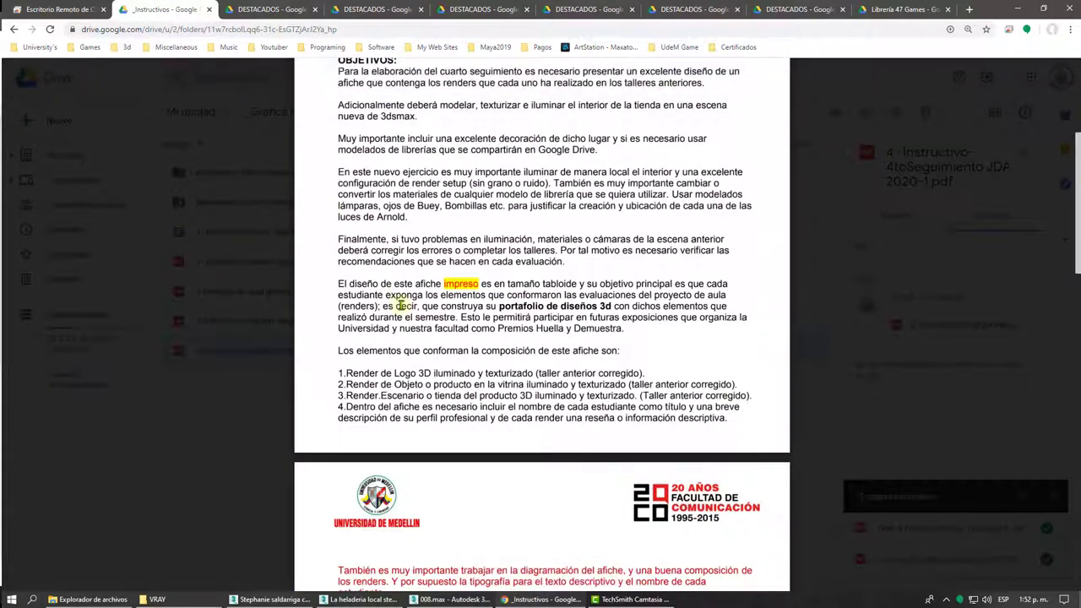
{"action": "left_click_drag", "start_coordinate": [338, 285], "coordinate": [478, 285]}
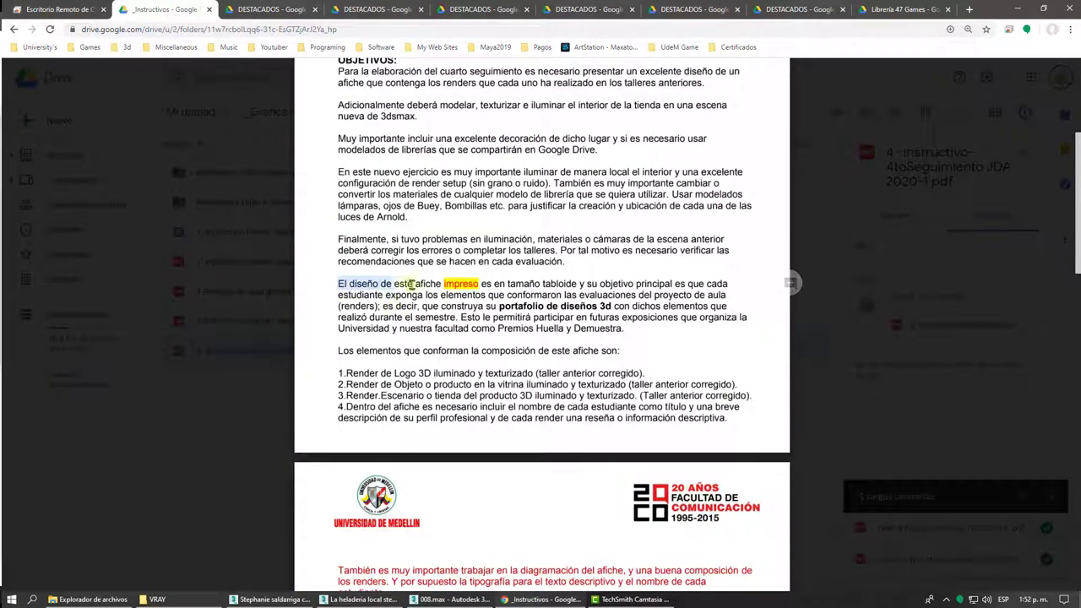
{"action": "left_click", "coordinate": [478, 290]}
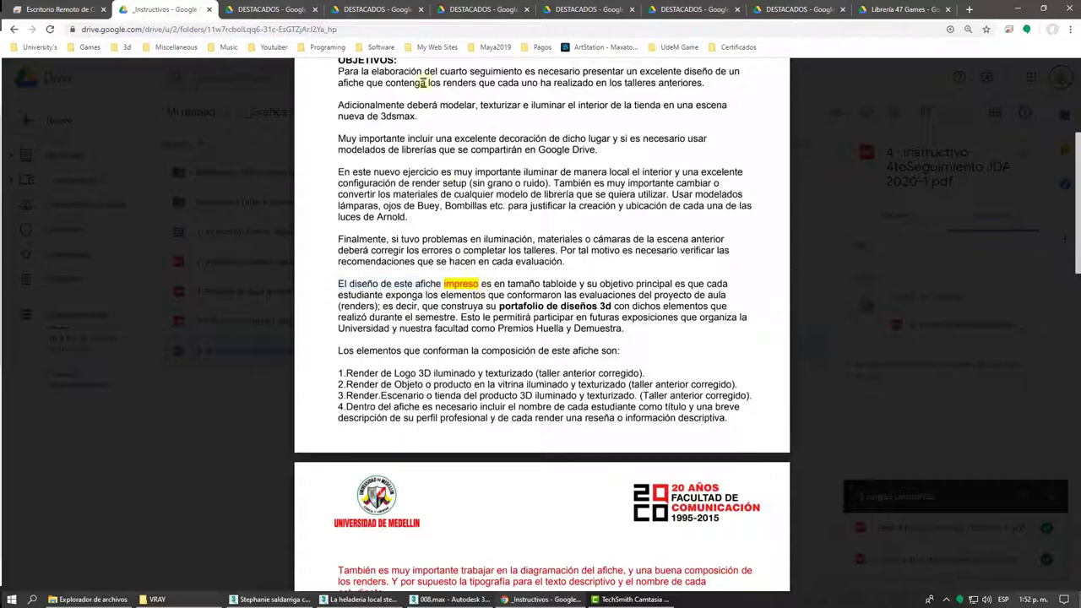
{"action": "left_click", "coordinate": [372, 9]}
{"action": "scroll", "coordinate": [521, 232], "scroll_direction": "up", "scroll_amount": 2}
{"action": "scroll", "coordinate": [521, 232], "scroll_direction": "up", "scroll_amount": 2}
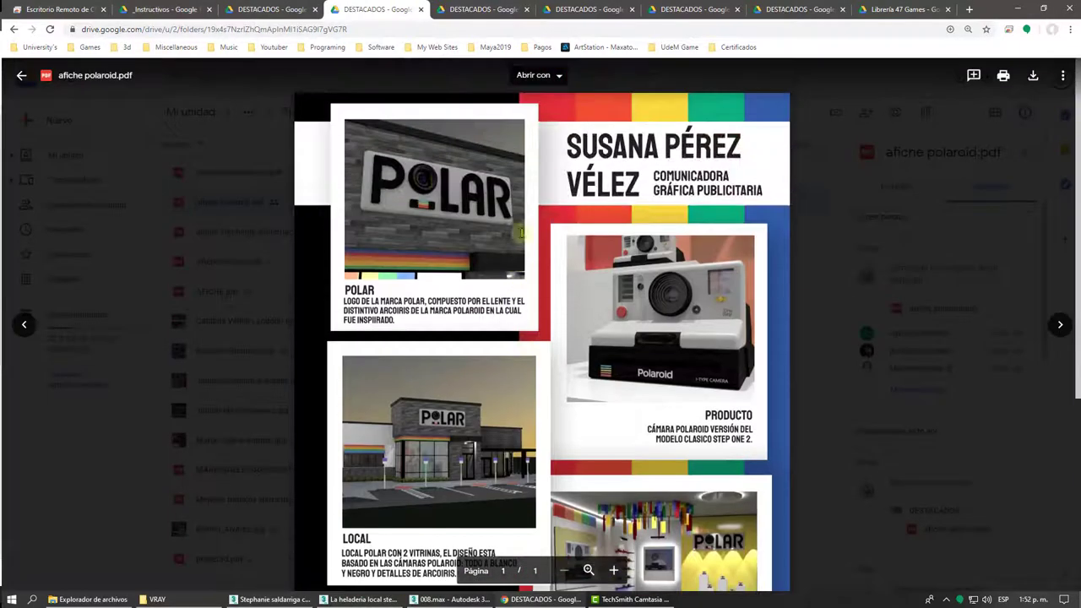
{"action": "key", "text": "ctrl+2"}
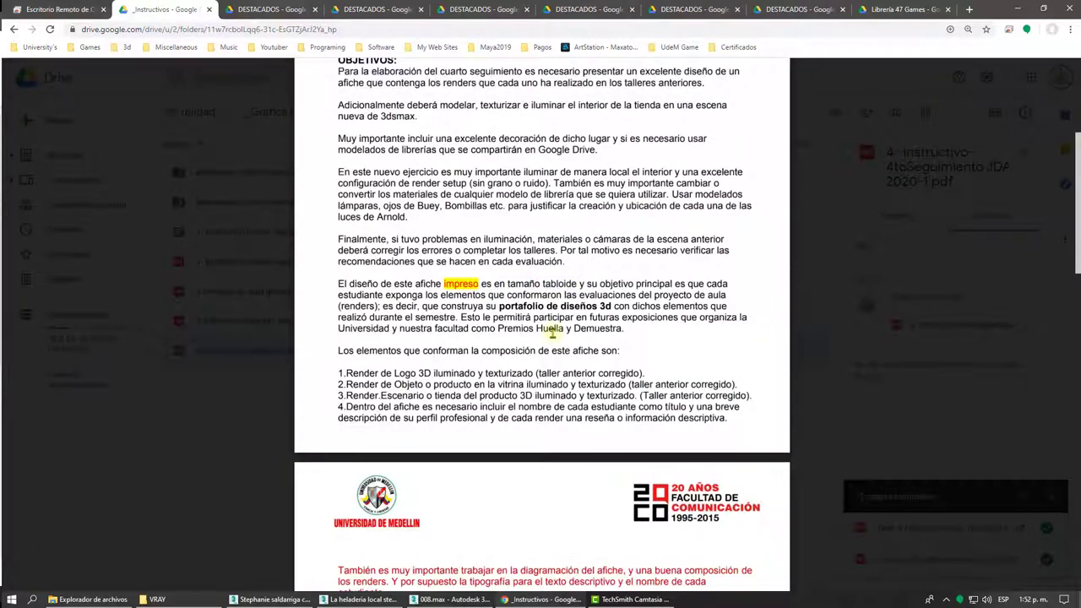
Step: Highlight the tabloid size, the poster's main objective, the evaluation renders and student-presentation phrases
{"action": "left_click_drag", "start_coordinate": [494, 287], "coordinate": [577, 286]}
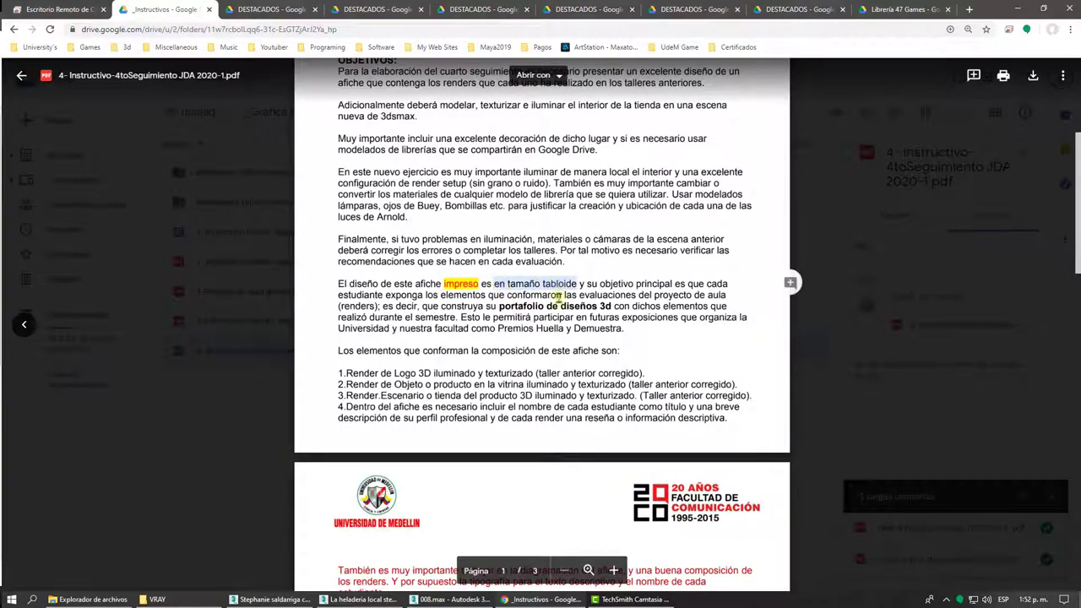
{"action": "left_click", "coordinate": [391, 7]}
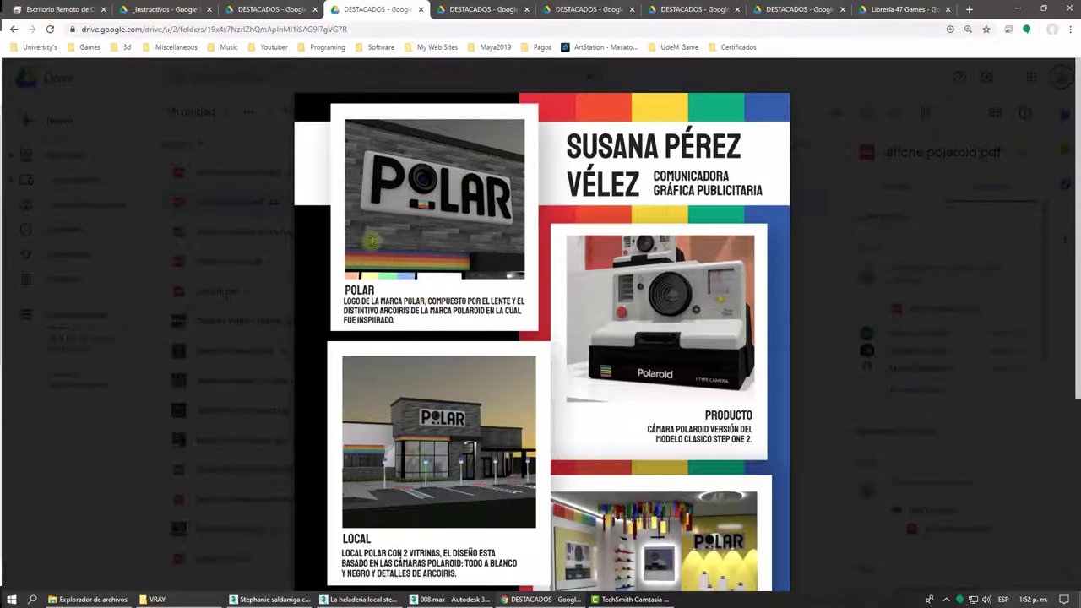
{"action": "left_click", "coordinate": [183, 12]}
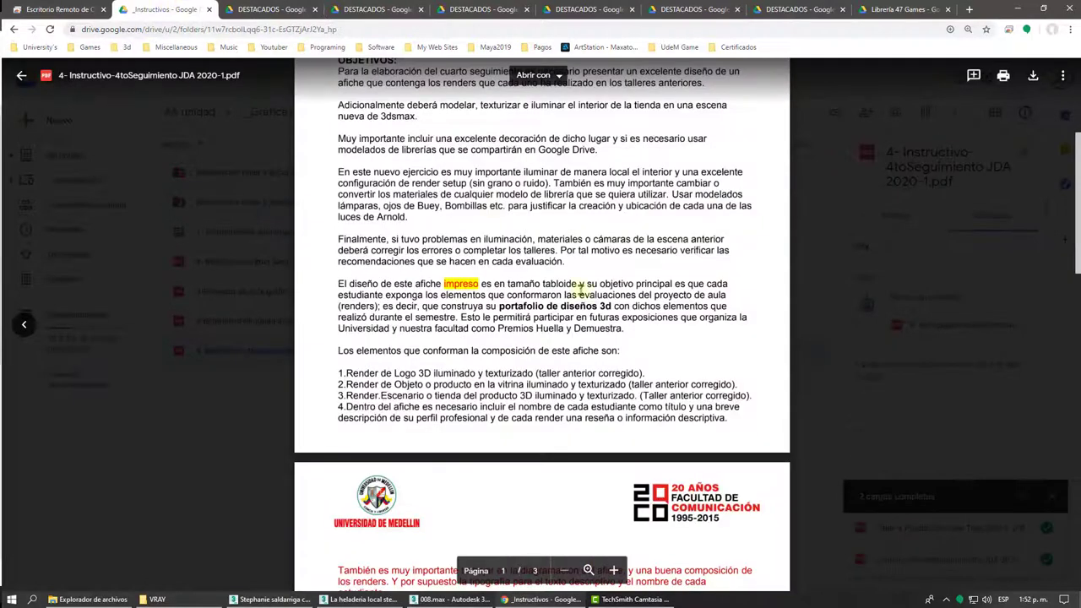
{"action": "left_click_drag", "start_coordinate": [478, 284], "coordinate": [583, 287]}
{"action": "left_click", "coordinate": [582, 287]}
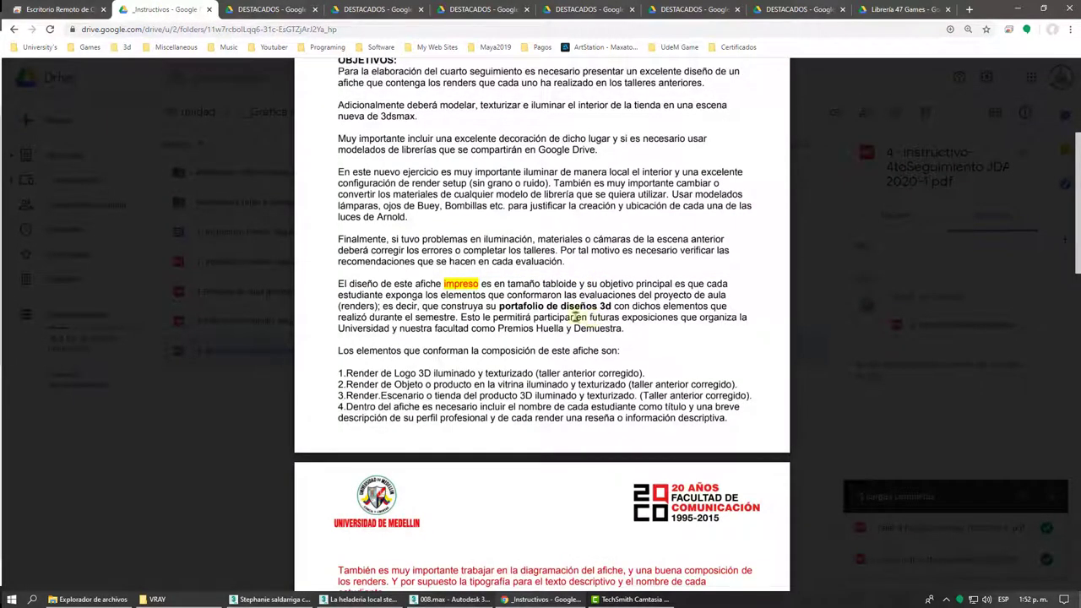
{"action": "left_click_drag", "start_coordinate": [381, 306], "coordinate": [578, 295]}
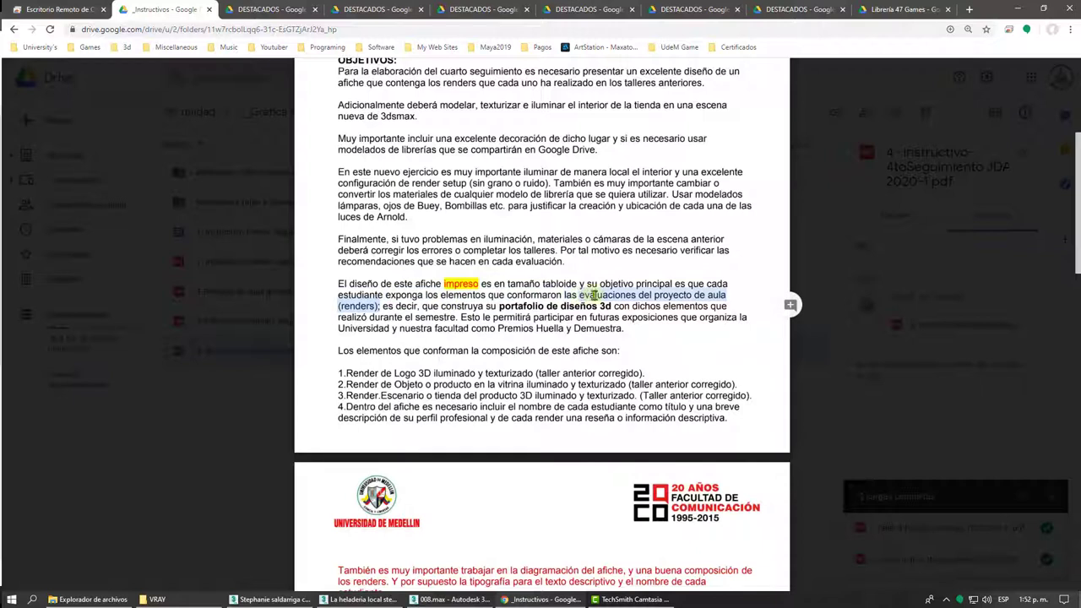
{"action": "left_click", "coordinate": [590, 298]}
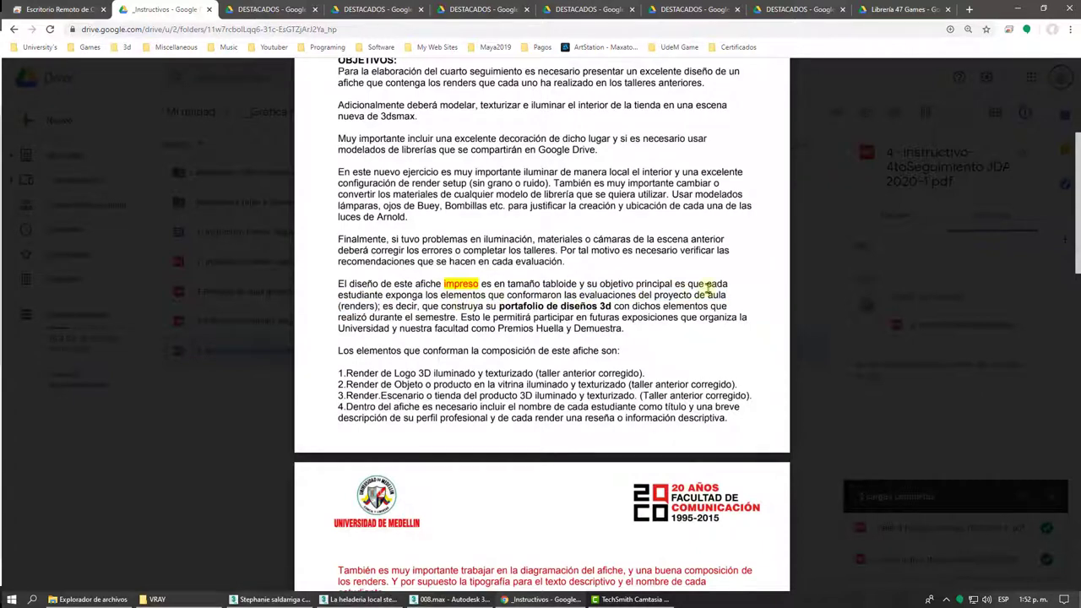
{"action": "left_click_drag", "start_coordinate": [687, 284], "coordinate": [561, 294]}
Step: Scroll down and highlight the future-exhibitions sentence and the first two required renders
{"action": "scroll", "coordinate": [547, 329], "scroll_direction": "down", "scroll_amount": 1}
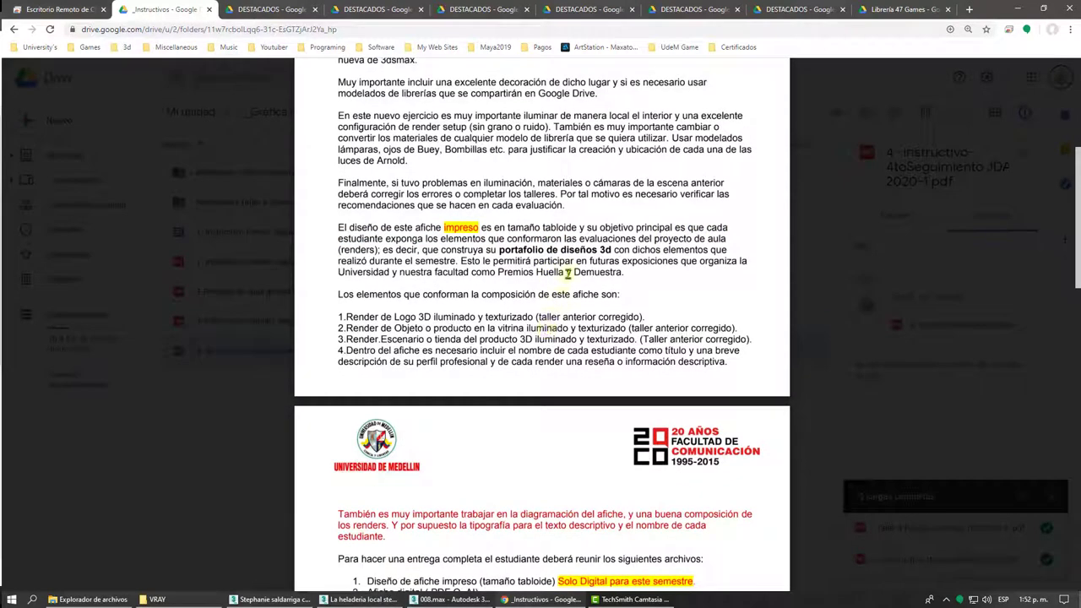
{"action": "left_click_drag", "start_coordinate": [461, 262], "coordinate": [736, 262]}
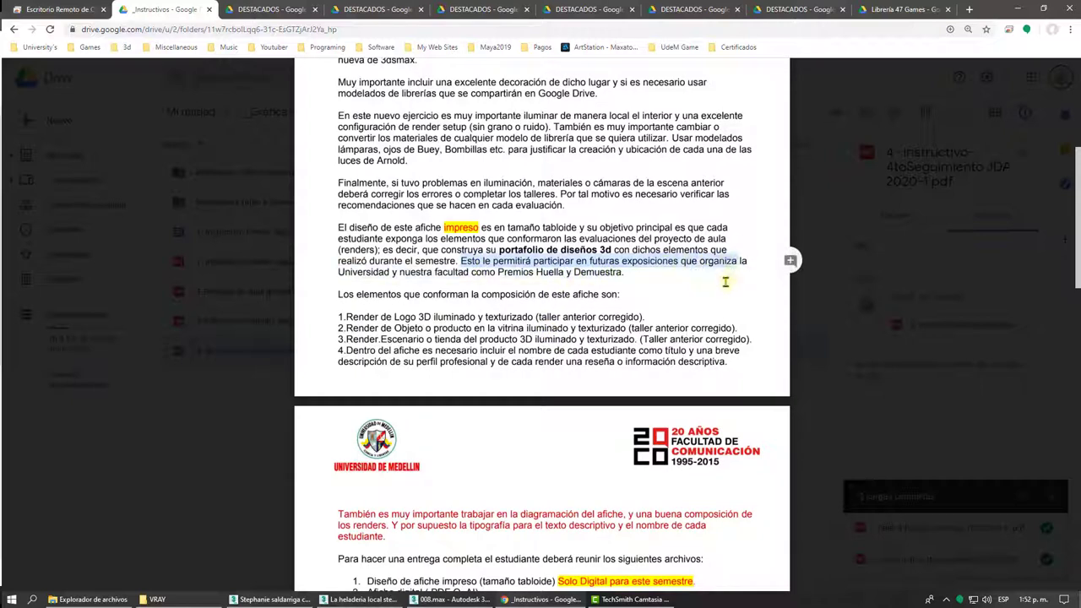
{"action": "left_click", "coordinate": [619, 293]}
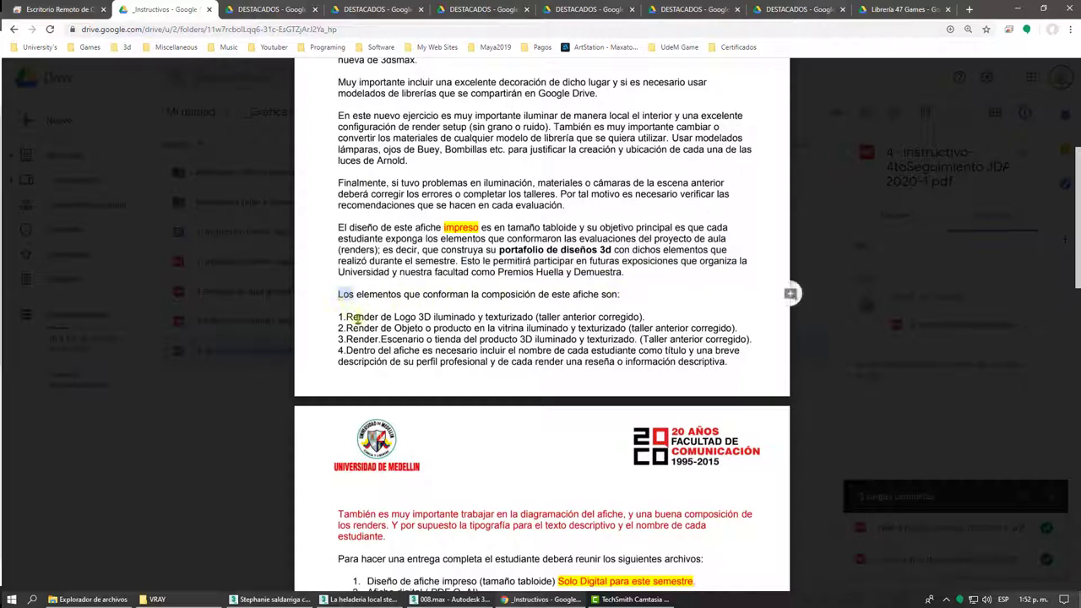
{"action": "mouse_move", "coordinate": [342, 318]}
{"action": "left_mouse_down"}
{"action": "mouse_move", "coordinate": [385, 328]}
{"action": "mouse_move", "coordinate": [428, 316]}
{"action": "left_mouse_up"}
{"action": "left_click", "coordinate": [427, 329]}
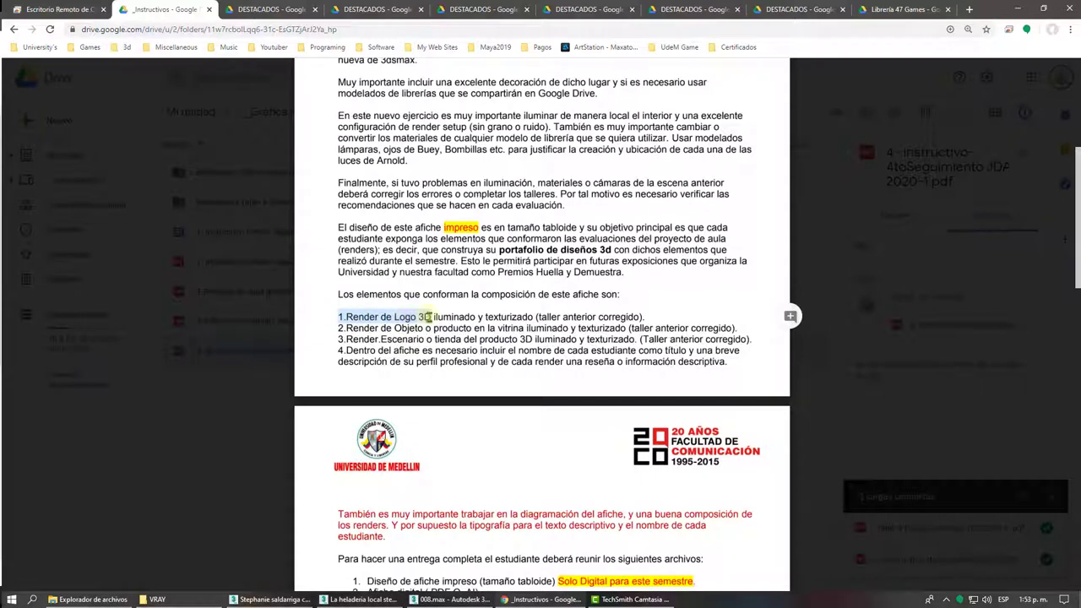
Step: Highlight item 1's illuminated logo render requirement and its corrected-workshop note, then view the sample poster
{"action": "left_click", "coordinate": [440, 334]}
{"action": "double_click", "coordinate": [471, 318]}
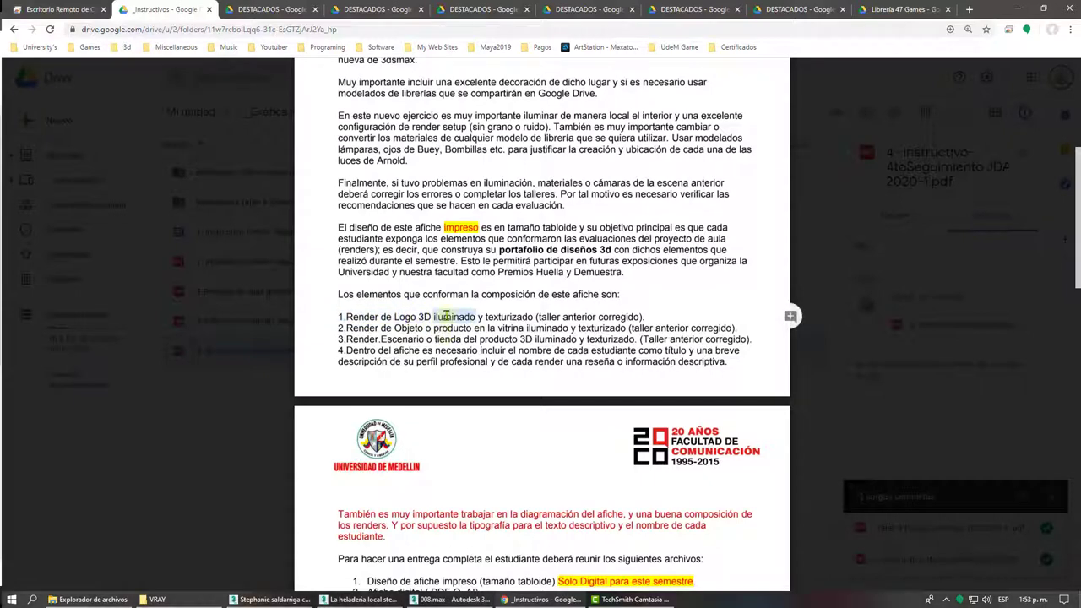
{"action": "left_click_drag", "start_coordinate": [445, 317], "coordinate": [334, 317]}
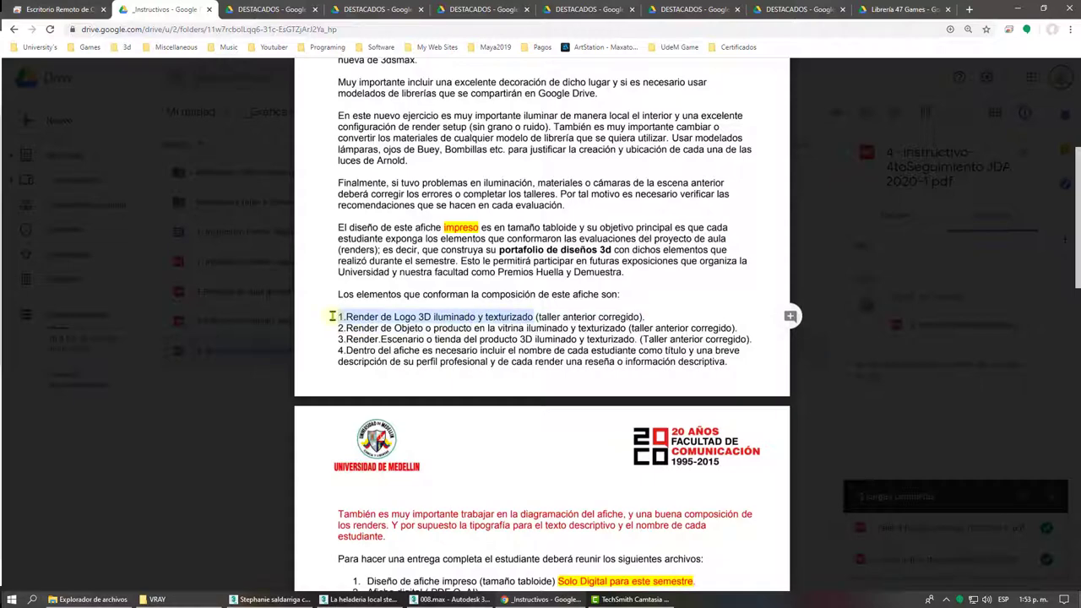
{"action": "left_click_drag", "start_coordinate": [643, 317], "coordinate": [538, 318]}
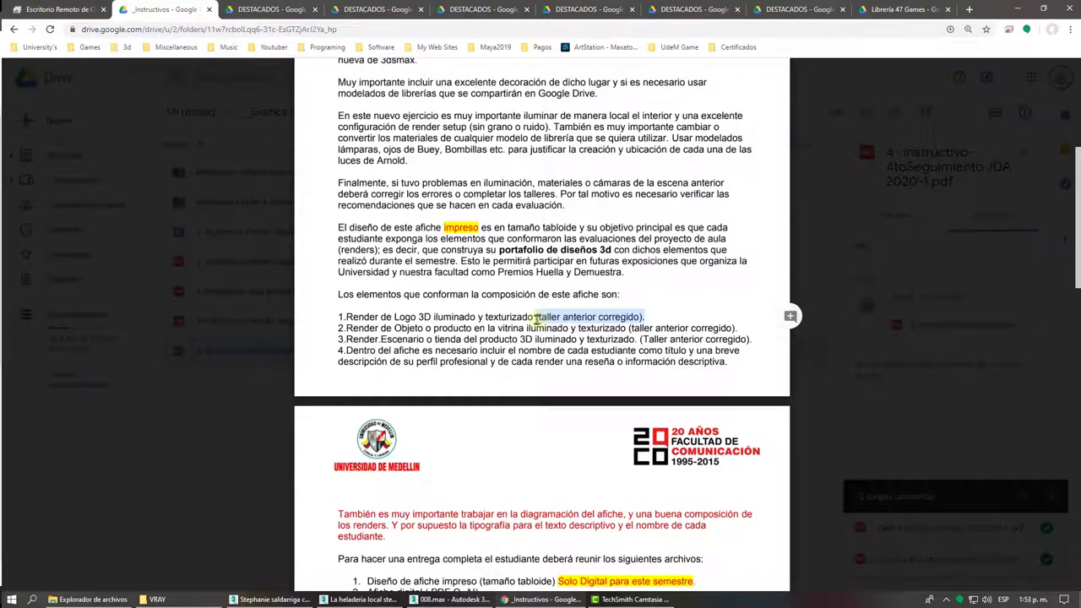
{"action": "left_click", "coordinate": [473, 344]}
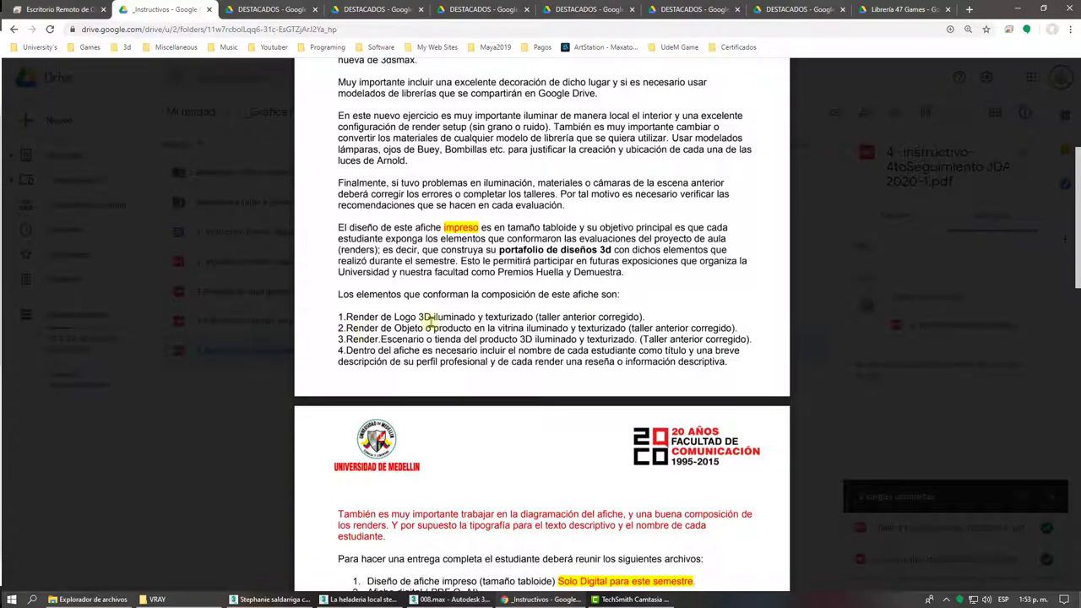
{"action": "left_click", "coordinate": [292, 9]}
Step: Flip through the sample poster tabs and scroll through the polaroid poster
{"action": "left_click", "coordinate": [376, 9]}
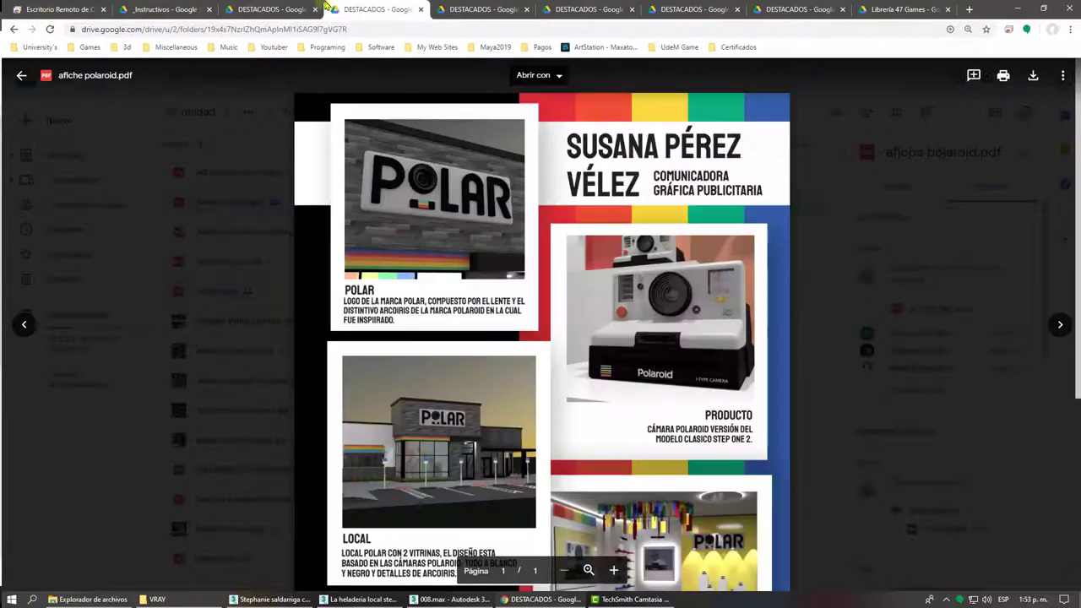
{"action": "left_click", "coordinate": [300, 9]}
{"action": "left_click", "coordinate": [354, 6]}
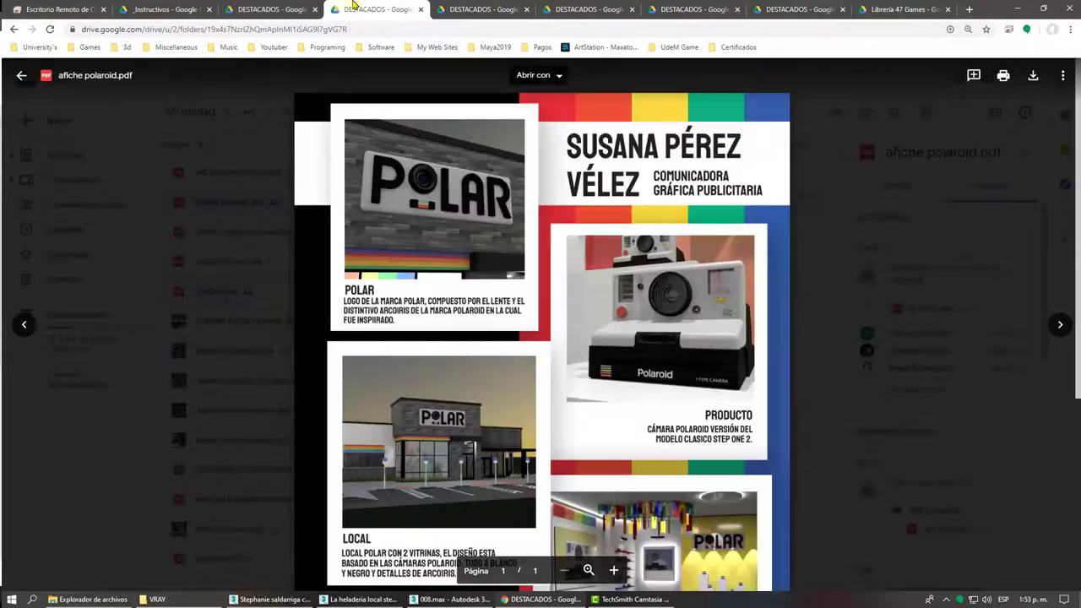
{"action": "scroll", "coordinate": [354, 7], "scroll_direction": "down", "scroll_amount": 2}
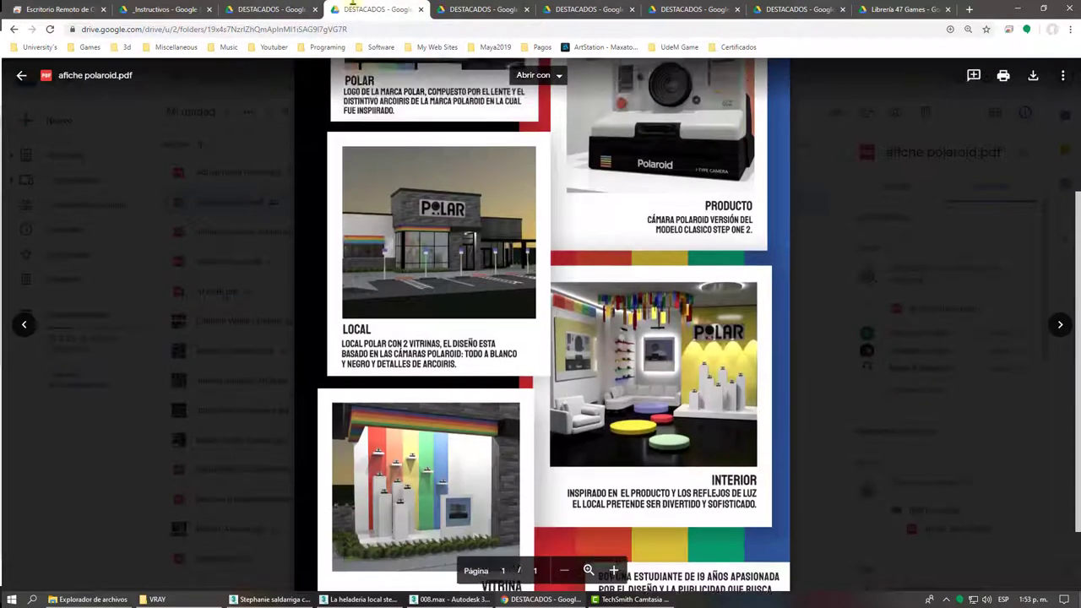
{"action": "scroll", "coordinate": [540, 338], "scroll_direction": "up", "scroll_amount": 2}
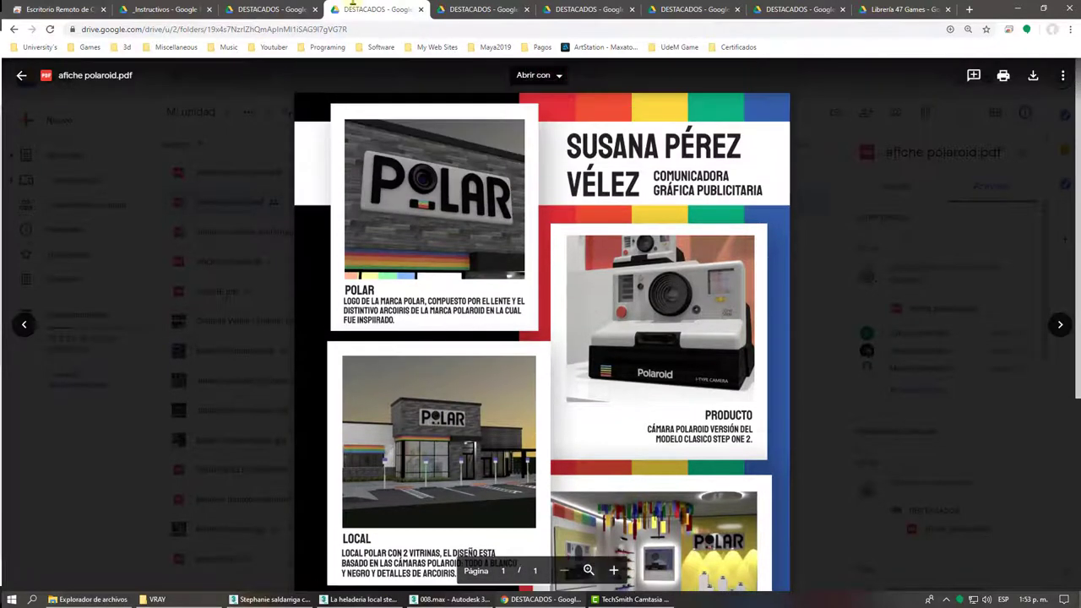
Step: Highlight the corrected-workshop notes on render items 2 and 3 in the instructions
{"action": "left_click", "coordinate": [169, 7]}
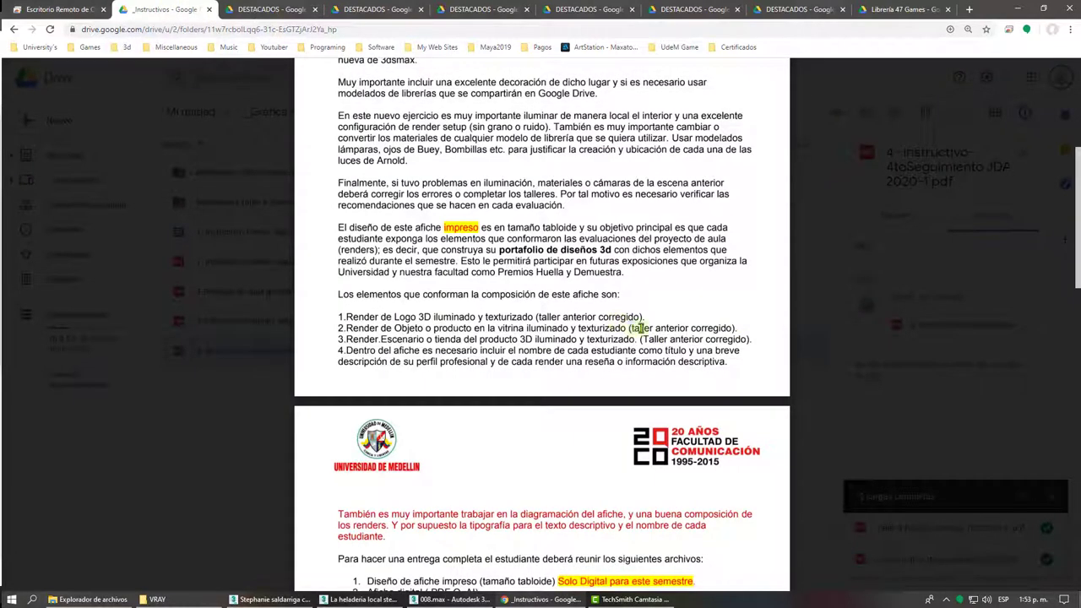
{"action": "left_click_drag", "start_coordinate": [628, 327], "coordinate": [727, 327]}
{"action": "left_click", "coordinate": [562, 376]}
{"action": "left_click_drag", "start_coordinate": [587, 339], "coordinate": [714, 339]}
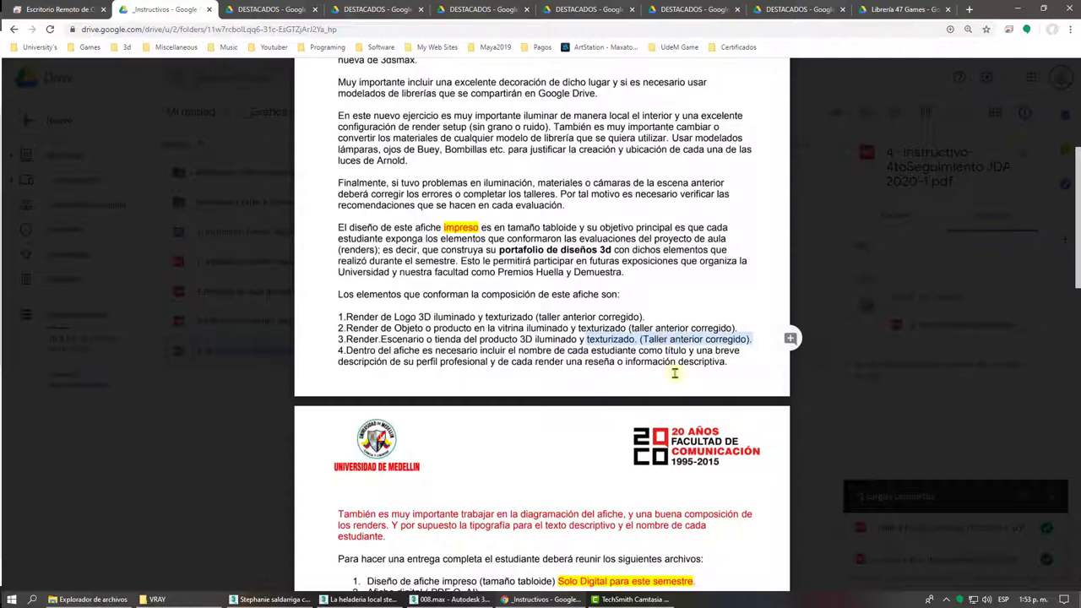
Step: View the polaroid poster's INTERIOR section, mark render items 2–3, and move to AFICHE.pdf
{"action": "left_click", "coordinate": [474, 8]}
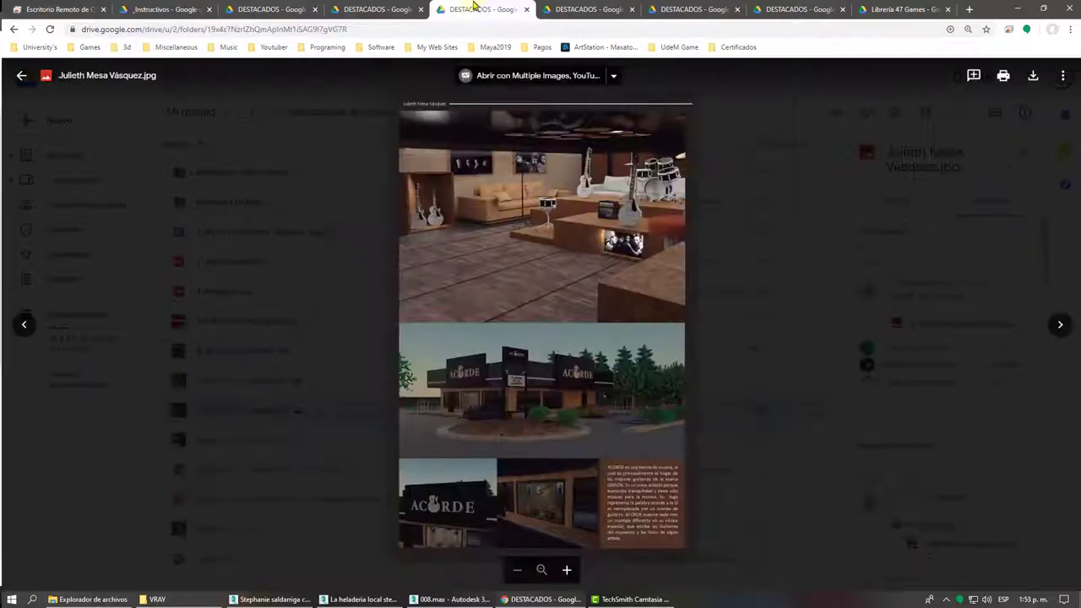
{"action": "left_click", "coordinate": [377, 8]}
{"action": "key", "text": "Down"}
{"action": "key", "text": "Down"}
{"action": "key", "text": "Down"}
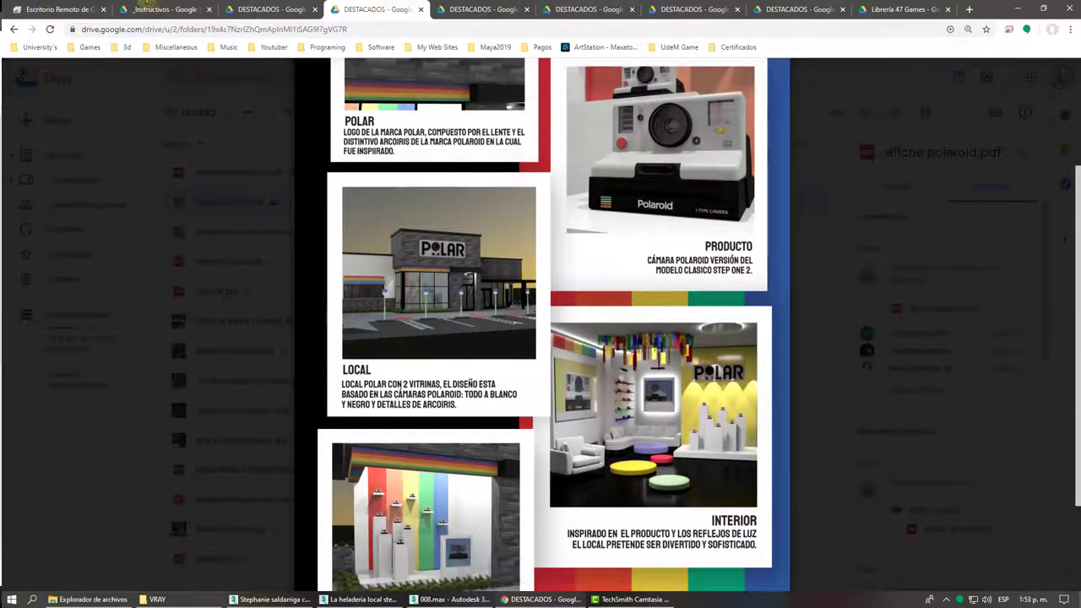
{"action": "left_click", "coordinate": [165, 8]}
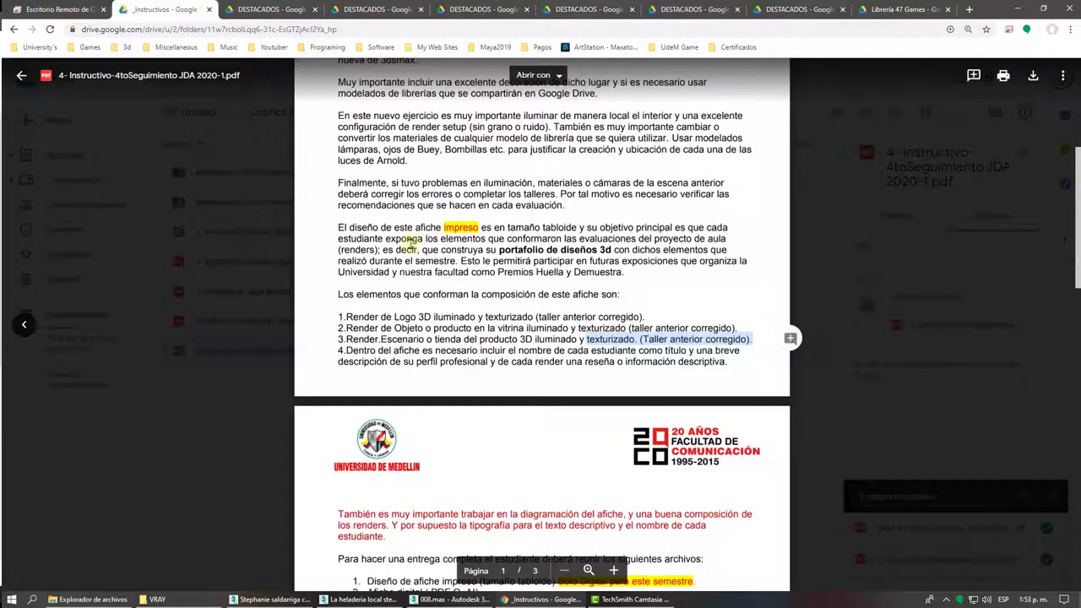
{"action": "left_click", "coordinate": [462, 325]}
{"action": "mouse_move", "coordinate": [486, 329]}
{"action": "left_mouse_down"}
{"action": "mouse_move", "coordinate": [479, 340]}
{"action": "mouse_move", "coordinate": [520, 329]}
{"action": "left_mouse_up"}
{"action": "left_click", "coordinate": [479, 333]}
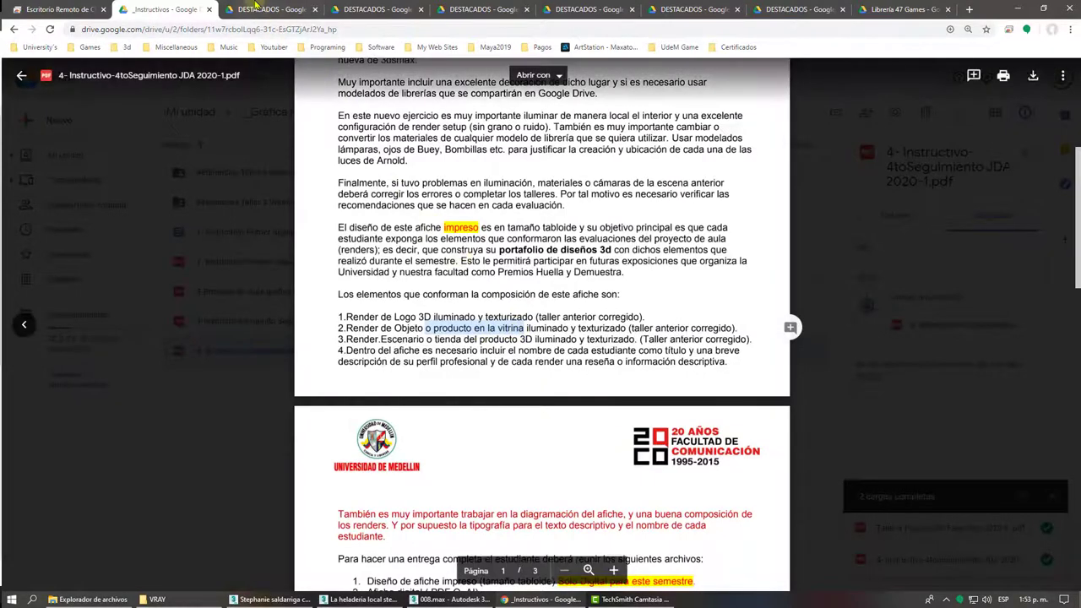
{"action": "key", "text": "ctrl+Tab"}
Step: Page through the polaroid poster PDF to its VITRINA section
{"action": "scroll", "coordinate": [569, 206], "scroll_direction": "up", "scroll_amount": 4}
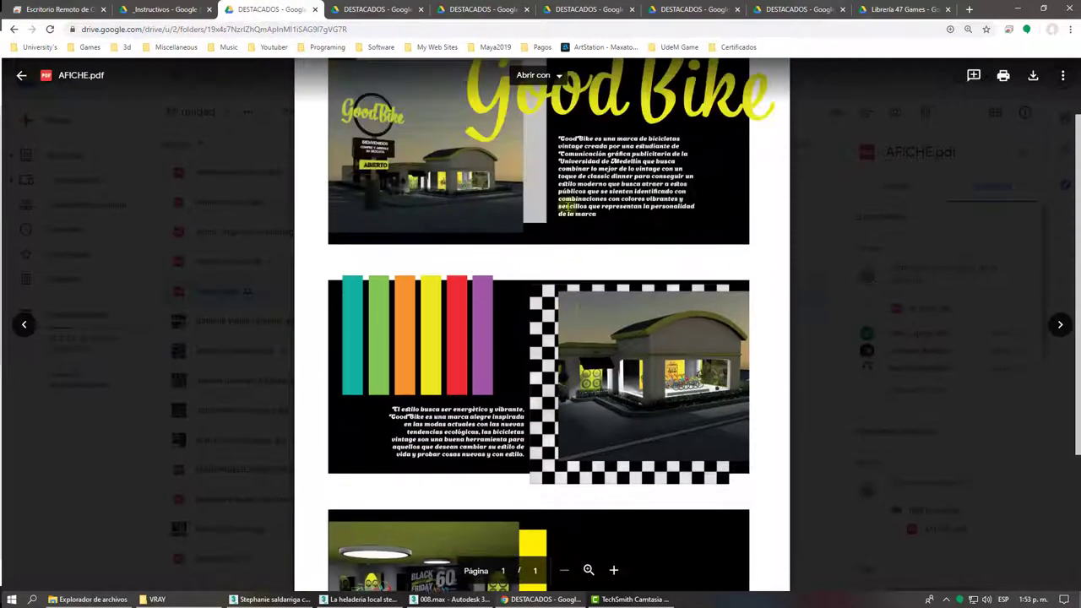
{"action": "left_click", "coordinate": [382, 7]}
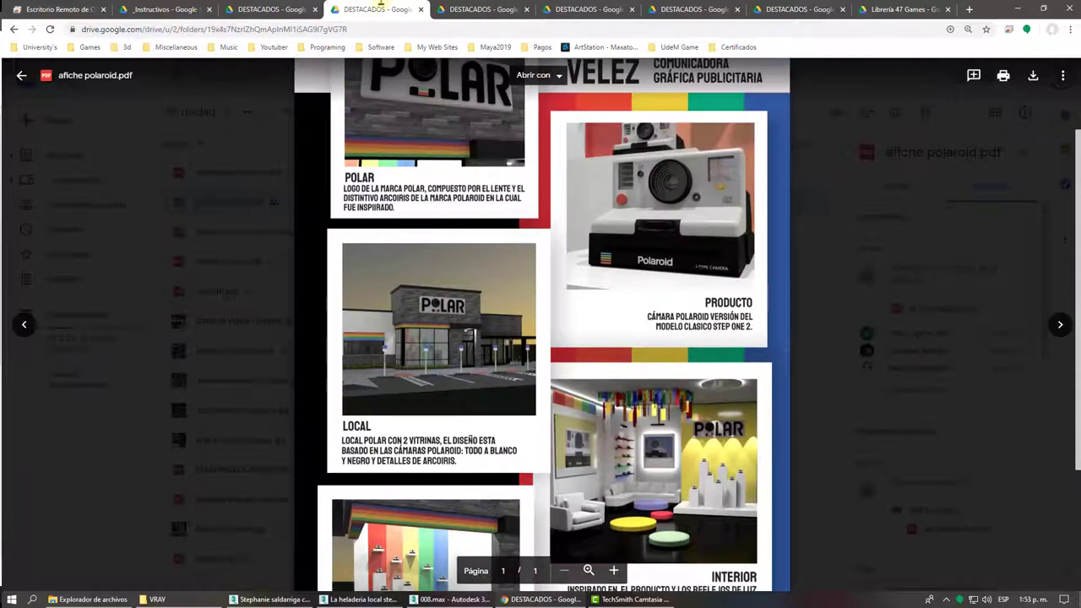
{"action": "key", "text": "Page_Down"}
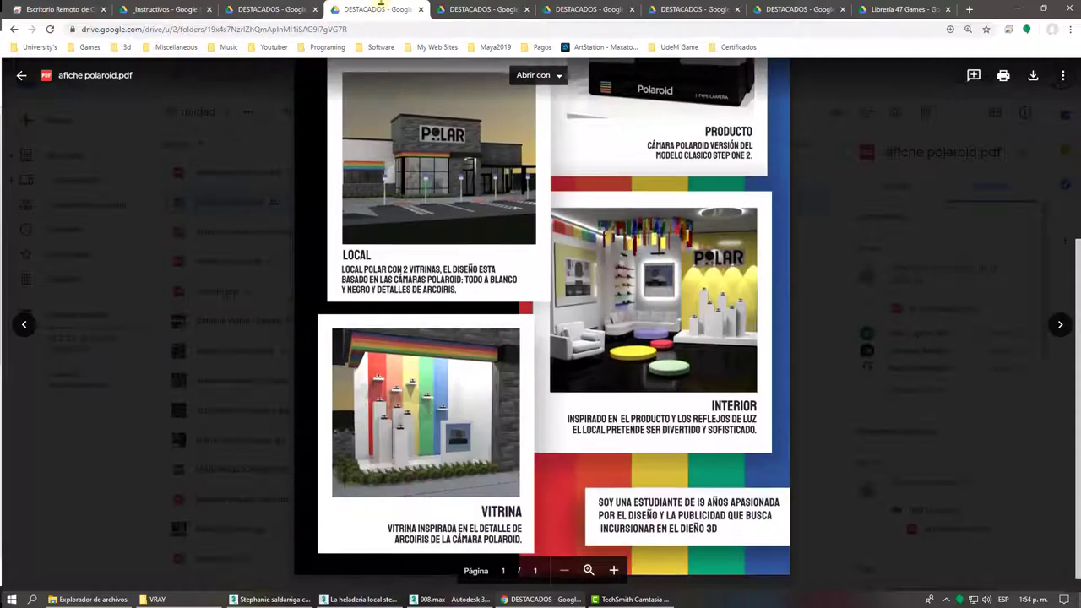
{"action": "key", "text": "Page_Up"}
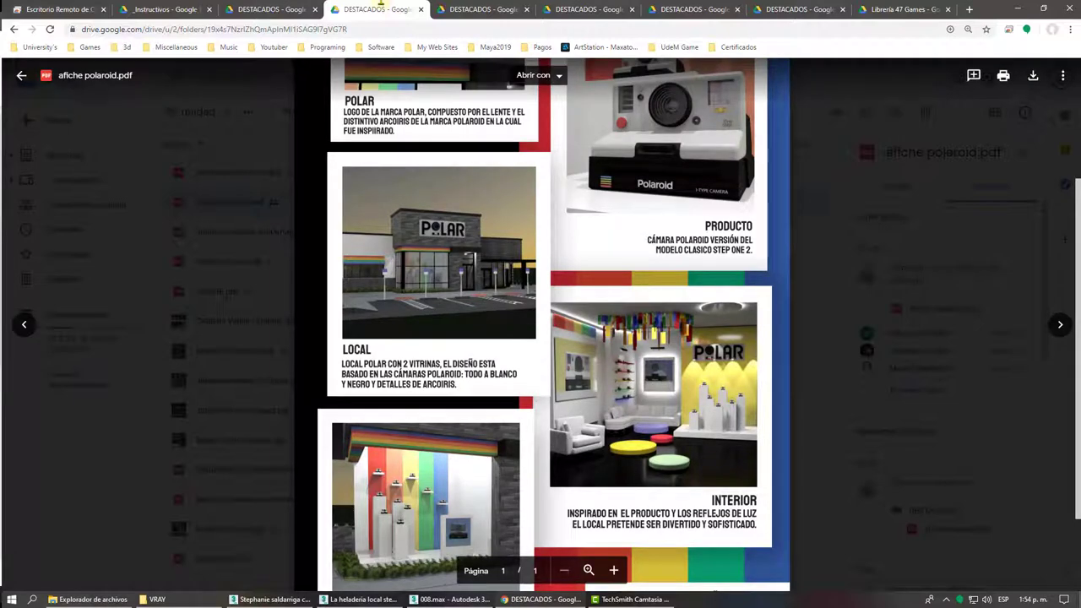
{"action": "key", "text": "Page_Down"}
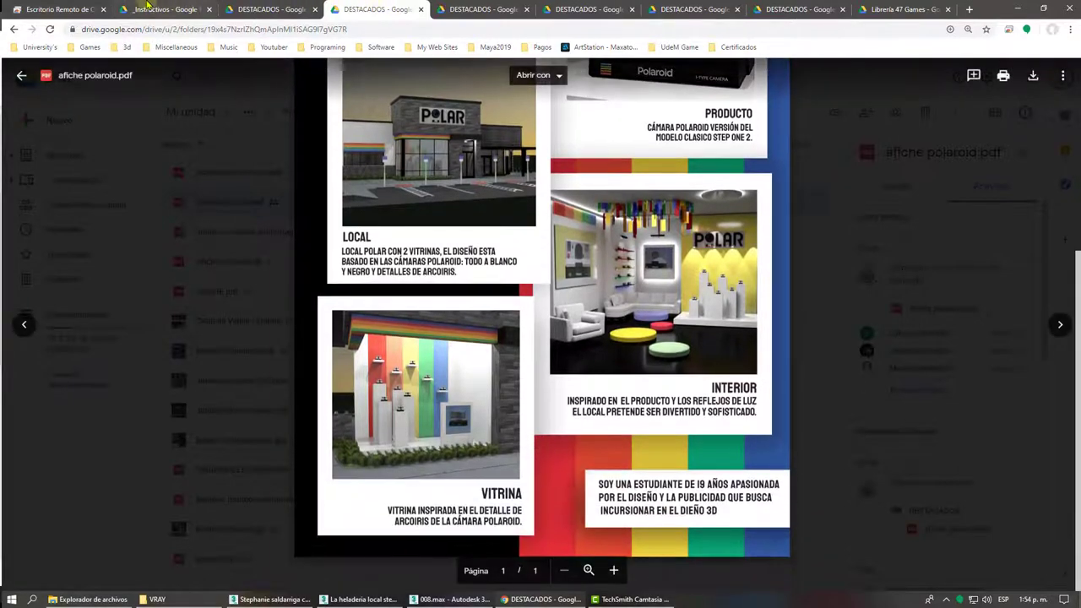
Step: Highlight the required renders list plus the student name, title and profile requirements, then check a featured poster
{"action": "left_click", "coordinate": [161, 12]}
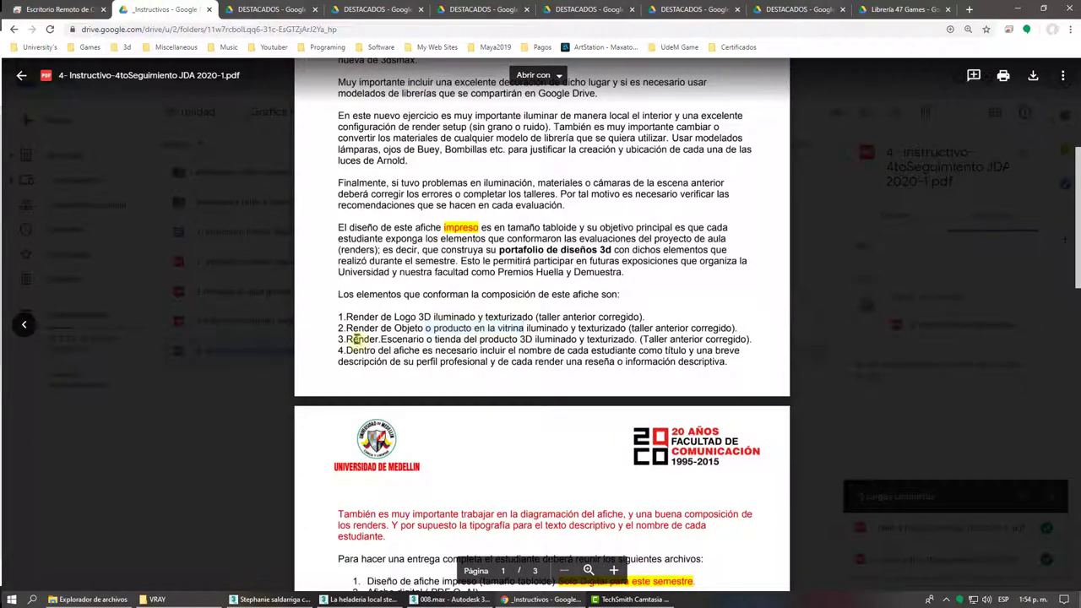
{"action": "left_click_drag", "start_coordinate": [340, 317], "coordinate": [746, 340]}
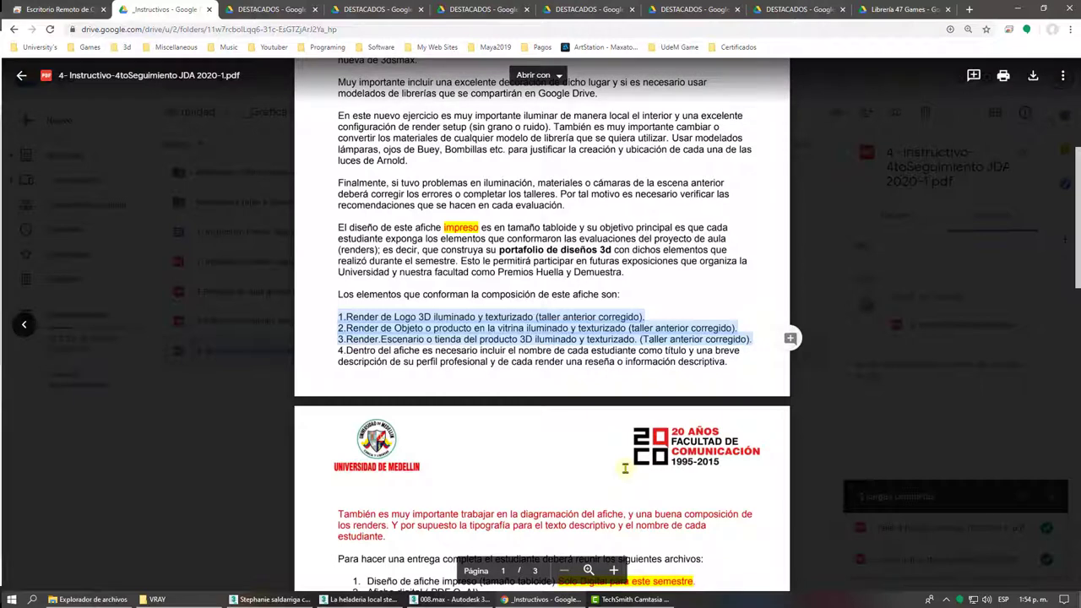
{"action": "left_click", "coordinate": [418, 366]}
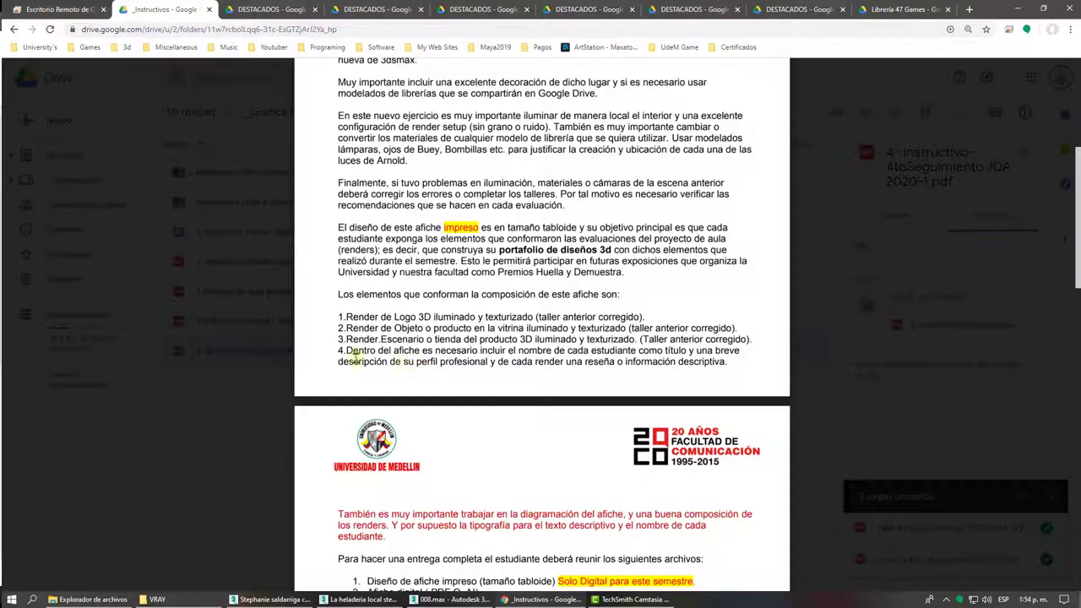
{"action": "left_click_drag", "start_coordinate": [388, 362], "coordinate": [484, 355]}
{"action": "left_click_drag", "start_coordinate": [592, 351], "coordinate": [663, 363]}
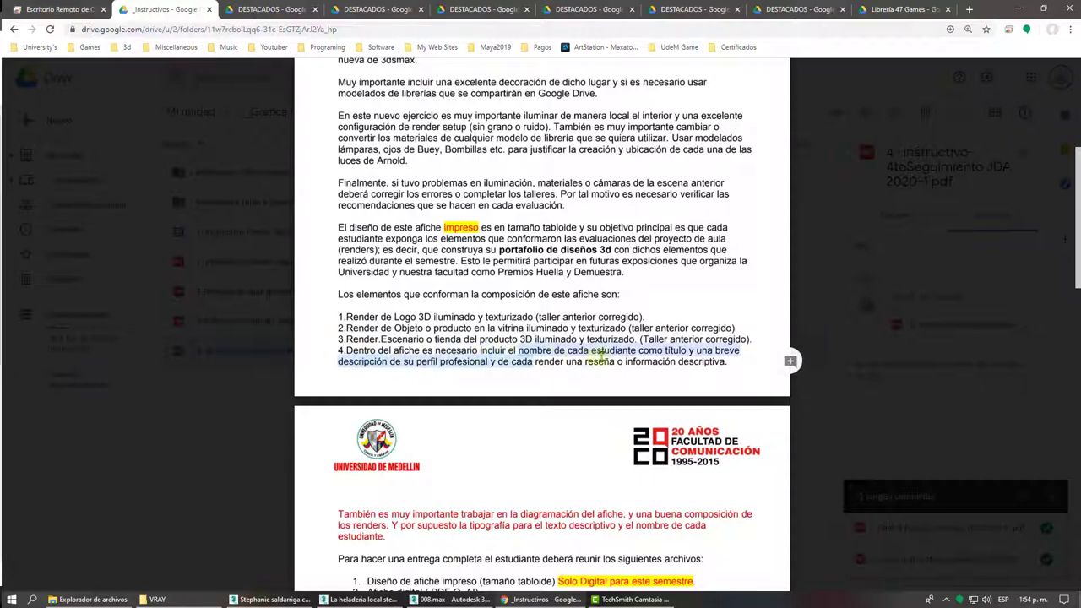
{"action": "left_click", "coordinate": [664, 363]}
{"action": "mouse_move", "coordinate": [517, 361]}
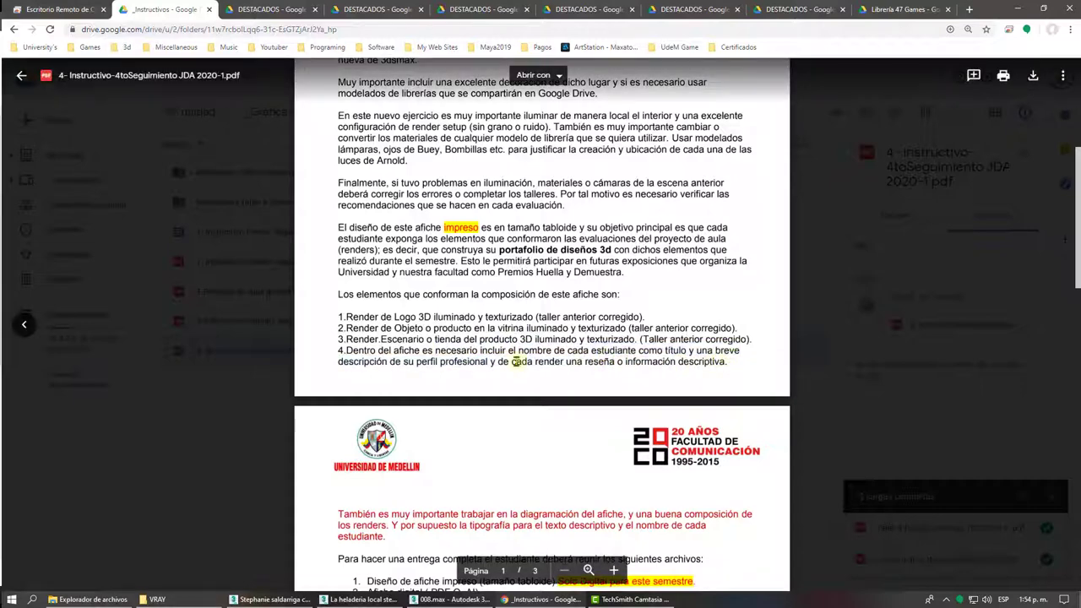
{"action": "left_click", "coordinate": [477, 10]}
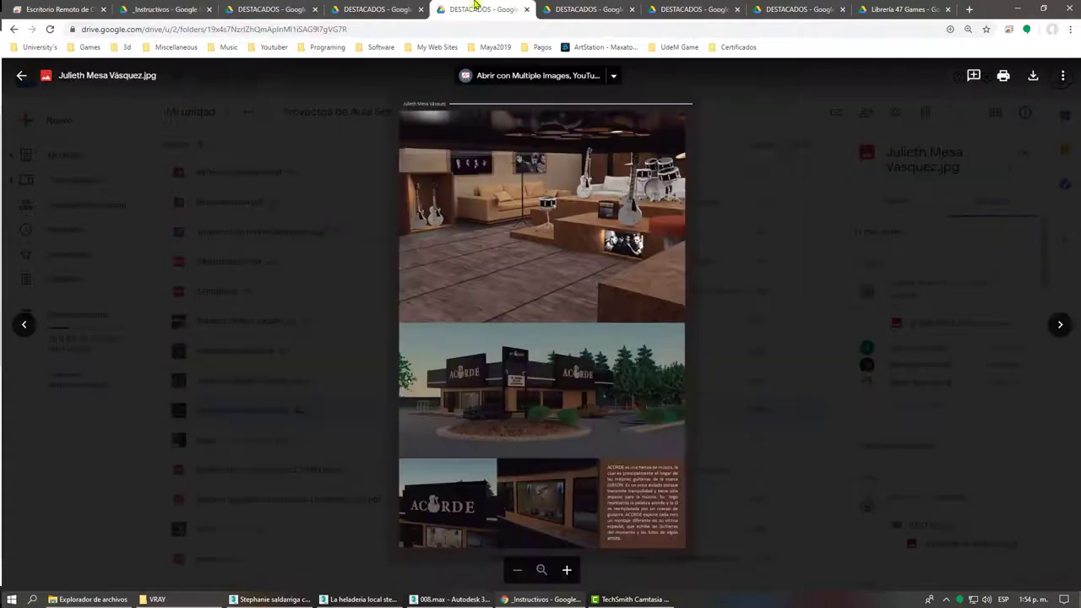
{"action": "left_click", "coordinate": [409, 6]}
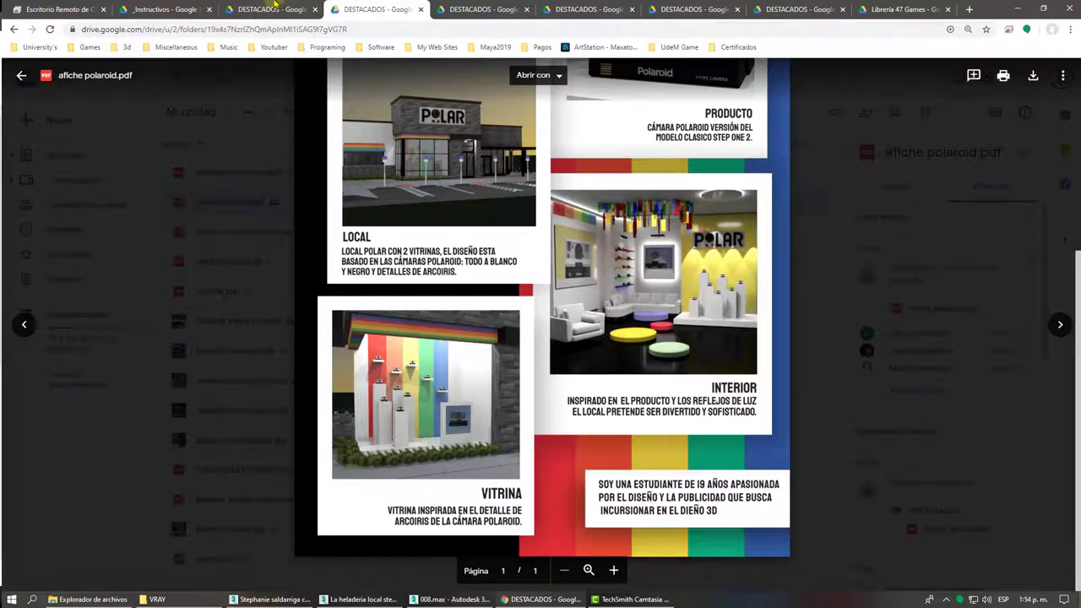
Step: Return to the instructions PDF and scroll down to page 2's deliverables list
{"action": "left_click", "coordinate": [270, 8]}
{"action": "left_click", "coordinate": [169, 8]}
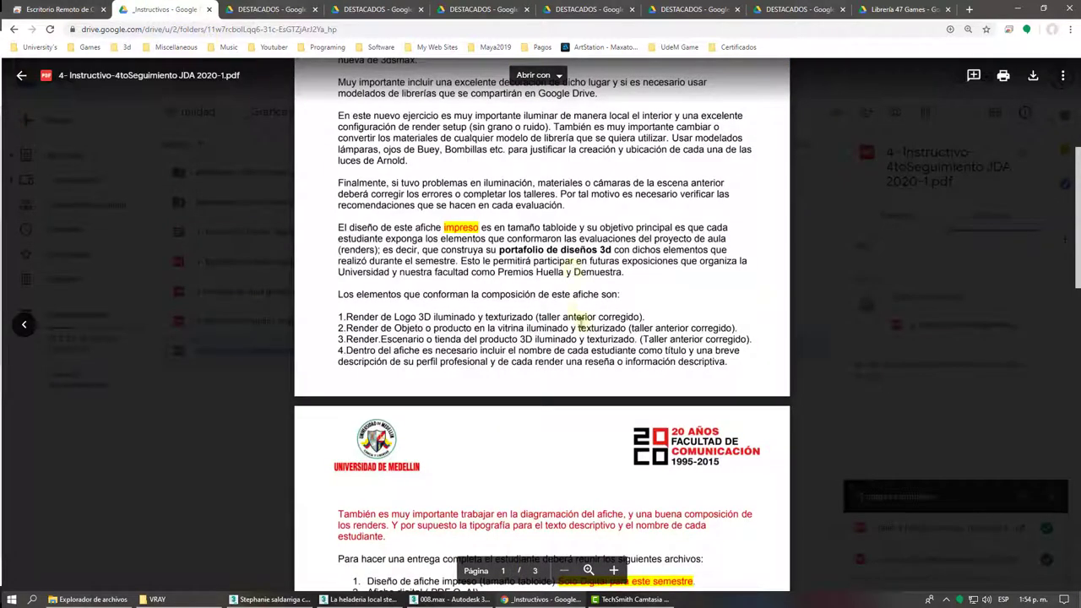
{"action": "scroll", "coordinate": [580, 322], "scroll_direction": "down", "scroll_amount": 2}
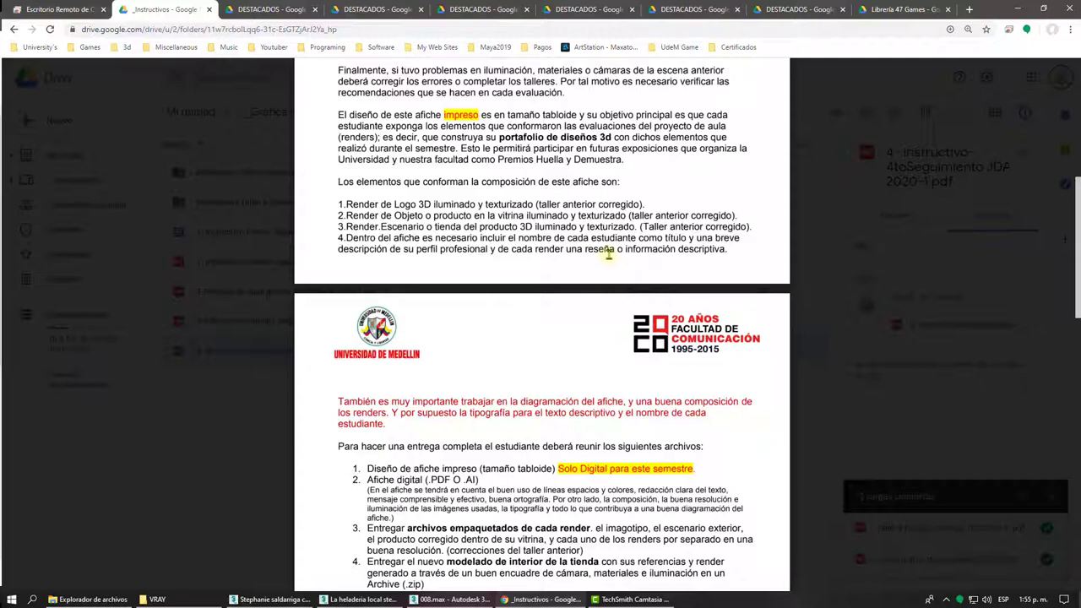
{"action": "scroll", "coordinate": [608, 255], "scroll_direction": "down", "scroll_amount": 2}
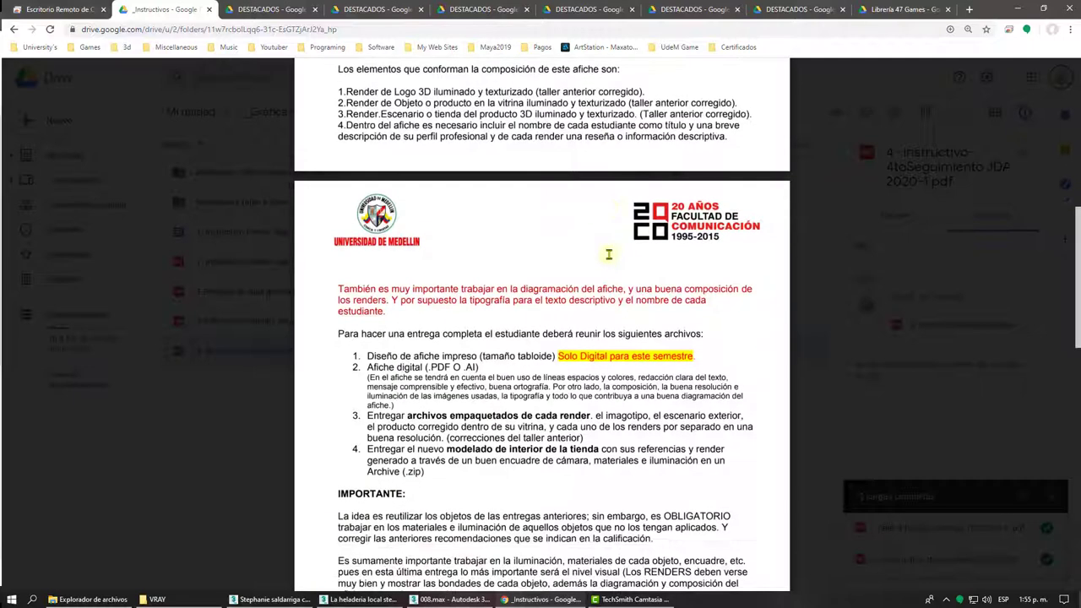
{"action": "scroll", "coordinate": [608, 255], "scroll_direction": "up", "scroll_amount": 3}
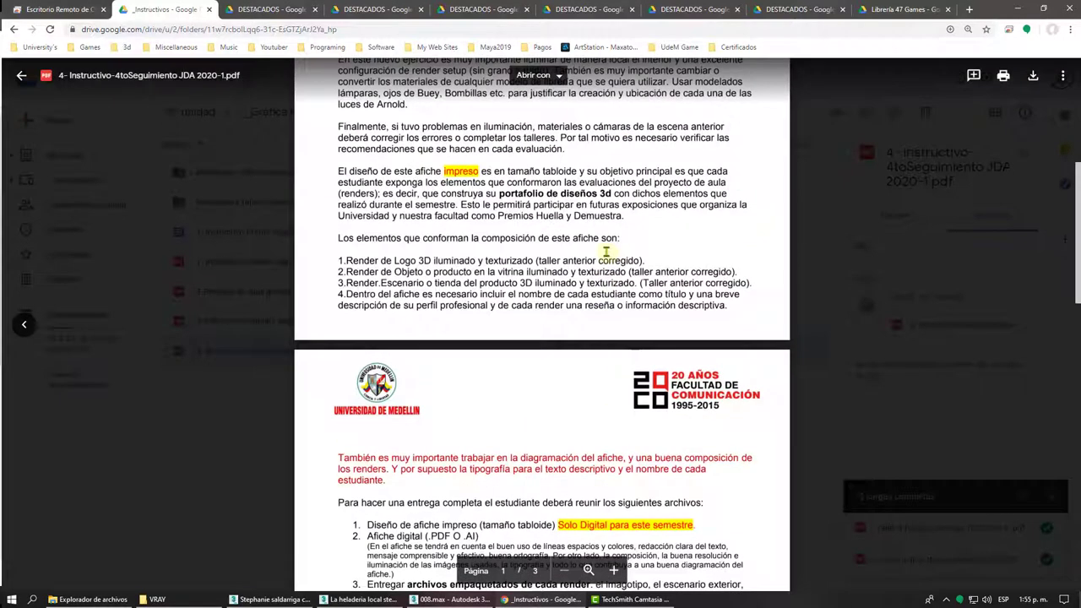
{"action": "scroll", "coordinate": [606, 252], "scroll_direction": "down", "scroll_amount": 1}
{"action": "scroll", "coordinate": [583, 247], "scroll_direction": "down", "scroll_amount": 2}
{"action": "scroll", "coordinate": [552, 242], "scroll_direction": "down", "scroll_amount": 1}
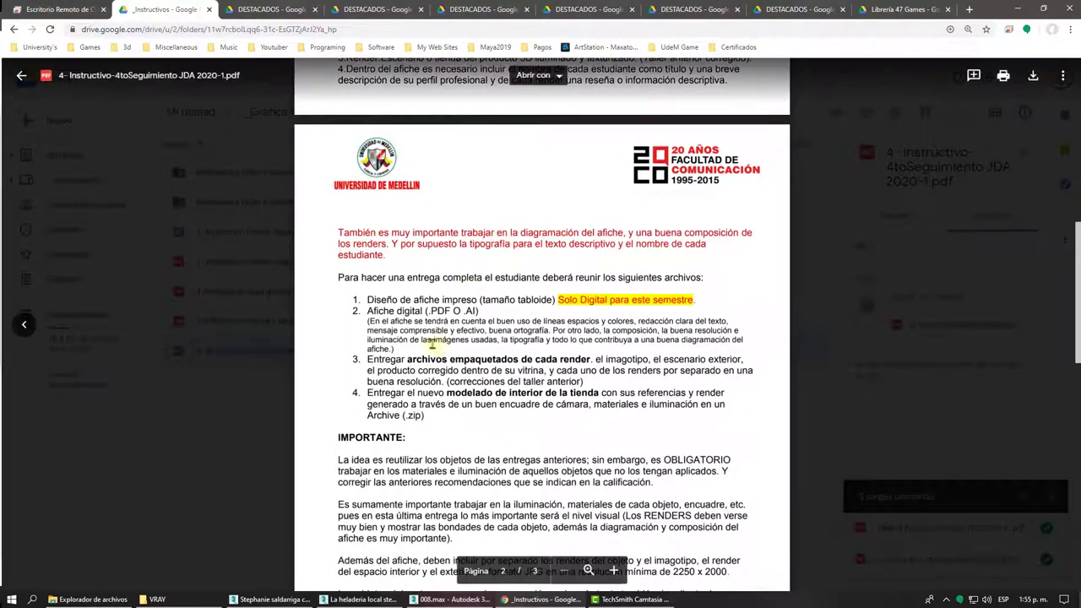
Step: Highlight the printed poster item, the digital-only note and the (tamaño tabloide) size note
{"action": "left_click_drag", "start_coordinate": [369, 299], "coordinate": [555, 301]}
{"action": "left_click", "coordinate": [506, 313]}
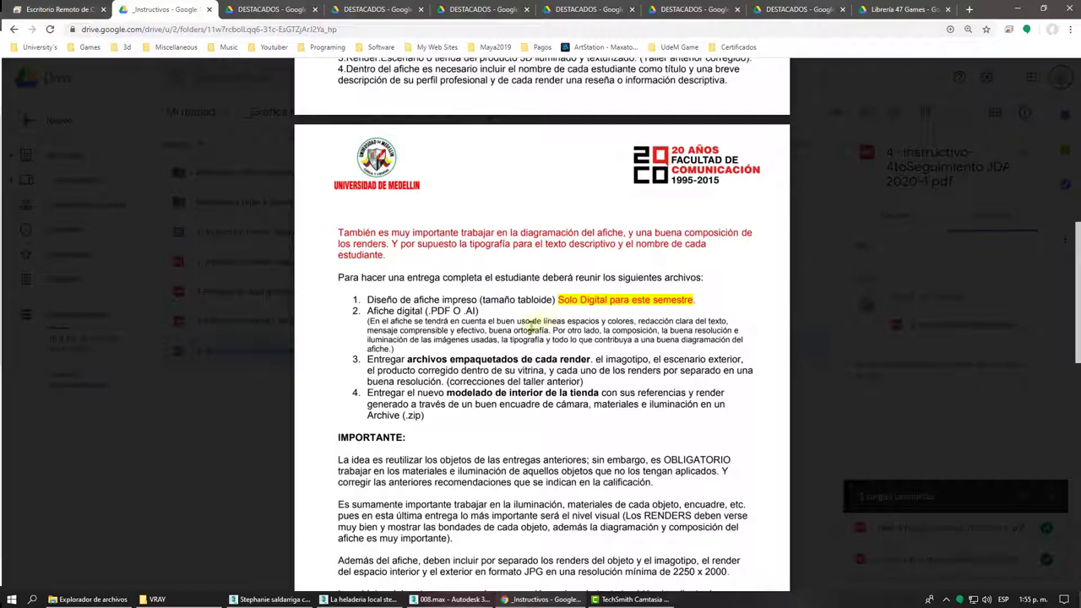
{"action": "left_click_drag", "start_coordinate": [442, 300], "coordinate": [696, 304]}
{"action": "left_click", "coordinate": [686, 322]}
{"action": "left_click_drag", "start_coordinate": [480, 299], "coordinate": [555, 301]}
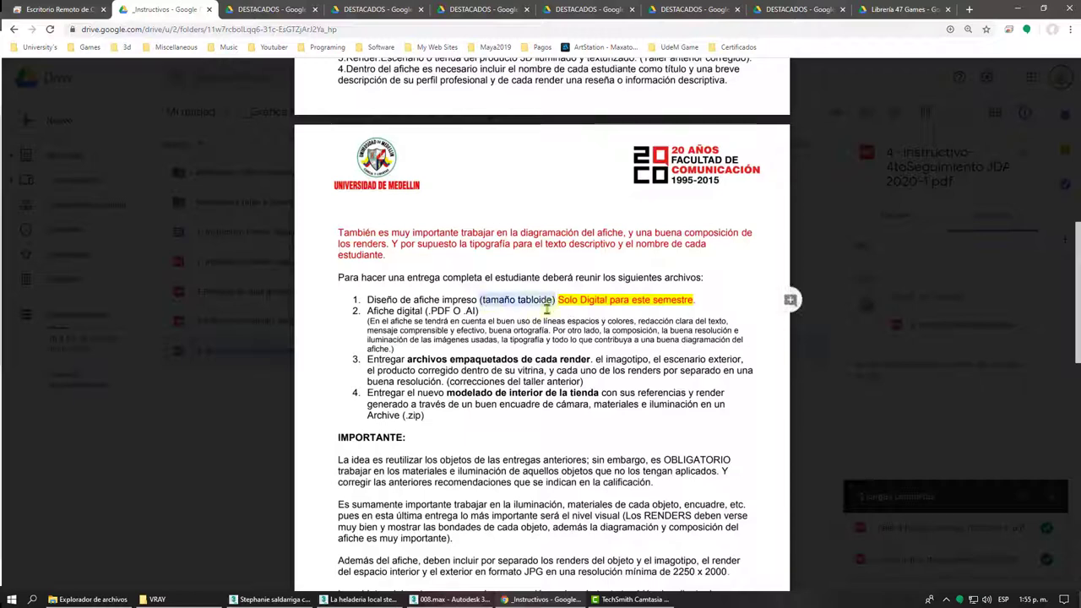
{"action": "left_click", "coordinate": [536, 330]}
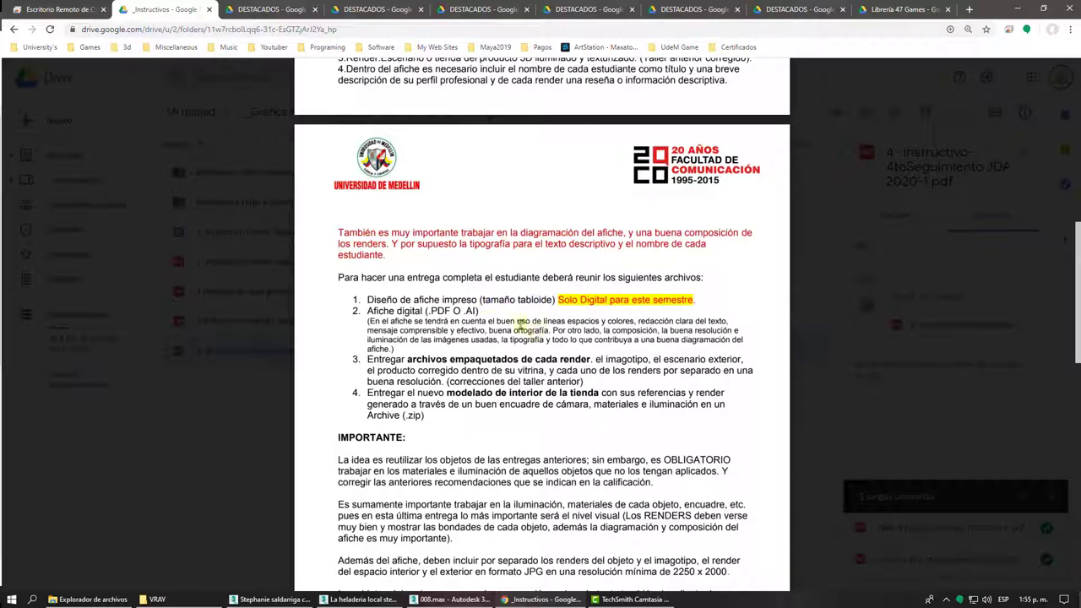
{"action": "double_click", "coordinate": [470, 311]}
{"action": "scroll", "coordinate": [556, 317], "scroll_direction": "down", "scroll_amount": 1}
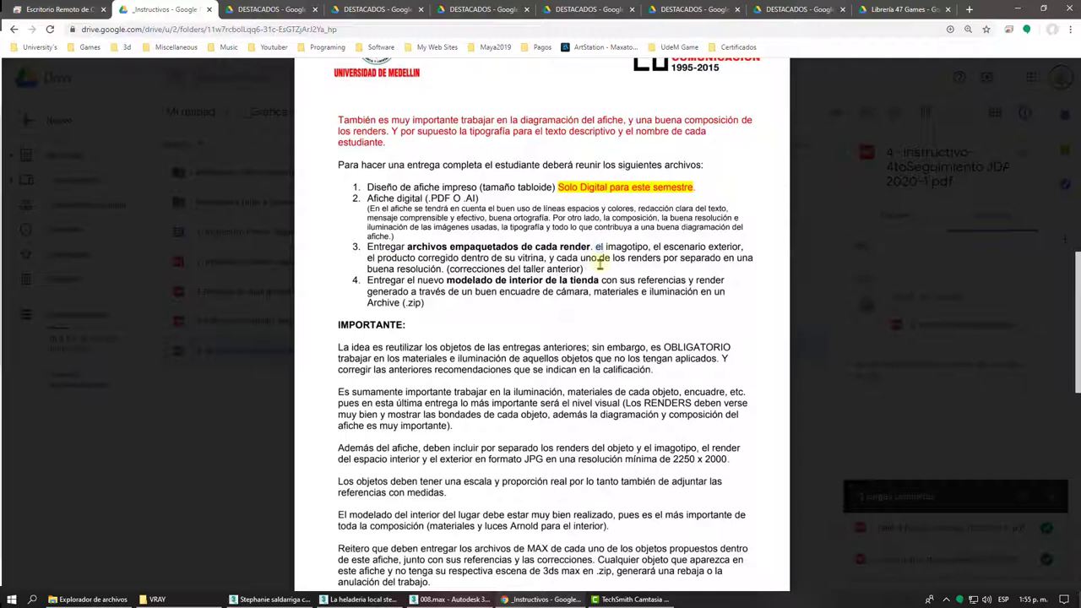
{"action": "left_click_drag", "start_coordinate": [596, 247], "coordinate": [650, 247]}
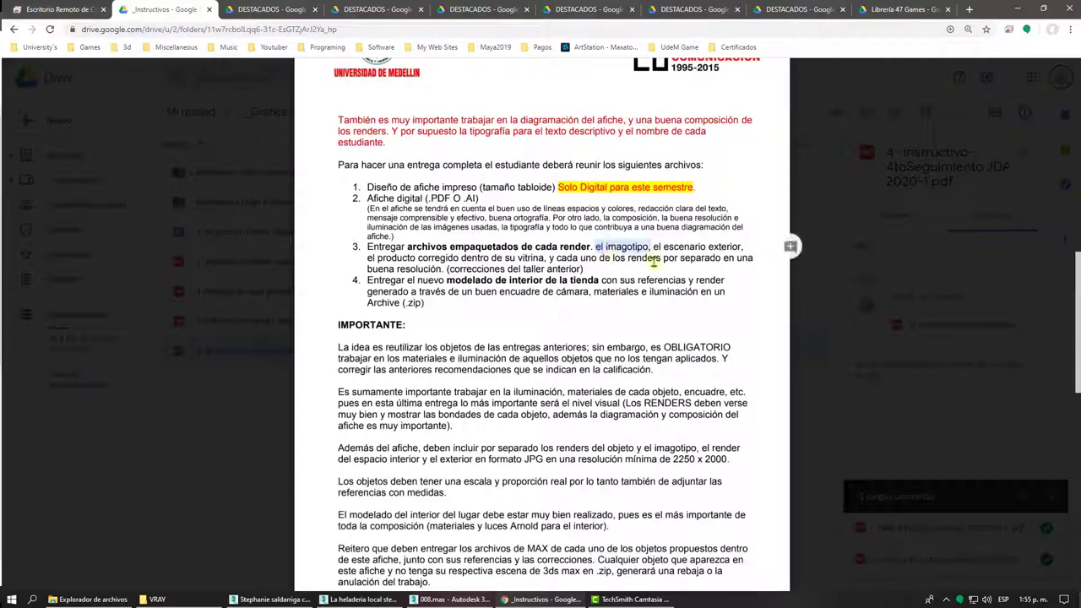
{"action": "left_click_drag", "start_coordinate": [663, 247], "coordinate": [744, 248]}
{"action": "left_click_drag", "start_coordinate": [395, 269], "coordinate": [656, 247]}
{"action": "left_click", "coordinate": [605, 292]}
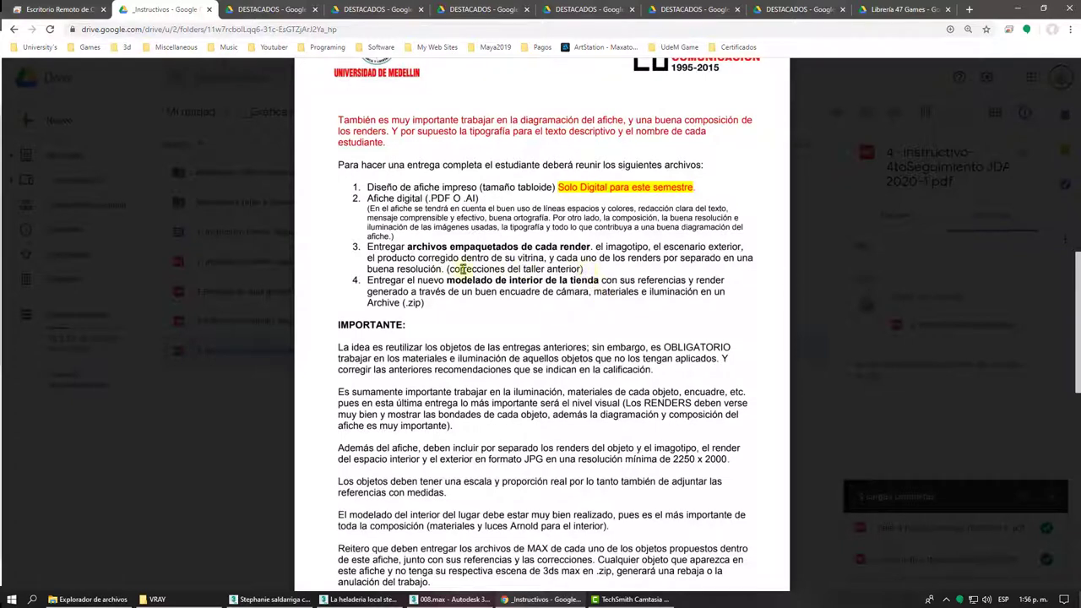
{"action": "left_click_drag", "start_coordinate": [441, 266], "coordinate": [606, 269]}
{"action": "left_click", "coordinate": [601, 285]}
{"action": "scroll", "coordinate": [587, 285], "scroll_direction": "up", "scroll_amount": 3}
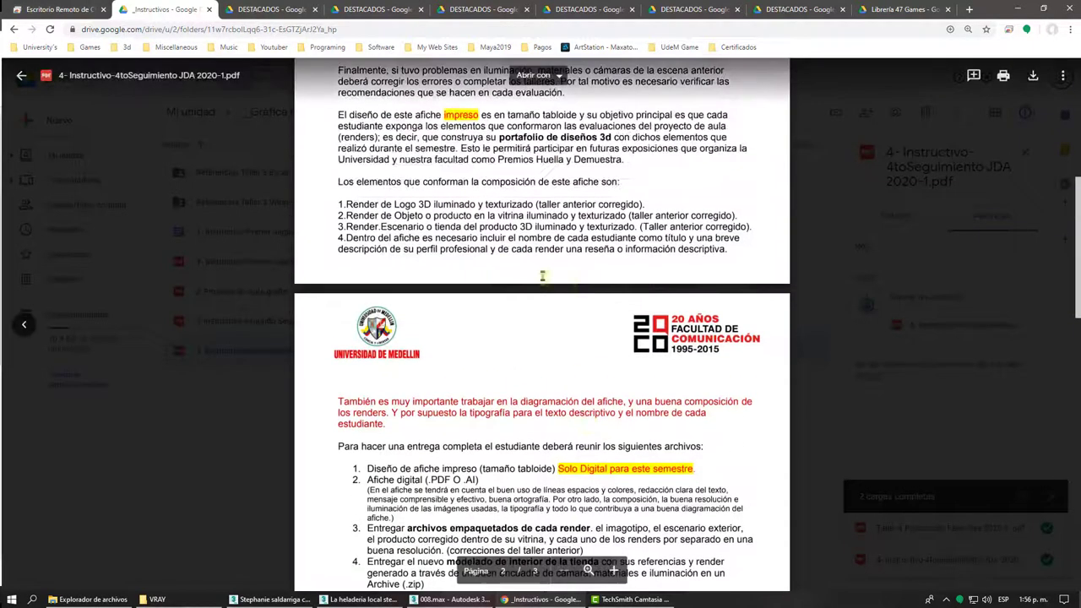
{"action": "left_click_drag", "start_coordinate": [338, 238], "coordinate": [482, 239]}
{"action": "scroll", "coordinate": [482, 239], "scroll_direction": "down", "scroll_amount": 4}
{"action": "scroll", "coordinate": [481, 236], "scroll_direction": "up", "scroll_amount": 1}
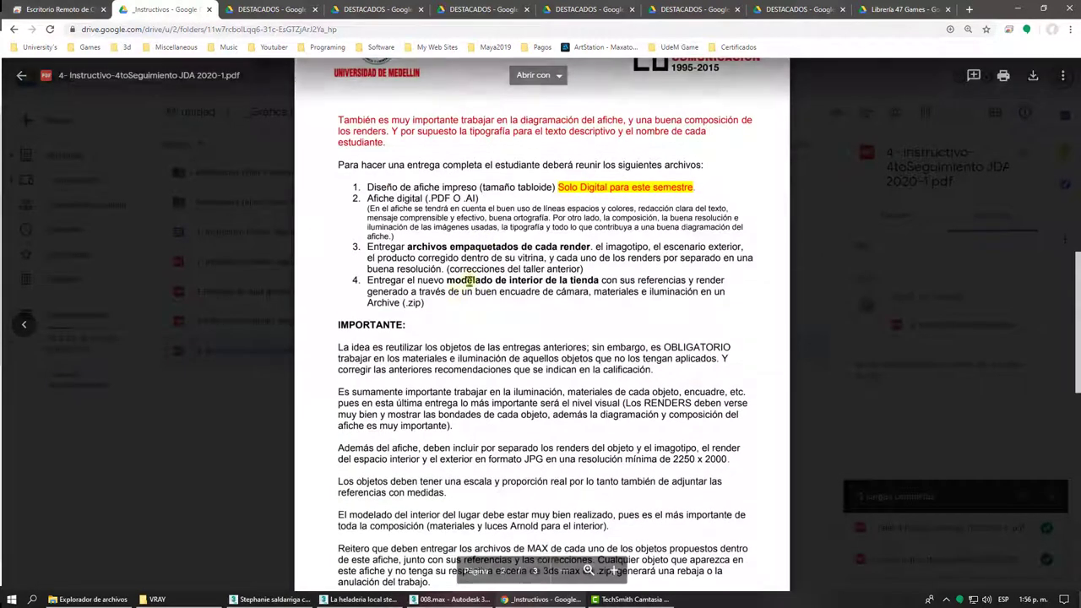
{"action": "left_click_drag", "start_coordinate": [448, 281], "coordinate": [601, 281]}
{"action": "left_click", "coordinate": [706, 286]}
{"action": "left_click_drag", "start_coordinate": [706, 286], "coordinate": [724, 290]}
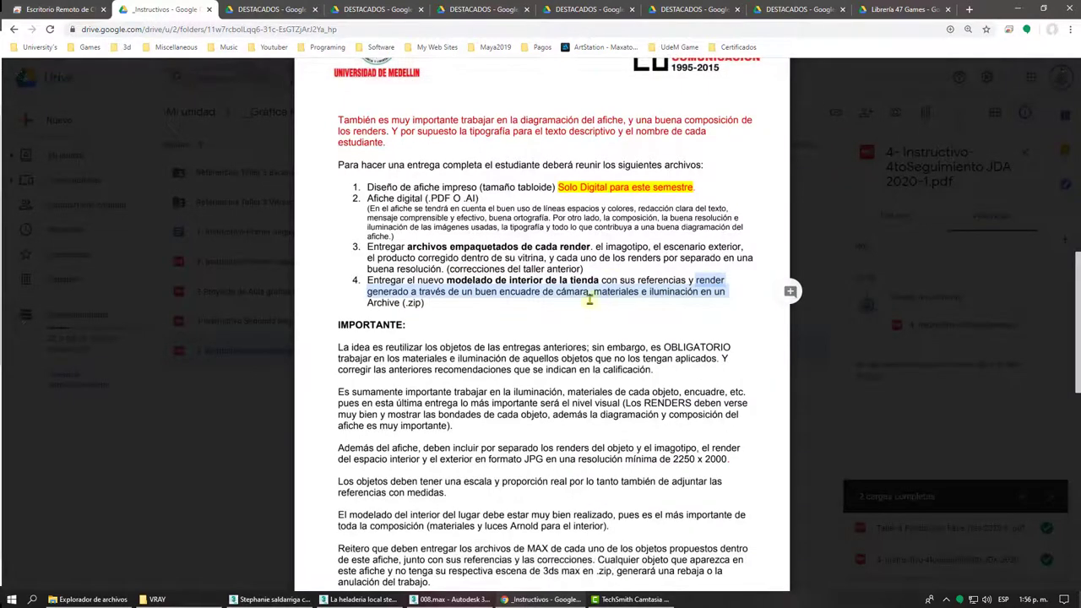
{"action": "left_click", "coordinate": [427, 299]}
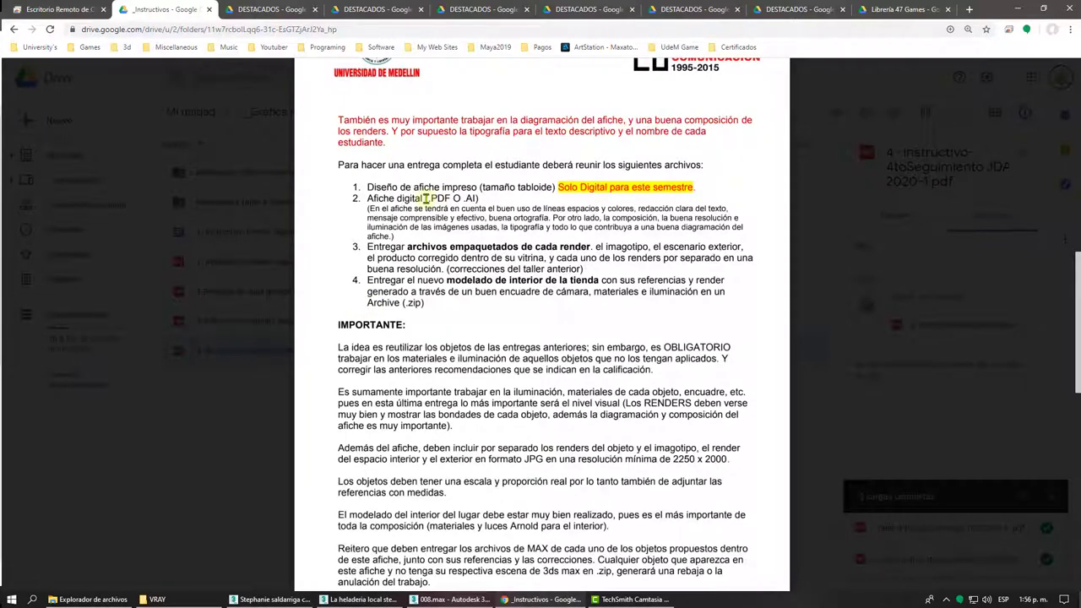
{"action": "scroll", "coordinate": [426, 198], "scroll_direction": "down", "scroll_amount": 1}
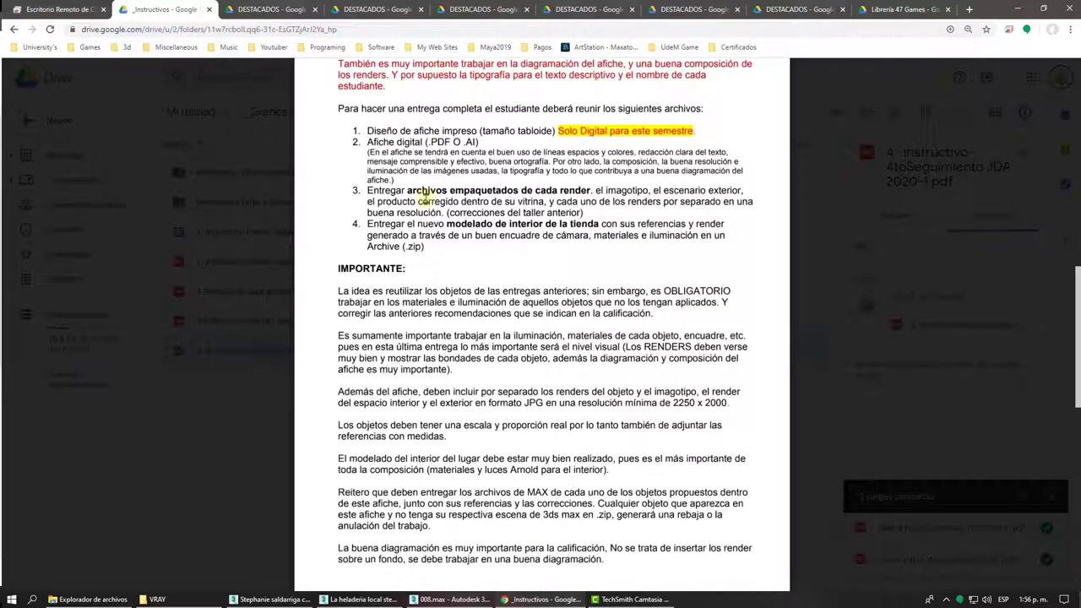
{"action": "scroll", "coordinate": [424, 196], "scroll_direction": "down", "scroll_amount": 2}
{"action": "scroll", "coordinate": [424, 196], "scroll_direction": "up", "scroll_amount": 2}
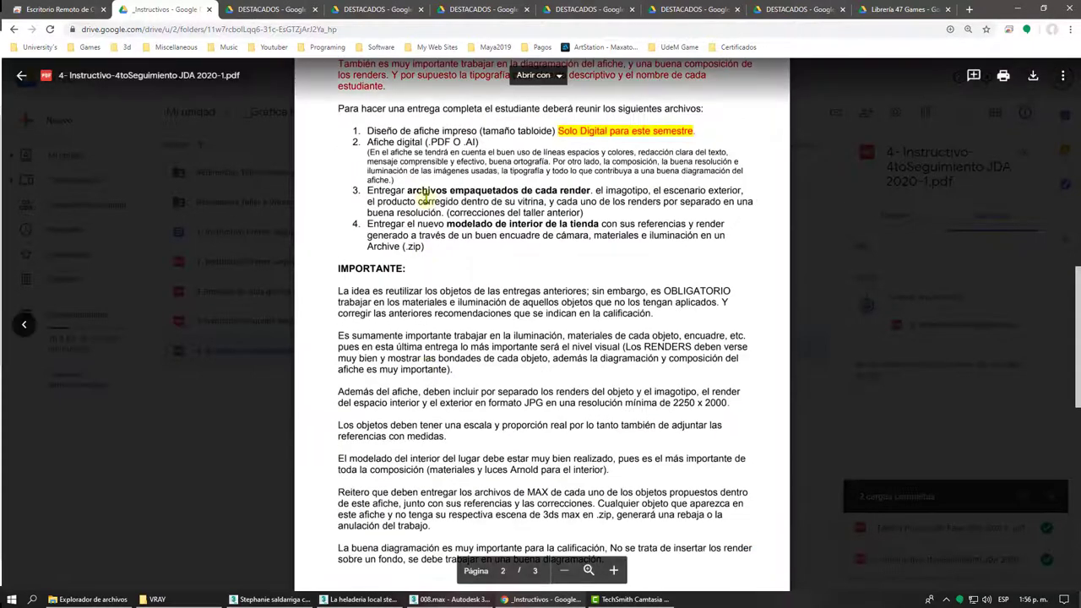
{"action": "scroll", "coordinate": [424, 196], "scroll_direction": "down", "scroll_amount": 2}
{"action": "scroll", "coordinate": [426, 197], "scroll_direction": "up", "scroll_amount": 3}
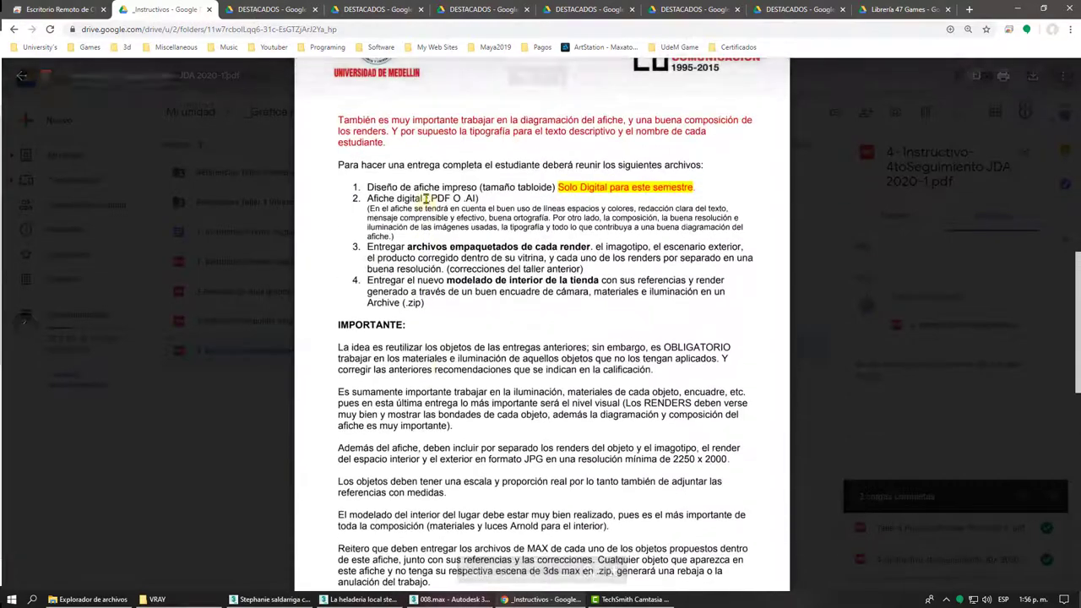
{"action": "left_click_drag", "start_coordinate": [696, 188], "coordinate": [581, 186]}
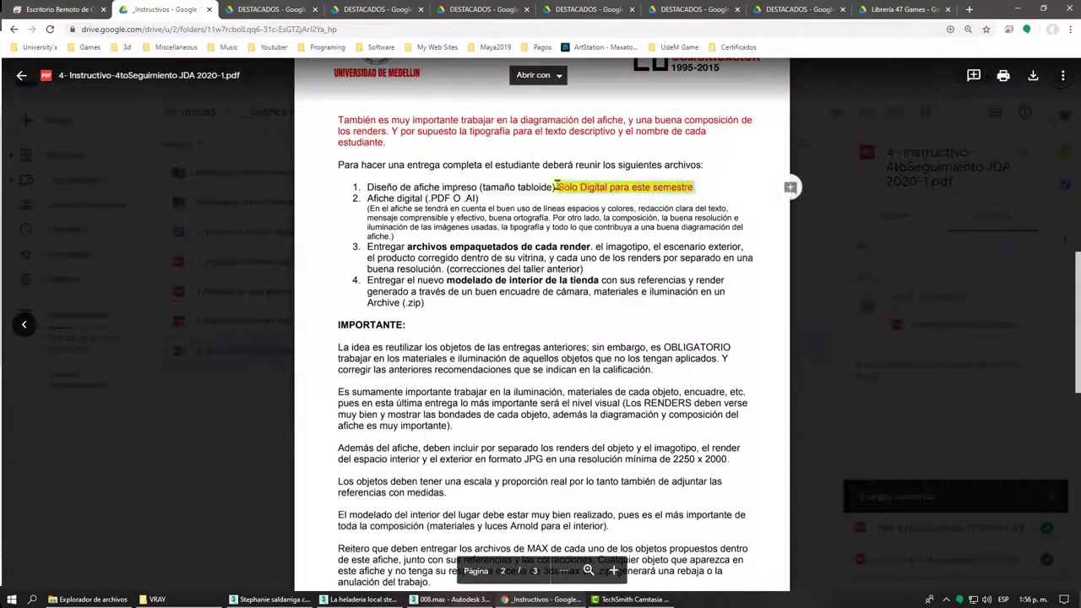
{"action": "left_click", "coordinate": [571, 211]}
{"action": "scroll", "coordinate": [524, 223], "scroll_direction": "up", "scroll_amount": 1}
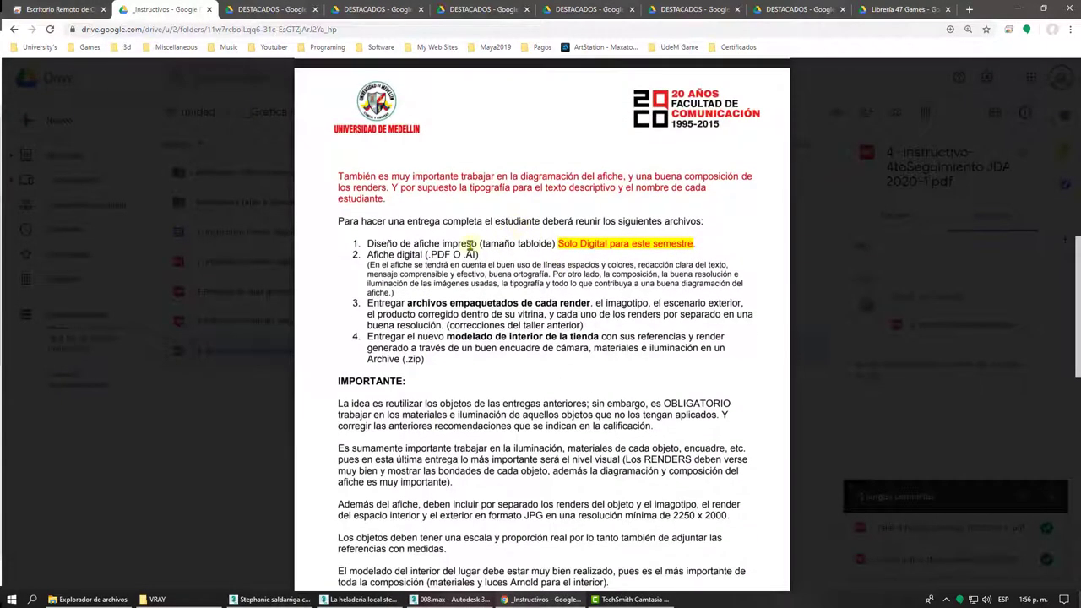
{"action": "scroll", "coordinate": [470, 245], "scroll_direction": "down", "scroll_amount": 5}
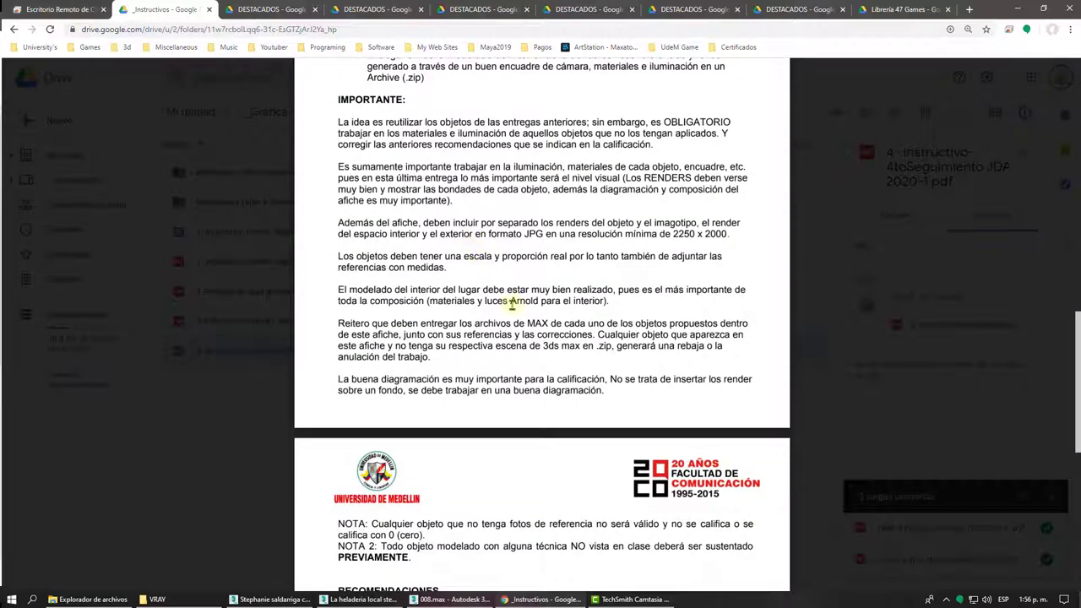
{"action": "left_click_drag", "start_coordinate": [674, 234], "coordinate": [728, 236]}
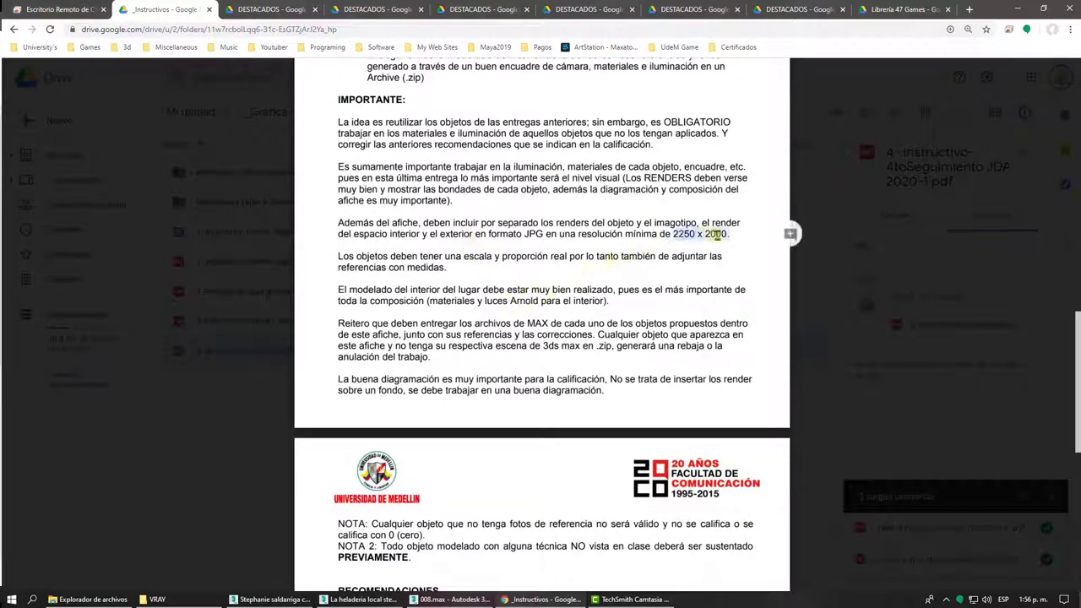
{"action": "left_click", "coordinate": [687, 272]}
{"action": "scroll", "coordinate": [687, 272], "scroll_direction": "down", "scroll_amount": 2}
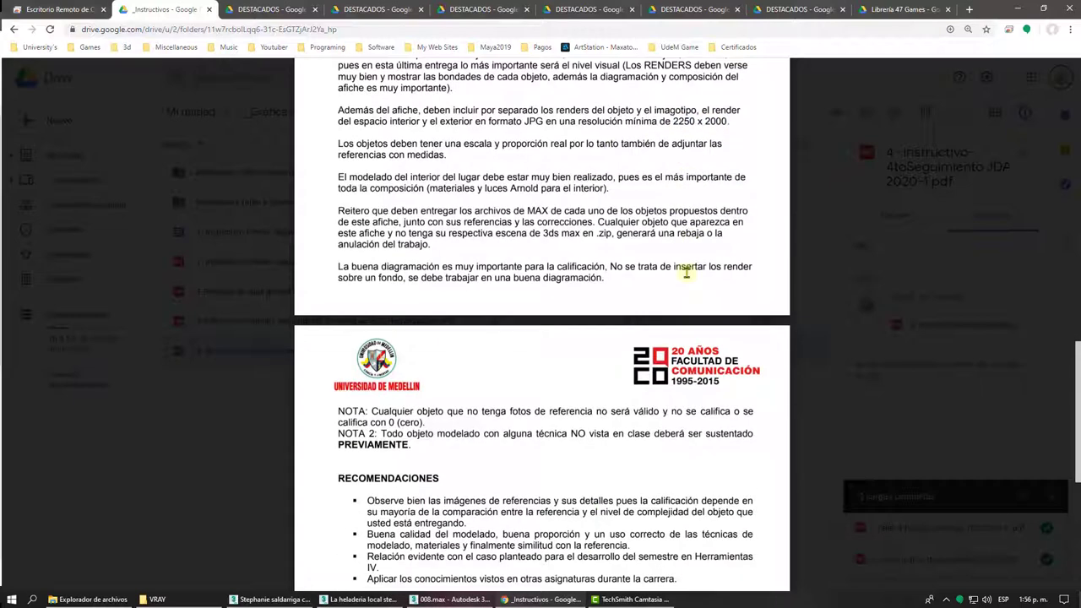
{"action": "scroll", "coordinate": [678, 269], "scroll_direction": "down", "scroll_amount": 2}
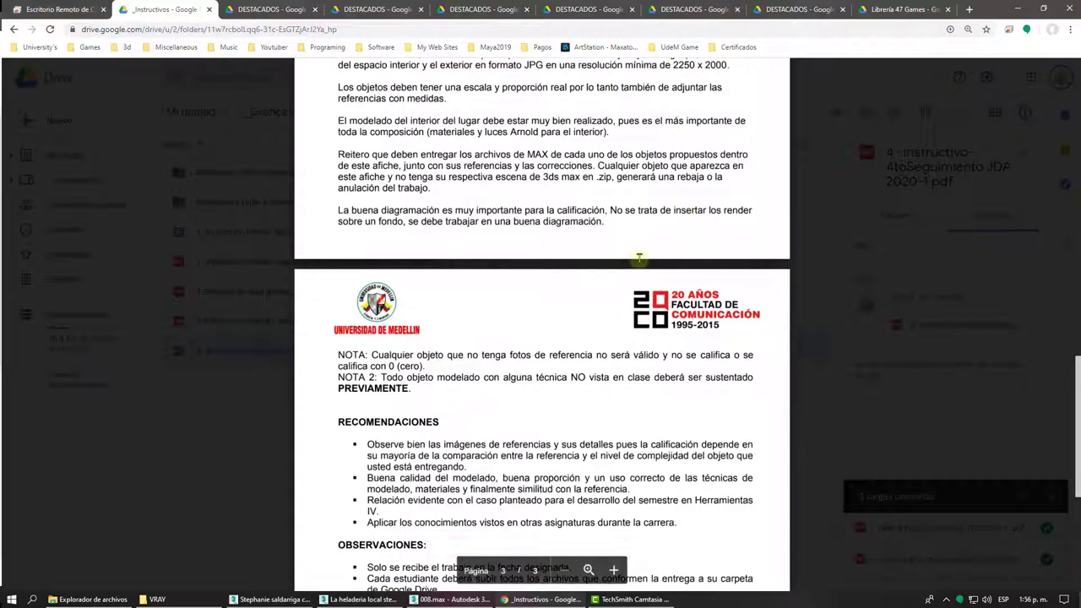
{"action": "scroll", "coordinate": [642, 258], "scroll_direction": "down", "scroll_amount": 3}
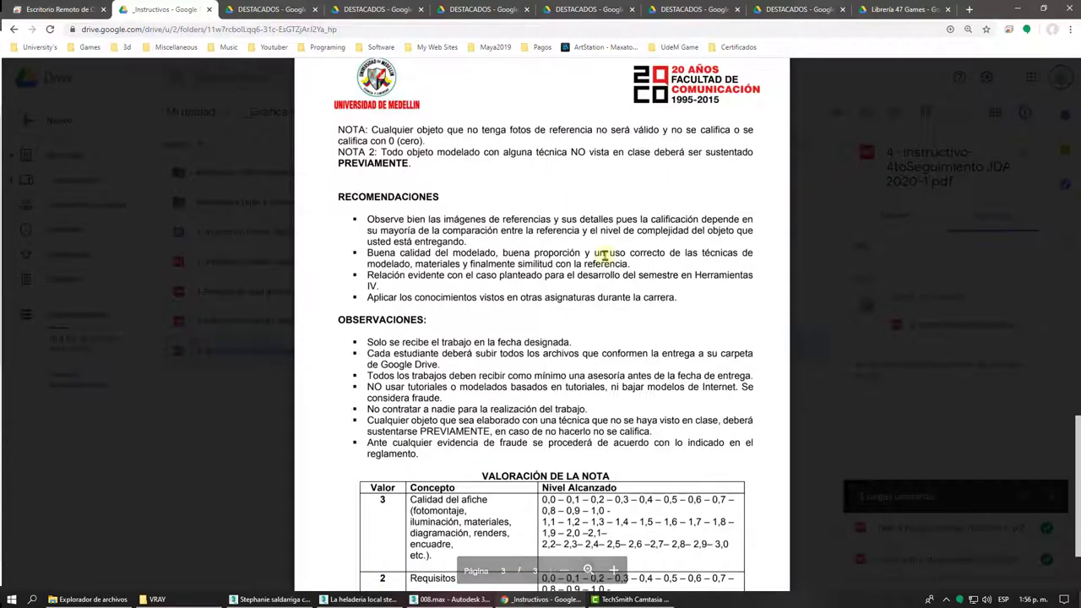
{"action": "scroll", "coordinate": [444, 256], "scroll_direction": "up", "scroll_amount": 1}
{"action": "scroll", "coordinate": [434, 255], "scroll_direction": "up", "scroll_amount": 4}
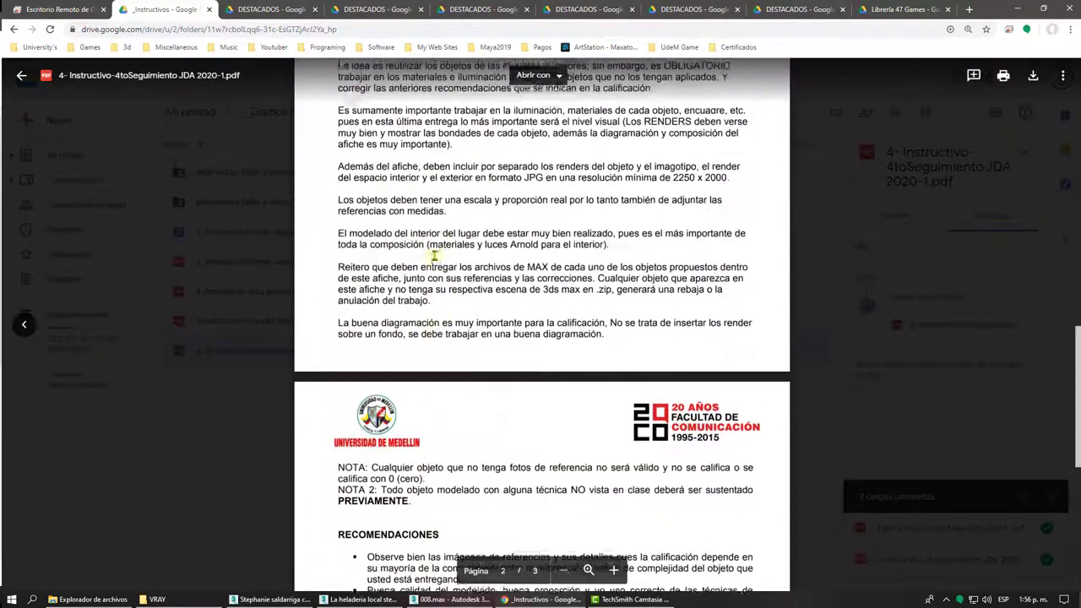
{"action": "scroll", "coordinate": [434, 256], "scroll_direction": "up", "scroll_amount": 4}
{"action": "scroll", "coordinate": [433, 255], "scroll_direction": "up", "scroll_amount": 9}
{"action": "scroll", "coordinate": [432, 255], "scroll_direction": "up", "scroll_amount": 4}
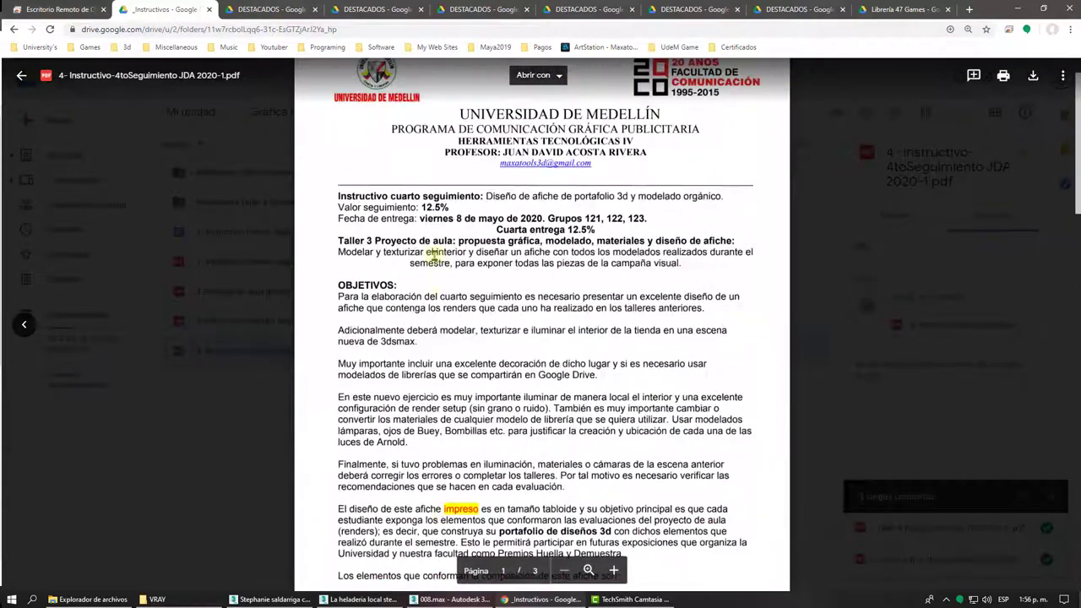
{"action": "scroll", "coordinate": [432, 255], "scroll_direction": "up", "scroll_amount": 1}
Step: Browse each showcase poster: Ticlock tea, ice-cream shop, Acorde music, polaroid and Good Bike
{"action": "left_click", "coordinate": [564, 9]}
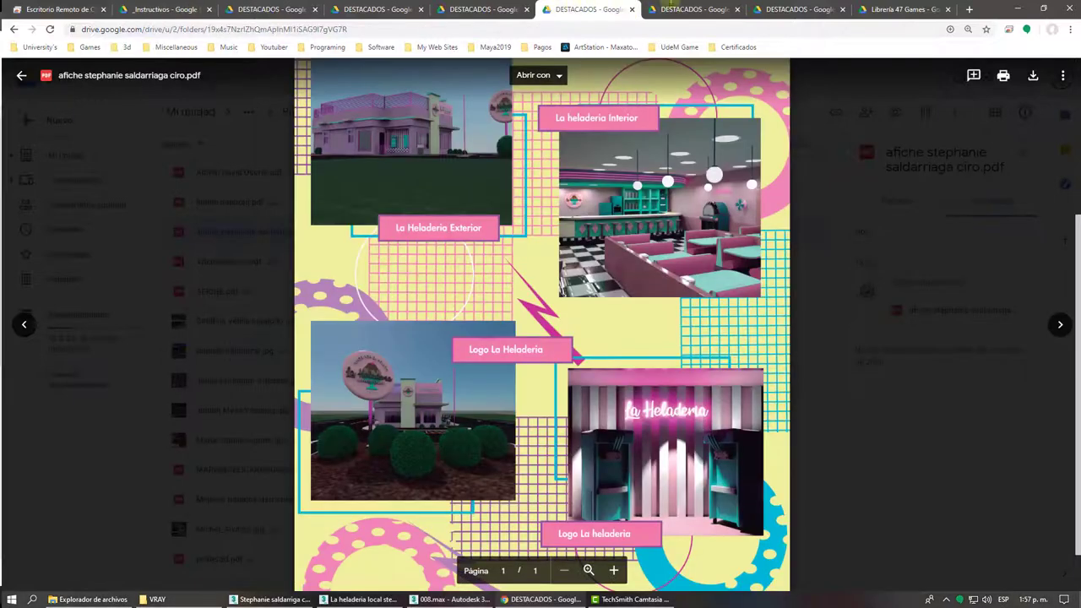
{"action": "left_click", "coordinate": [689, 8]}
{"action": "left_click", "coordinate": [787, 9]}
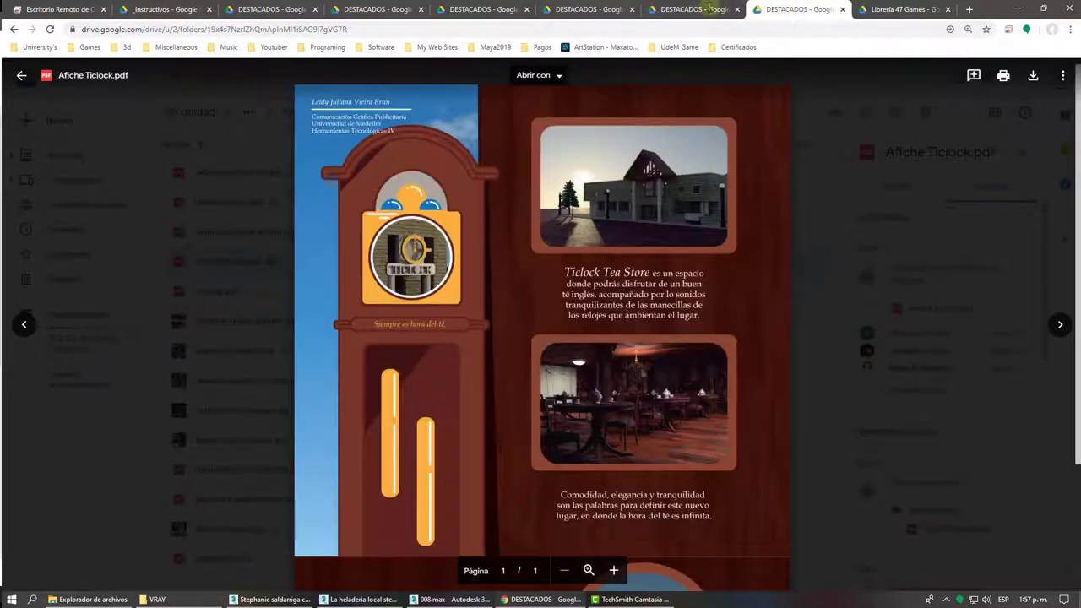
{"action": "left_click", "coordinate": [672, 8]}
{"action": "left_click", "coordinate": [583, 9]}
{"action": "left_click", "coordinate": [486, 8]}
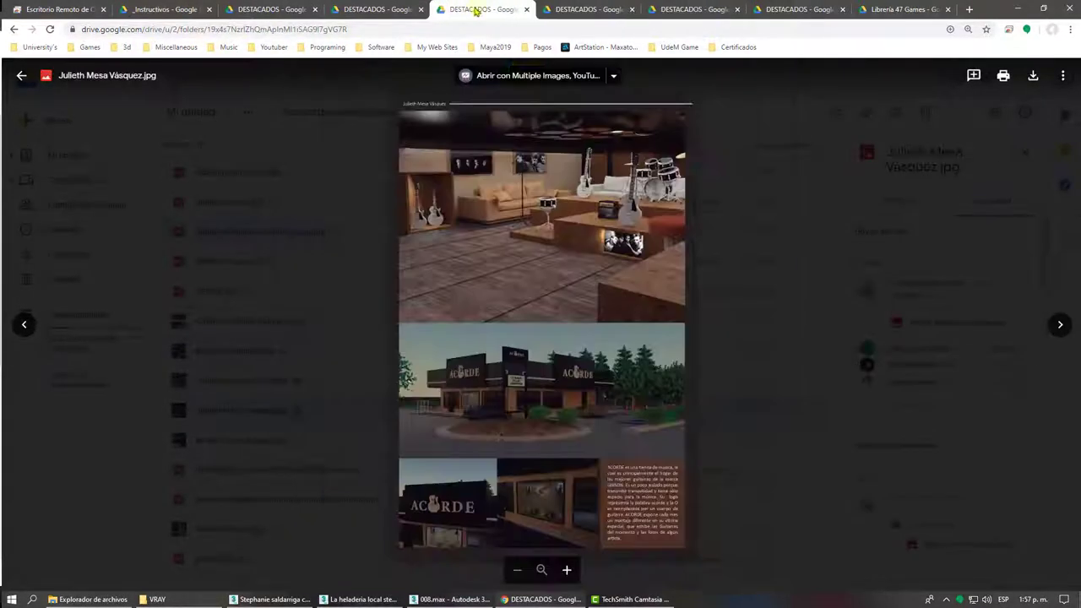
{"action": "left_click", "coordinate": [384, 9]}
{"action": "left_click", "coordinate": [275, 9]}
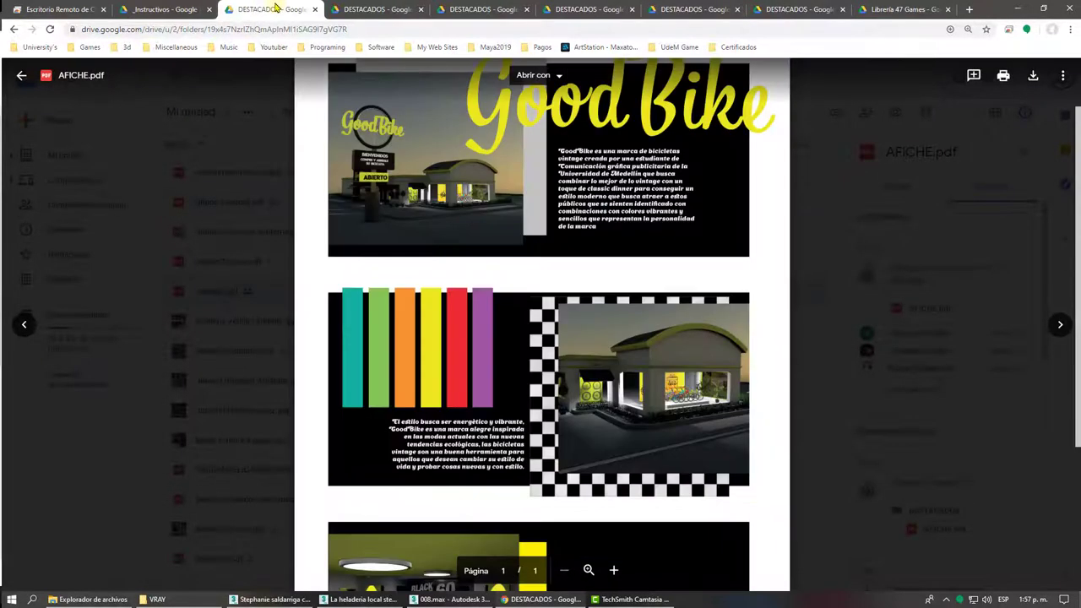
Step: Close all seven sample poster tabs, from Good Bike through the 47 Games catalogue
{"action": "left_click", "coordinate": [315, 9]}
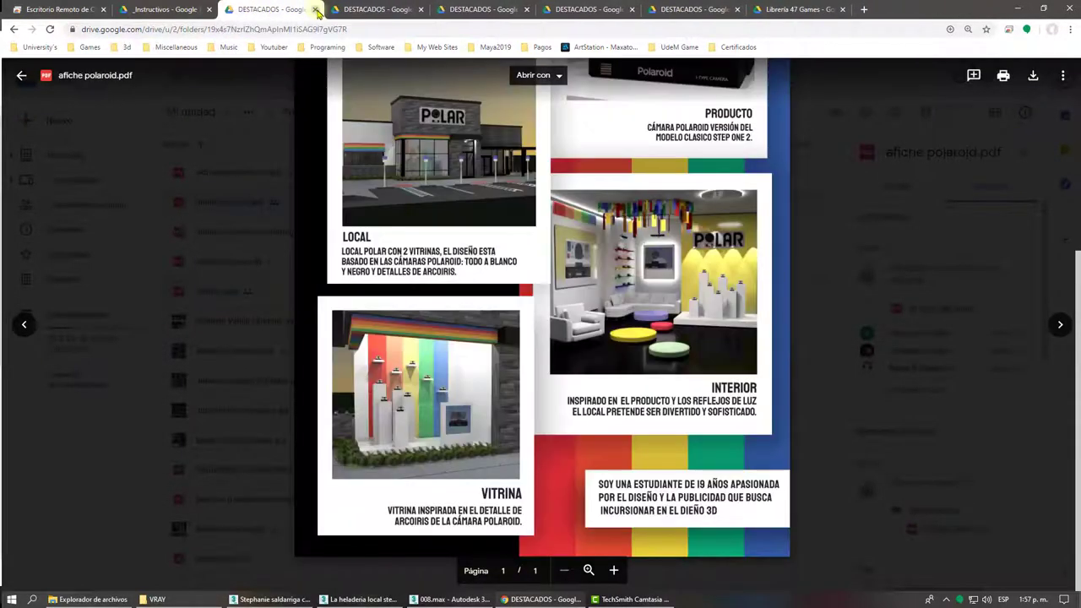
{"action": "left_click", "coordinate": [316, 9]}
{"action": "left_click", "coordinate": [316, 9]}
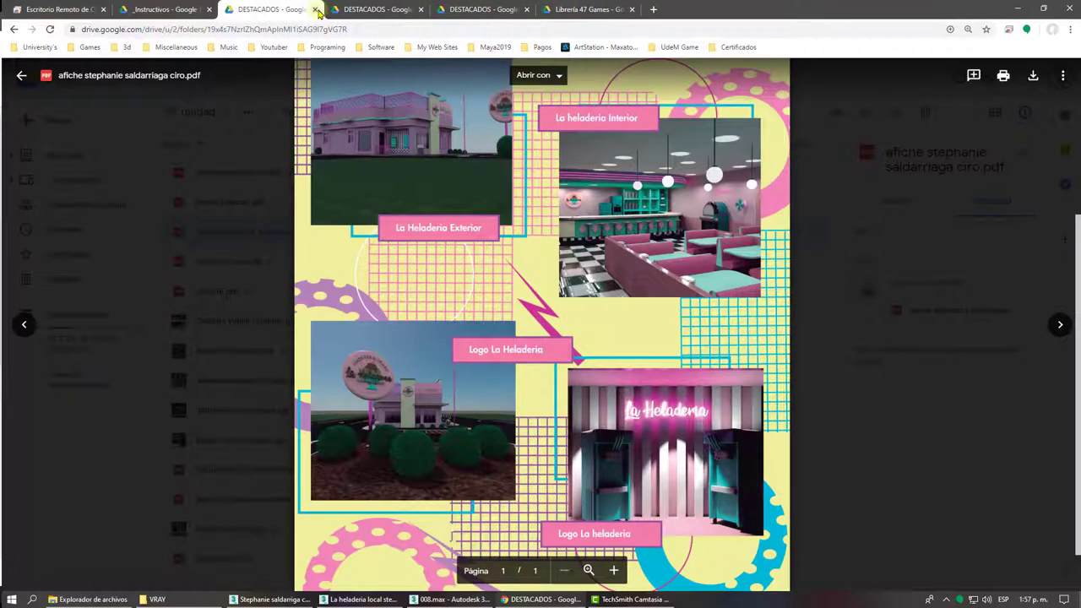
{"action": "left_click", "coordinate": [316, 9]}
{"action": "left_click", "coordinate": [316, 9]}
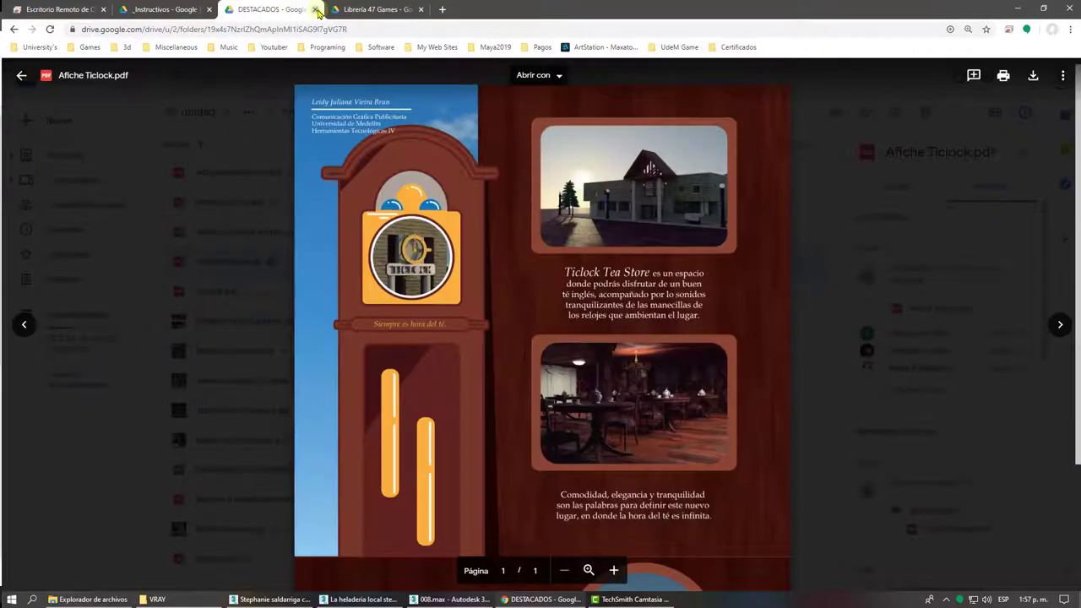
{"action": "left_click", "coordinate": [316, 9]}
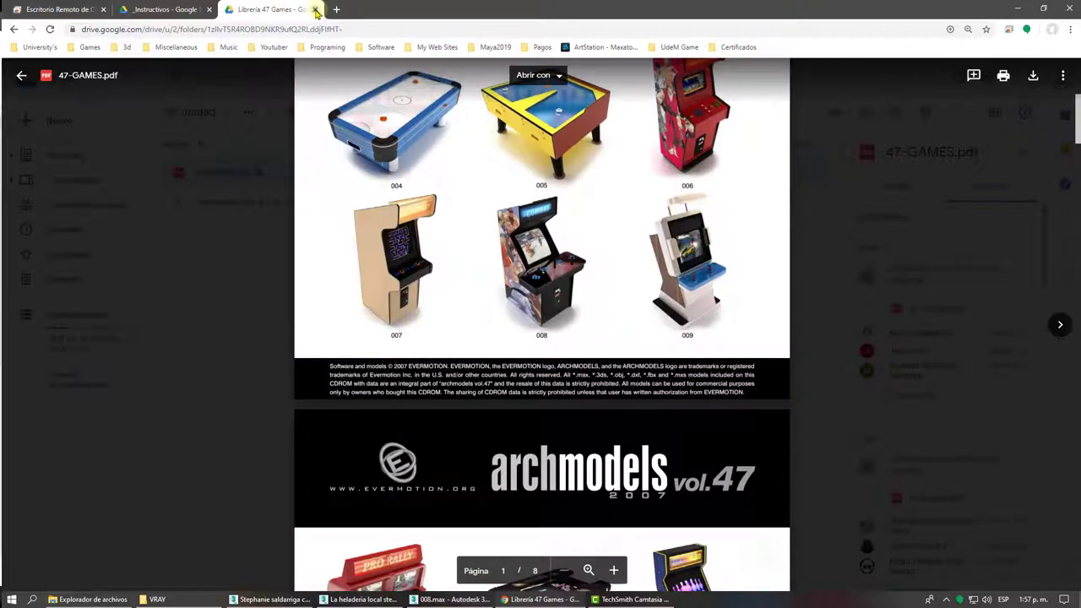
{"action": "left_click", "coordinate": [316, 9]}
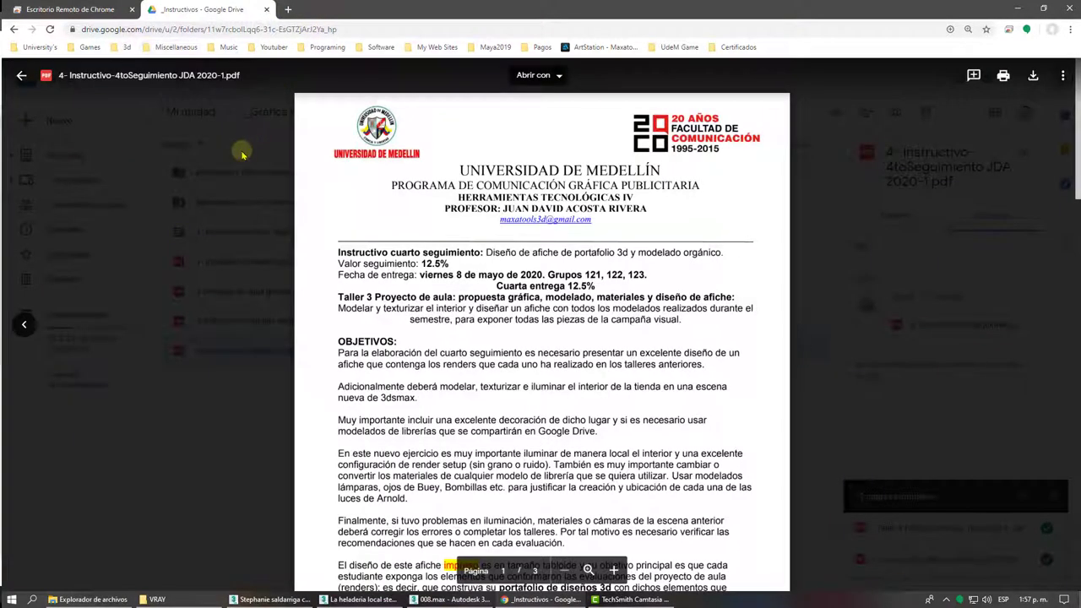
Step: Close the PDF preview and open Clase_01 > Proyectos de Aula Semestres anteriores
{"action": "left_click", "coordinate": [243, 155]}
{"action": "left_click", "coordinate": [425, 116]}
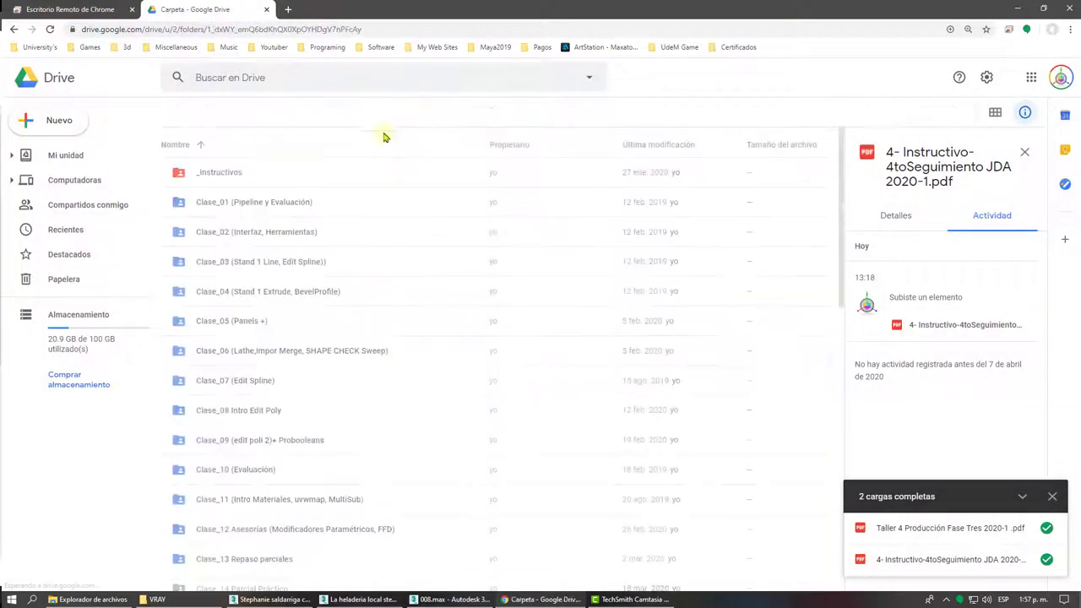
{"action": "double_click", "coordinate": [256, 203]}
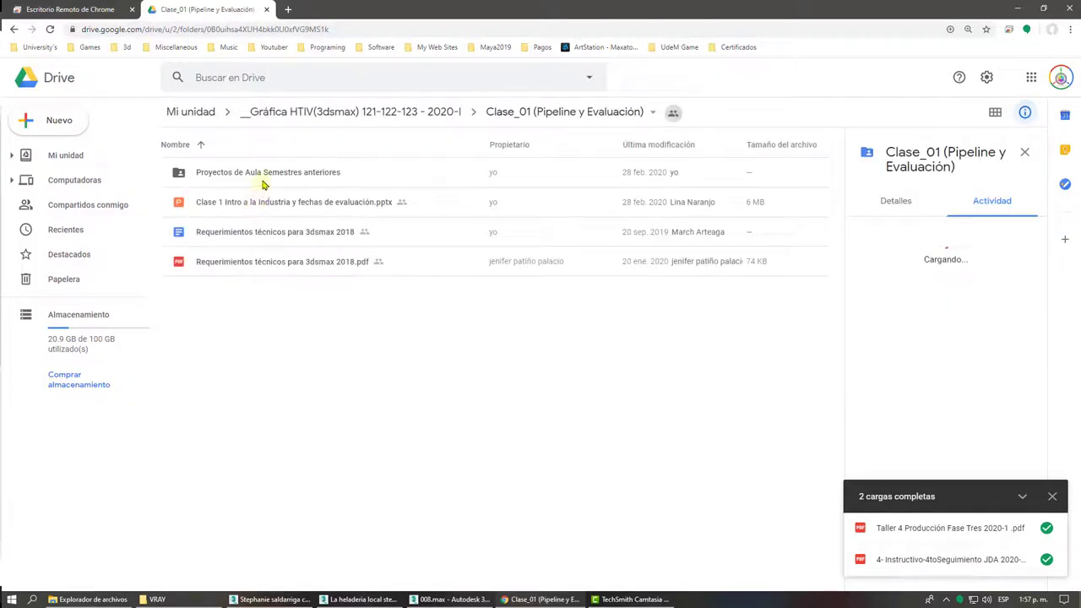
{"action": "double_click", "coordinate": [265, 176]}
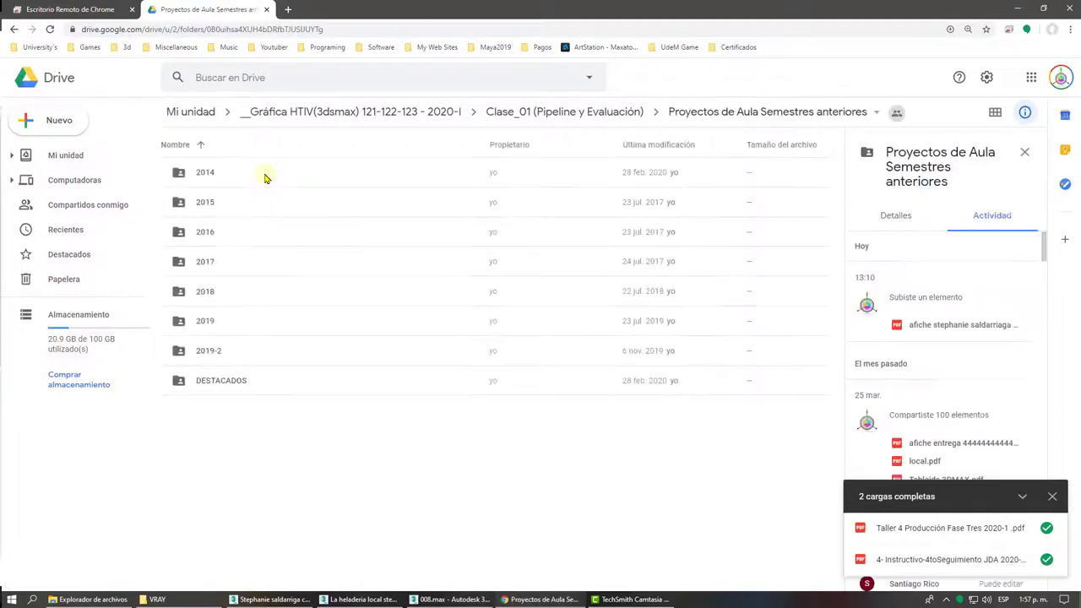
Step: Look over the 2018, 2019 and 2019-2 folders, peek into DESTACADOS, and return to 3ds Max
{"action": "left_click", "coordinate": [208, 357]}
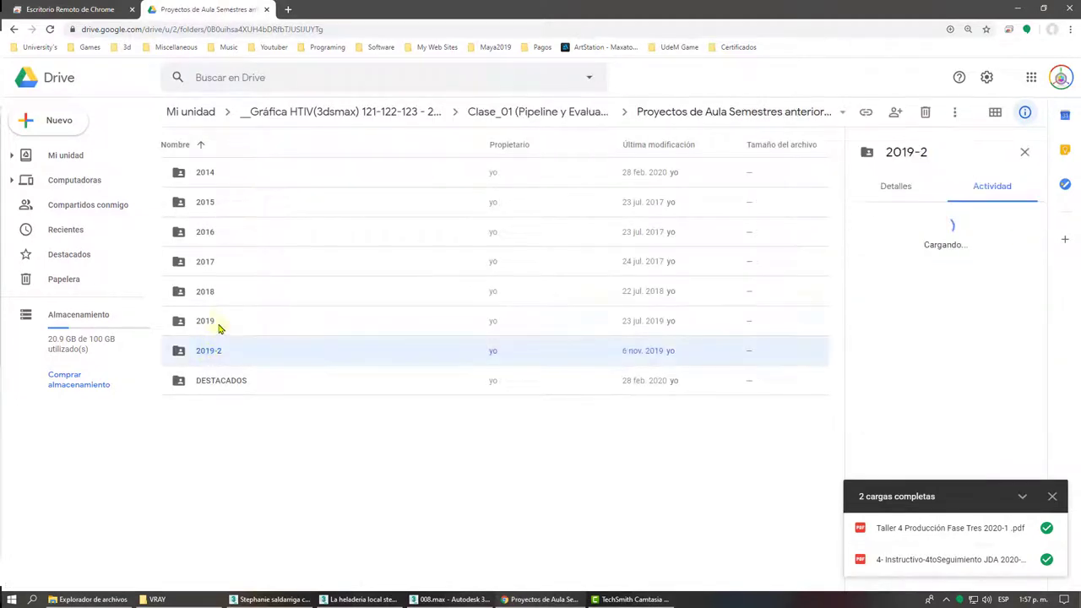
{"action": "left_click", "coordinate": [215, 321]}
{"action": "left_click", "coordinate": [226, 304]}
{"action": "left_click", "coordinate": [212, 324]}
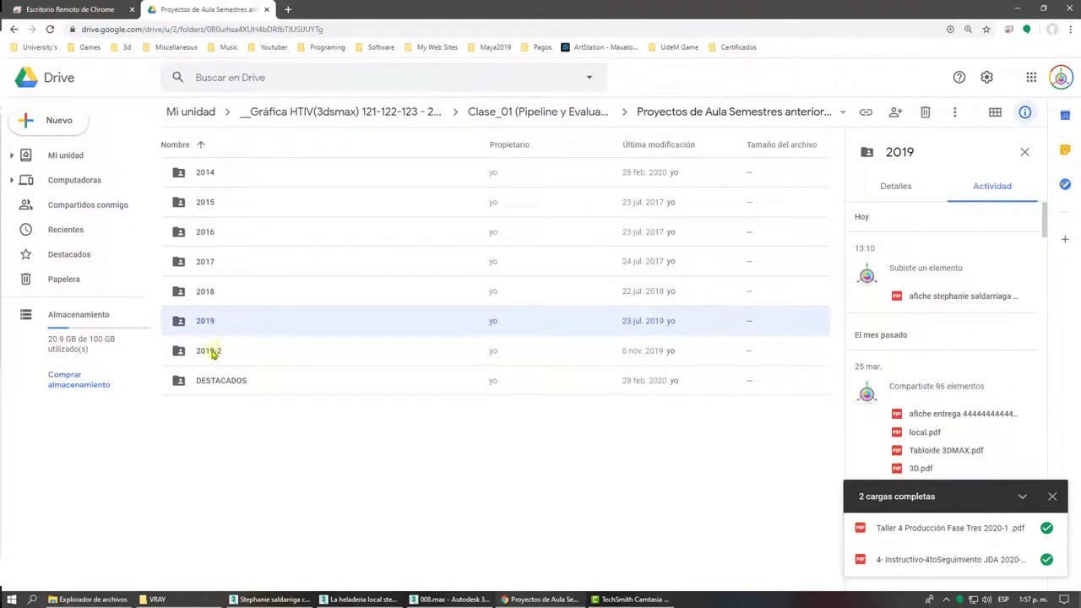
{"action": "left_click", "coordinate": [215, 357]}
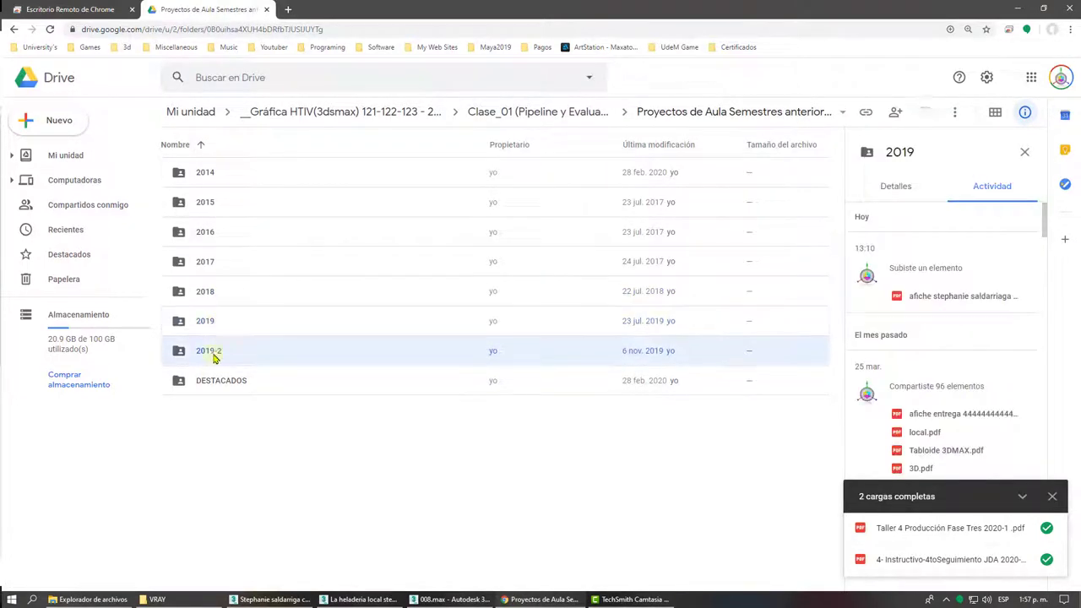
{"action": "left_click", "coordinate": [229, 405]}
{"action": "left_click", "coordinate": [221, 381]}
{"action": "double_click", "coordinate": [221, 381]}
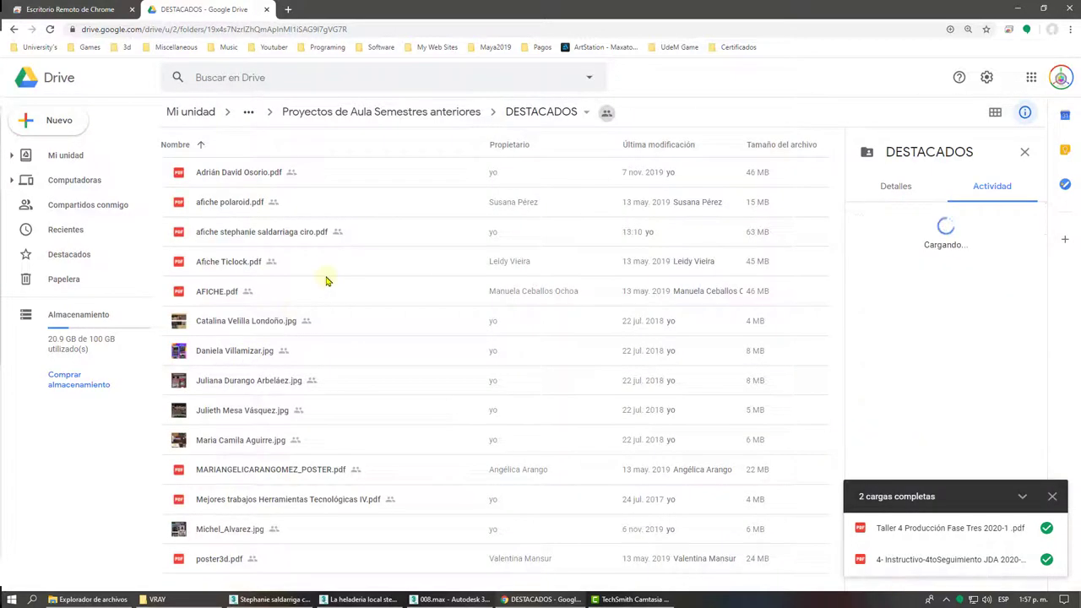
{"action": "left_click", "coordinate": [366, 113]}
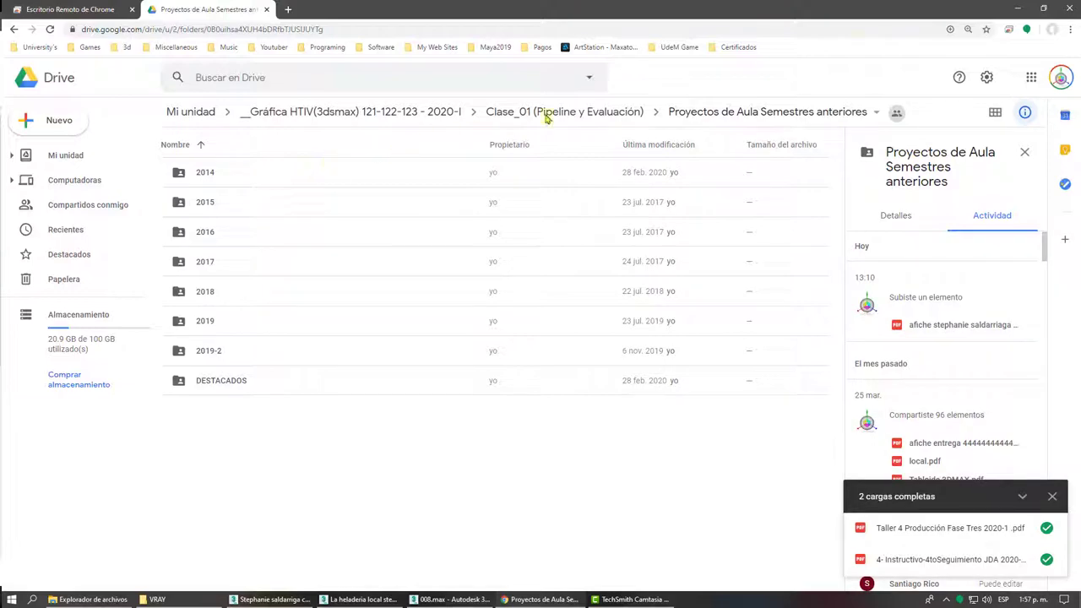
{"action": "left_click", "coordinate": [1013, 10]}
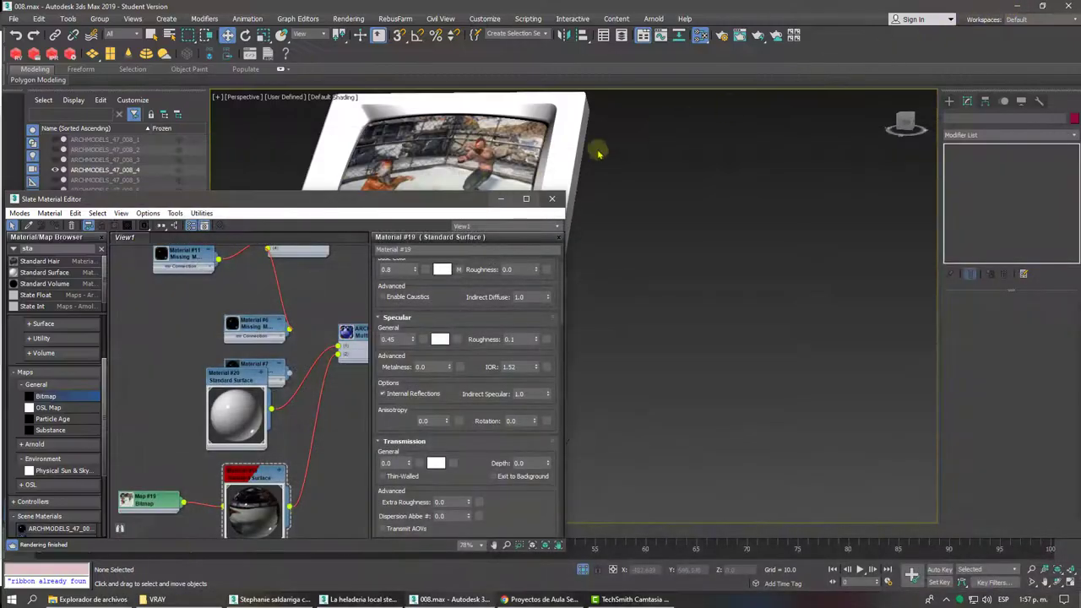
Step: Pick the screen box's material into the Slate Material Editor node view, then close the editor
{"action": "mouse_move", "coordinate": [441, 207]}
{"action": "left_mouse_down"}
{"action": "mouse_move", "coordinate": [710, 166]}
{"action": "mouse_move", "coordinate": [777, 142]}
{"action": "left_mouse_up"}
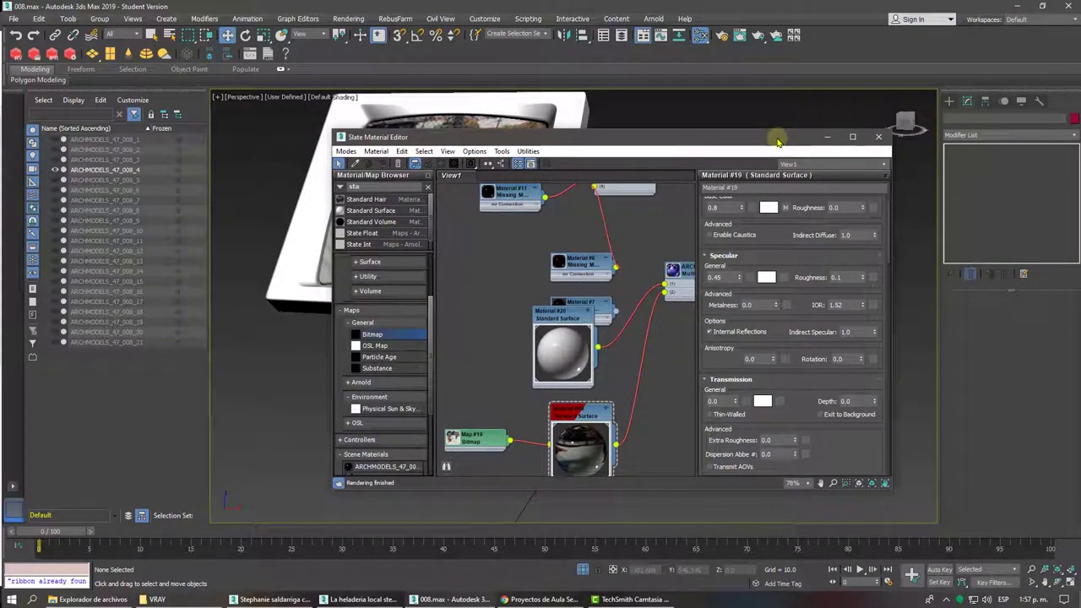
{"action": "key", "text": "z"}
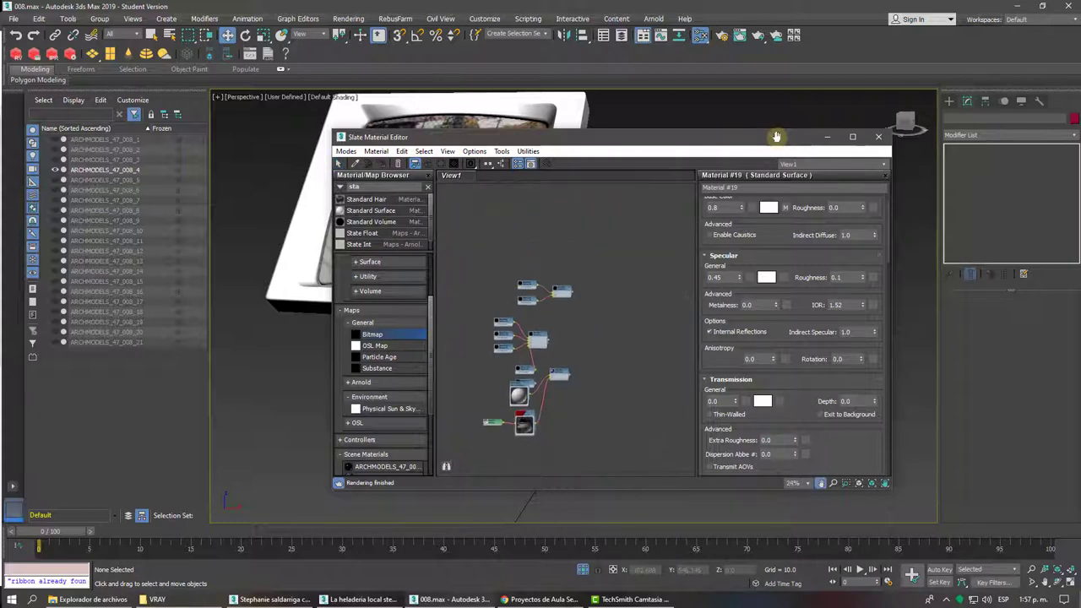
{"action": "middle_click_drag", "start_coordinate": [673, 186], "coordinate": [610, 212]}
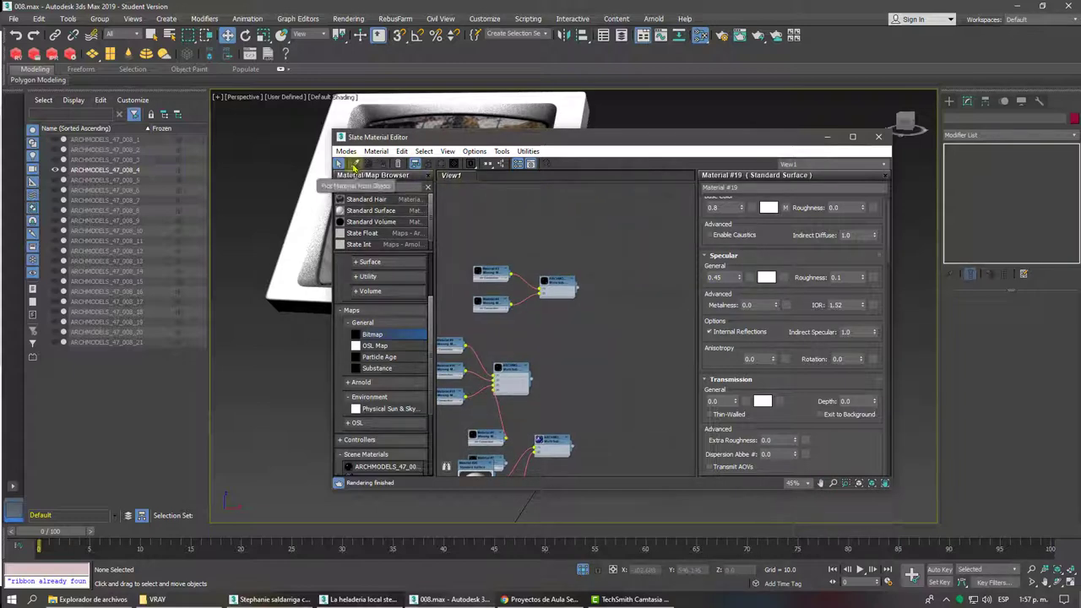
{"action": "left_click", "coordinate": [355, 163]}
{"action": "left_click_drag", "start_coordinate": [395, 143], "coordinate": [372, 207]}
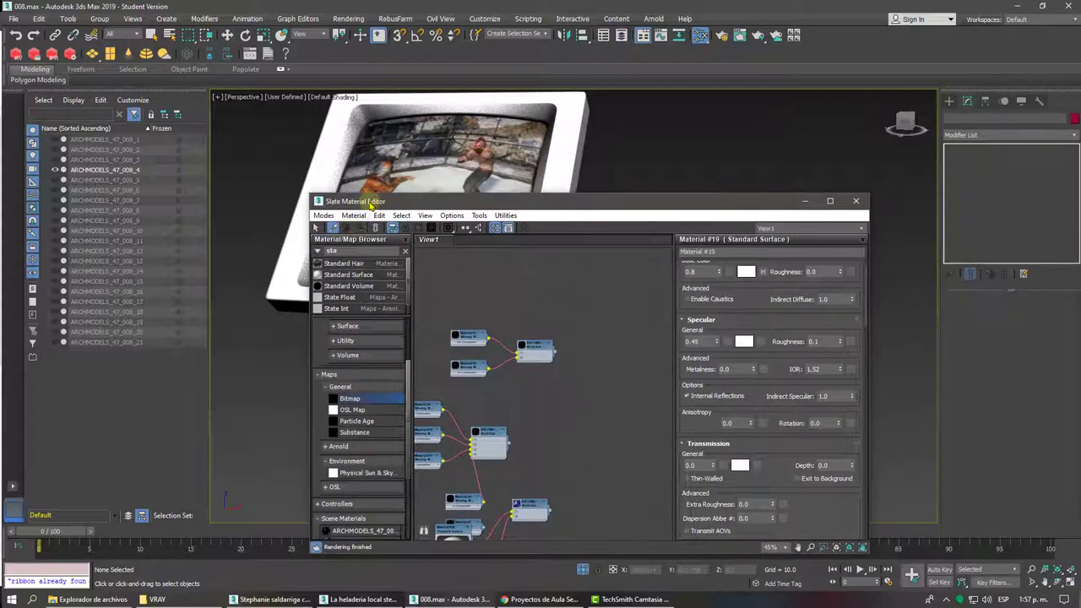
{"action": "left_click", "coordinate": [327, 167]}
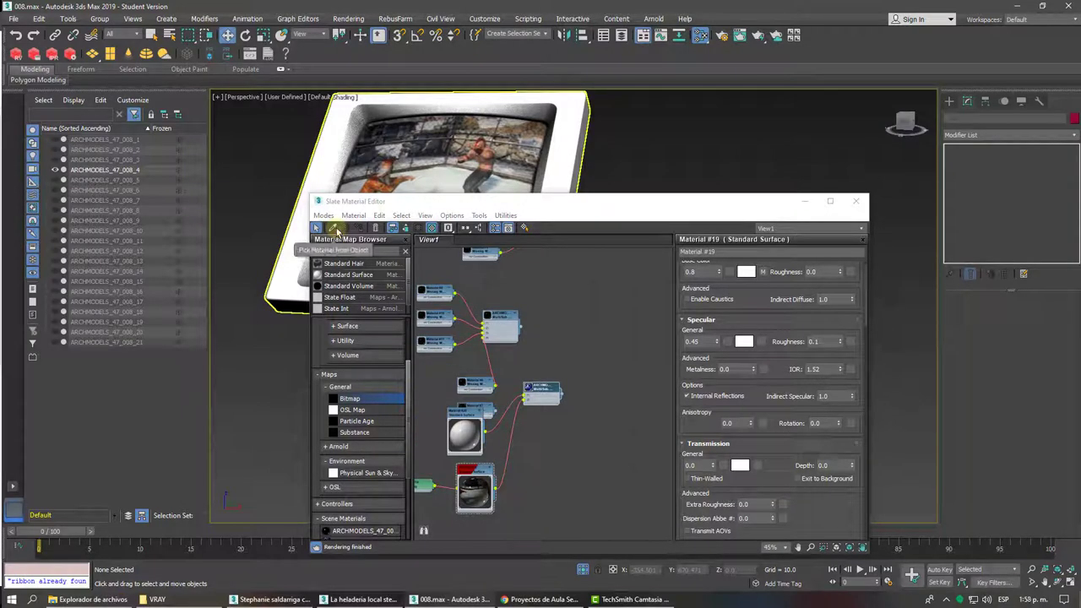
{"action": "left_click", "coordinate": [855, 201]}
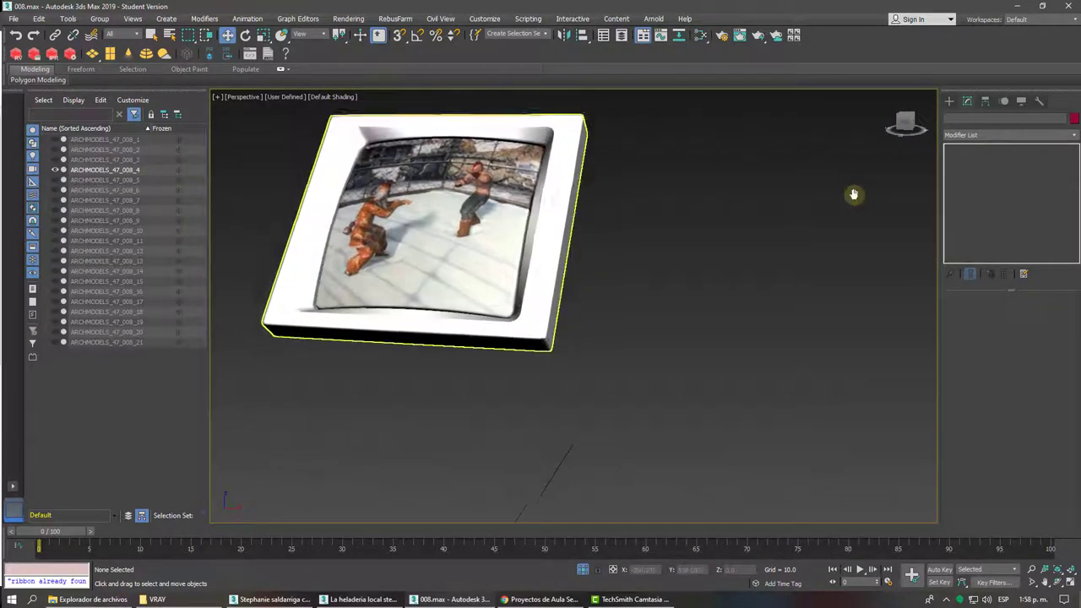
Step: End isolation to show all cabinet parts and marquee-select the whole arcade cabinet
{"action": "left_click", "coordinate": [583, 569]}
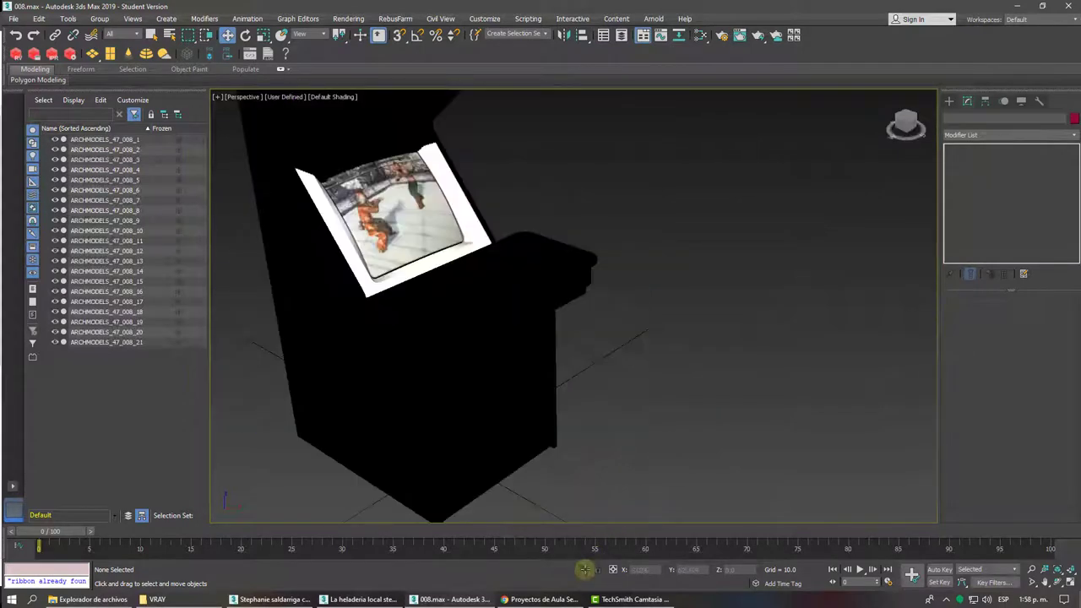
{"action": "scroll", "coordinate": [514, 434], "scroll_direction": "down", "scroll_amount": 5}
{"action": "left_click_drag", "start_coordinate": [396, 149], "coordinate": [645, 459]}
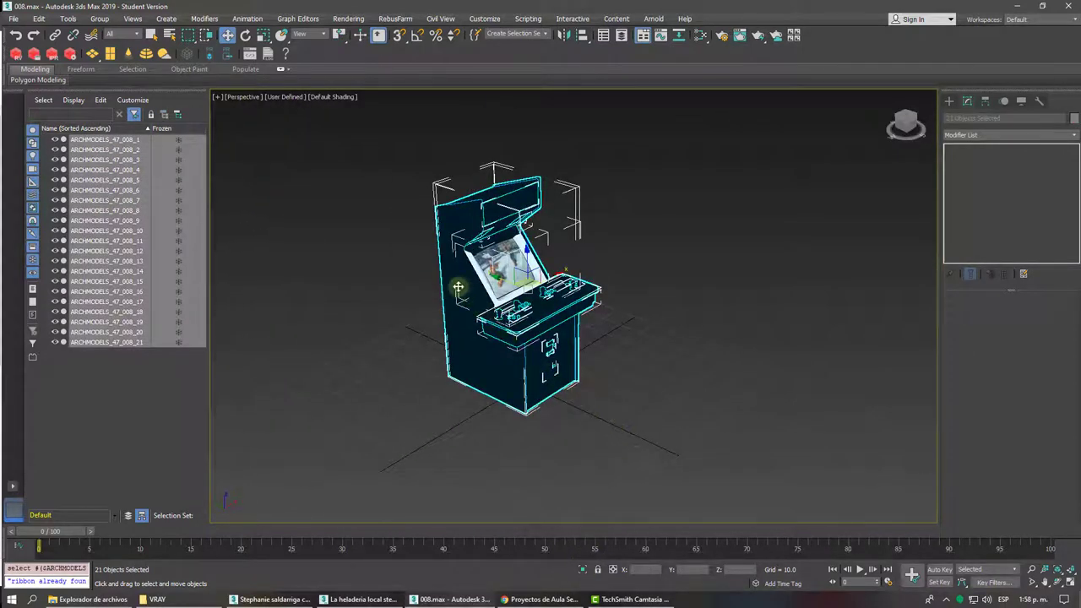
{"action": "scroll", "coordinate": [458, 287], "scroll_direction": "up", "scroll_amount": 3}
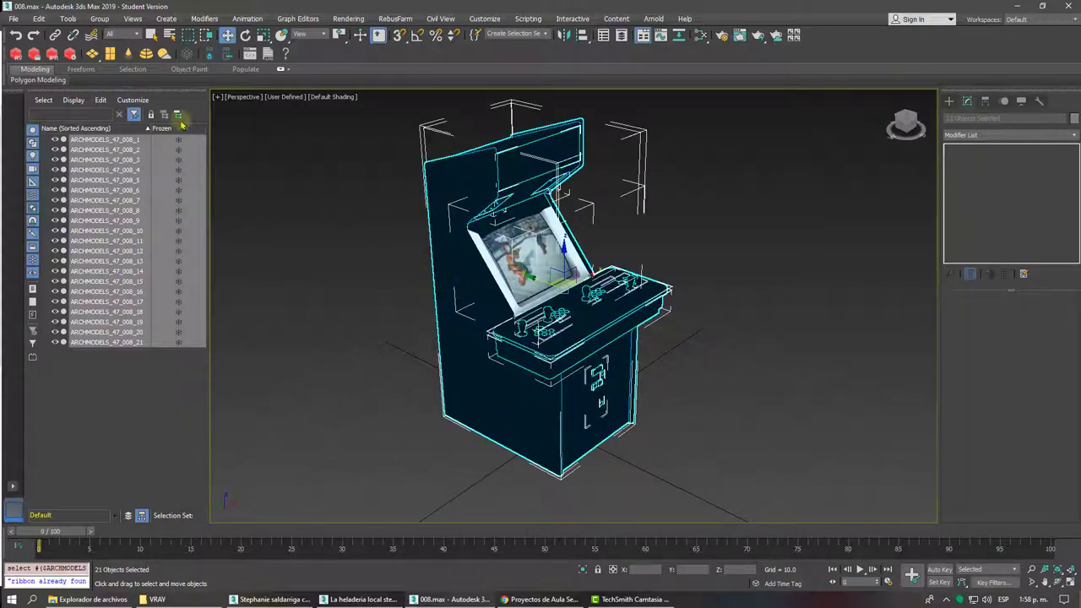
{"action": "left_click", "coordinate": [14, 19]}
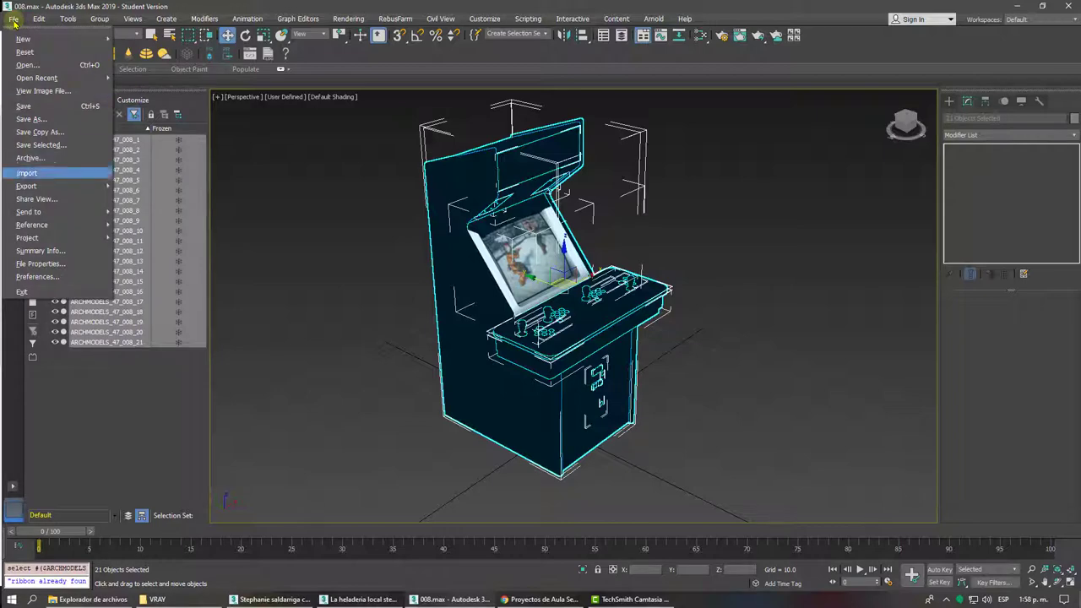
{"action": "mouse_move", "coordinate": [32, 225]}
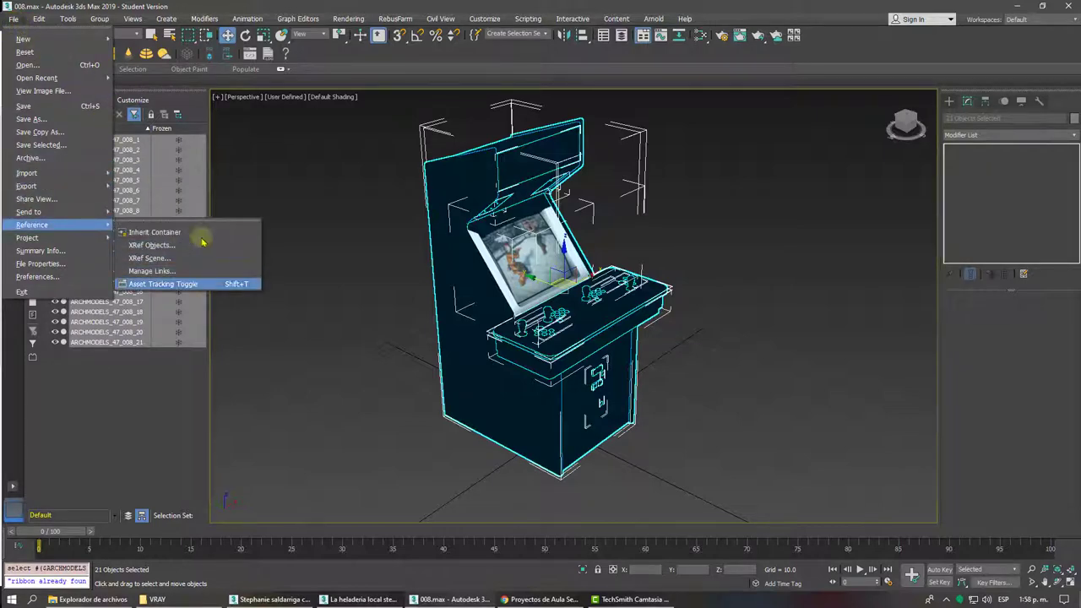
Step: Open Asset Tracking, refresh the asset list, and select all six map entries
{"action": "left_click", "coordinate": [243, 285]}
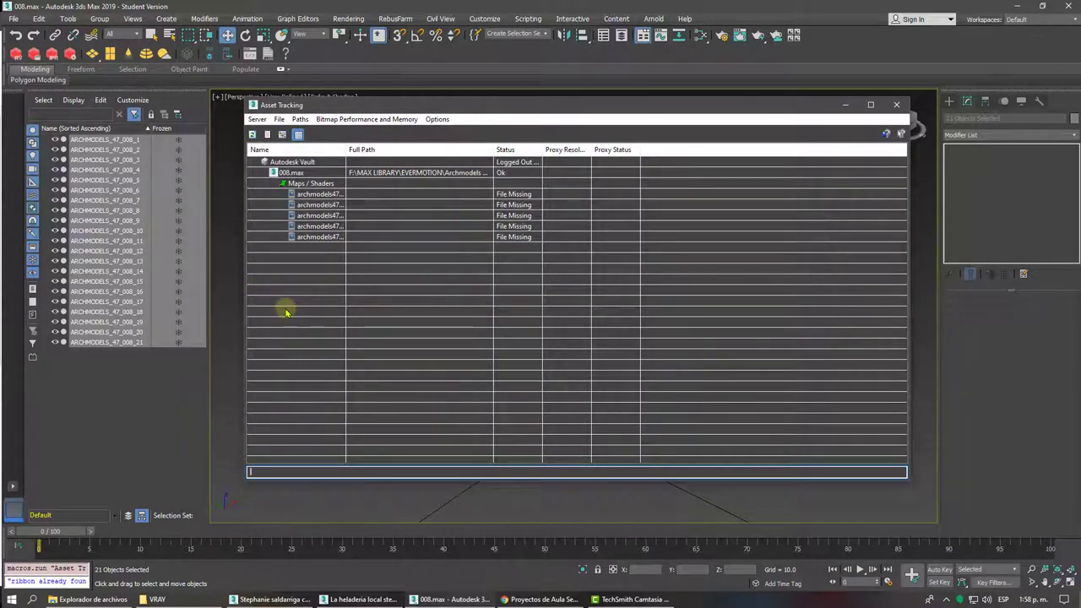
{"action": "left_click", "coordinate": [524, 205]}
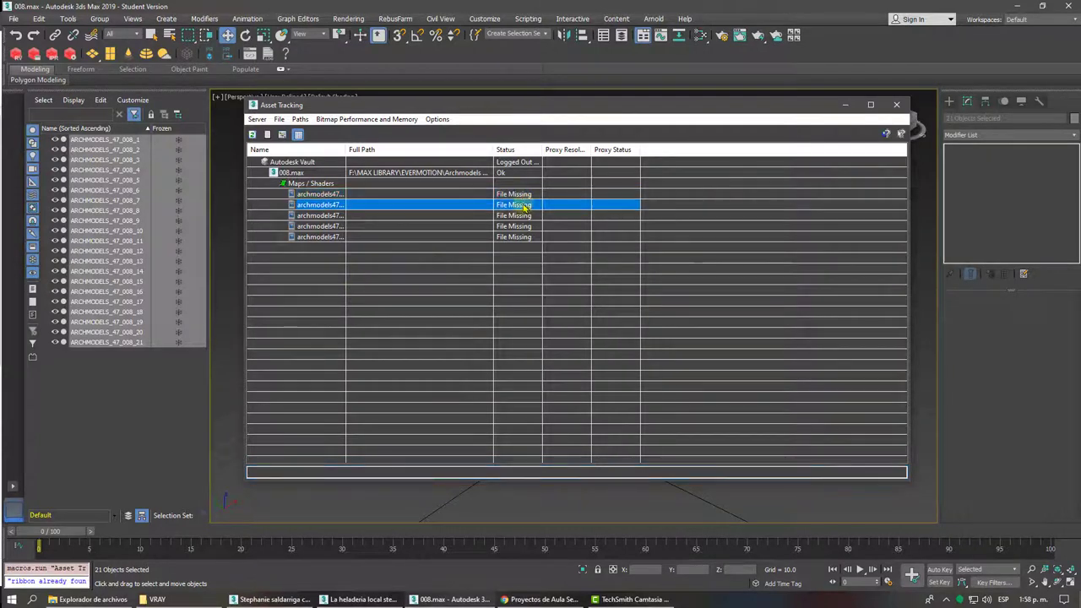
{"action": "left_click", "coordinate": [521, 226]}
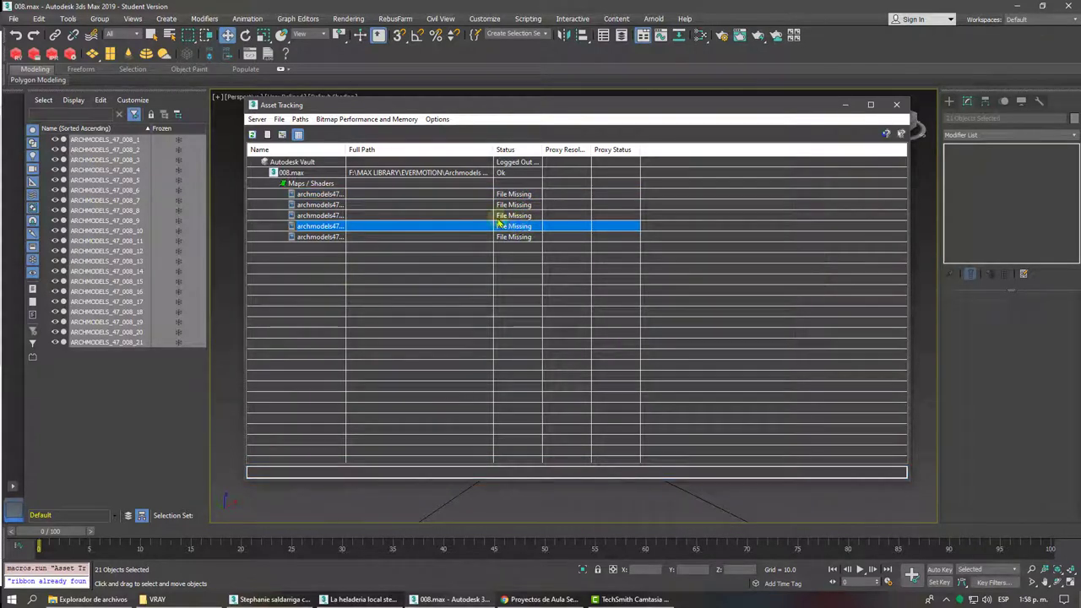
{"action": "left_click", "coordinate": [252, 135]}
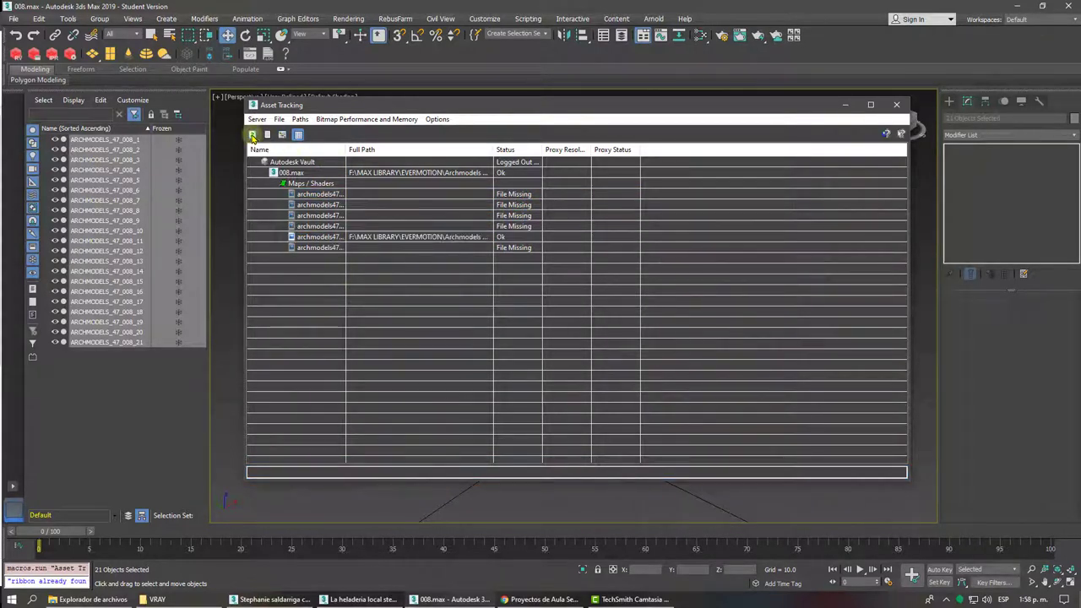
{"action": "left_click", "coordinate": [317, 195]}
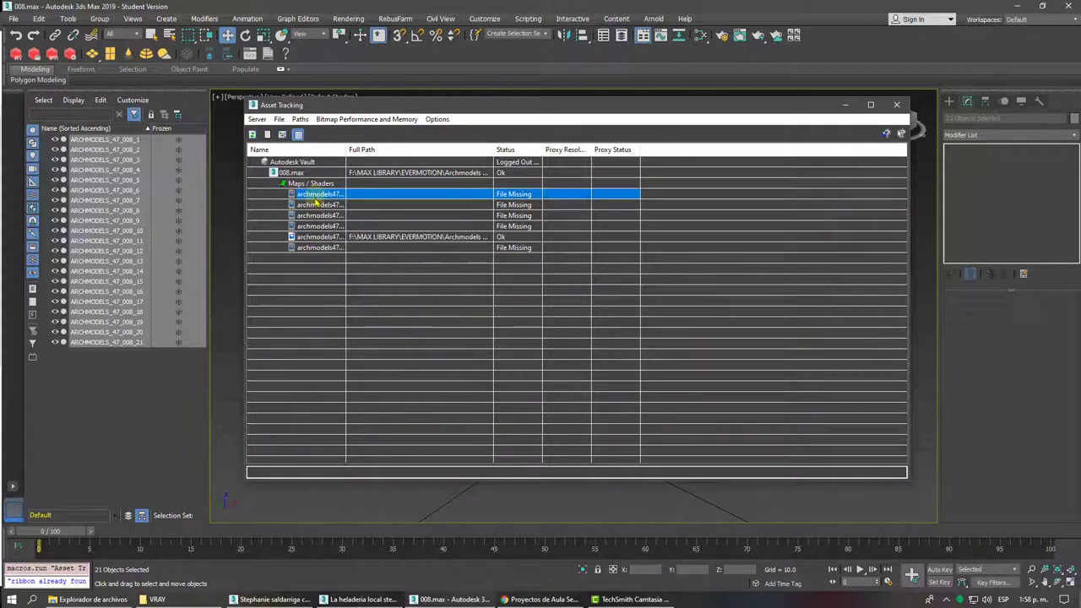
{"action": "left_click", "coordinate": [317, 249], "text": "shift"}
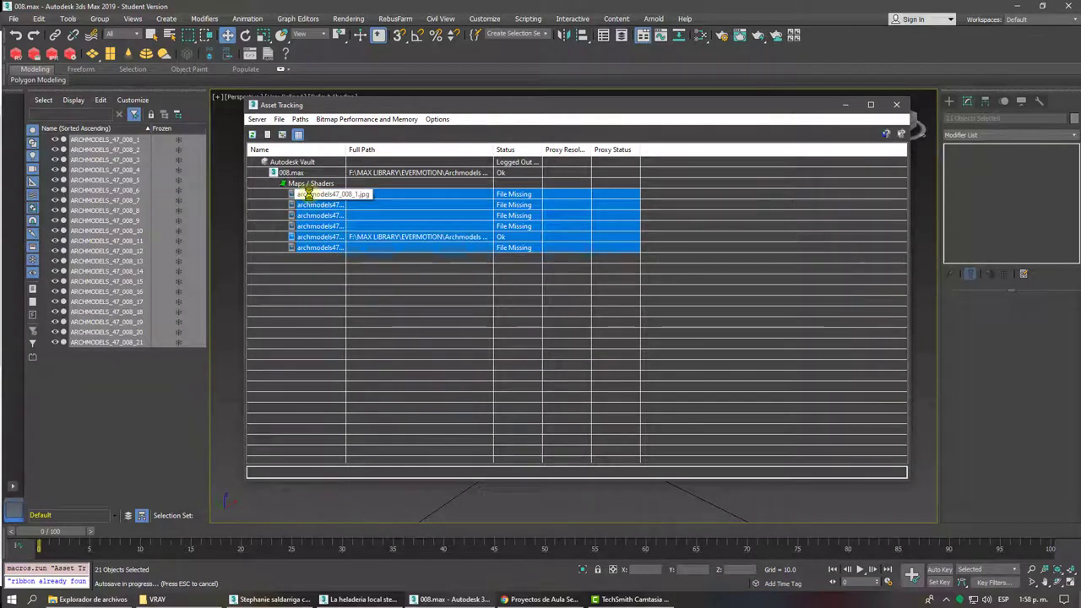
Step: Set the path of the six selected maps to the TEXTURES folder
{"action": "right_click", "coordinate": [308, 194]}
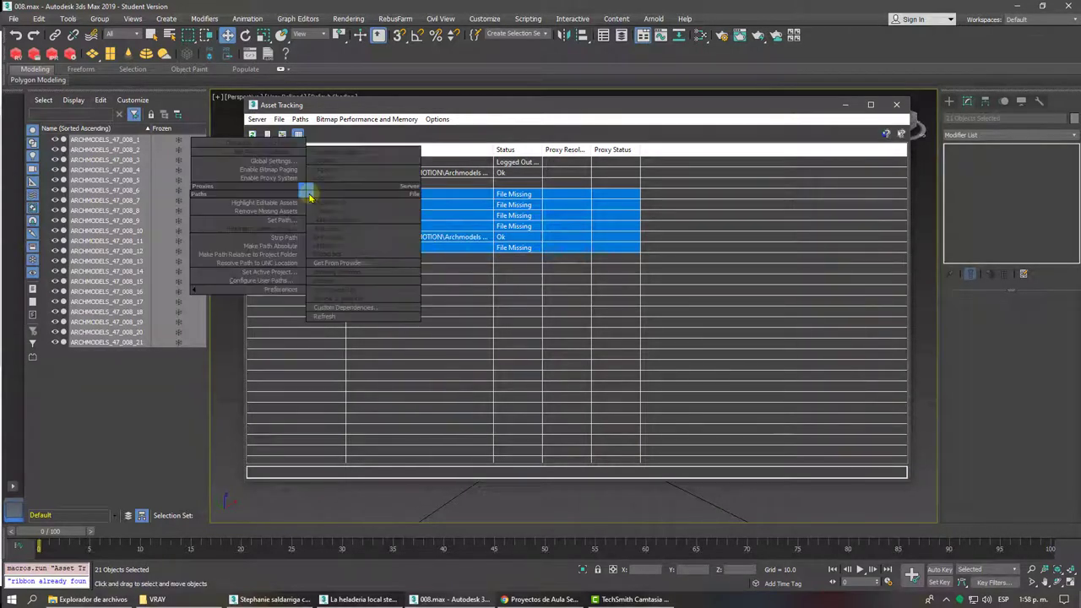
{"action": "left_click", "coordinate": [291, 220]}
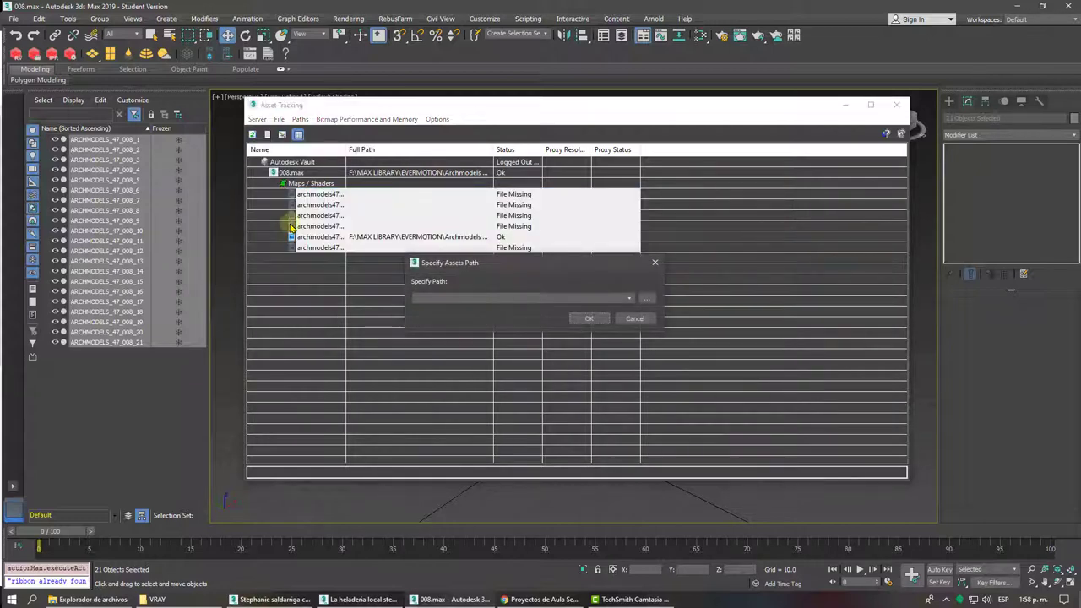
{"action": "left_click", "coordinate": [647, 298]}
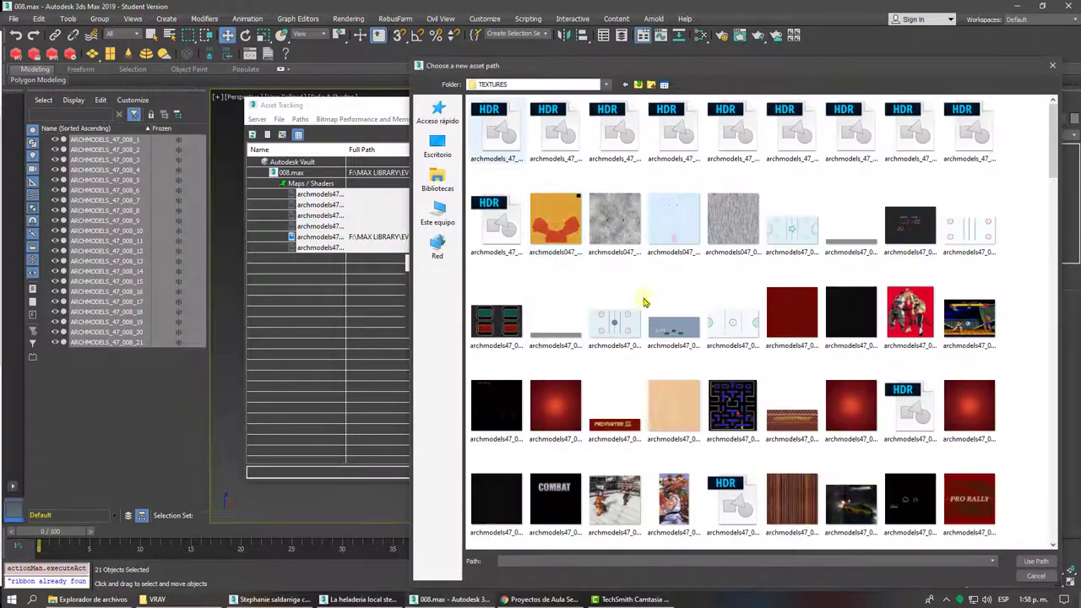
{"action": "scroll", "coordinate": [615, 207], "scroll_direction": "down", "scroll_amount": 3}
{"action": "scroll", "coordinate": [615, 208], "scroll_direction": "down", "scroll_amount": 2}
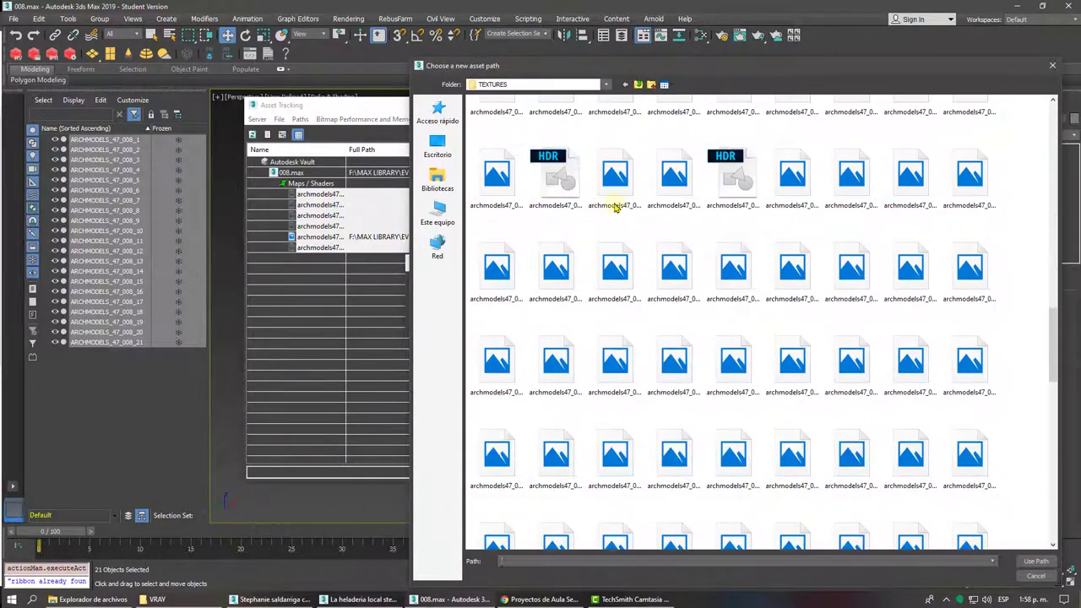
{"action": "scroll", "coordinate": [615, 207], "scroll_direction": "down", "scroll_amount": 2}
{"action": "scroll", "coordinate": [615, 208], "scroll_direction": "down", "scroll_amount": 2}
{"action": "scroll", "coordinate": [615, 207], "scroll_direction": "up", "scroll_amount": 5}
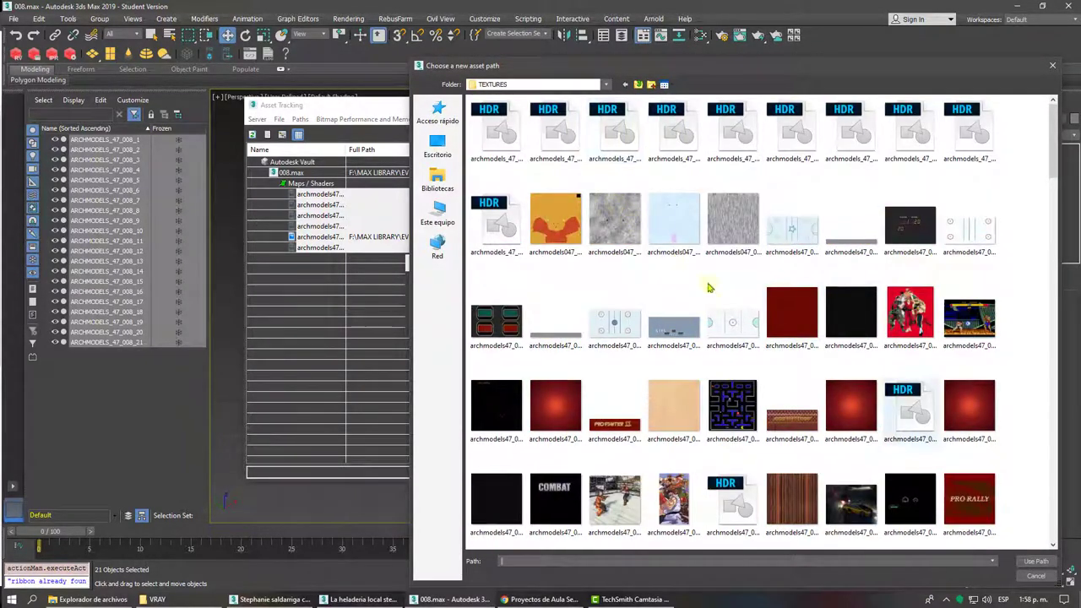
{"action": "left_click", "coordinate": [1037, 565]}
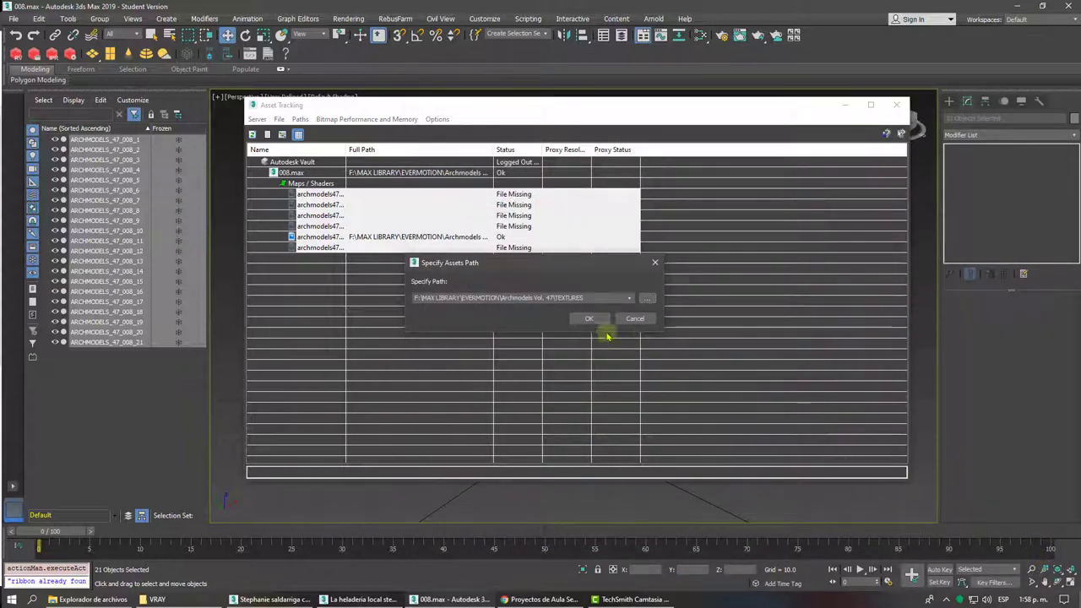
{"action": "left_click", "coordinate": [587, 319]}
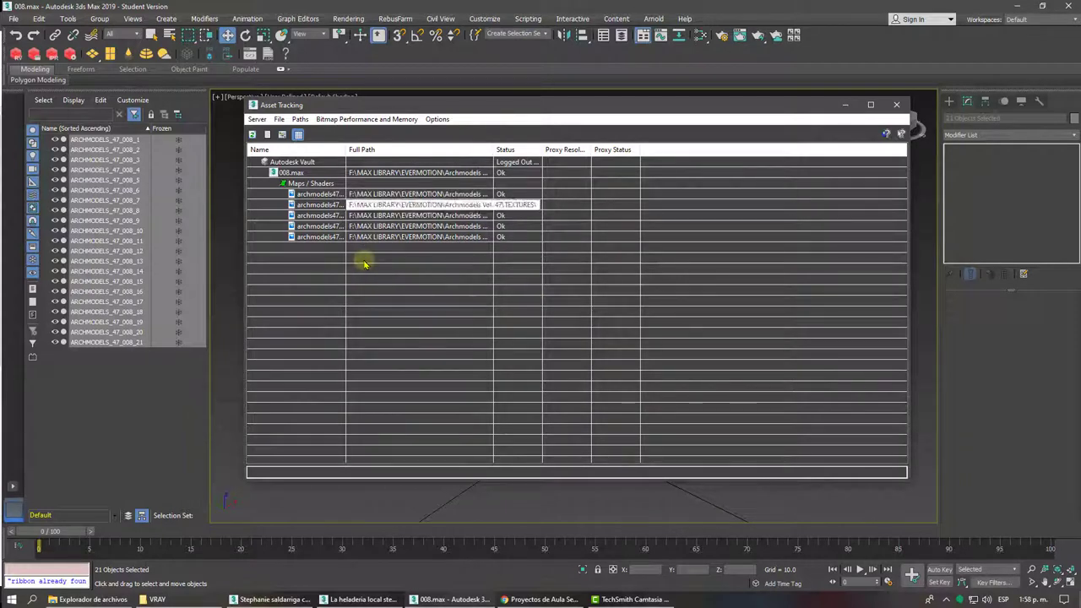
Step: Clear the scene selection and close the Asset Tracking window
{"action": "mouse_move", "coordinate": [597, 112]}
{"action": "left_mouse_down"}
{"action": "mouse_move", "coordinate": [597, 299]}
{"action": "mouse_move", "coordinate": [634, 249]}
{"action": "left_mouse_up"}
{"action": "left_click", "coordinate": [685, 182]}
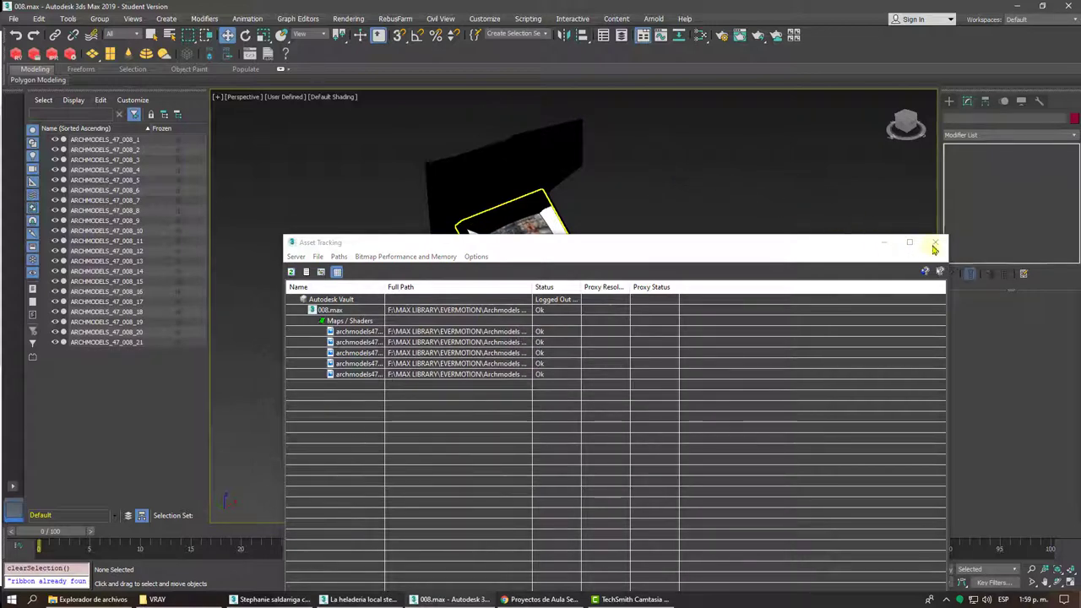
{"action": "left_click", "coordinate": [935, 245]}
Step: Reopen recent 008.max with Don't Save, continue past Missing External Files, and close Scene Converter
{"action": "left_click", "coordinate": [13, 18]}
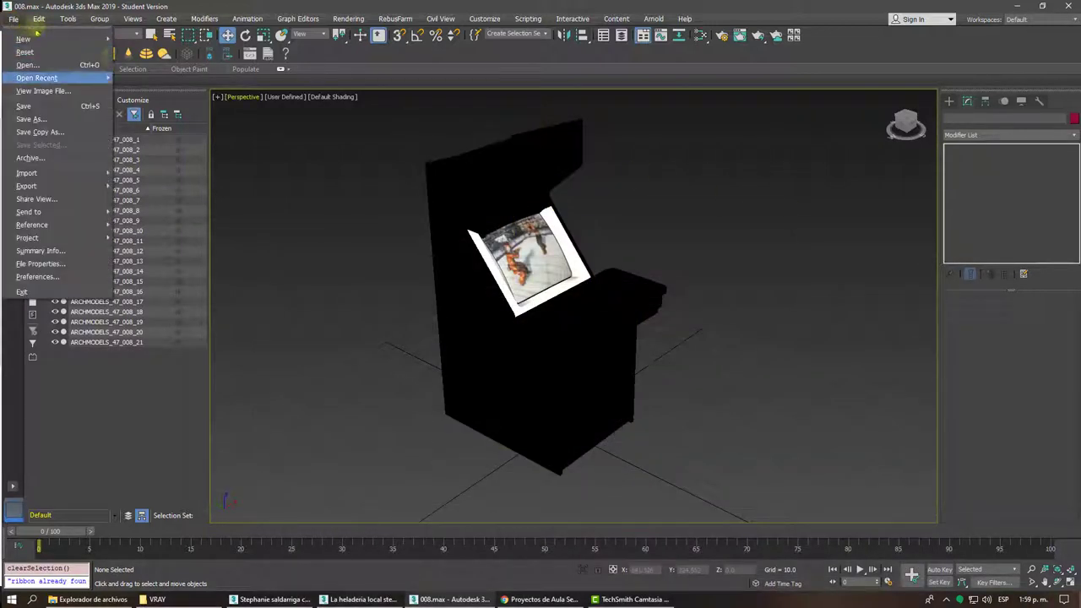
{"action": "mouse_move", "coordinate": [37, 78]}
{"action": "left_click", "coordinate": [221, 87]}
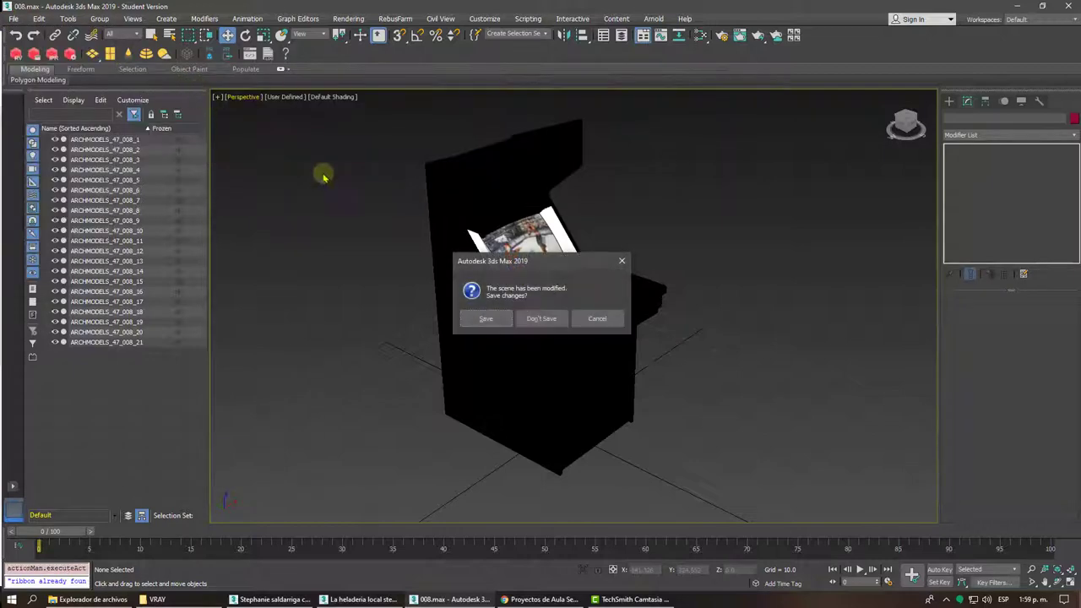
{"action": "left_click", "coordinate": [542, 319]}
{"action": "left_click", "coordinate": [605, 391]}
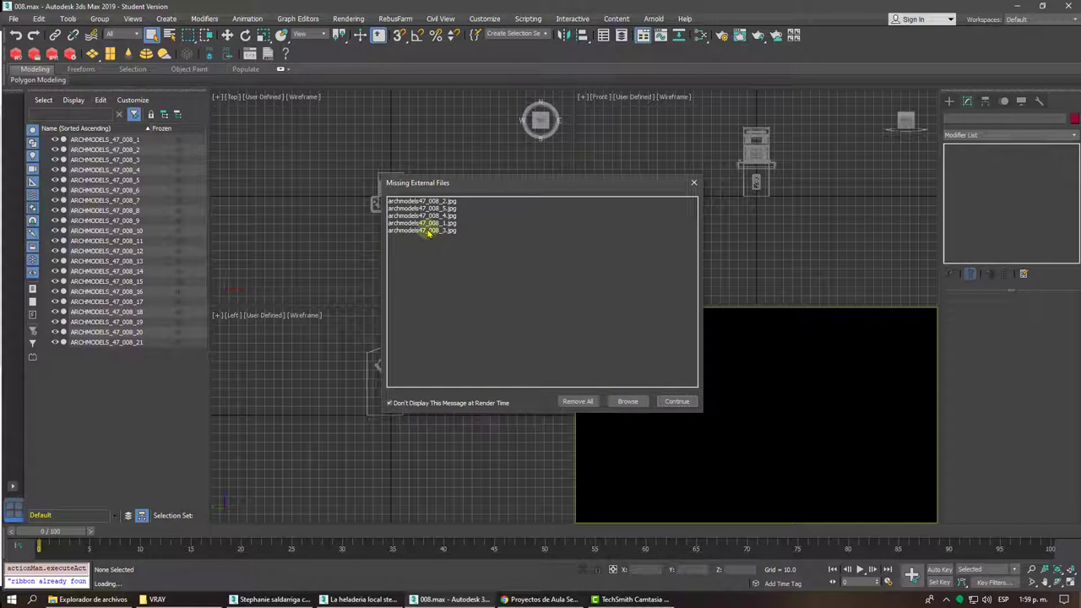
{"action": "left_click", "coordinate": [673, 403]}
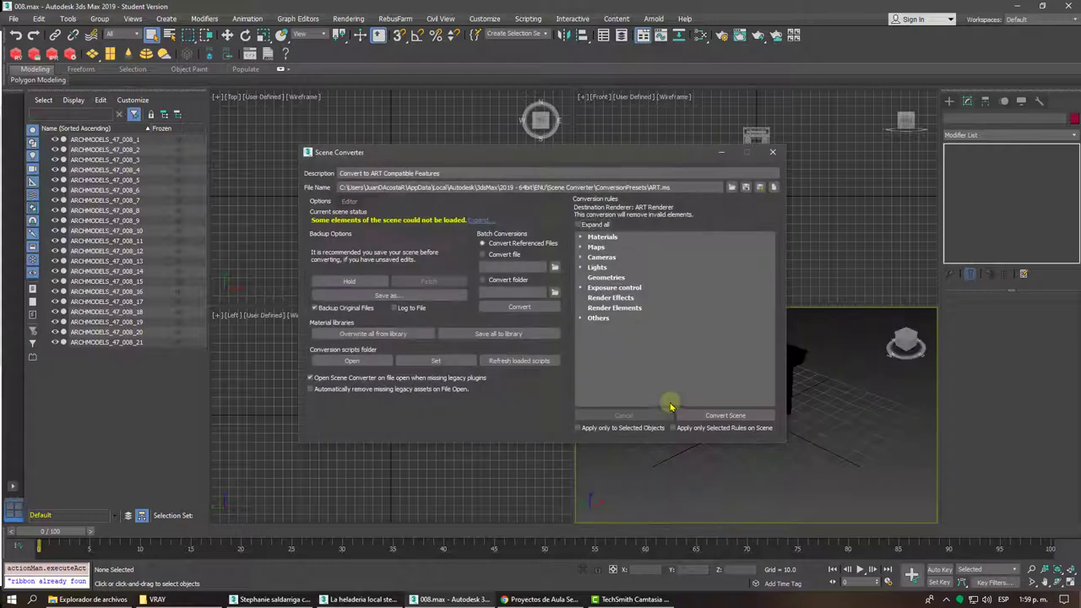
{"action": "left_click", "coordinate": [773, 154]}
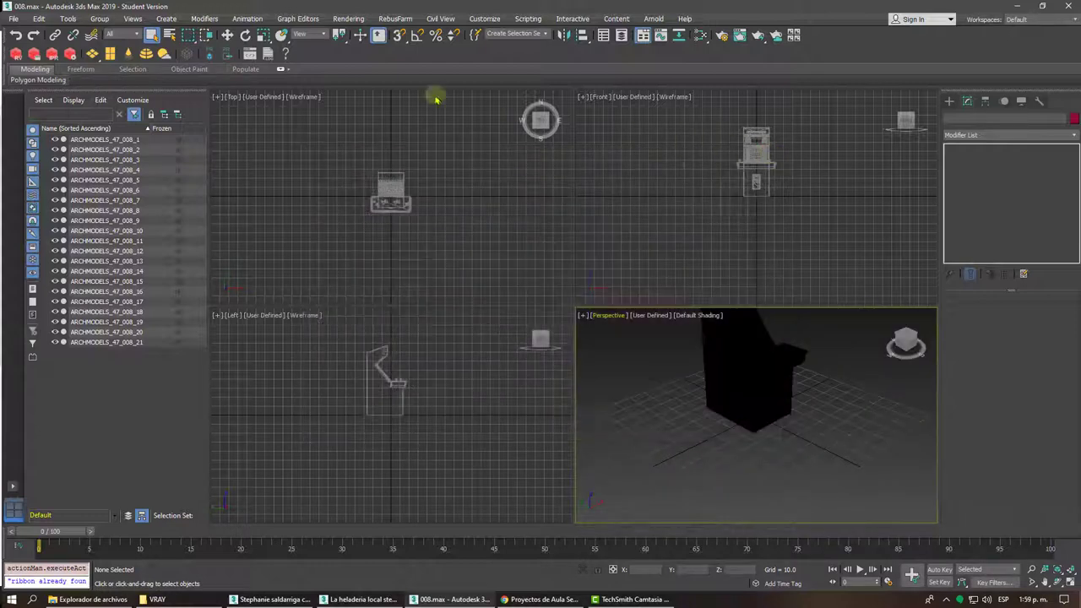
{"action": "left_click", "coordinate": [14, 19]}
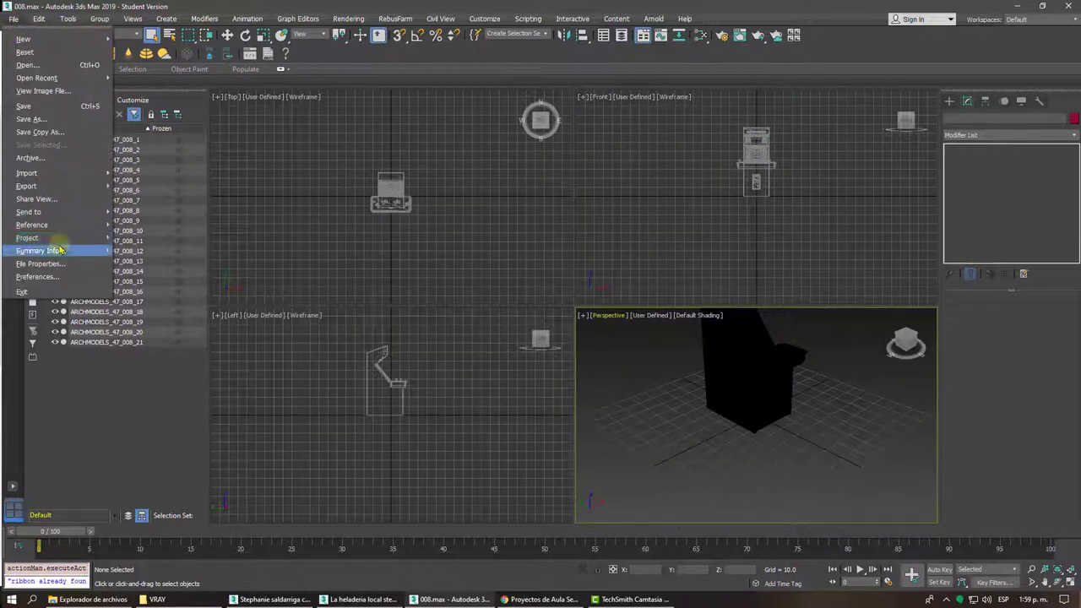
{"action": "mouse_move", "coordinate": [33, 225]}
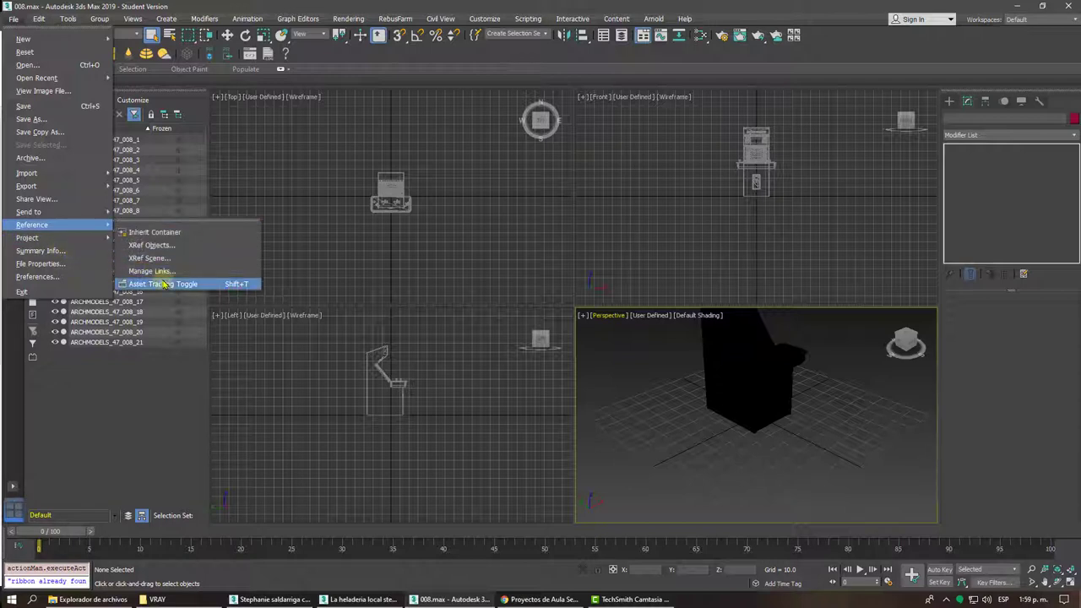
Step: In Asset Tracking, open Set Path for missing map archmodels47_008_5.jpg, cancelling the folder browser so the path stays empty
{"action": "left_click", "coordinate": [161, 284]}
{"action": "left_click", "coordinate": [355, 331]}
{"action": "left_click", "coordinate": [357, 364], "text": "shift"}
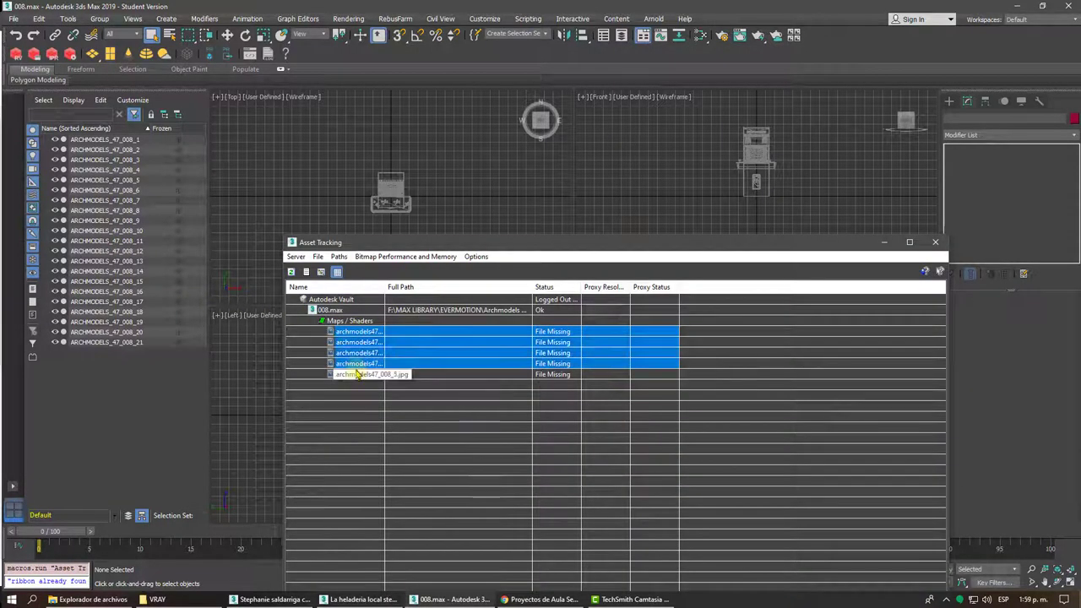
{"action": "right_click", "coordinate": [357, 377]}
{"action": "left_click", "coordinate": [344, 402]}
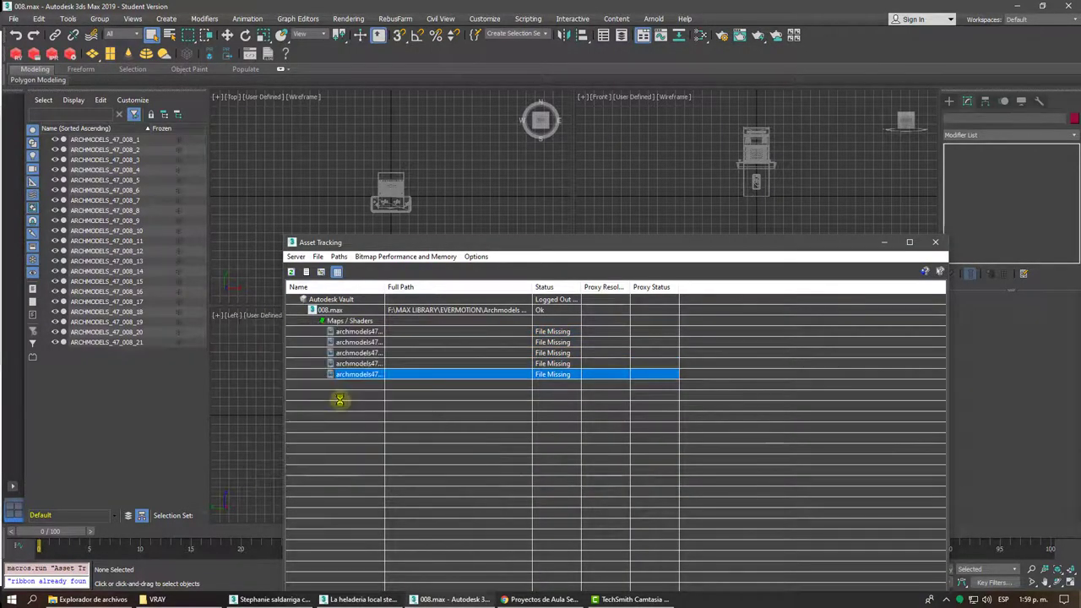
{"action": "left_click", "coordinate": [797, 350]}
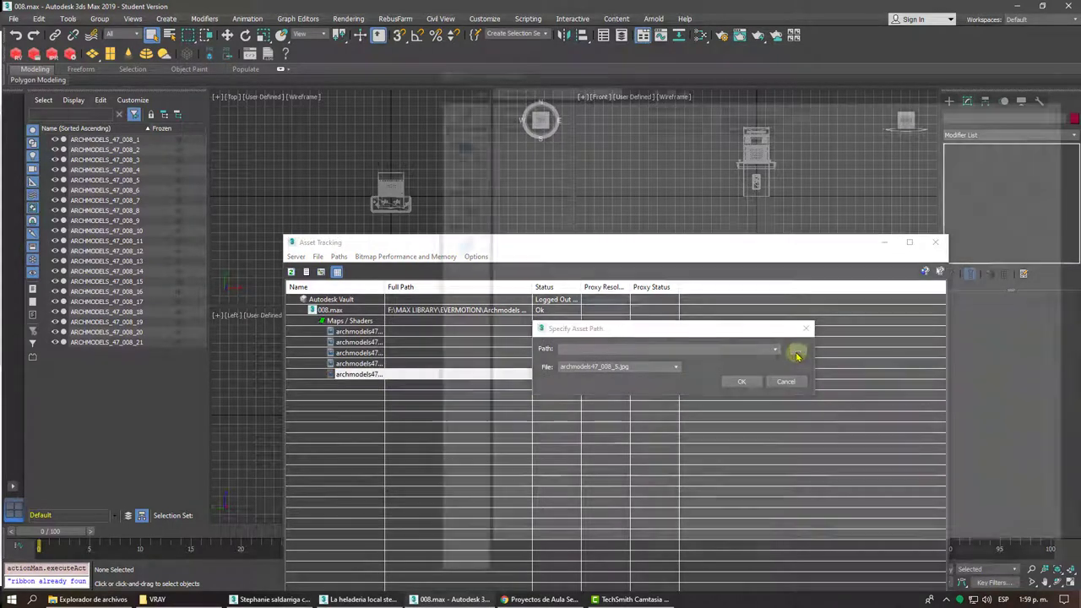
{"action": "left_click", "coordinate": [1070, 66]}
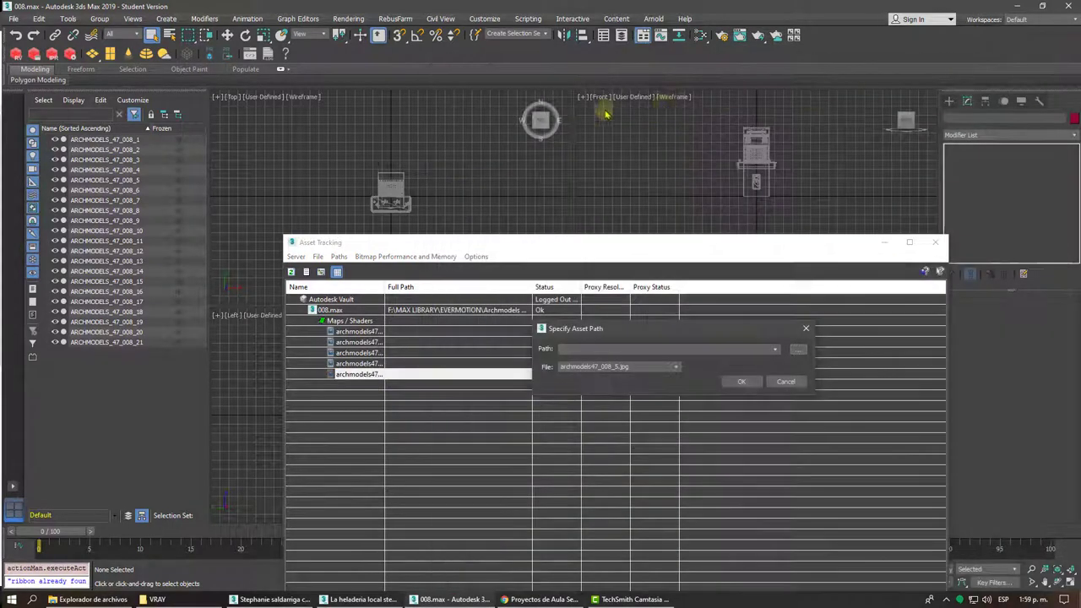